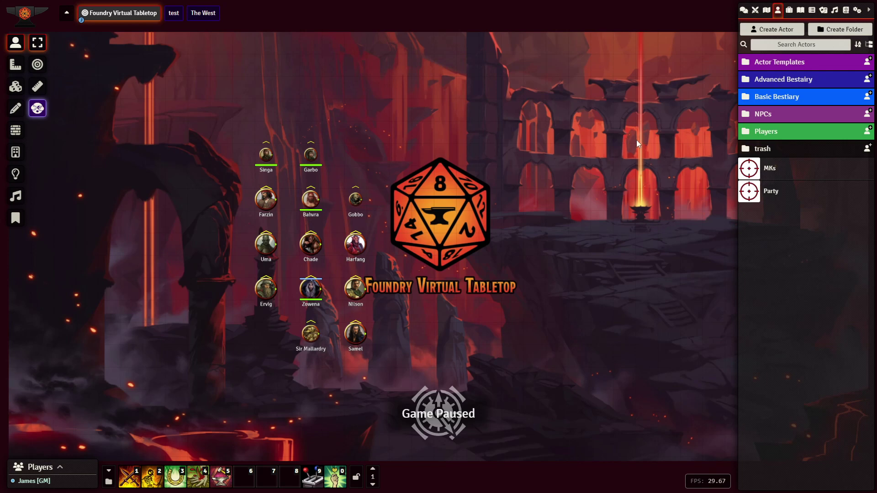
- Import the NPC Spellcaster actor from the Actor Templates folder of the VsD Actors compendium, and close the compendium
left_click(845, 11)
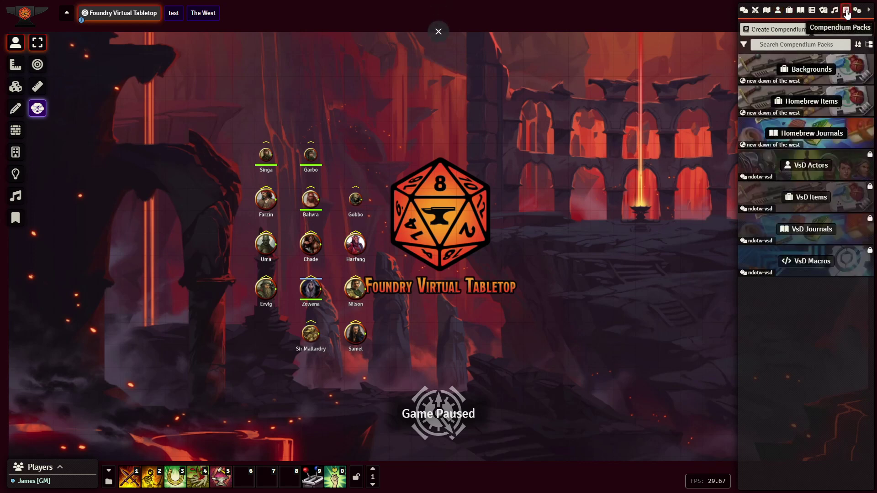
left_click(806, 170)
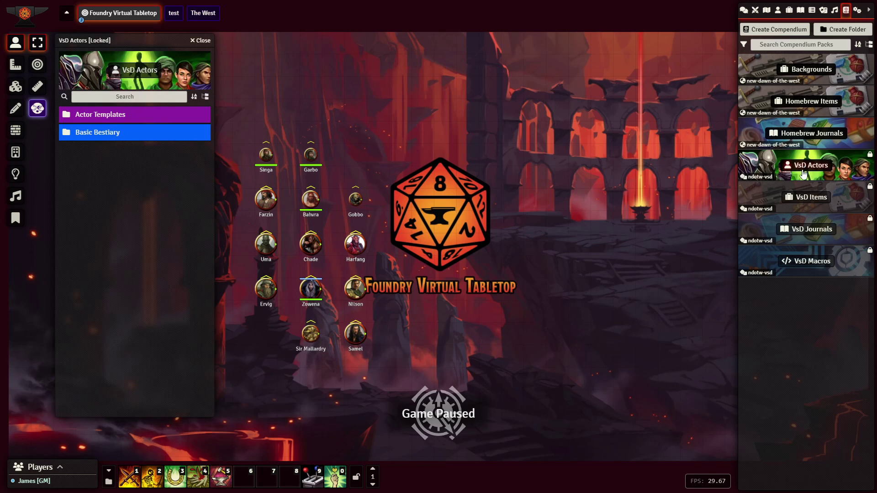
left_click(93, 117)
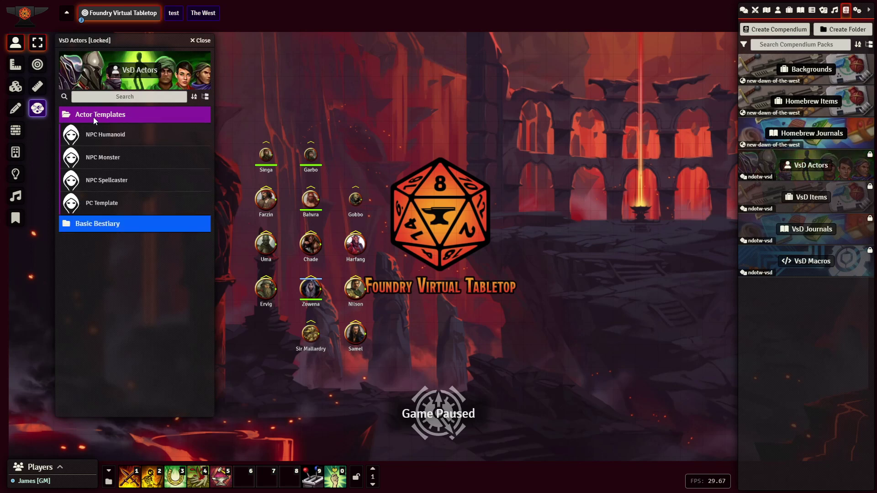
right_click(101, 181)
left_click(94, 204)
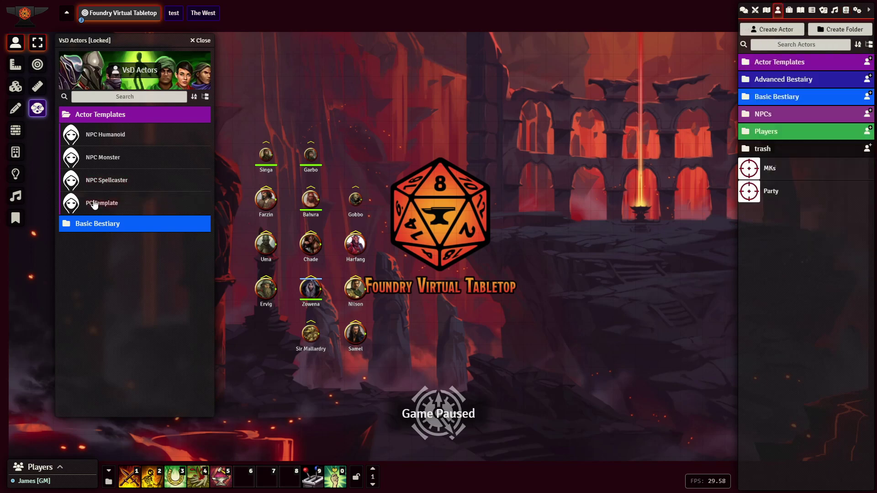
left_click(204, 41)
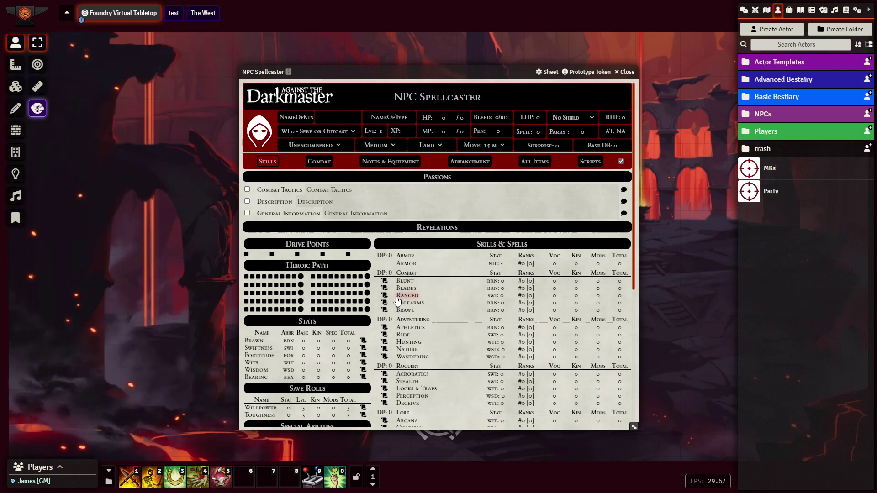
- Examine the imported NPC Spellcaster sheet, including its skills, character traits and skill and spell modifiers
scroll(397, 300, "down", 5)
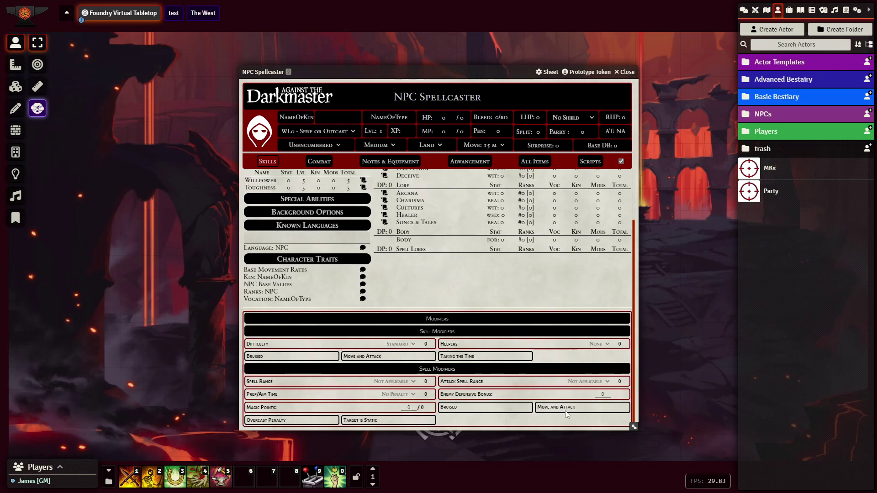
scroll(470, 341, "up", 3)
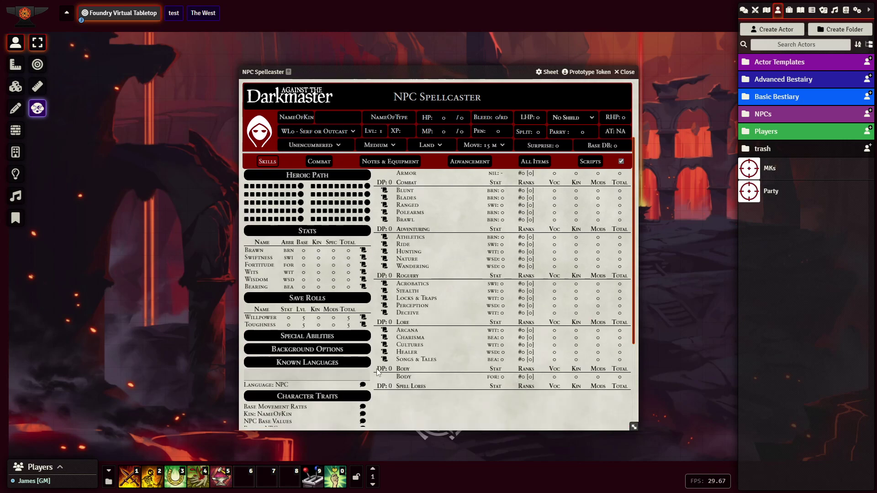
scroll(376, 370, "down", 1)
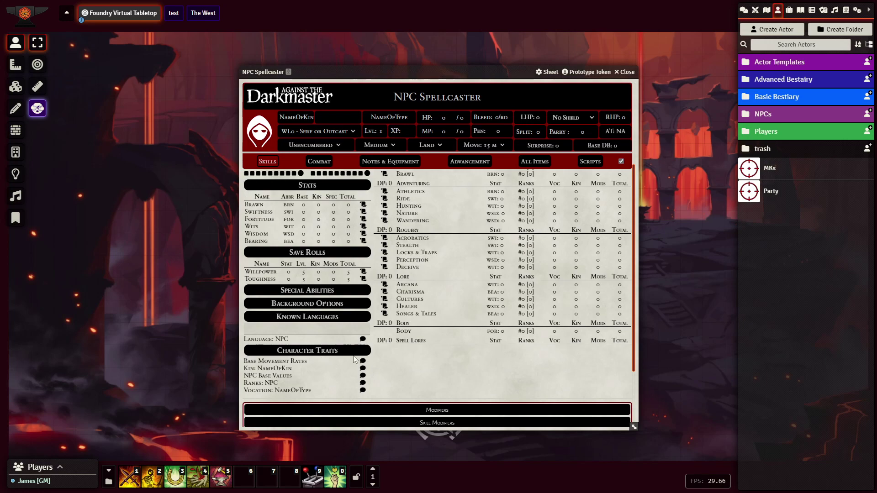
scroll(318, 356, "up", 3)
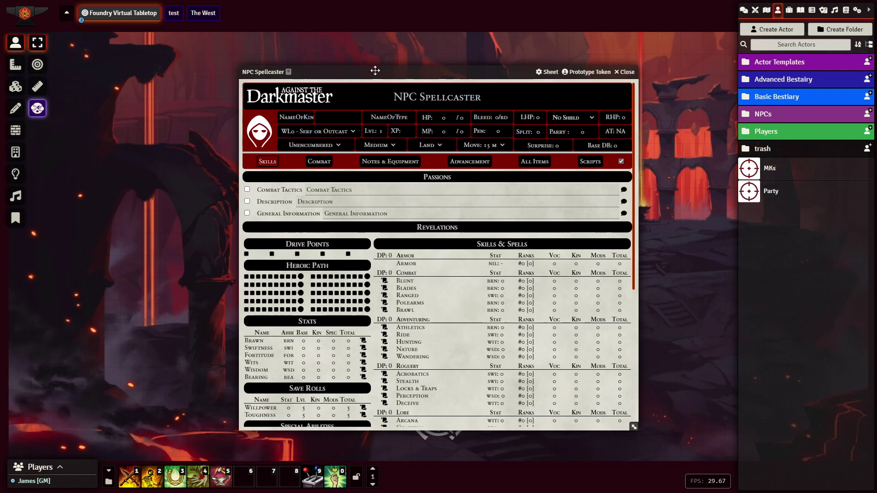
left_click_drag(374, 81, 379, 17)
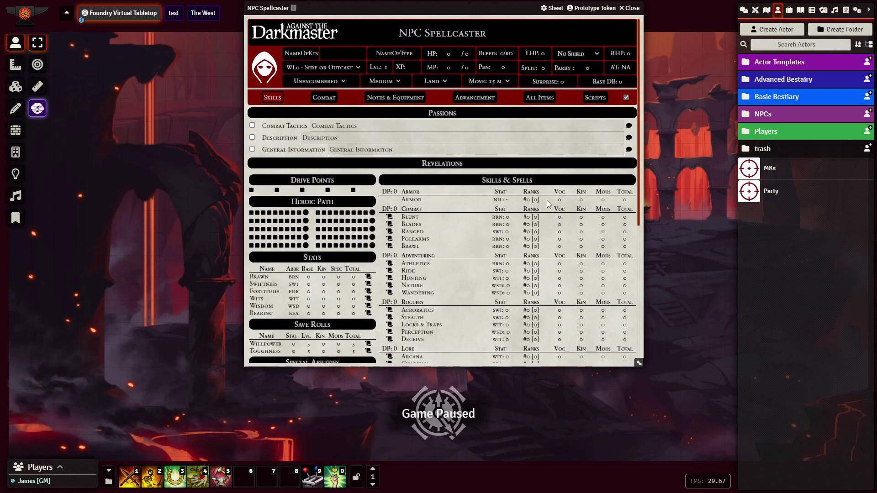
scroll(347, 216, "down", 5)
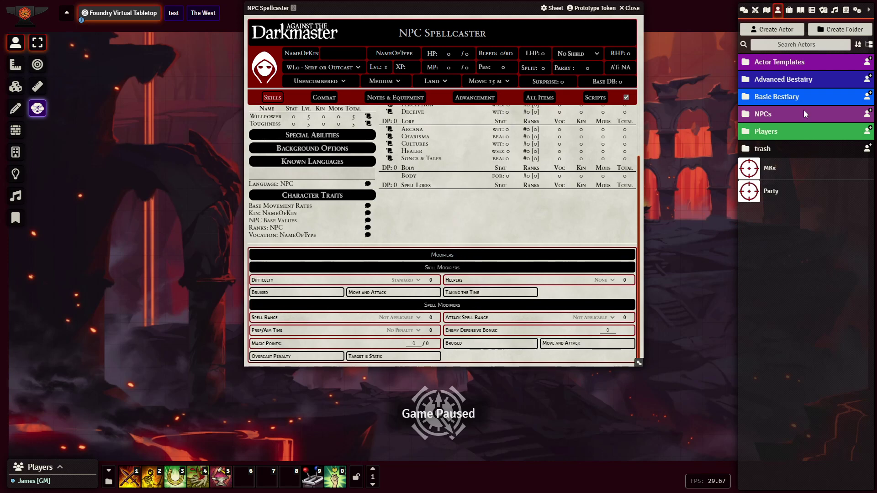
- Compare the drive points and modifiers on the sheets of the two NPC Spellcaster actors in the Actor Templates folder
left_click(780, 63)
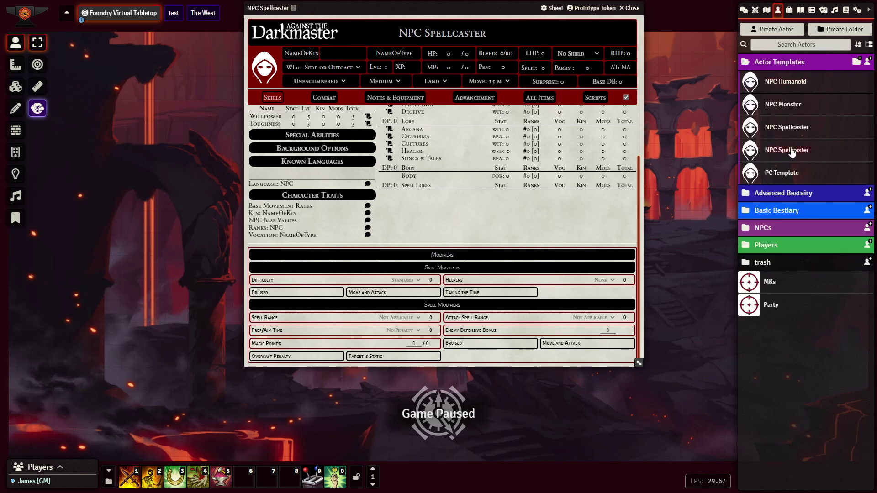
left_click(632, 8)
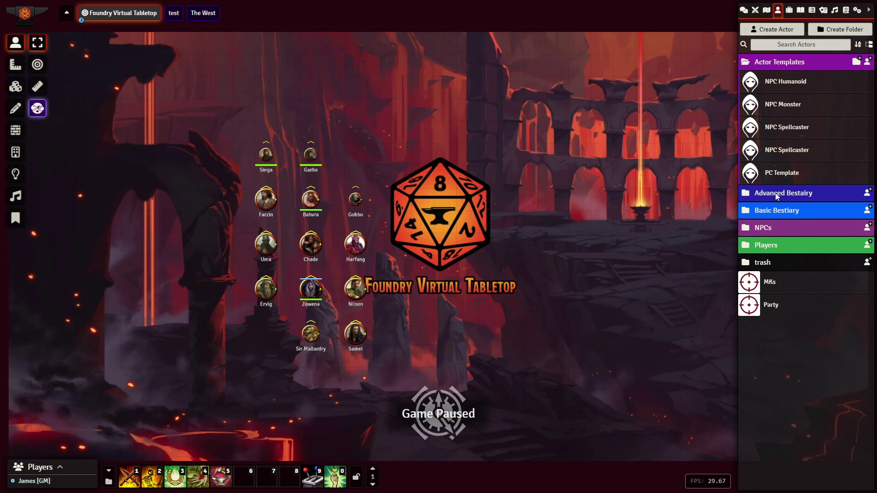
left_click(779, 151)
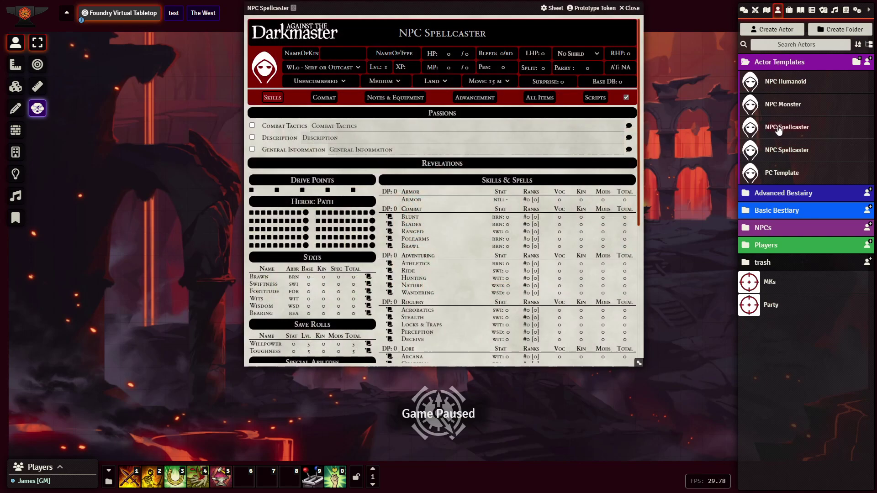
left_click(777, 129)
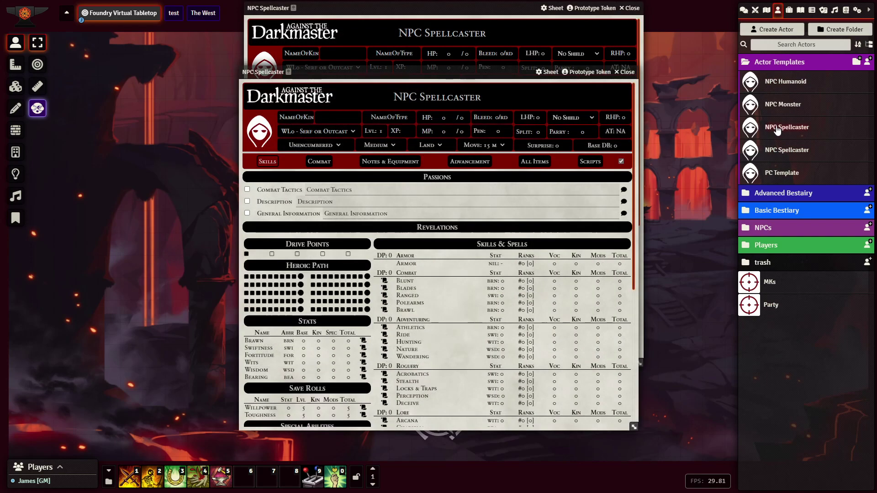
scroll(411, 361, "down", 5)
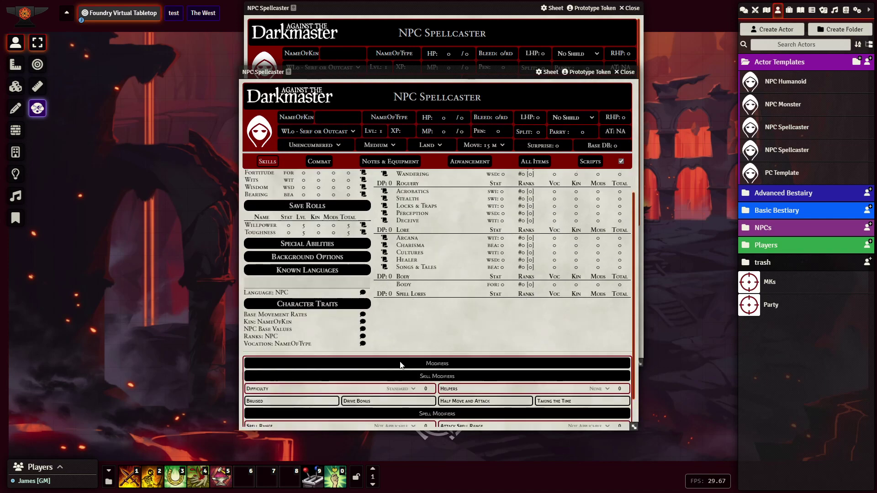
scroll(538, 380, "down", 1)
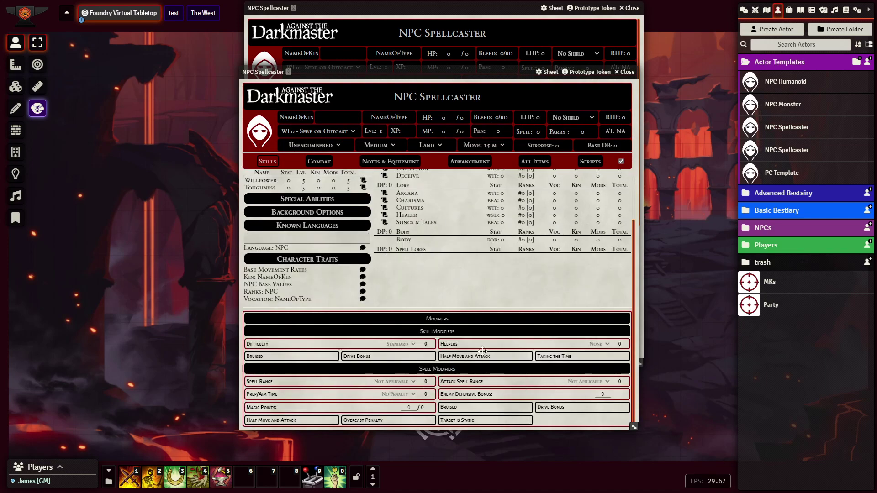
left_click_drag(512, 84, 336, 78)
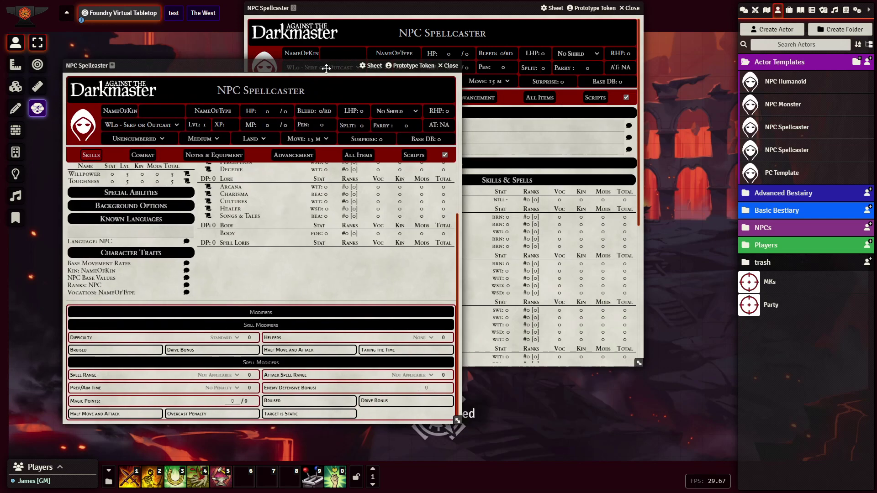
left_click(632, 8)
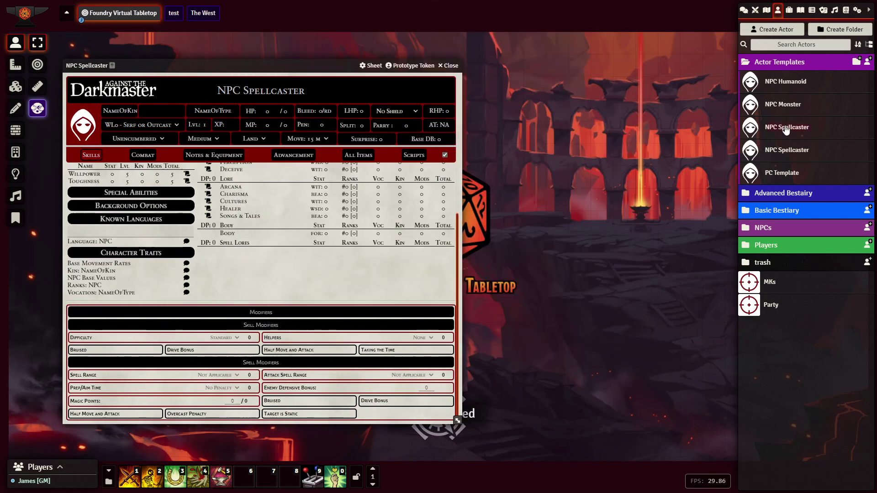
- Delete the newly imported NPC Spellcaster actor from the Actor Templates folder
left_click(781, 152)
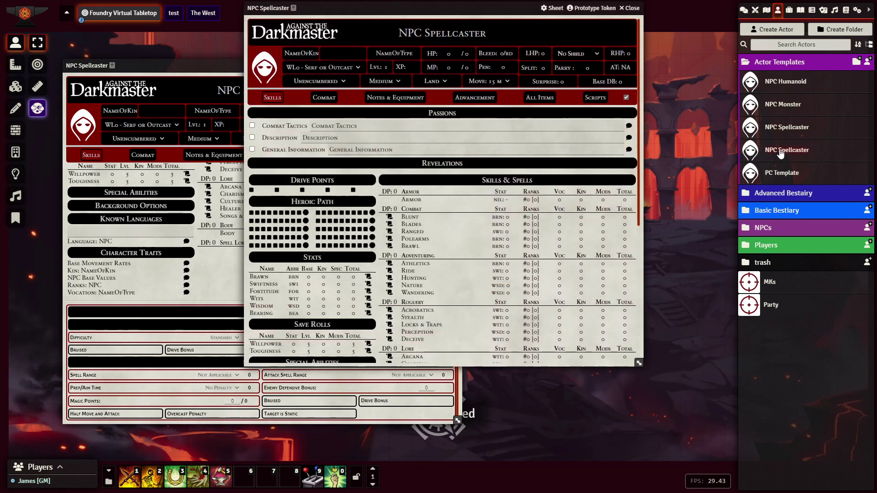
right_click(780, 153)
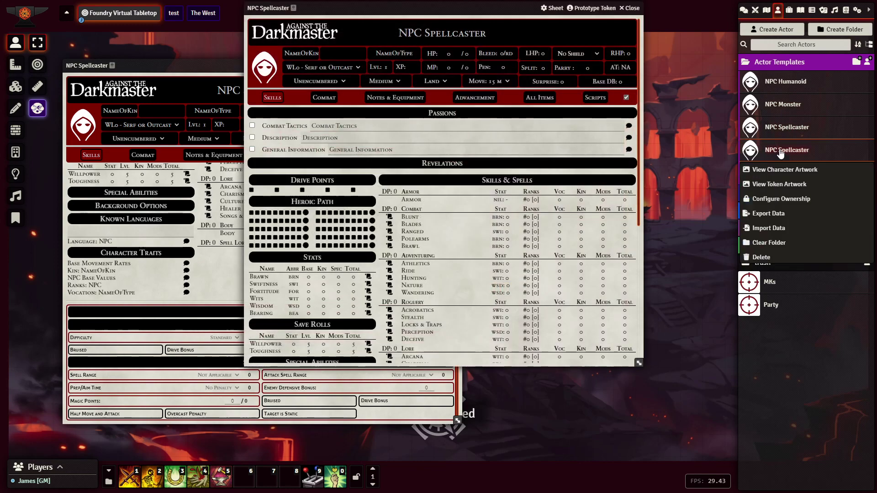
left_click(766, 258)
left_click(616, 187)
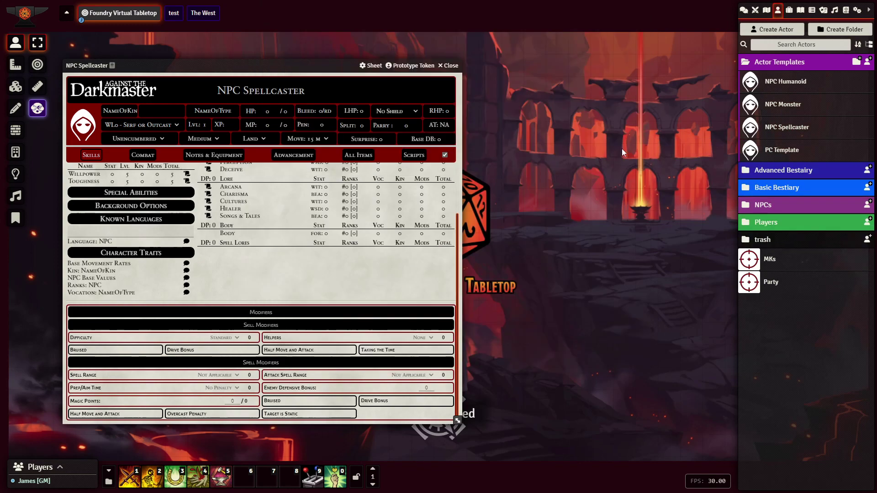
- Duplicate the NPC Spellcaster template, move the copy out of the Actor Templates folder, and close the template's sheet
left_click_drag(338, 66, 573, 49)
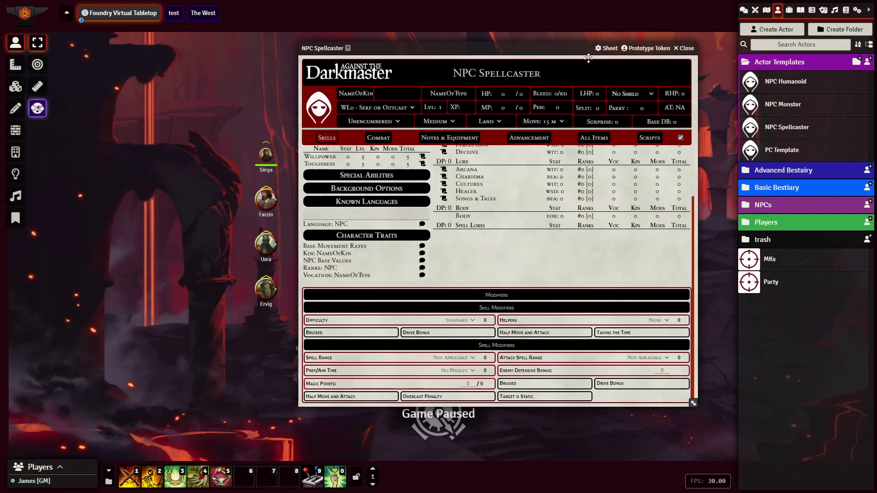
right_click(784, 133)
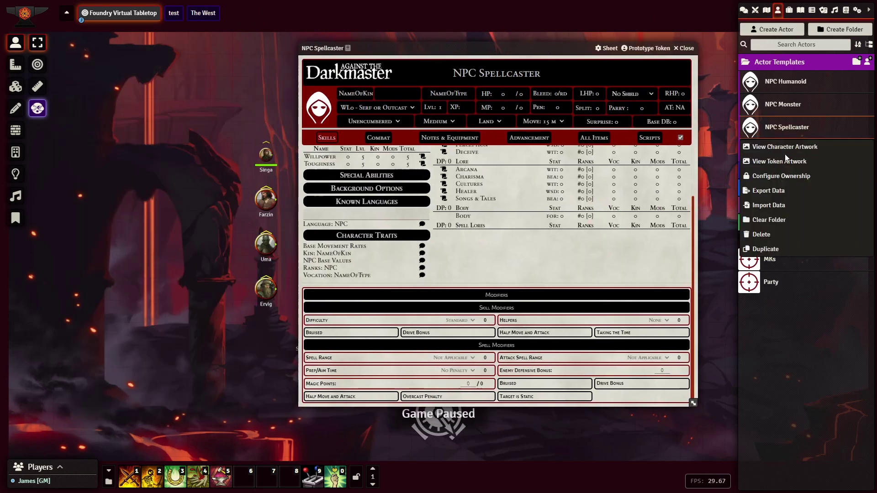
left_click(766, 249)
left_click_drag(796, 151, 788, 349)
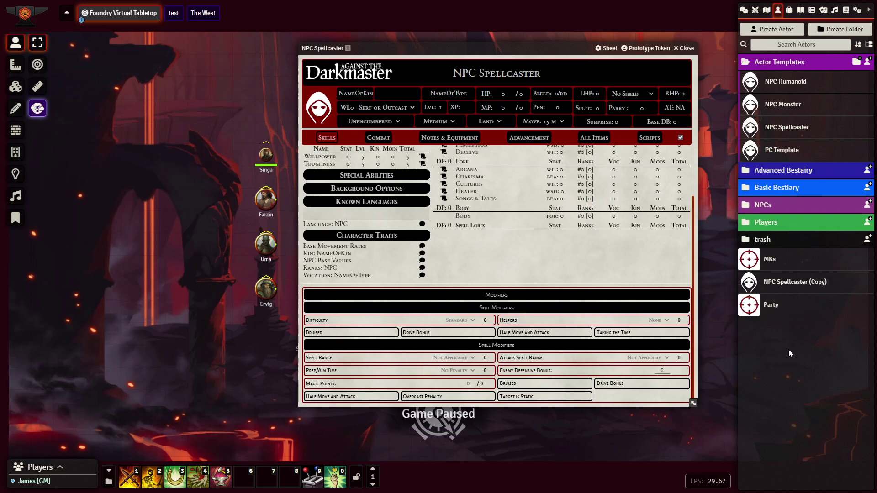
left_click(687, 48)
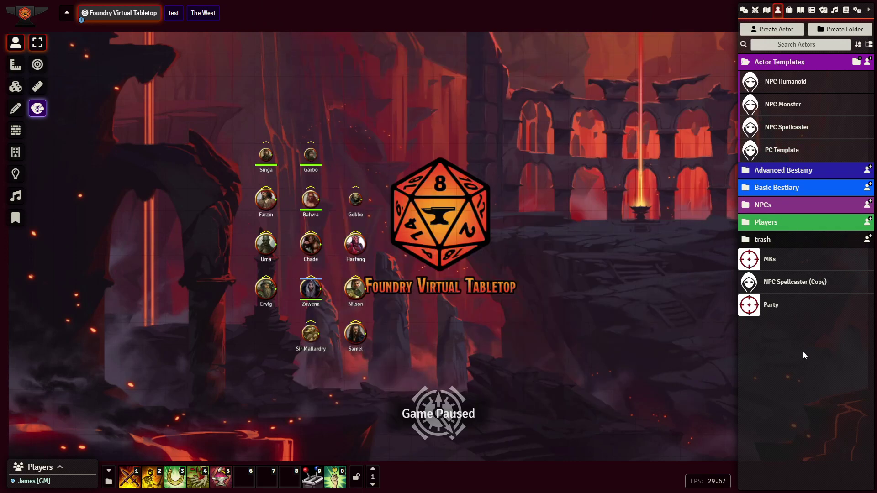
- Rename the NPC Spellcaster copy as Andunae Telonar on its character sheet
left_click(785, 285)
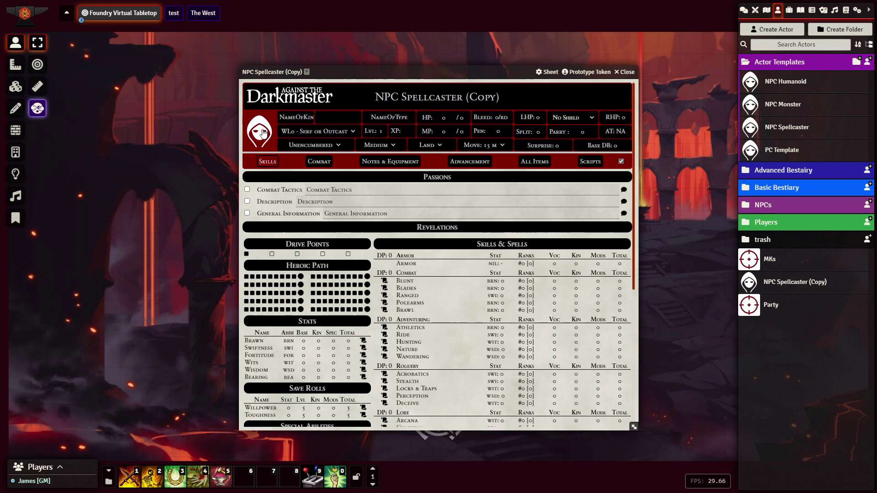
left_click(428, 94)
type("A")
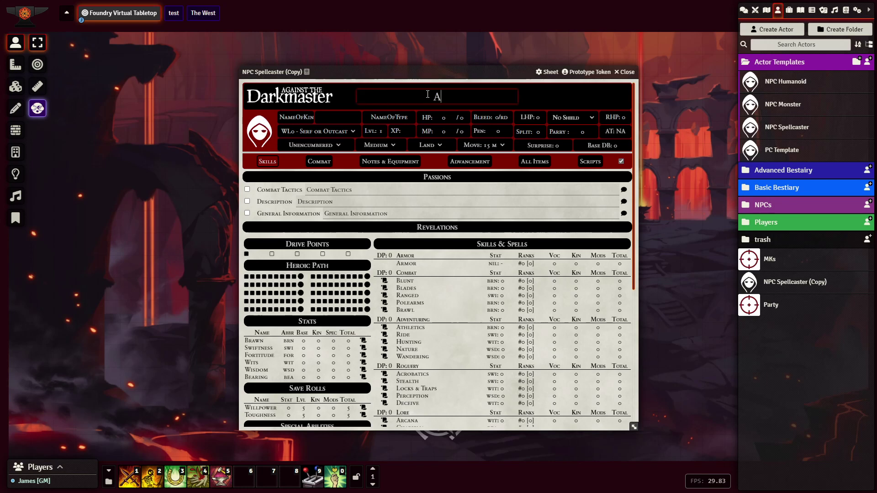
type("ndunae Telonar")
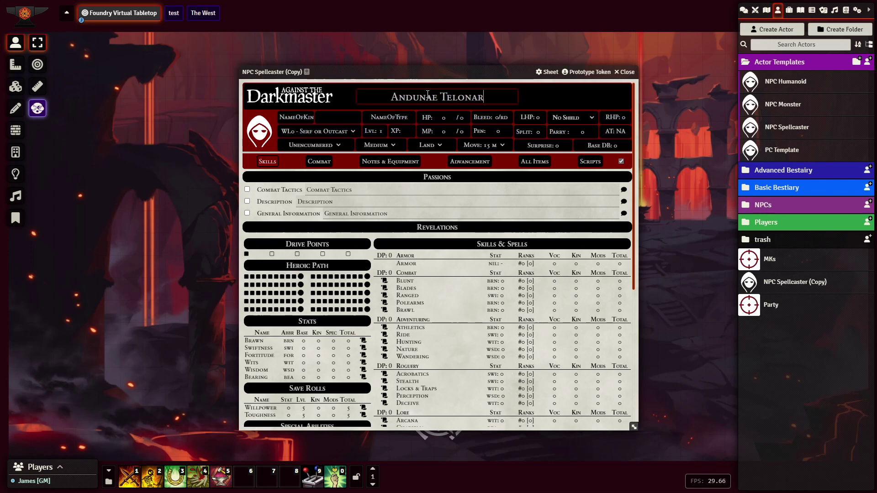
key("Return")
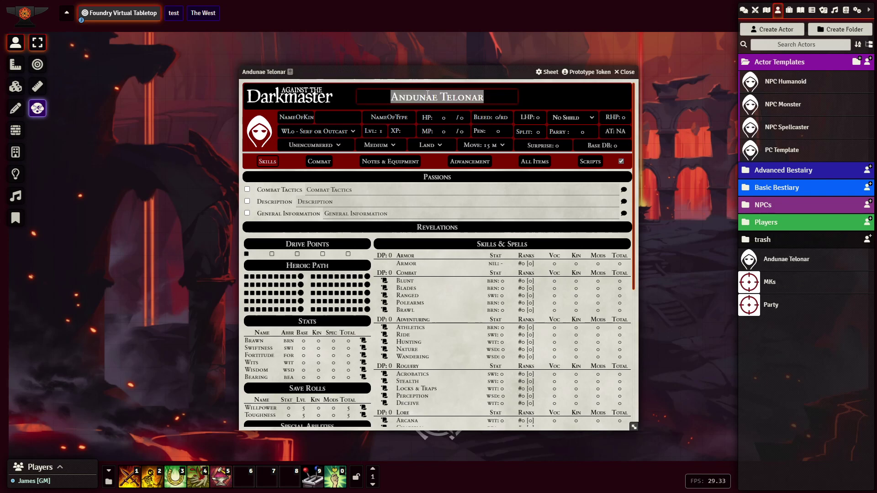
- Set the character's portrait to Andunae_Telonar.png from the tokens favourite, browsing the images as tiled thumbnails
left_click(262, 132)
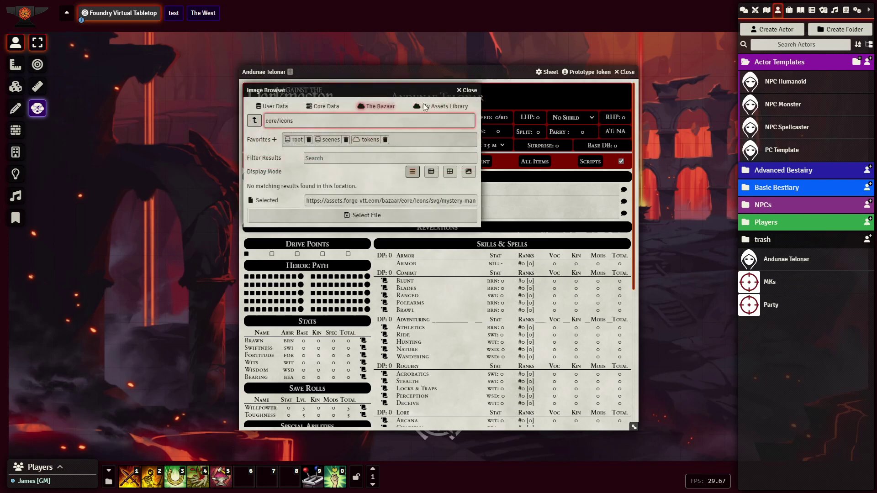
left_click(366, 139)
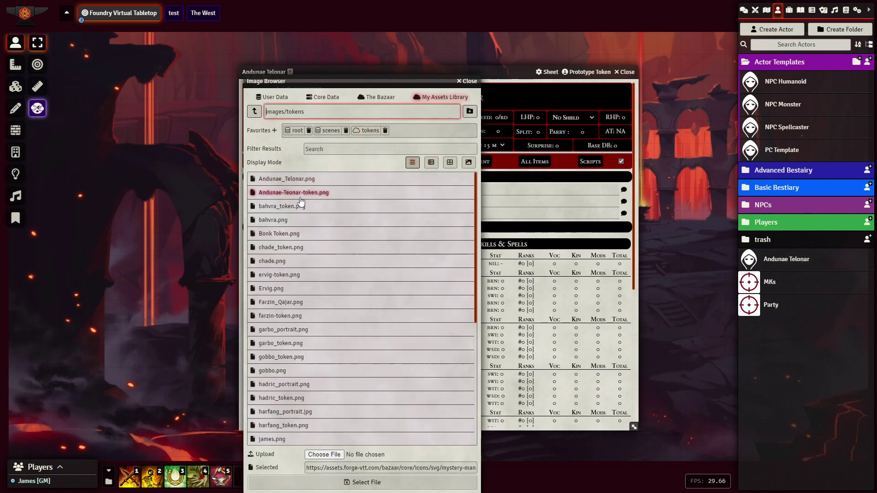
left_click(291, 180)
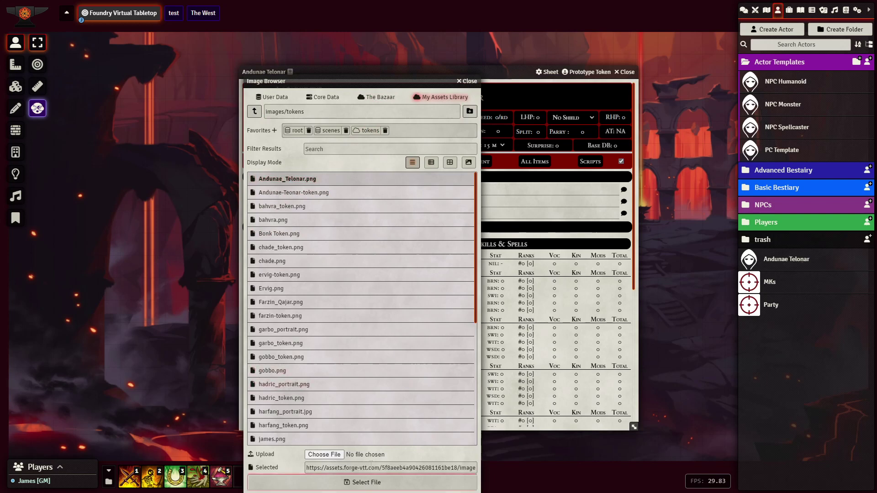
left_click(431, 164)
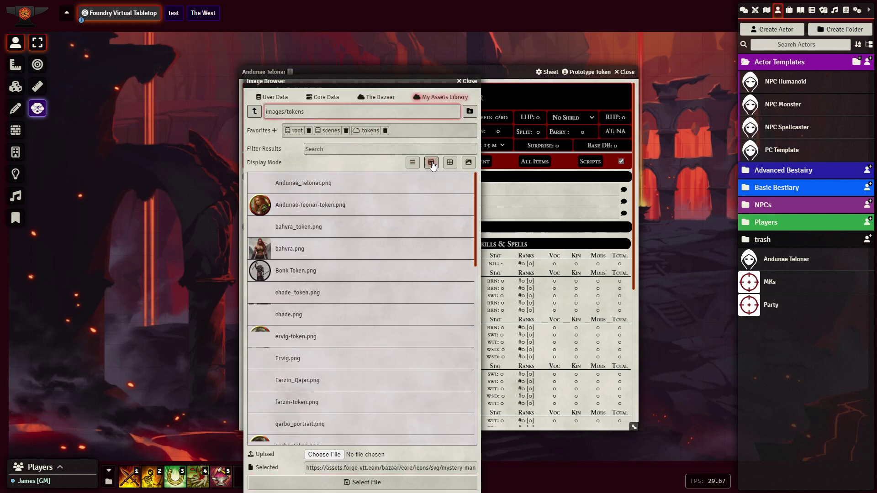
left_click(451, 164)
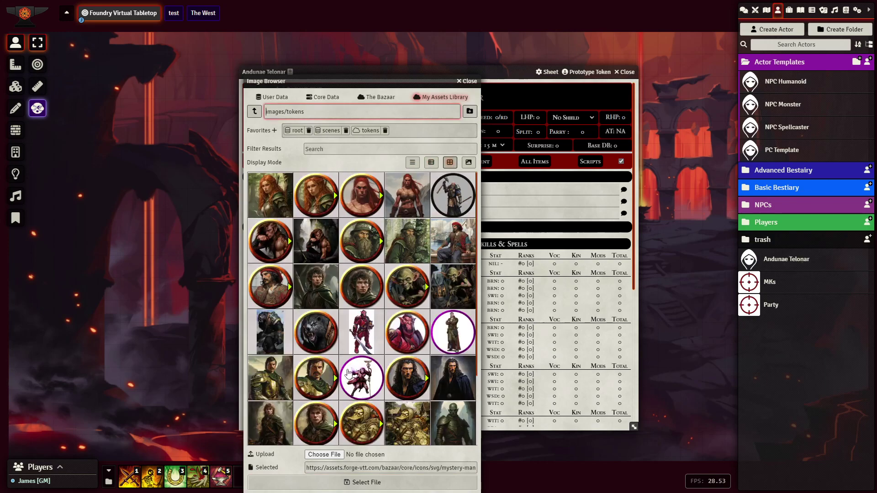
left_click(280, 199)
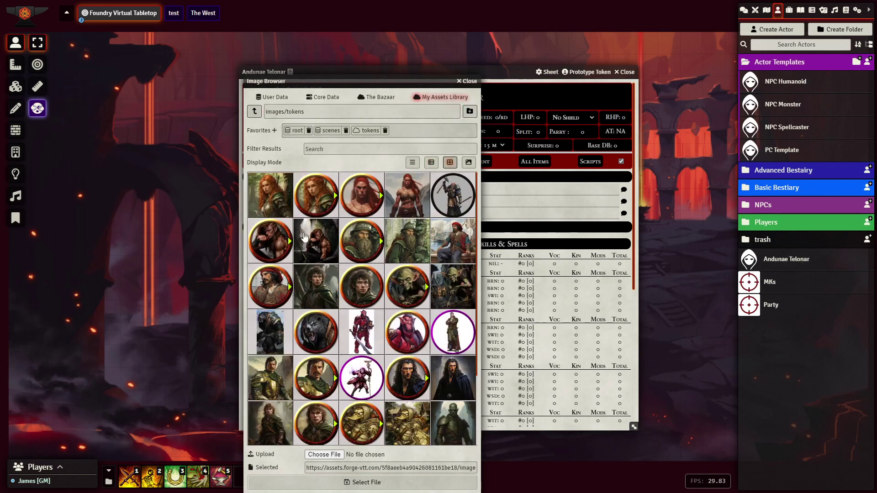
left_click(372, 486)
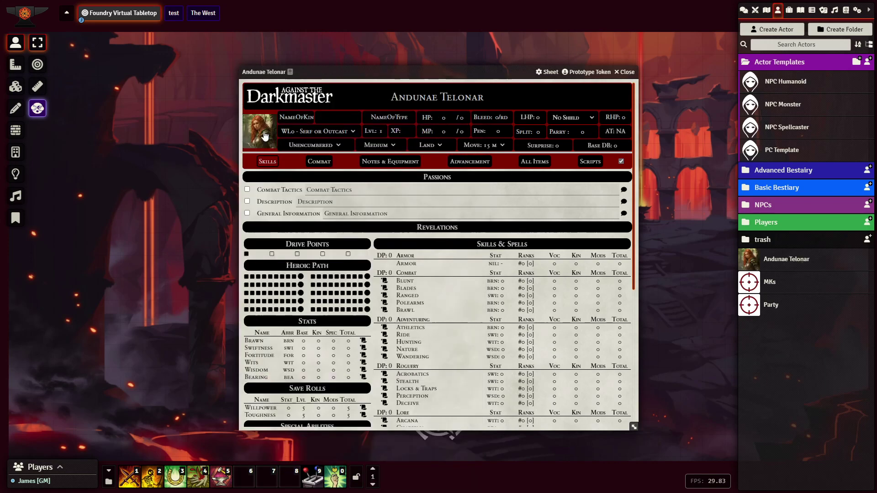
- In Andunae Telonar's prototype token settings, enable Link Actor Data and disable appending a number to unlinked token names
left_click(585, 74)
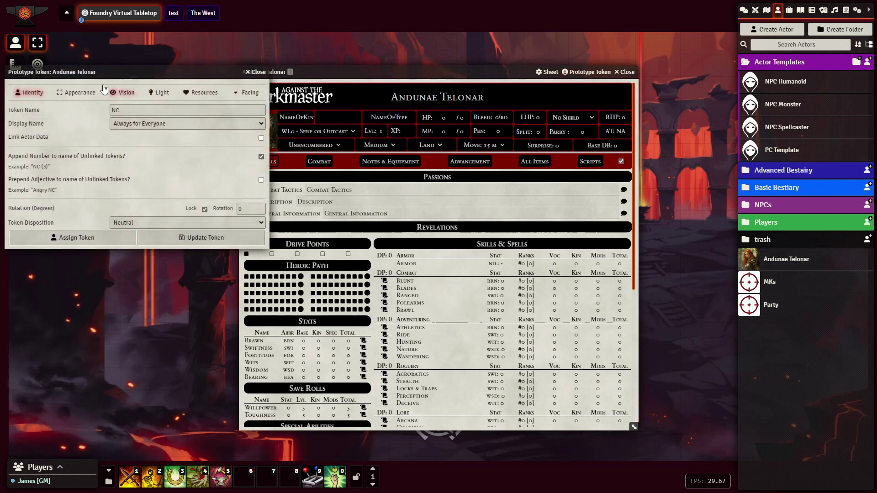
left_click_drag(114, 74, 200, 93)
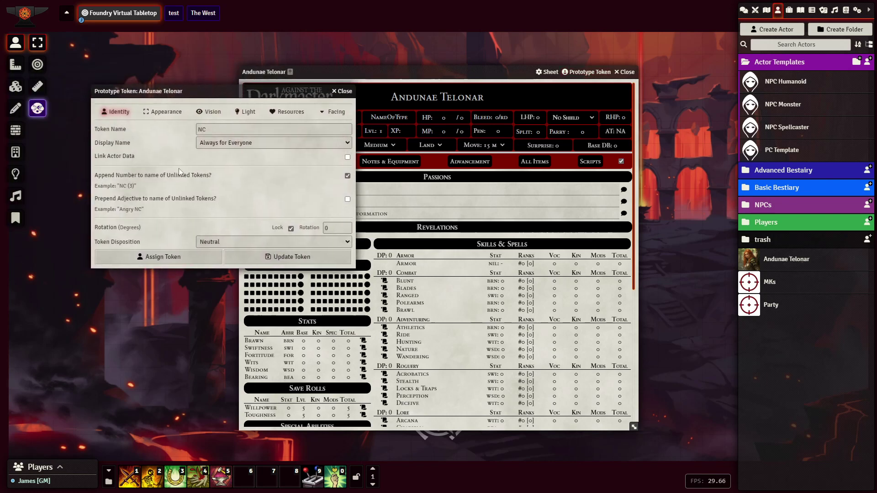
left_click(225, 130)
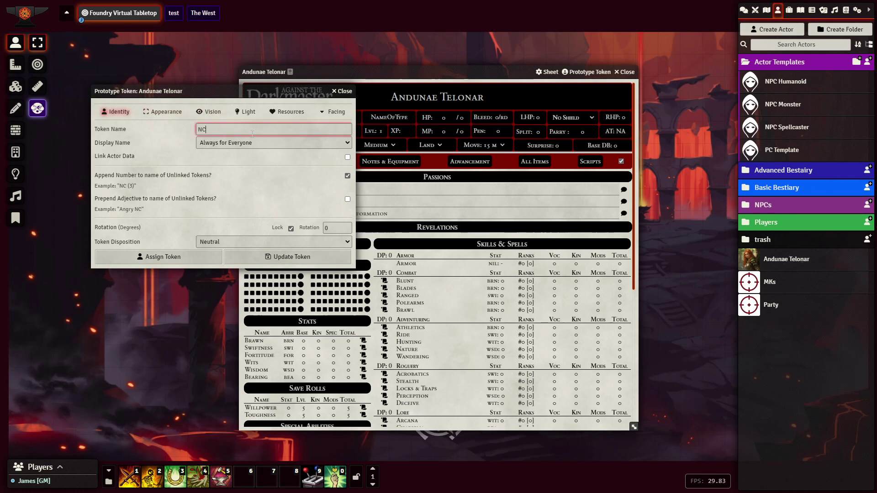
left_click_drag(244, 131, 151, 133)
left_click(348, 157)
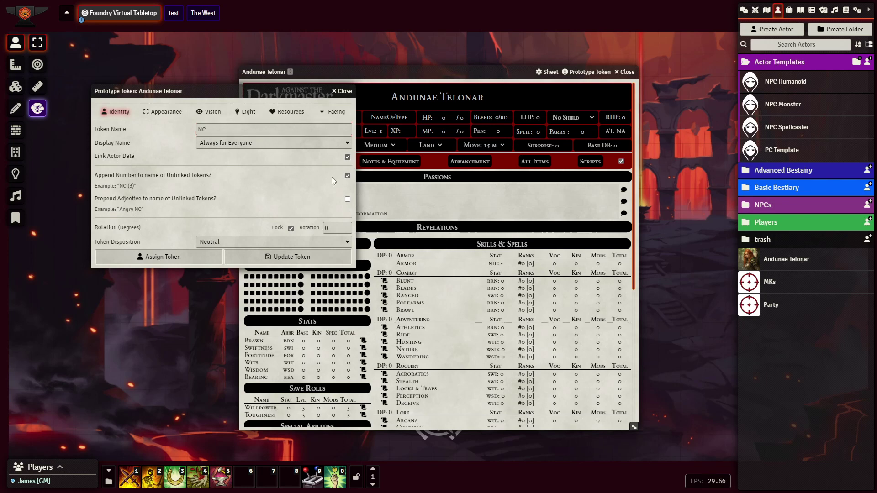
left_click(347, 176)
- Set the prototype token's name to Andunae
left_click(221, 124)
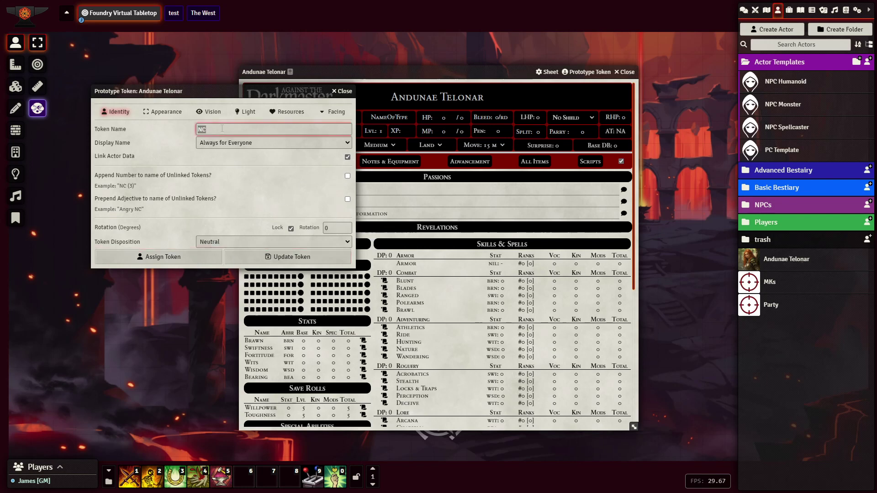
key("shift+Left")
key("shift+Left")
type("Andunae")
left_click(176, 142)
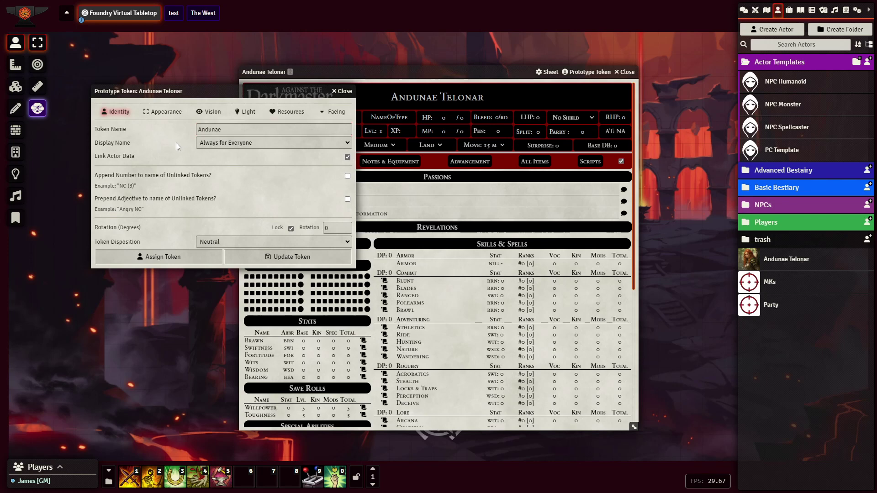
- Set the prototype token's image to Andunae-Teonar-token.png, the round version of the portrait
left_click(162, 115)
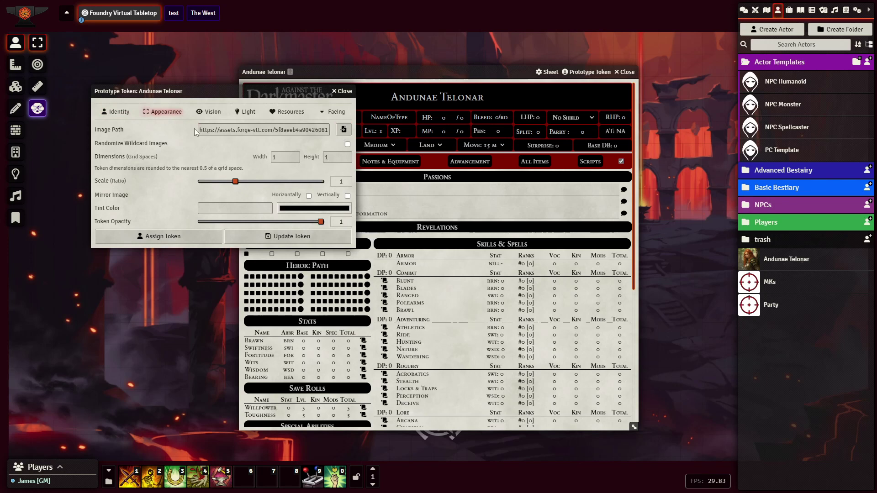
left_click_drag(211, 96, 208, 100)
left_click_drag(183, 179, 182, 183)
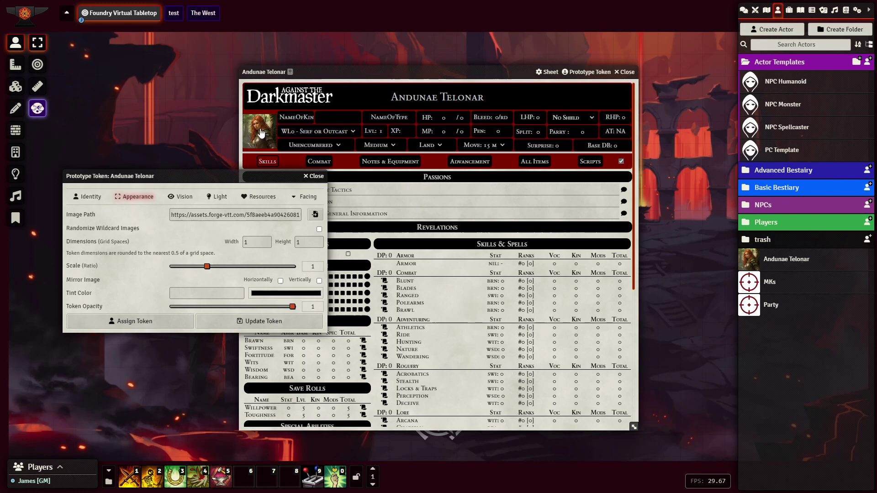
left_click(315, 215)
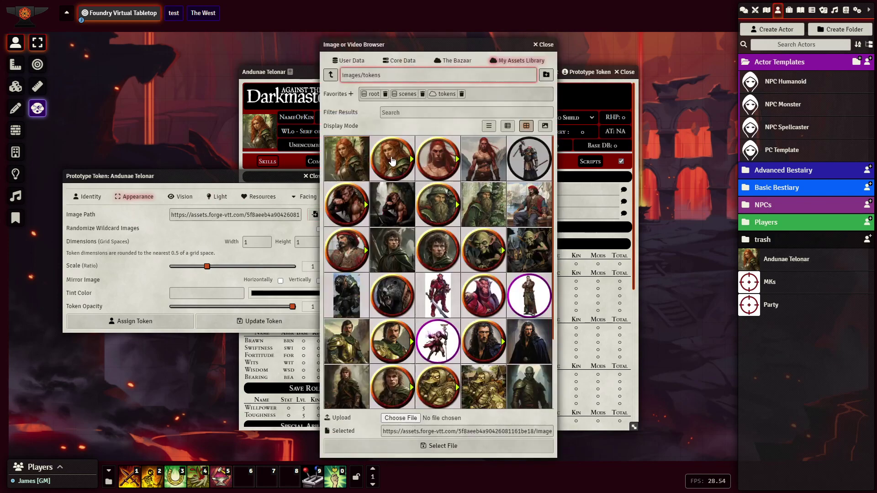
left_click(392, 161)
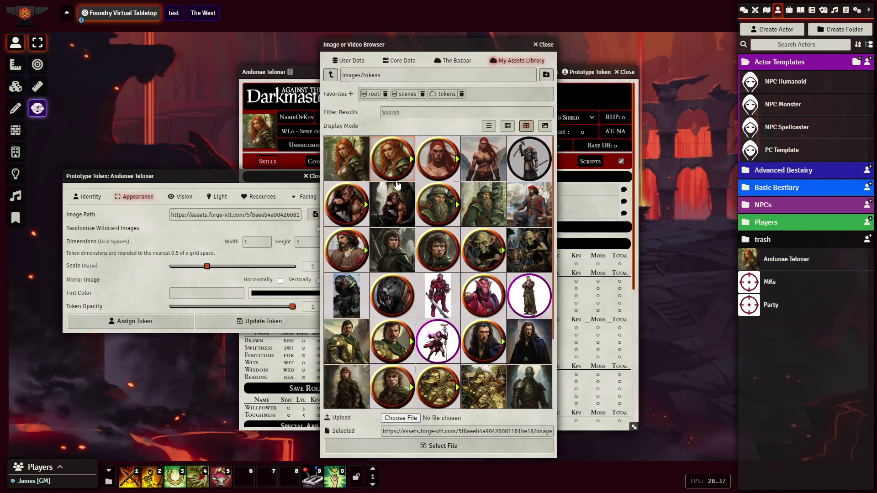
left_click(437, 446)
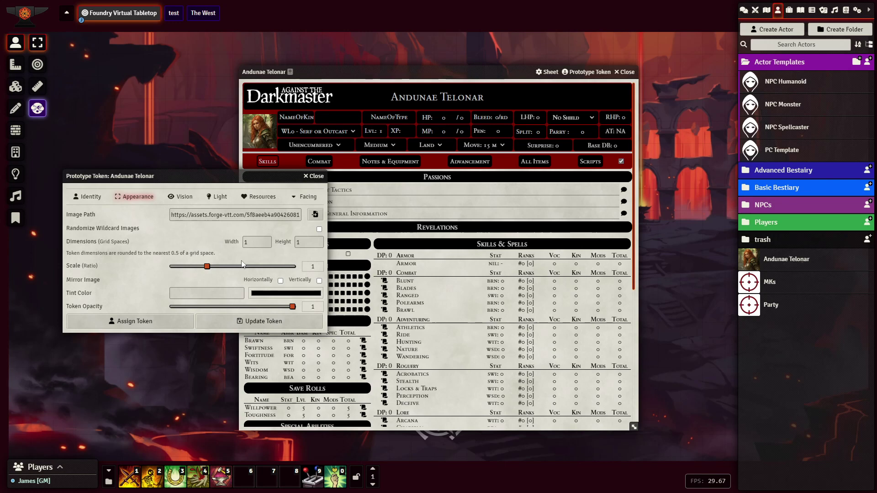
- Review the prototype token's vision, light and resource settings, and save the token configuration
left_click(187, 199)
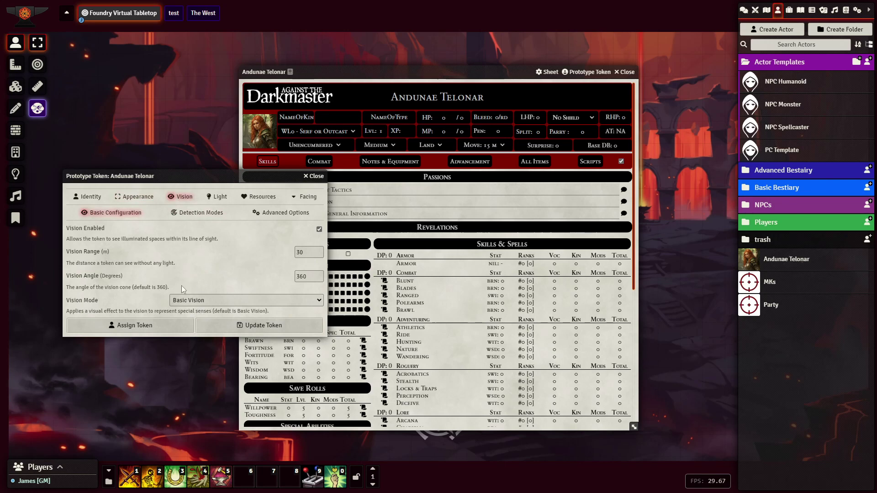
left_click(218, 196)
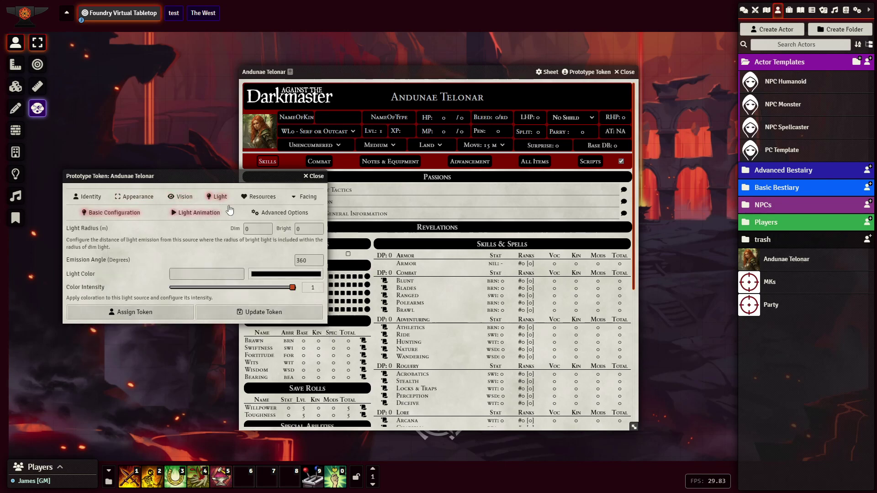
left_click(258, 197)
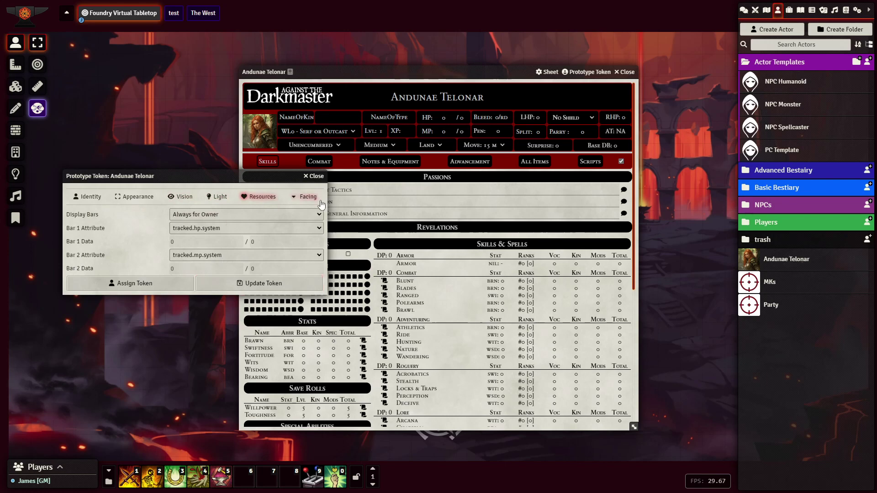
left_click(256, 287)
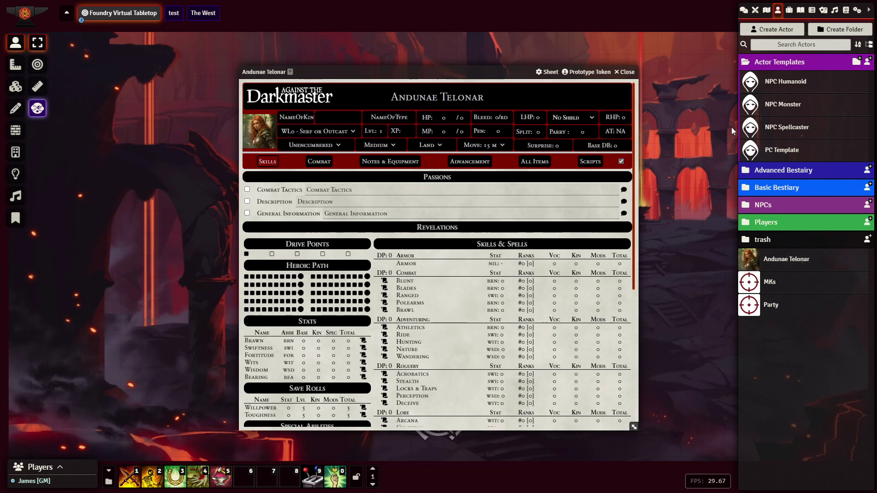
- Add the Kin: Wild Elf item from the House Rules & Mods folder to Andunae Telonar's sheet
left_click(792, 59)
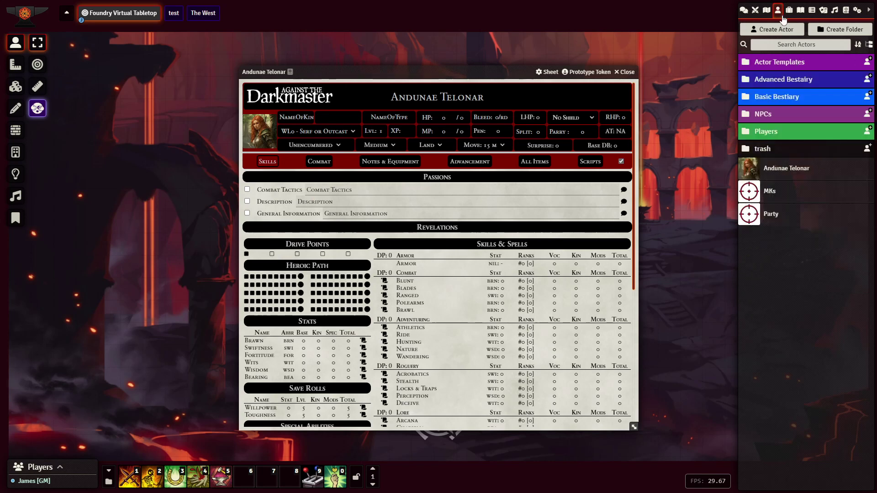
left_click(789, 9)
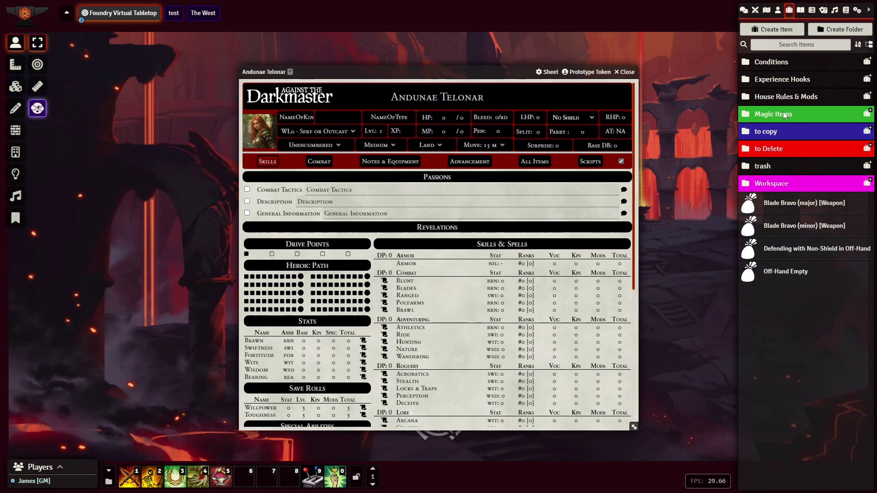
left_click(779, 98)
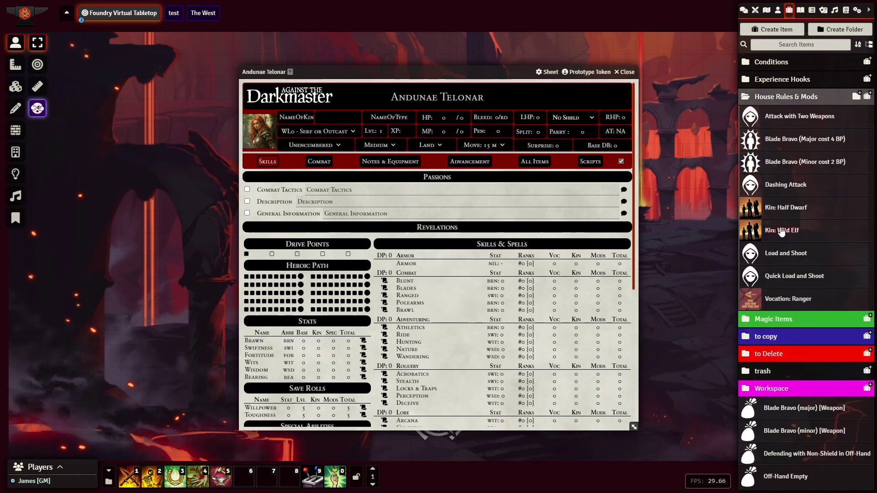
left_click_drag(780, 230, 437, 190)
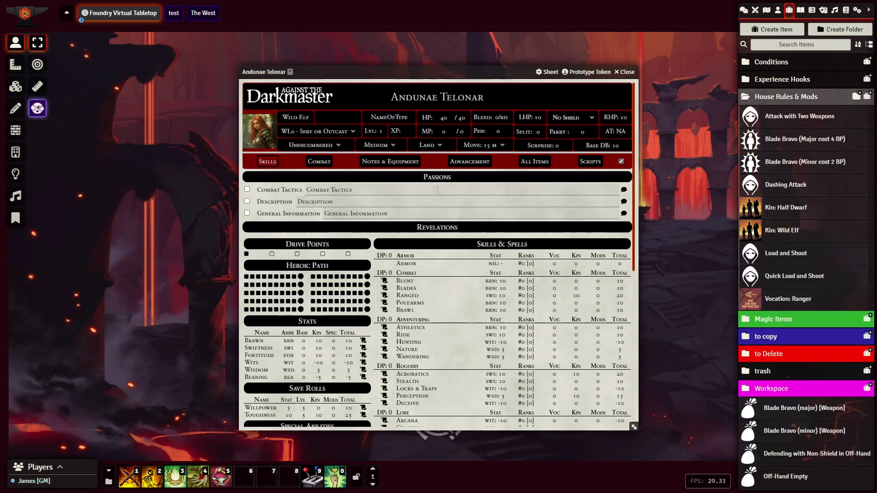
- Delete the Body, KinVoc, Willpower and Toughness modifiers from the Kin: NameOfKin character trait
scroll(338, 269, "down", 10)
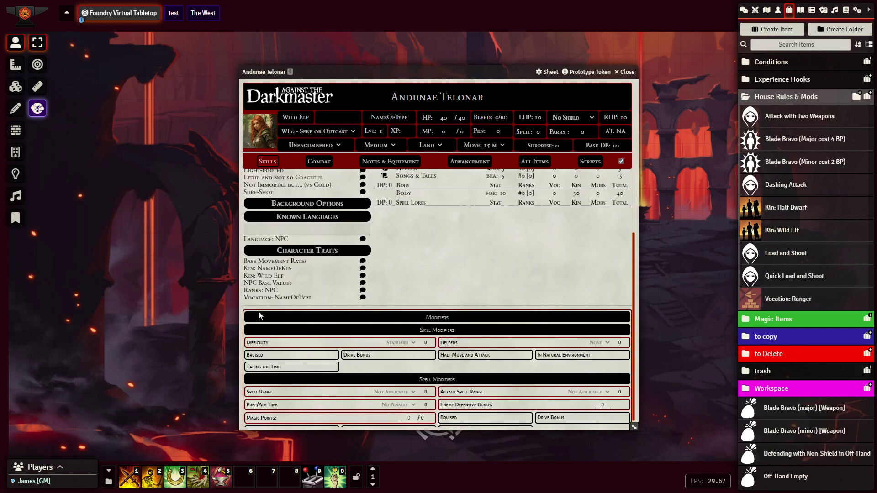
left_click(268, 269)
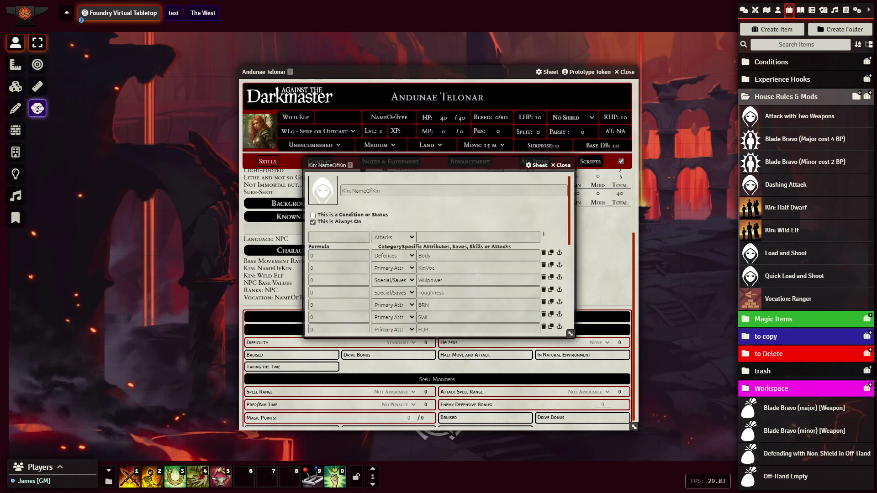
scroll(478, 277, "down", 2)
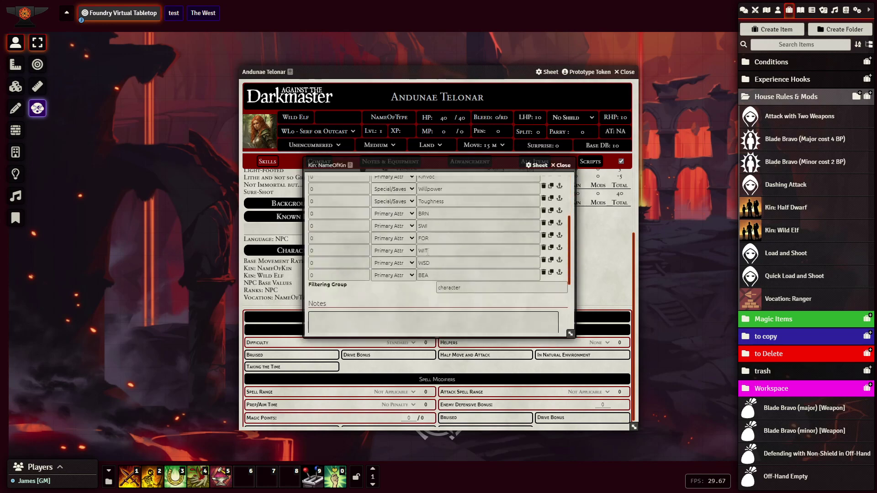
scroll(466, 264, "up", 1)
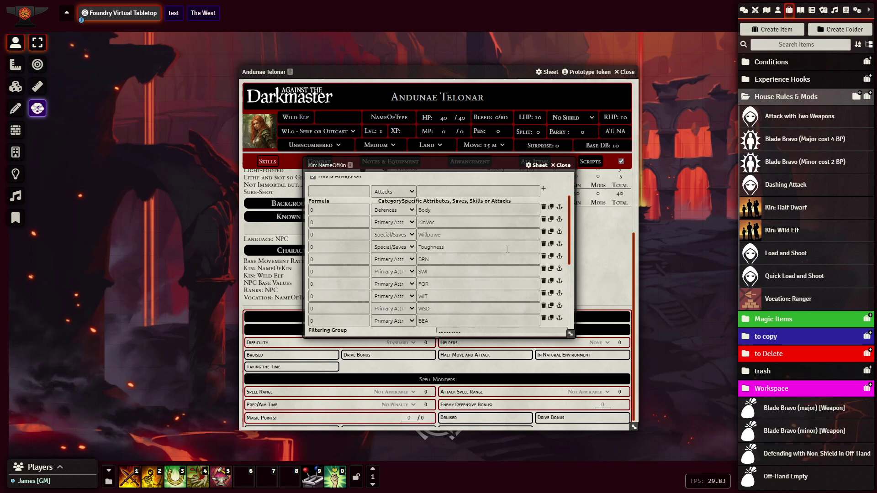
left_click(544, 208)
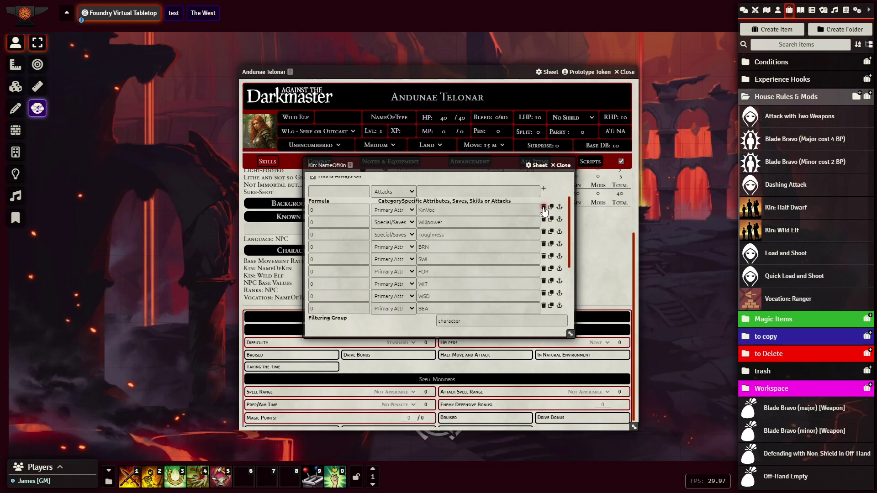
left_click(543, 207)
left_click(544, 207)
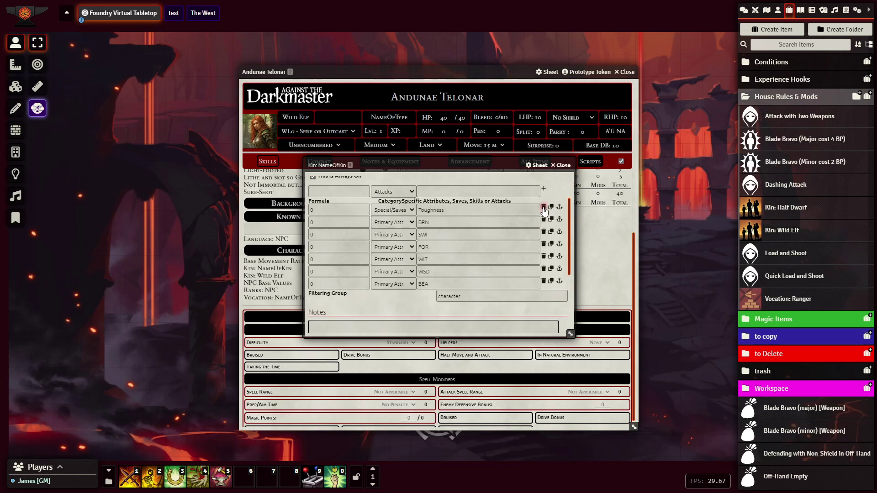
left_click(543, 208)
- Rename the Kin: NameOfKin trait as Base Stats
scroll(457, 258, "up", 1)
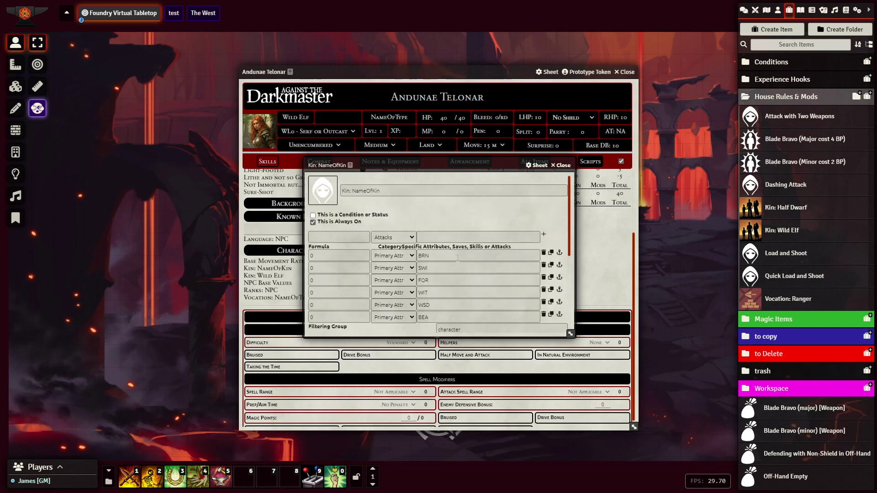
left_click(399, 191)
type("Base Stats")
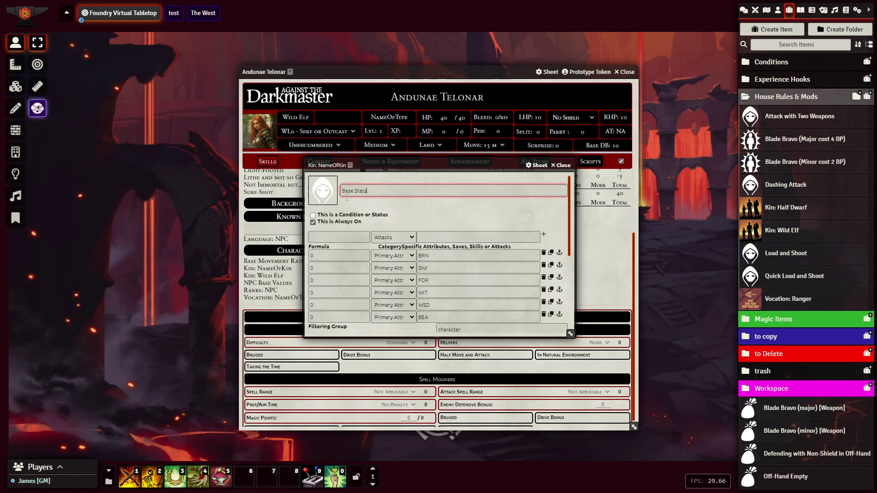
left_click(416, 213)
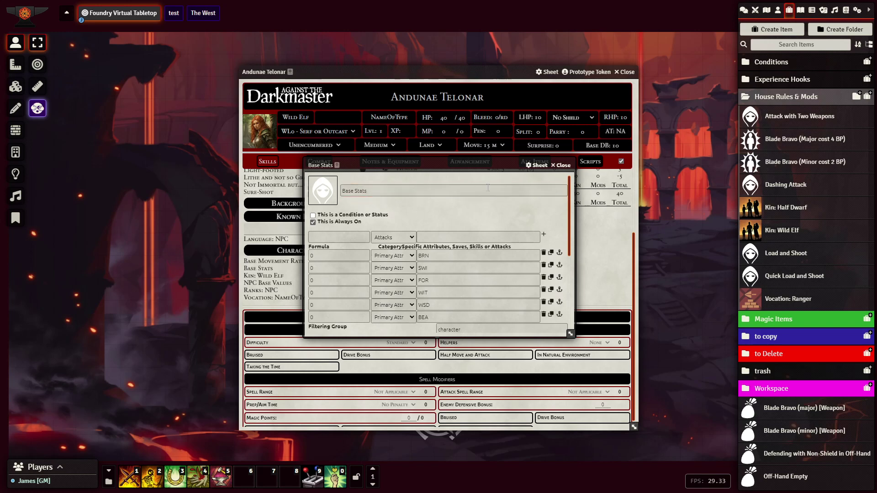
- Check the modifiers in the NPC Base Values character trait and delete that trait from the sheet
left_click(564, 167)
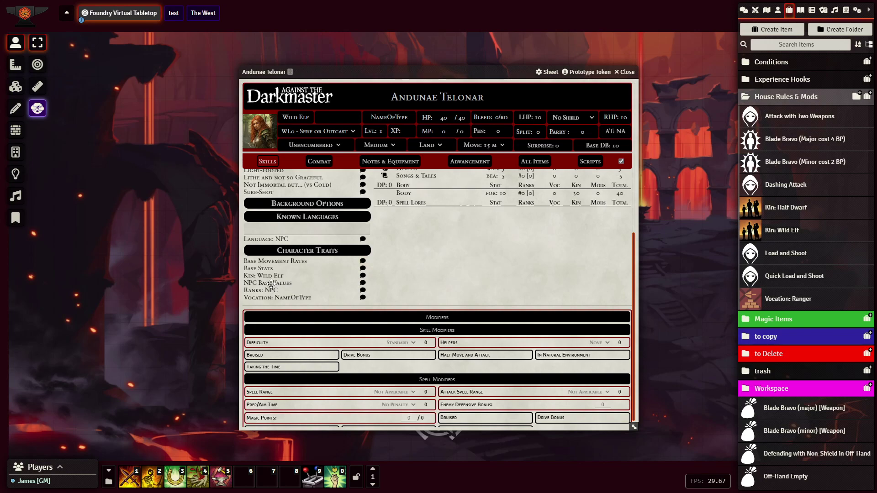
left_click(271, 284)
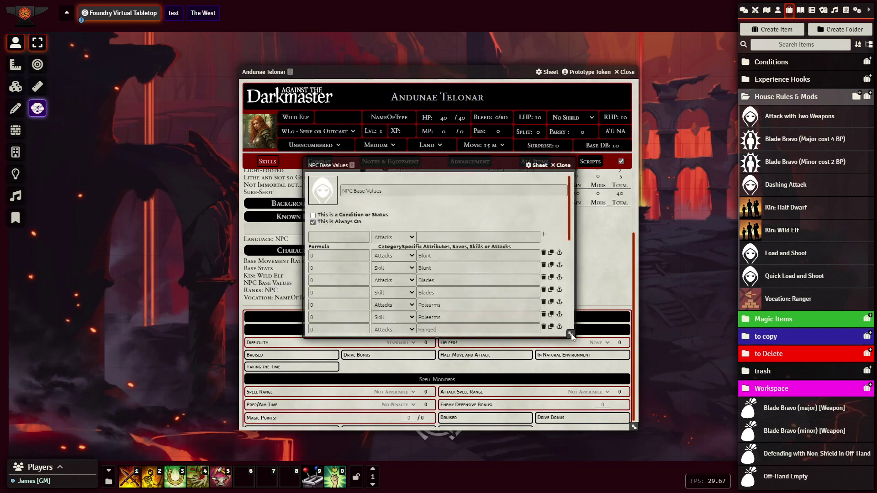
left_click_drag(571, 334, 584, 420)
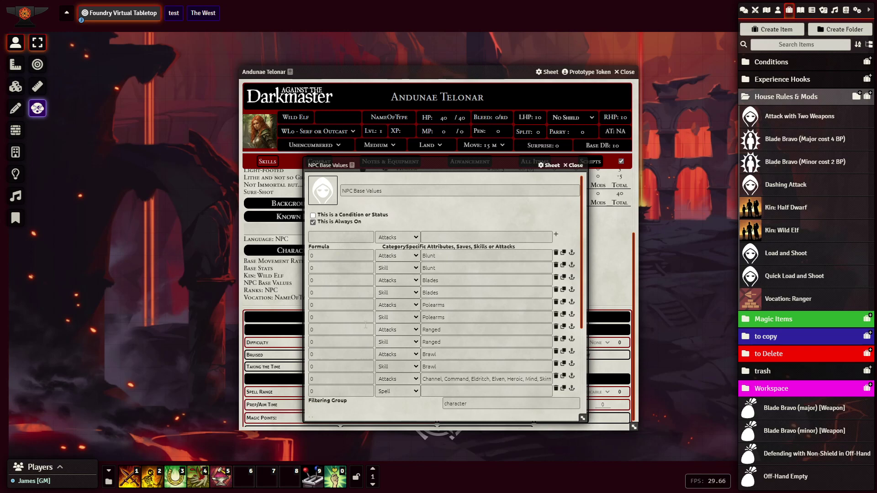
left_click(573, 166)
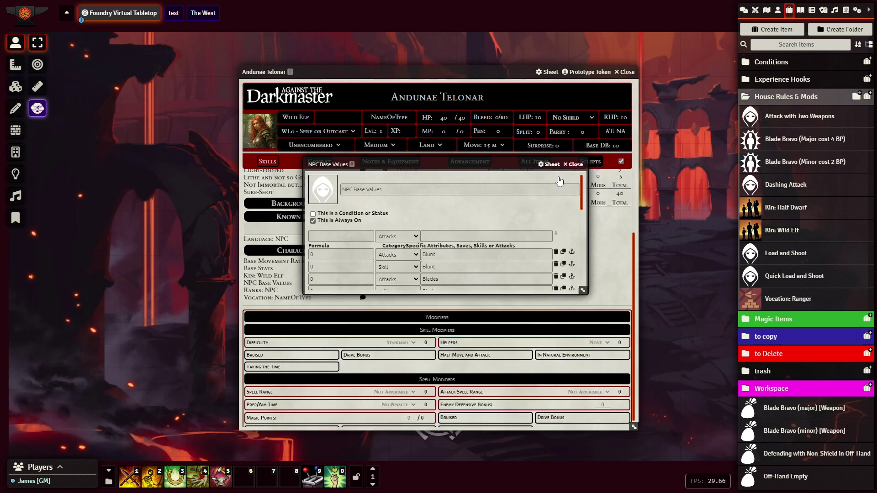
right_click(259, 283)
left_click(267, 271)
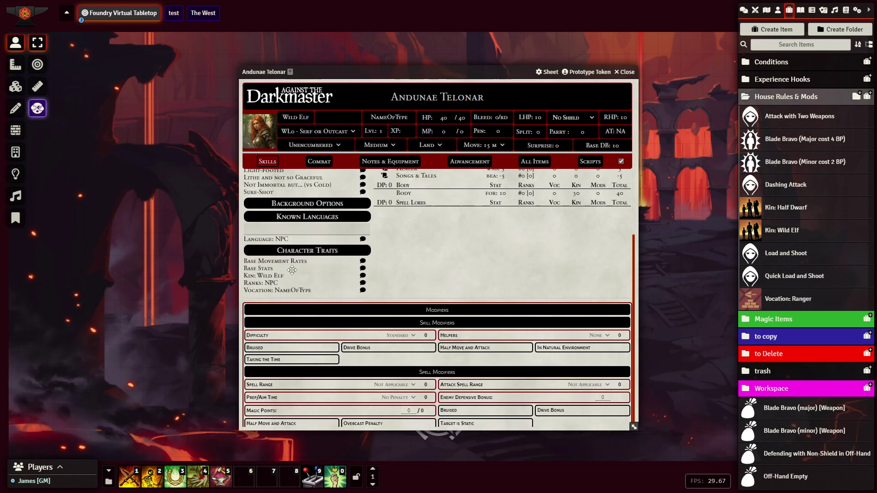
- Rename the Ranks: NPC trait as Ranks: Level 1 and look through its rank entries and notes
left_click(264, 284)
left_click(438, 188)
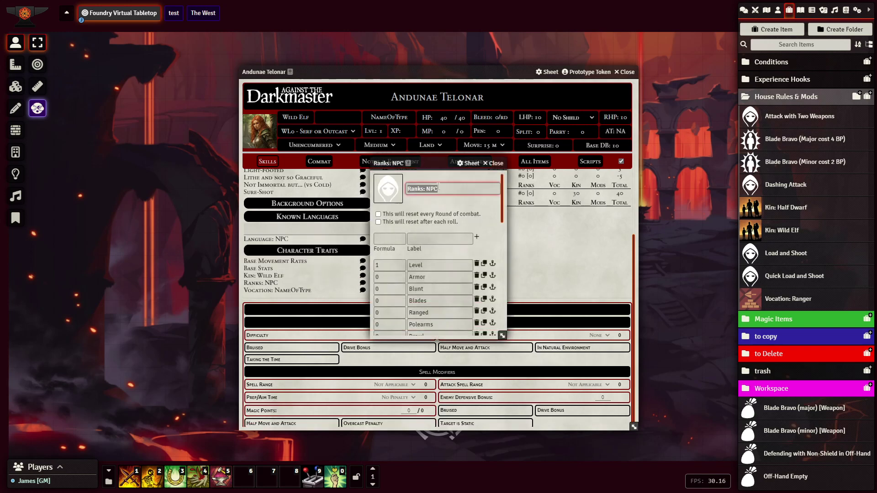
left_click(432, 188)
double_click(431, 188)
type("Level 1")
left_click(448, 203)
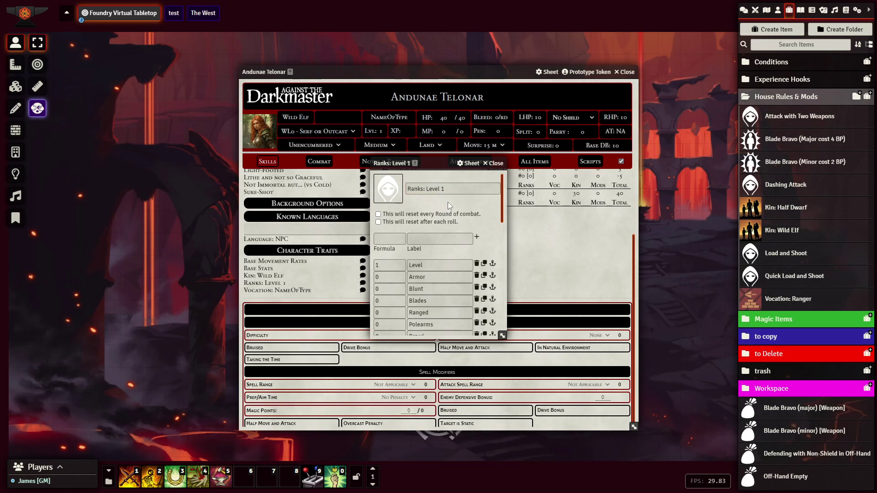
left_click(389, 264)
scroll(486, 248, "down", 5)
scroll(483, 253, "down", 4)
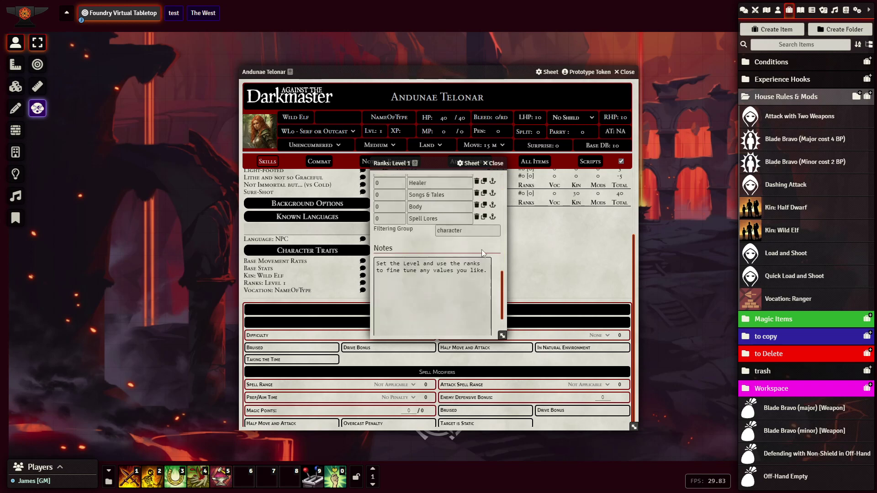
scroll(485, 247, "up", 10)
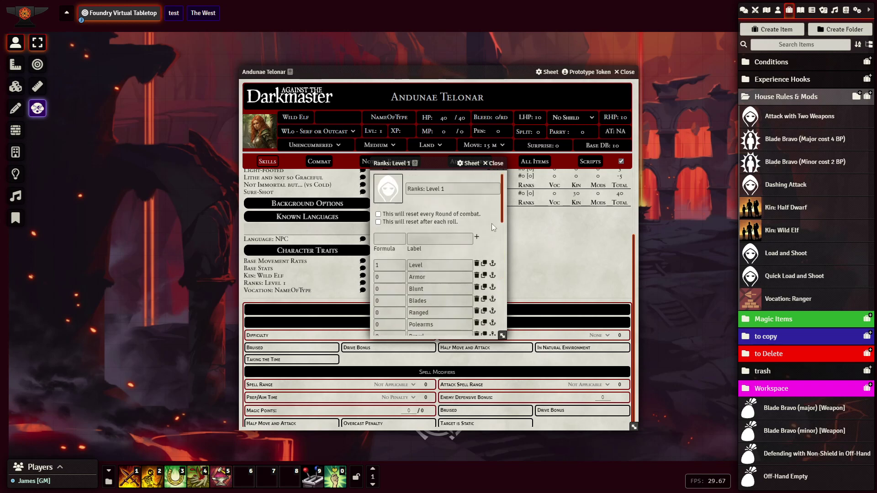
left_click(498, 164)
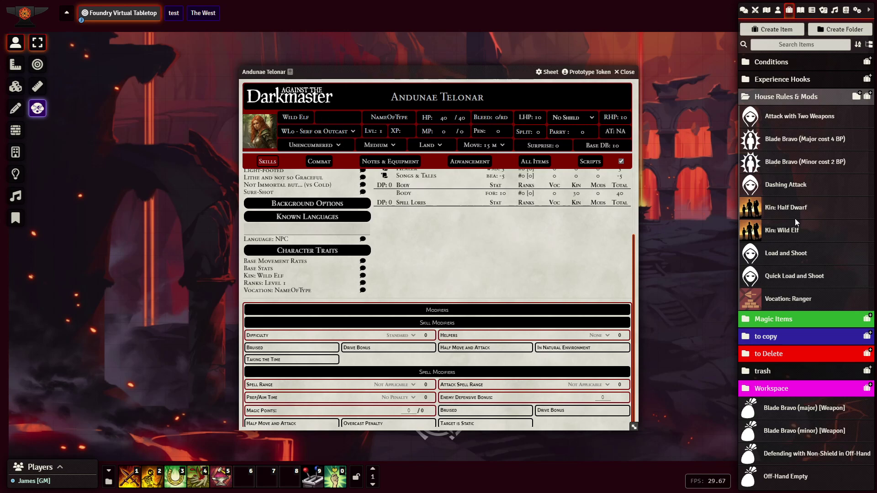
- Add Ranks: Culture (Weald) from the Cultures folder of the VsD Items compendium to the sheet and check its ranks
left_click(845, 10)
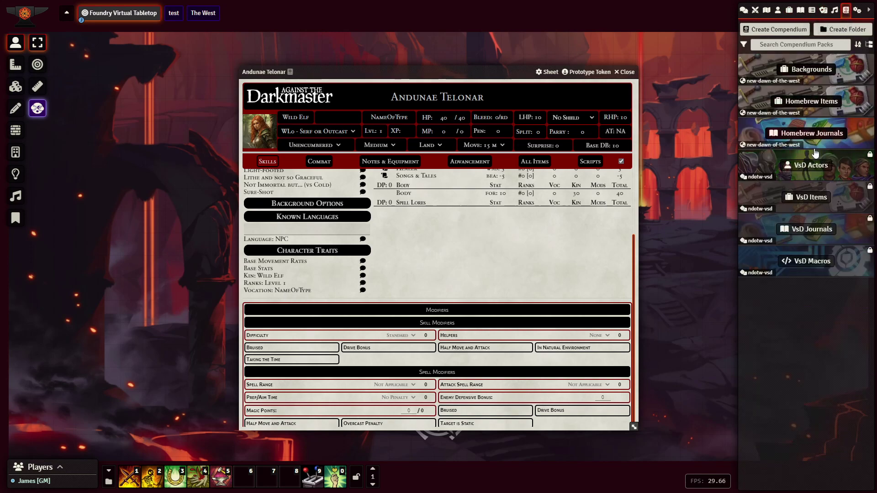
left_click(802, 200)
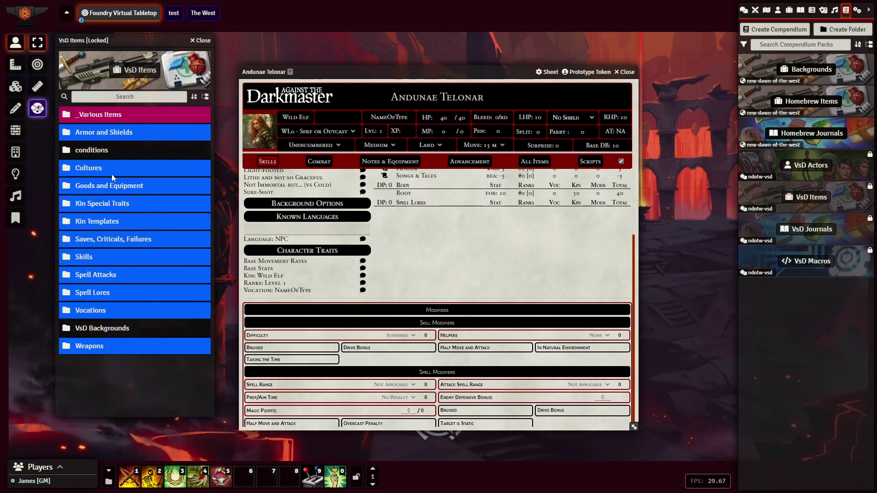
left_click(88, 167)
scroll(108, 241, "down", 5)
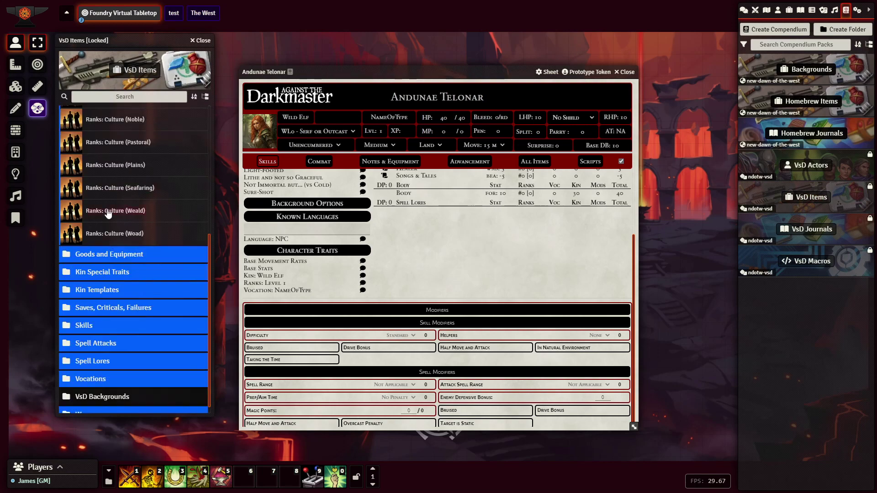
left_click_drag(108, 213, 441, 244)
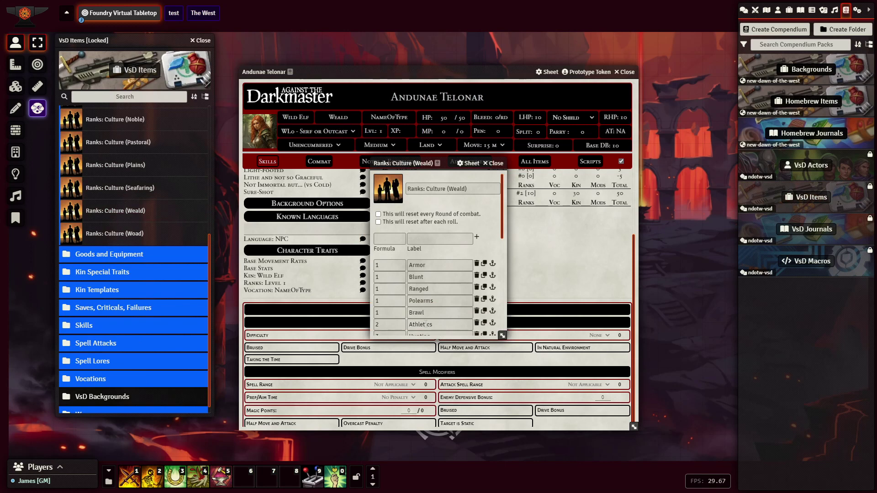
left_click_drag(502, 335, 515, 464)
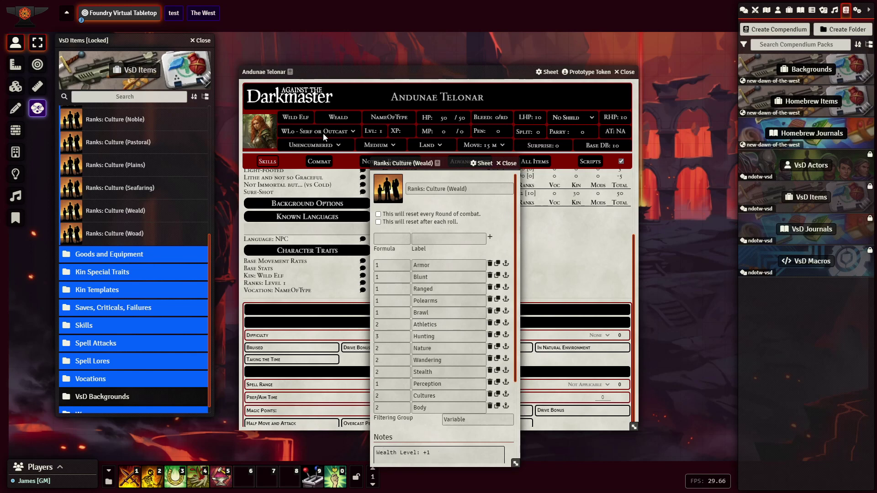
left_click(510, 164)
- Set the character's wealth level to Struggling and collapse the Cultures folder in the compendium
left_click(354, 132)
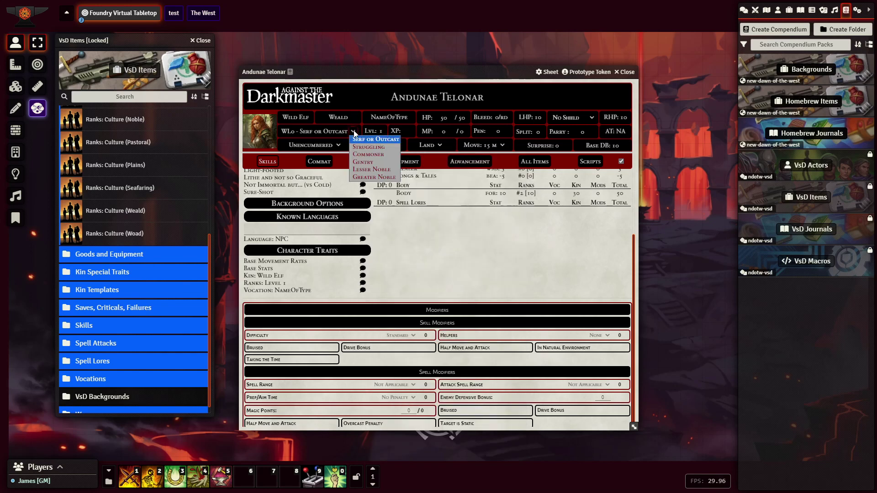
left_click(362, 147)
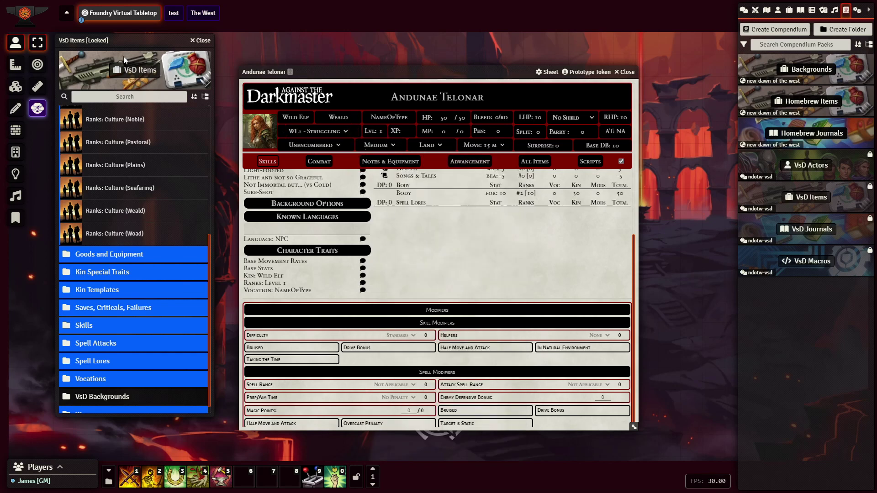
scroll(127, 129, "up", 5)
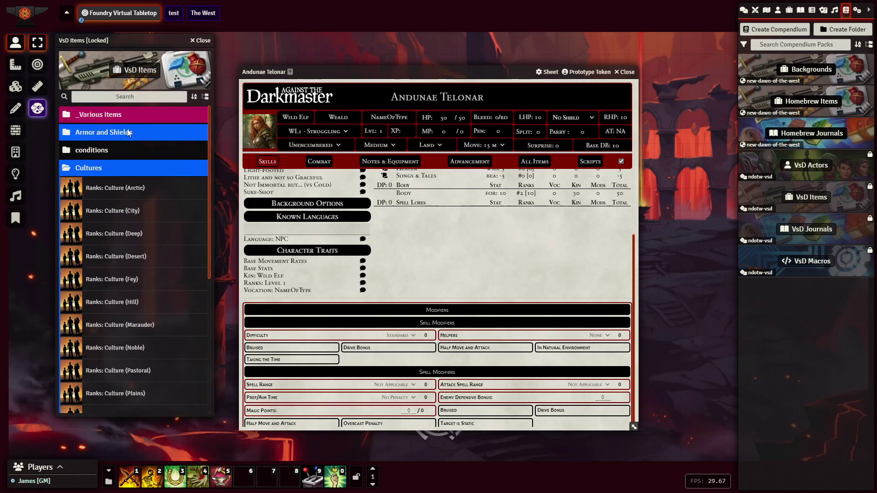
left_click(104, 169)
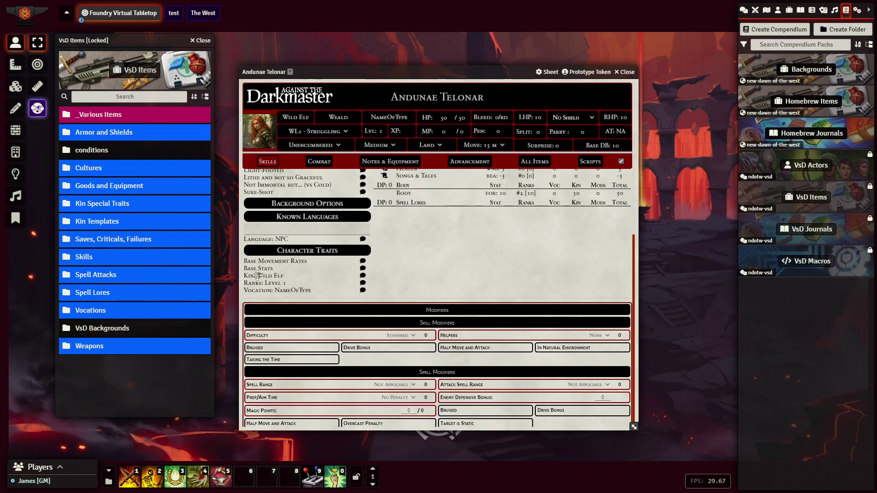
- Read the notes of the Kin: Wild Elf trait for its wealth, background and magic point entries
left_click(257, 275)
scroll(372, 264, "down", 10)
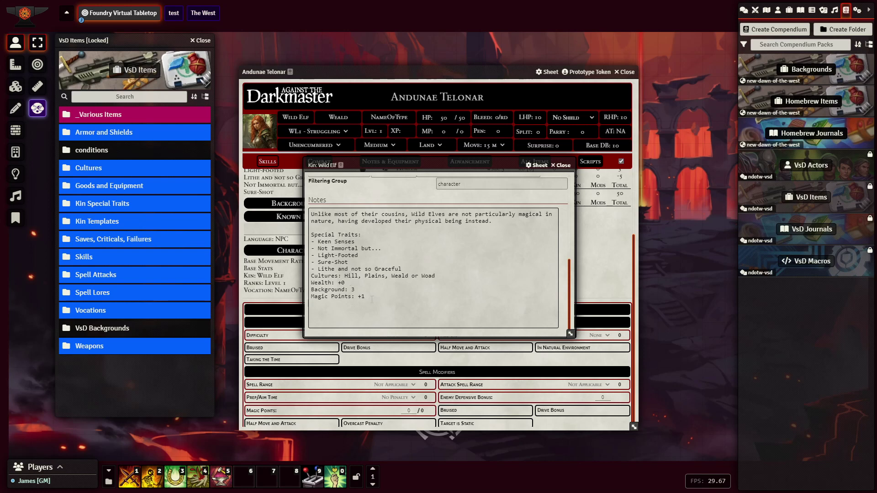
key("ctrl+a")
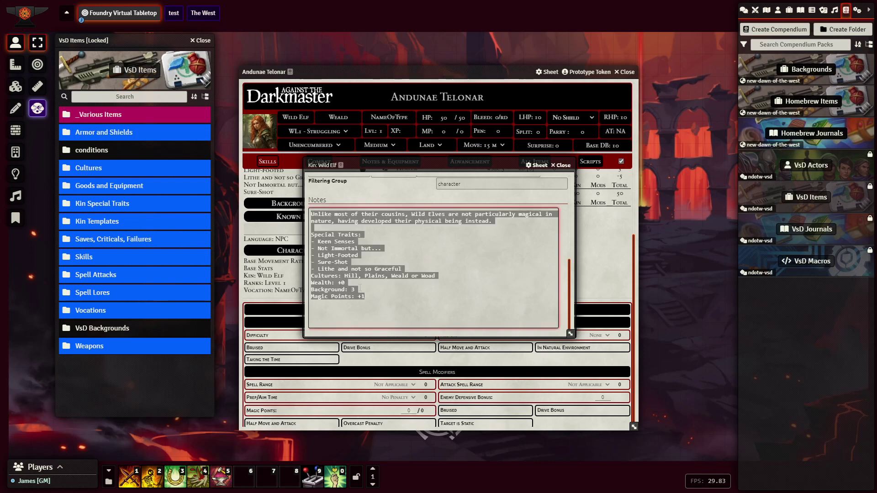
left_click(360, 288)
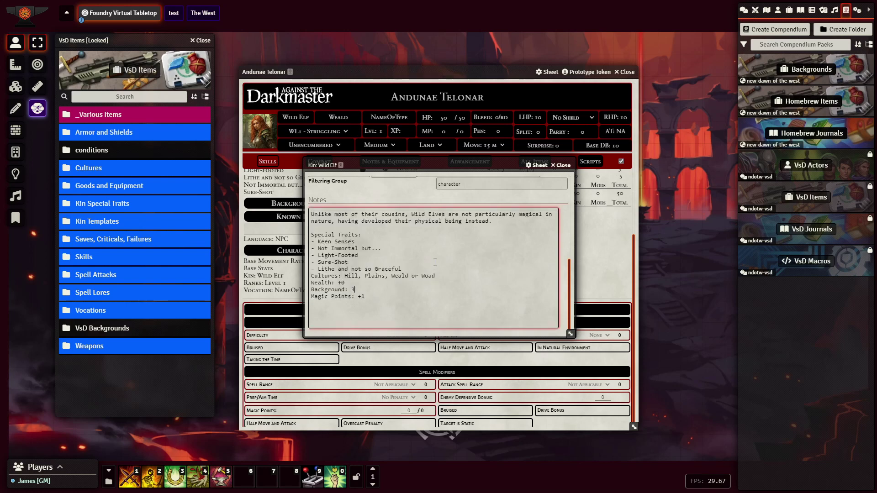
left_click(561, 165)
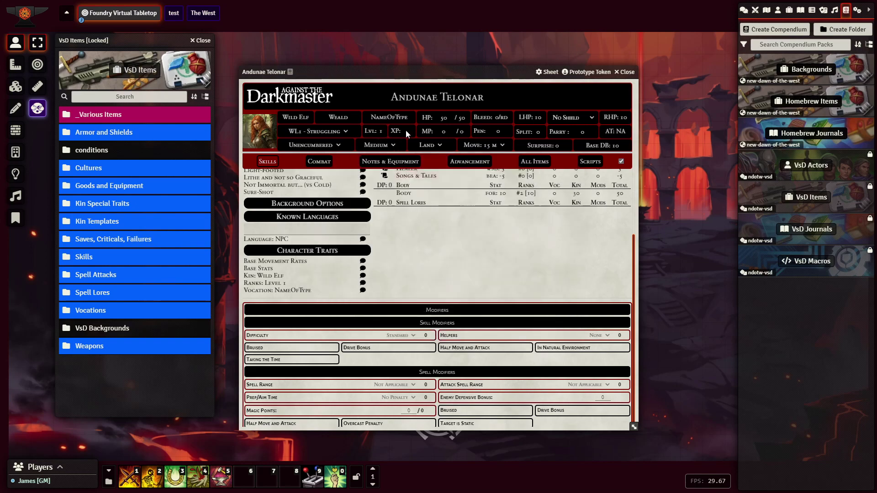
- In the Magic Points pool, change the Kin entry in the notes to 1 and set the maximum value to 1
left_click(439, 131)
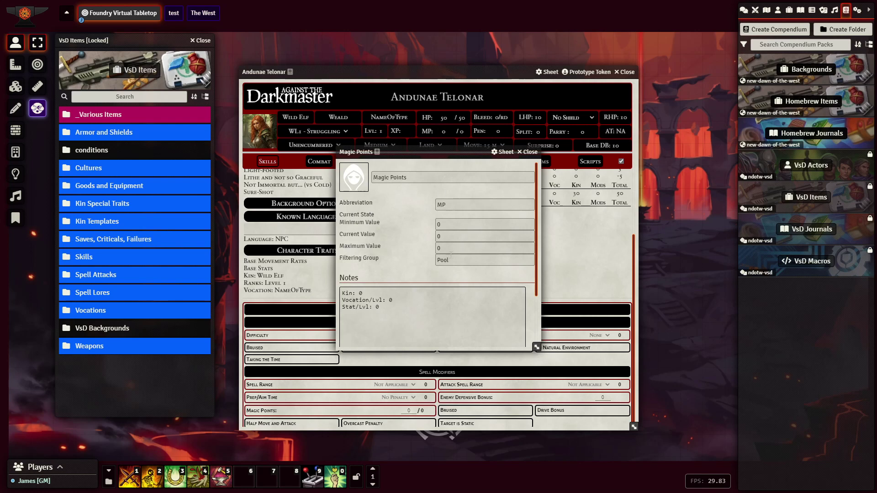
left_click(382, 294)
key("ctrl+a")
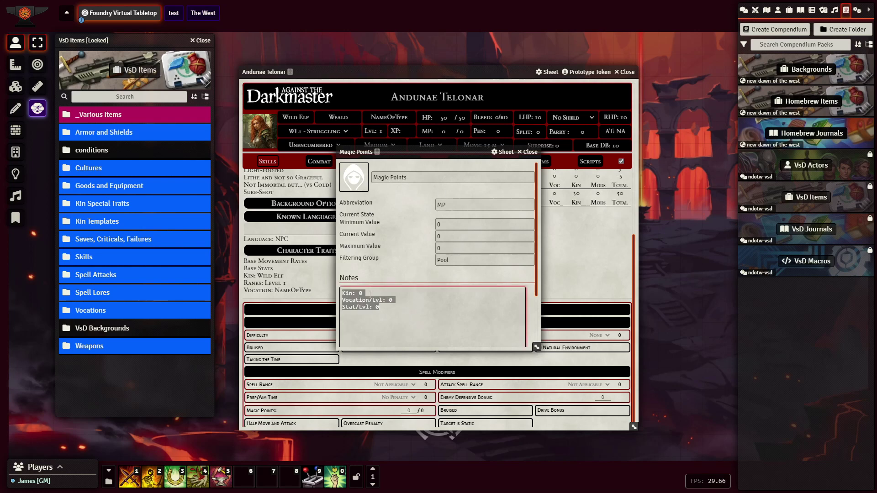
left_click(370, 294)
key("BackSpace")
type("1")
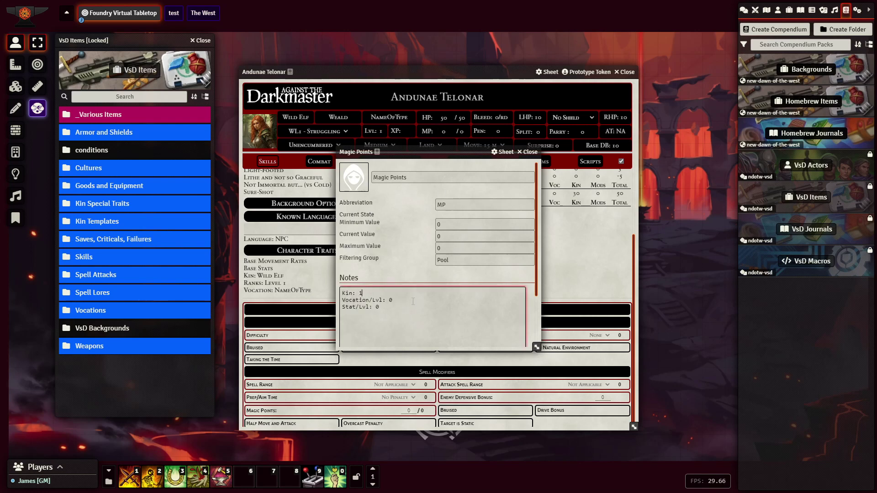
left_click(449, 247)
type("1")
left_click(425, 245)
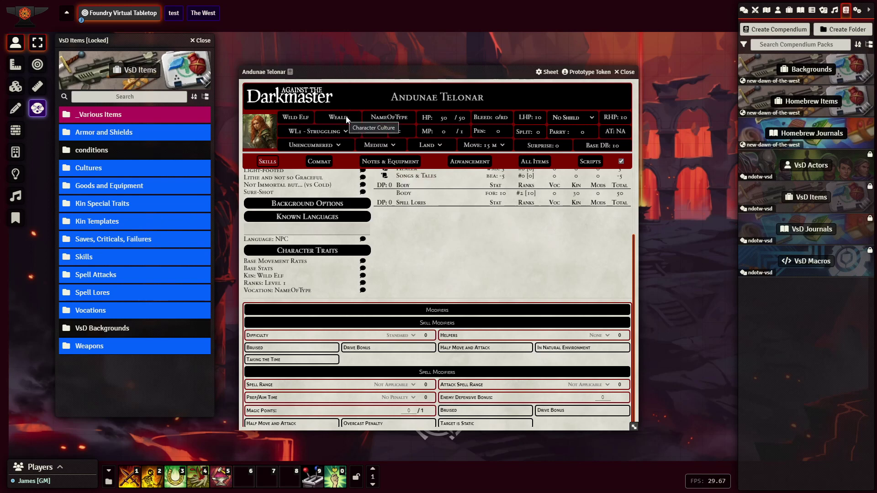
- Look through the compendium's Vocations folder, and add Vocation: Ranger from the House Rules & Mods folder to the sheet
left_click(96, 310)
scroll(102, 300, "down", 2)
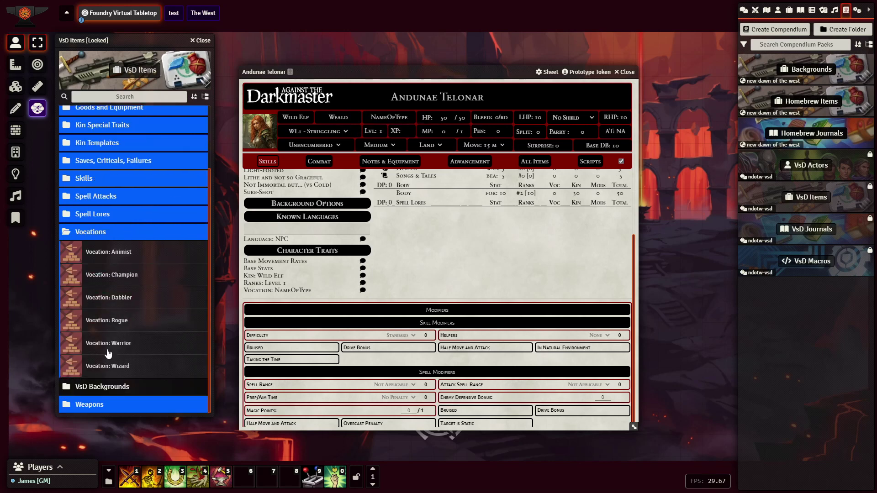
left_click(88, 231)
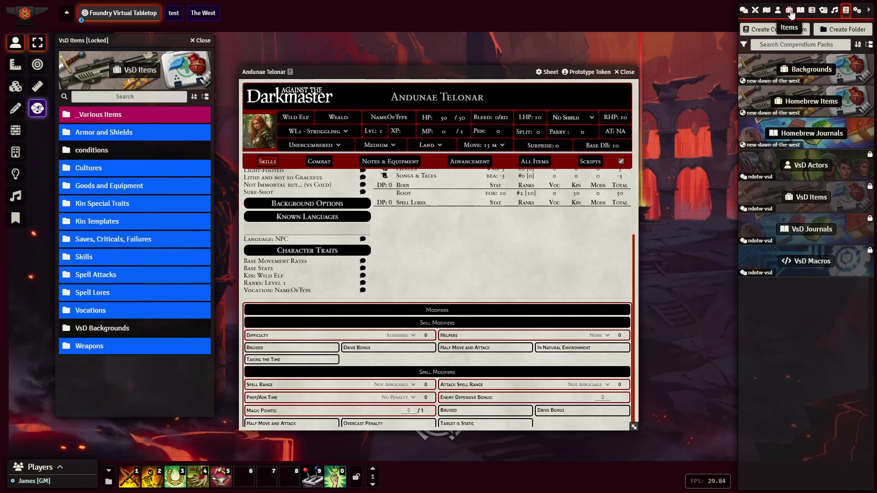
left_click(789, 10)
left_click_drag(785, 300, 467, 236)
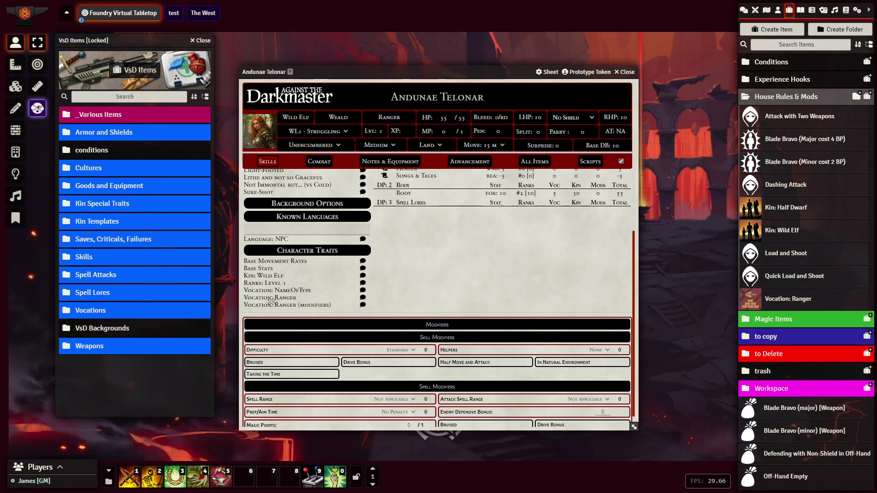
- Check the placeholder Vocation: NameOfType trait and delete it from the character traits
left_click(262, 290)
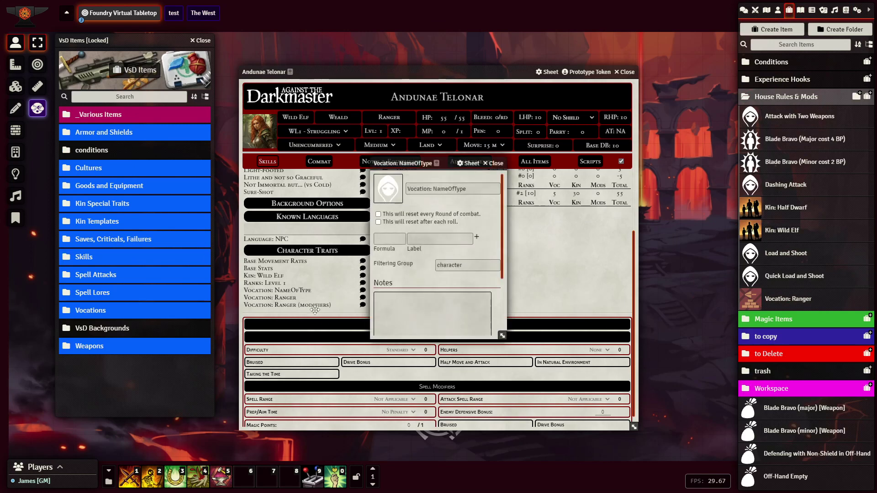
left_click(494, 163)
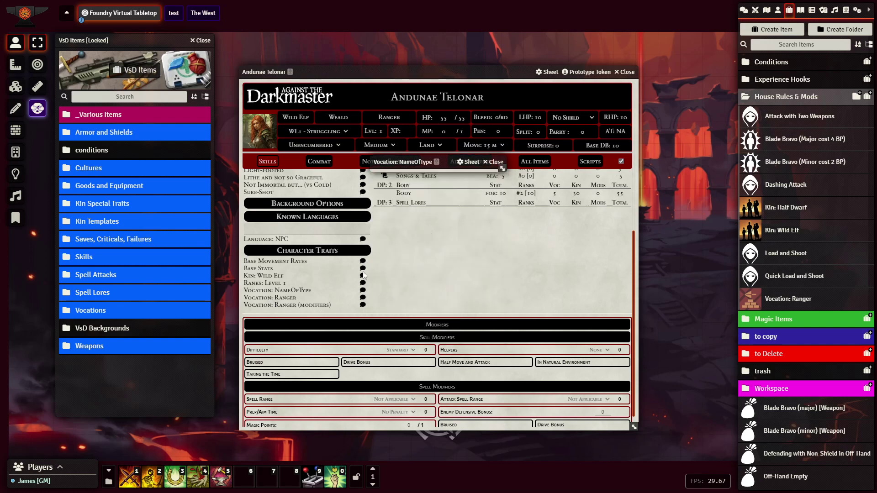
right_click(258, 291)
left_click(267, 280)
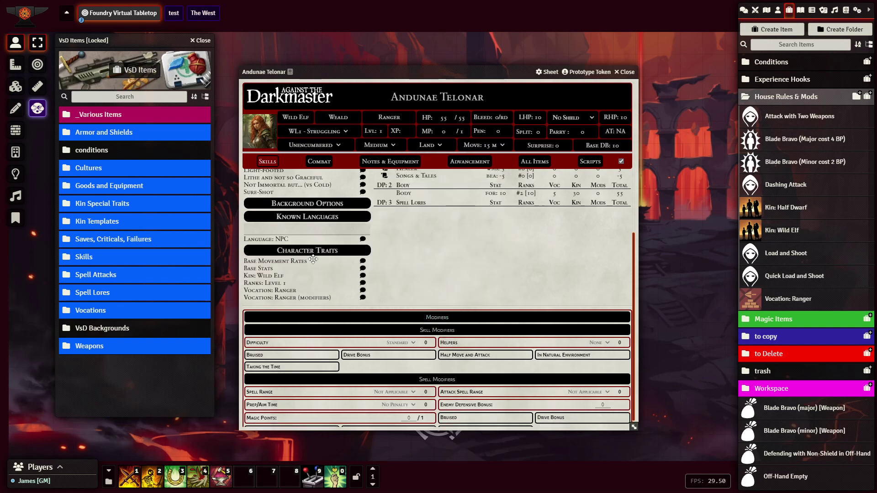
- In the Vocation: Ranger (modifiers) trait, set the Ranged formulas for both attacks and skill to 15
left_click(258, 298)
scroll(400, 300, "down", 1)
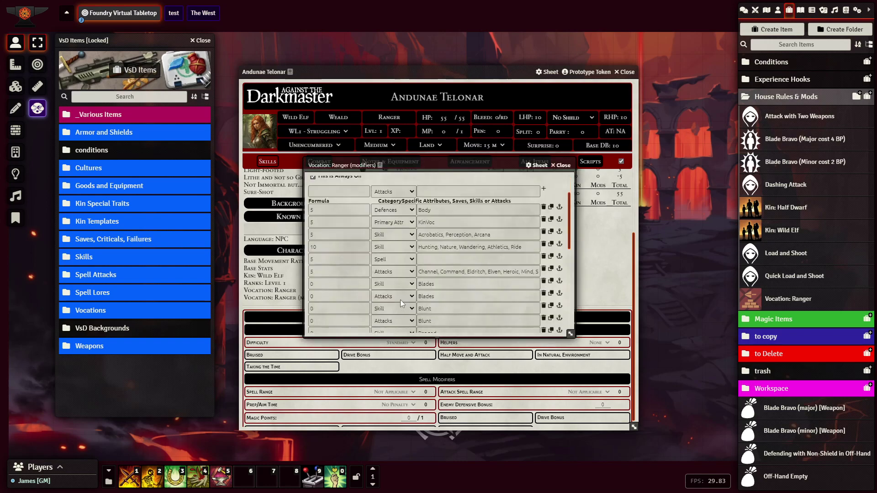
left_click_drag(570, 336, 604, 428)
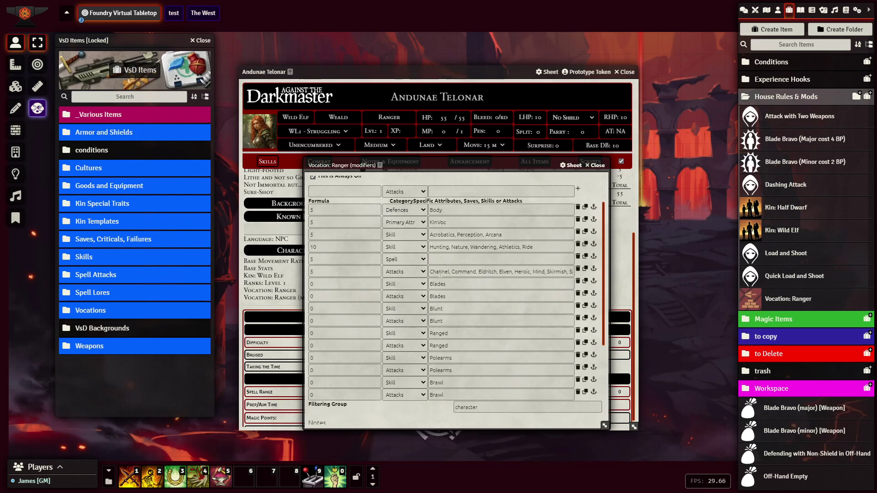
left_click(346, 346)
scroll(376, 338, "down", 2)
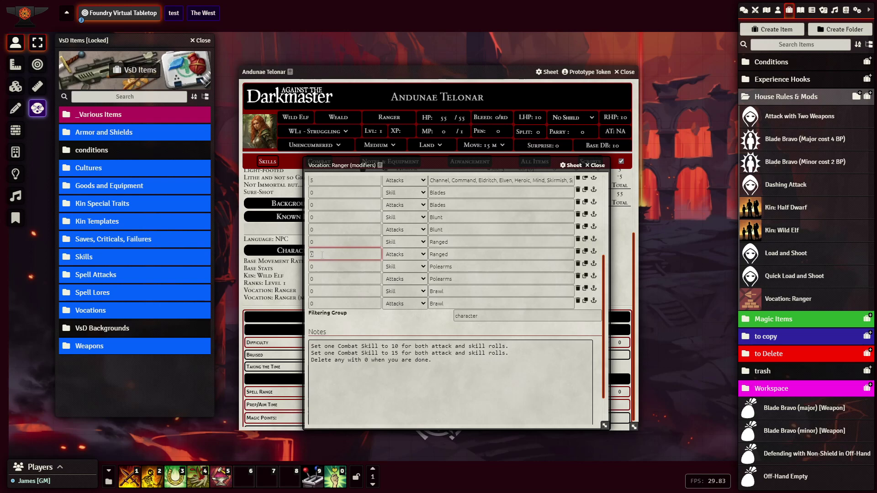
type("15")
left_click(320, 242)
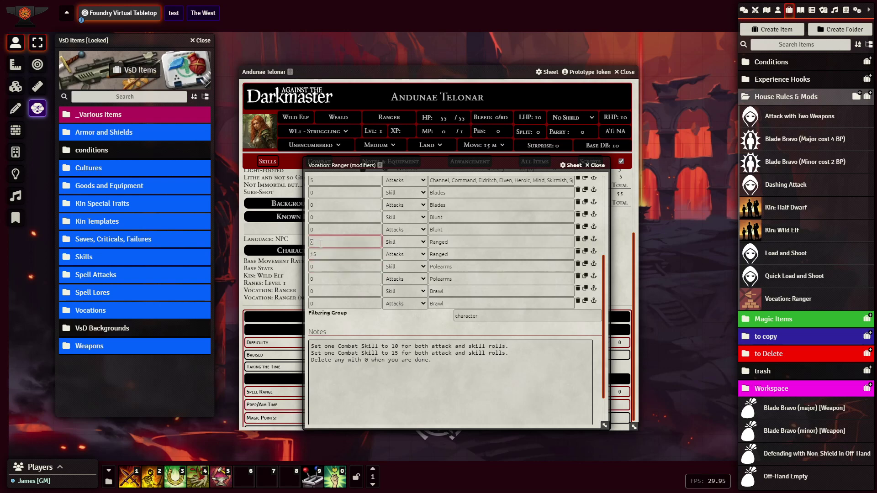
type("15")
- Set the Blades formulas for both attacks and skill to 10 in the Ranger modifiers
left_click(333, 206)
type("10")
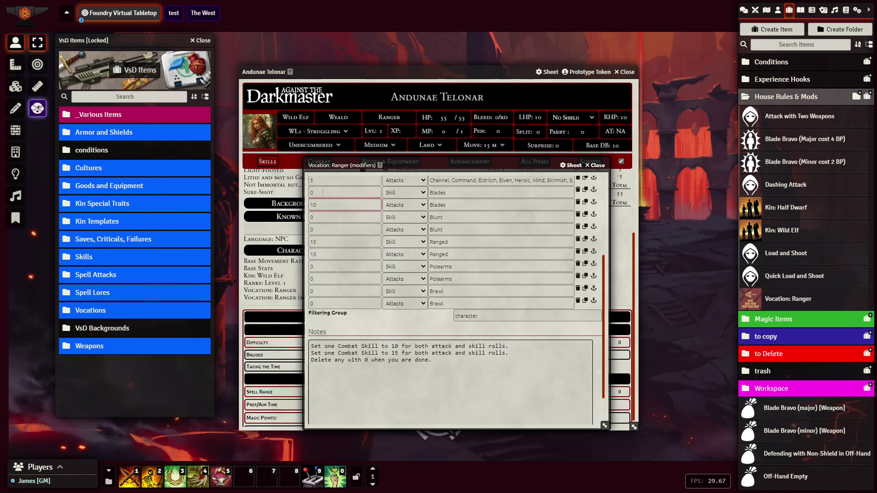
left_click(327, 194)
type("1")
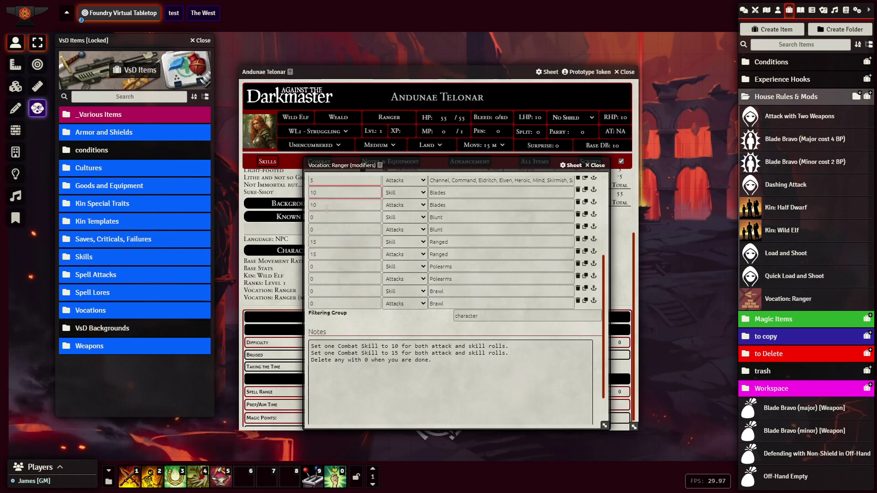
left_click(327, 208)
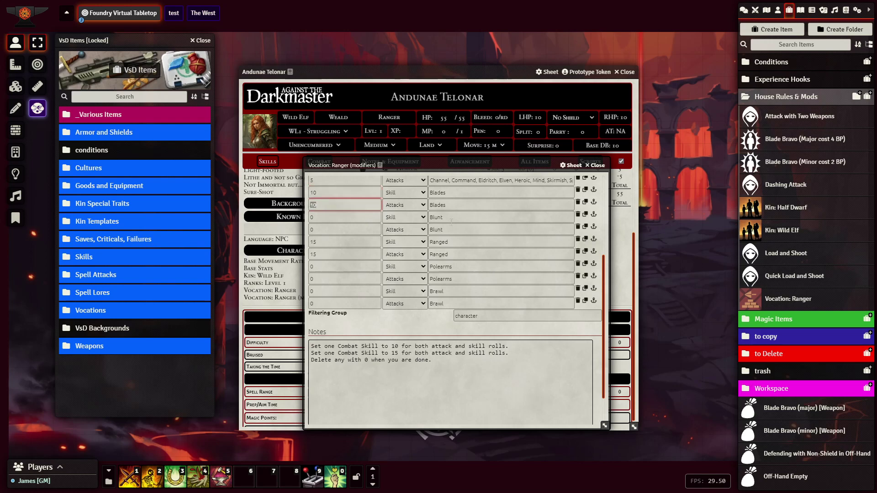
- Delete the unused zero-value Blunt, Polearms and Brawl rows from the Ranger modifiers
left_click(577, 214)
left_click(578, 215)
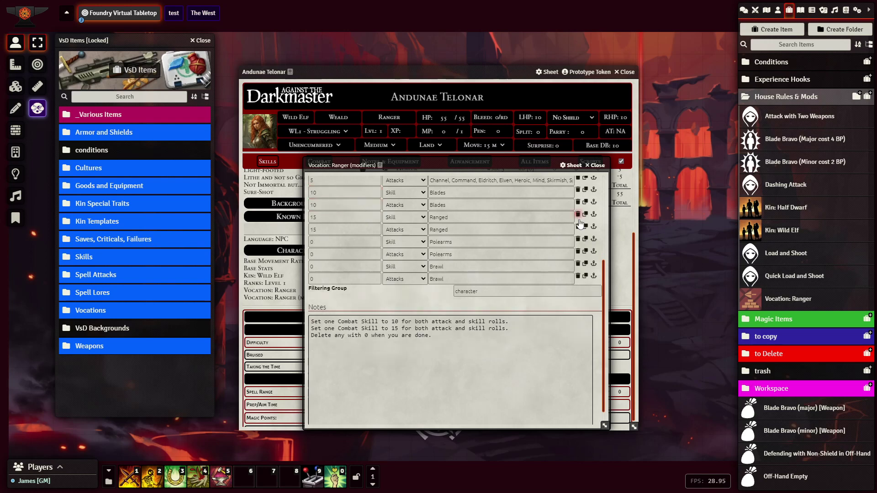
left_click(578, 239)
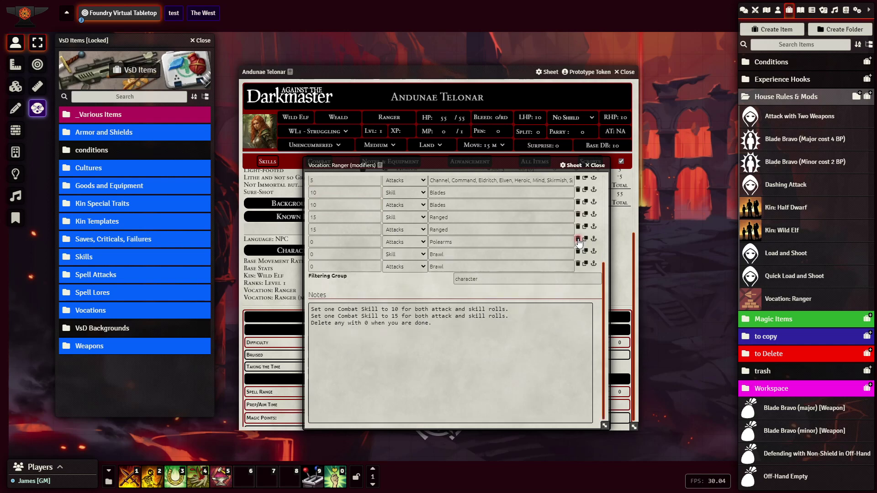
left_click(577, 239)
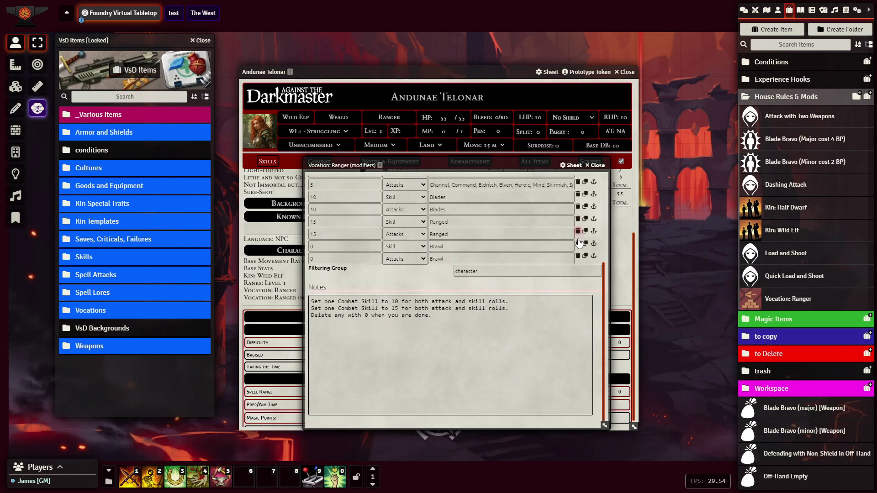
left_click(577, 243)
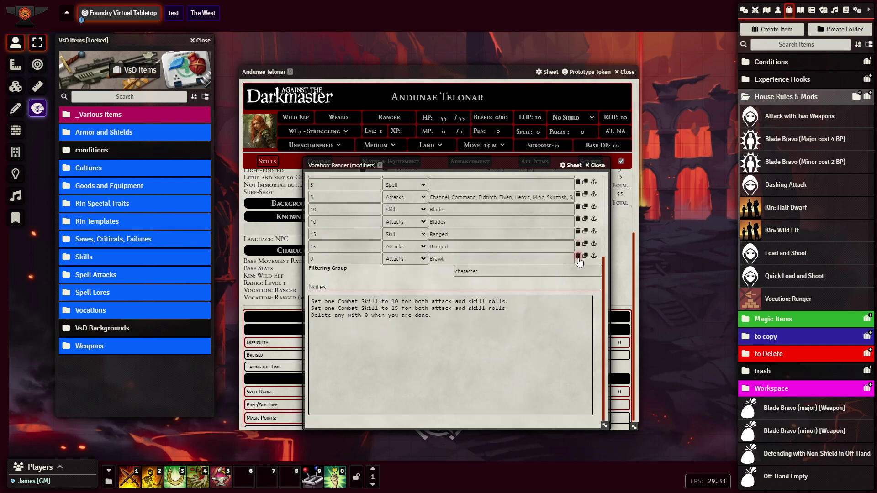
left_click(578, 256)
- Change the filtering group of the Ranger modifiers to Modifier and close the item
scroll(472, 279, "up", 2)
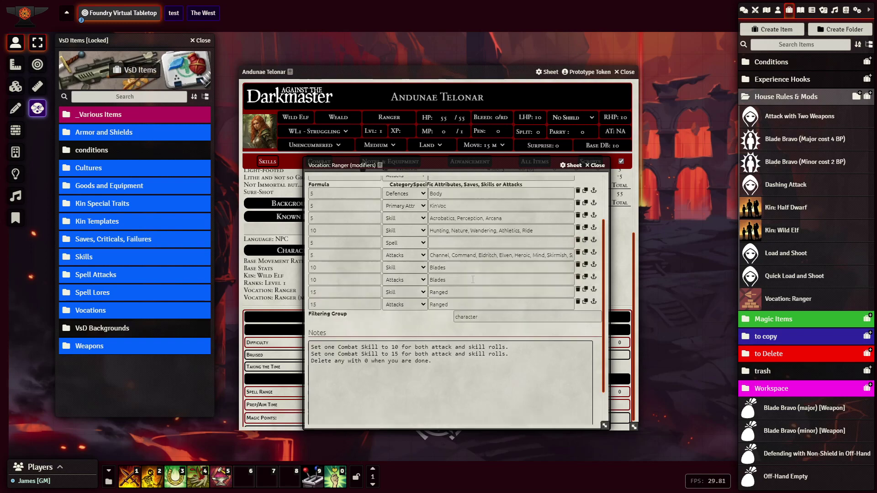
scroll(472, 279, "up", 1)
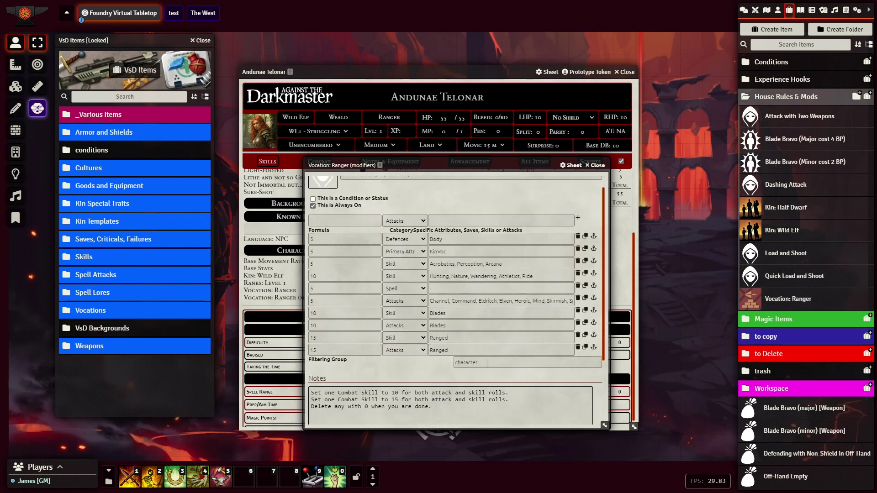
double_click(461, 362)
scroll(423, 363, "up", 1)
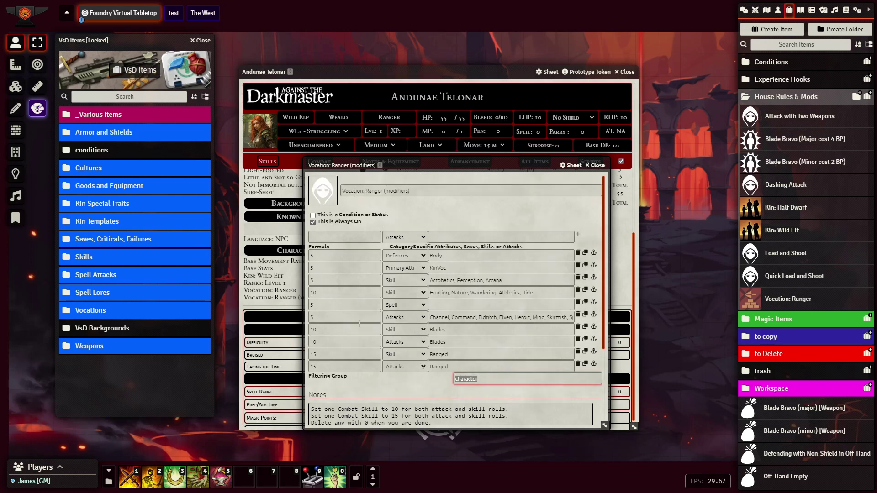
type("Modifier")
key("Return")
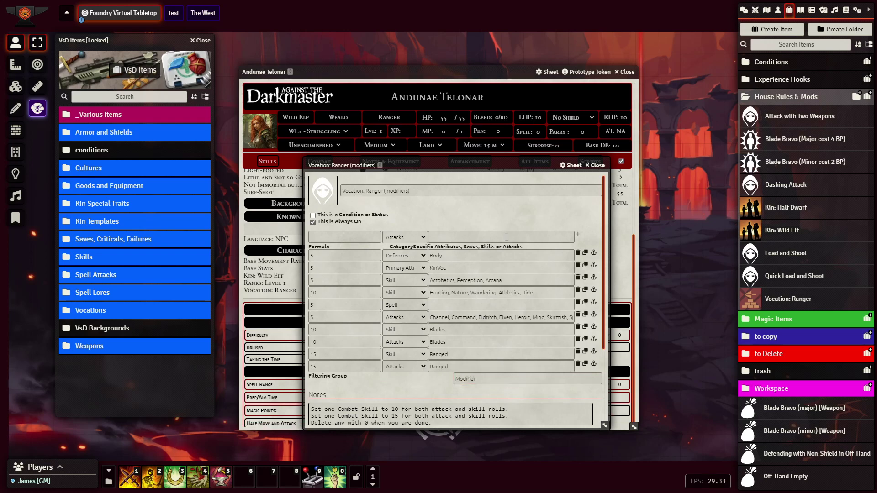
left_click(595, 166)
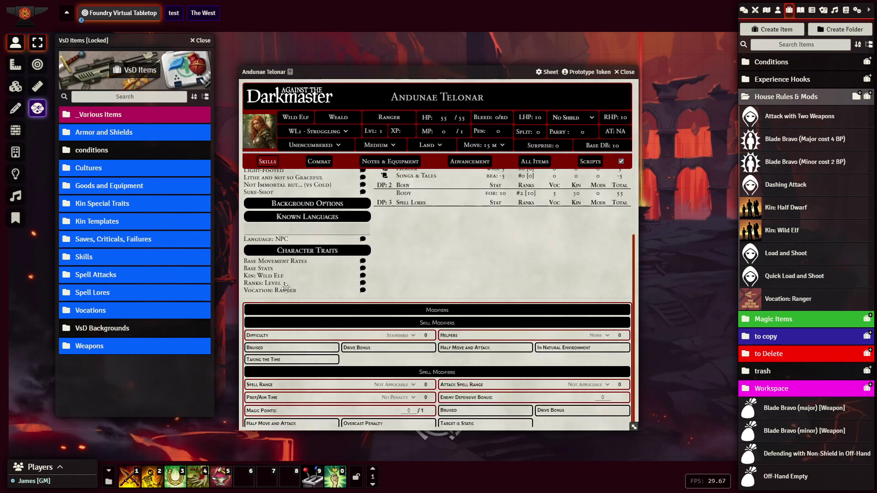
- In the notes of the Vocation: Ranger trait, remove "or Weapon Mastery" so the last spell lore reads Skirmishing Mastery
left_click(257, 290)
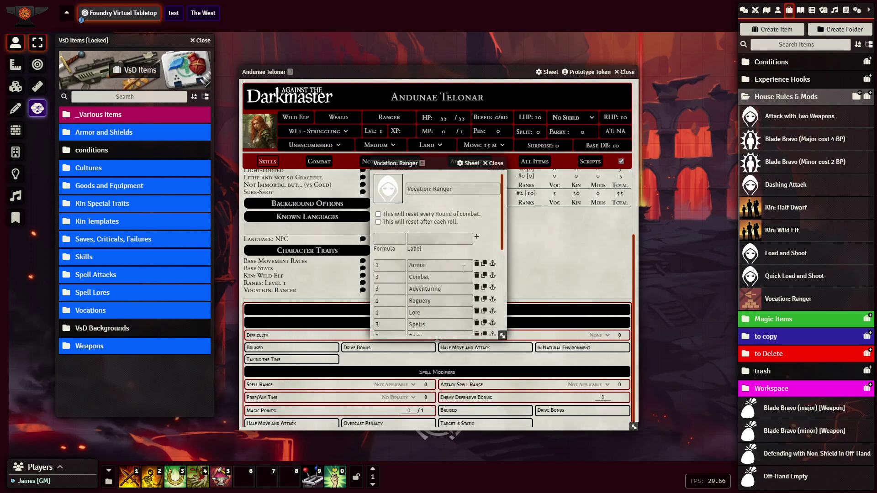
left_click_drag(438, 163, 476, 109)
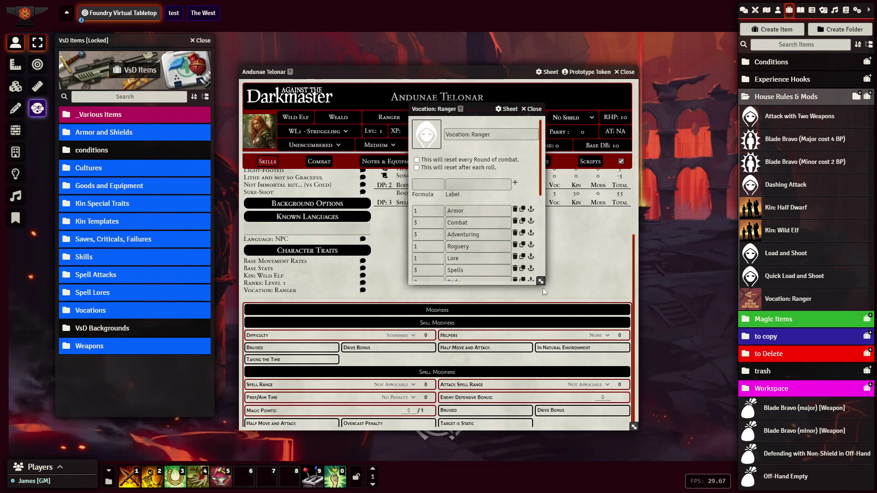
left_click_drag(540, 281, 566, 425)
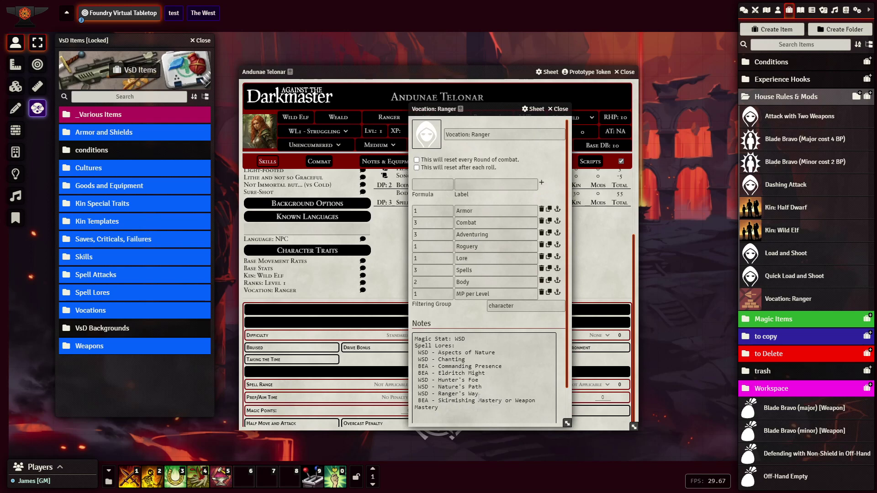
left_click(480, 397)
key("ctrl+a")
left_click(503, 400)
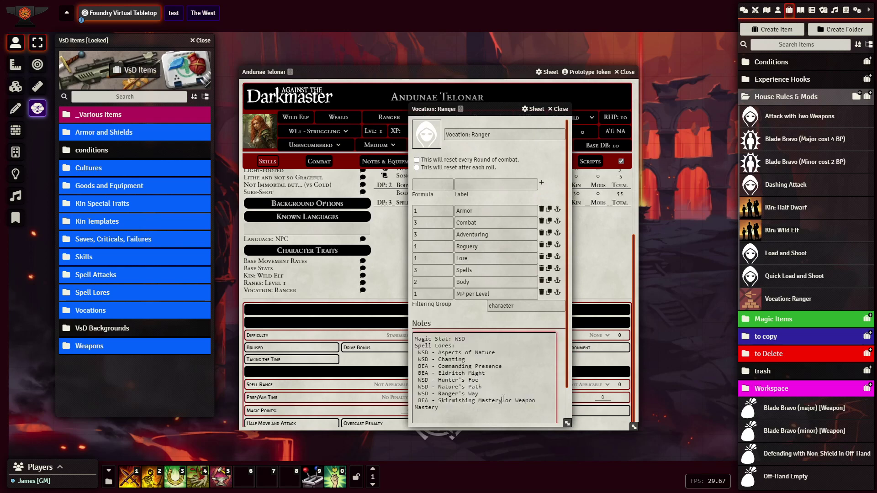
key("ctrl+shift+End")
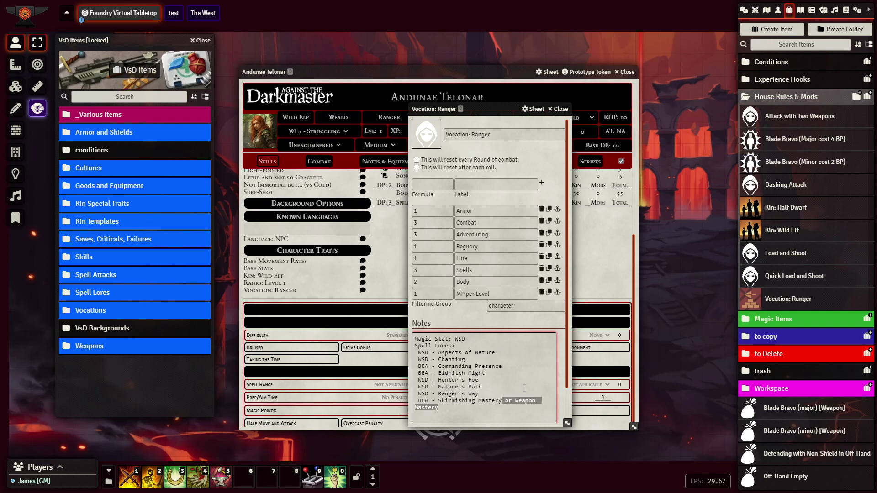
key("BackSpace")
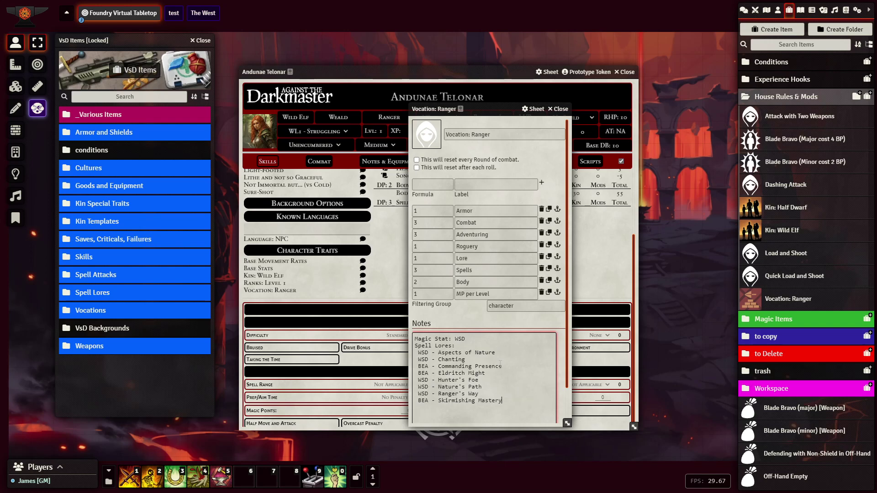
left_click(466, 319)
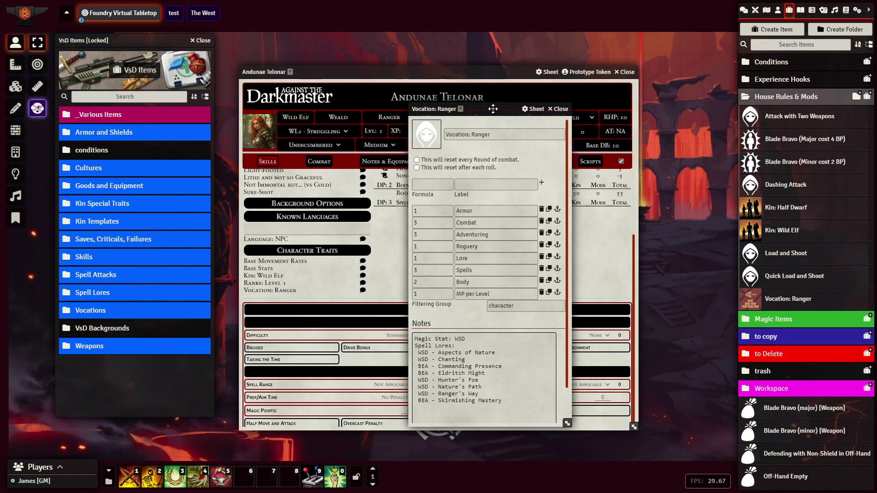
- In the Magic Points pool, change the Vocation/Lvl entry in the notes to 1 and set the maximum value to 2
left_click_drag(492, 109, 643, 121)
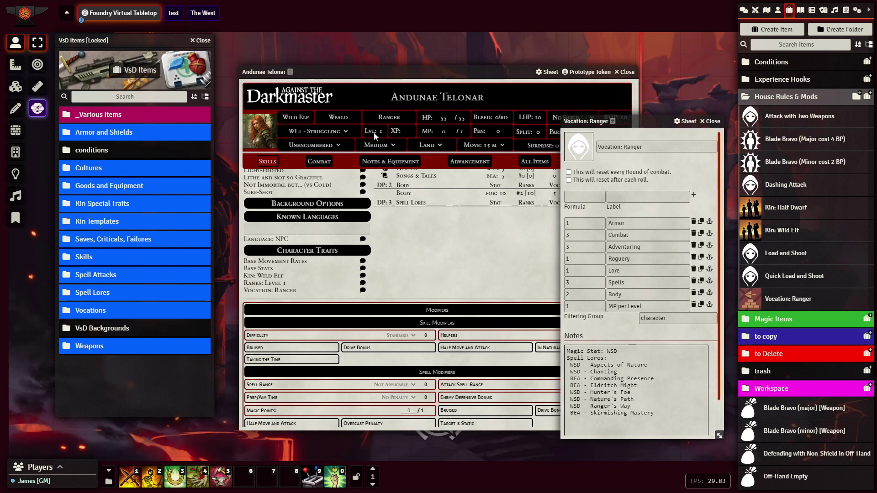
left_click(427, 134)
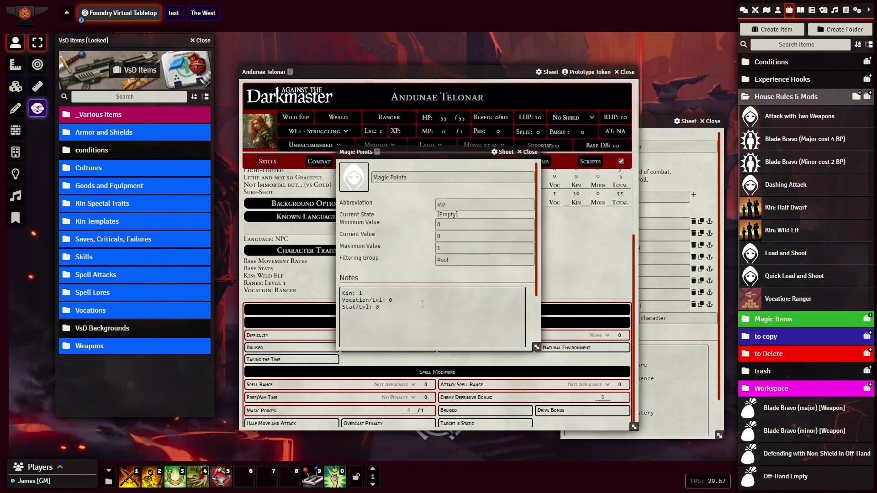
left_click(391, 302)
key("ctrl+a")
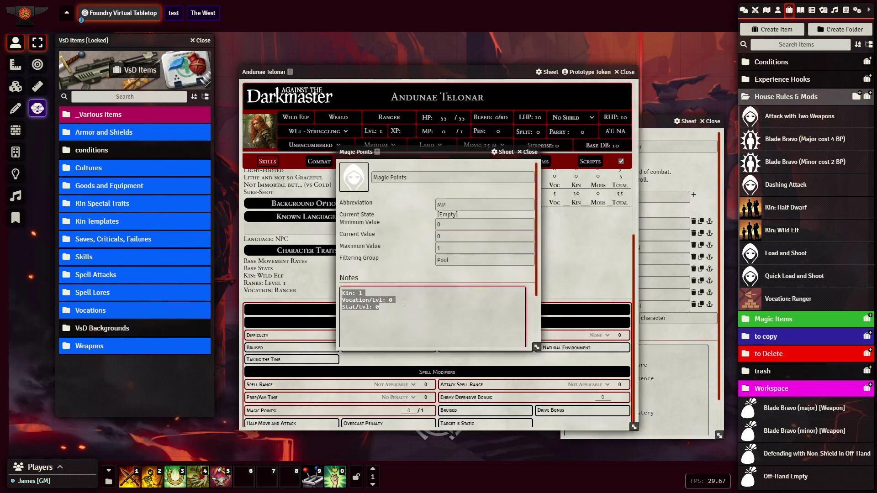
left_click(411, 313)
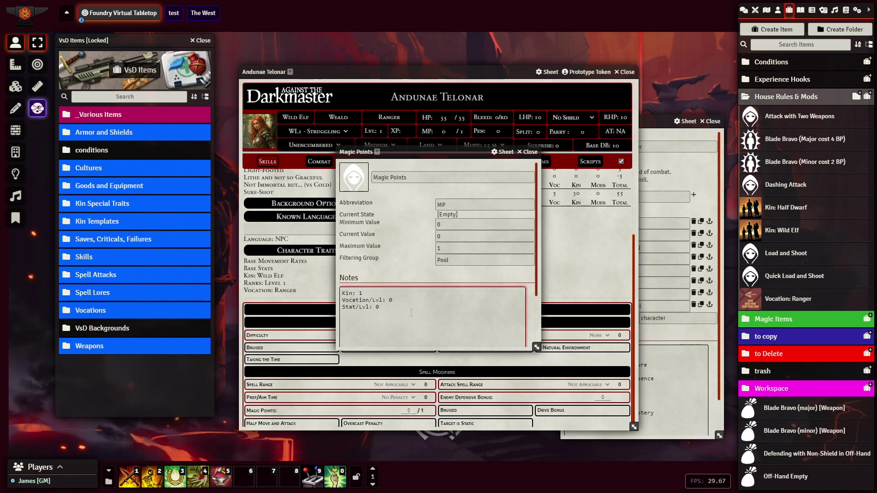
key("BackSpace")
type("1")
double_click(444, 248)
type("2")
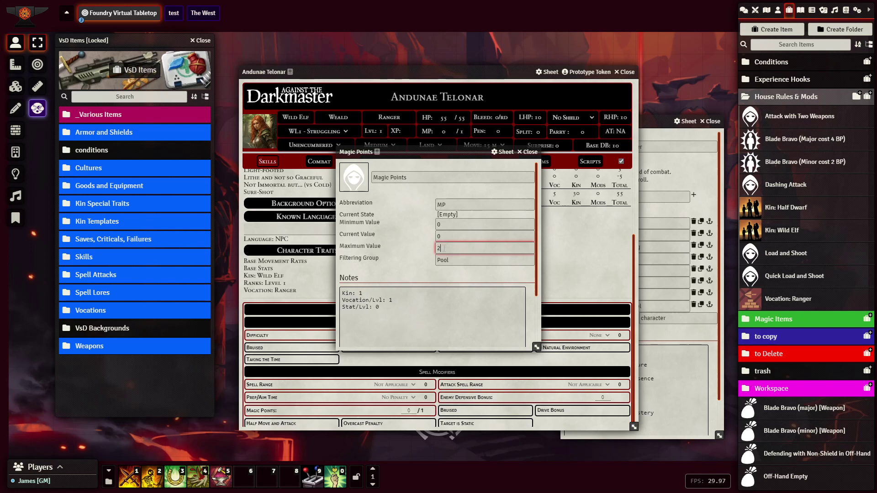
left_click(421, 245)
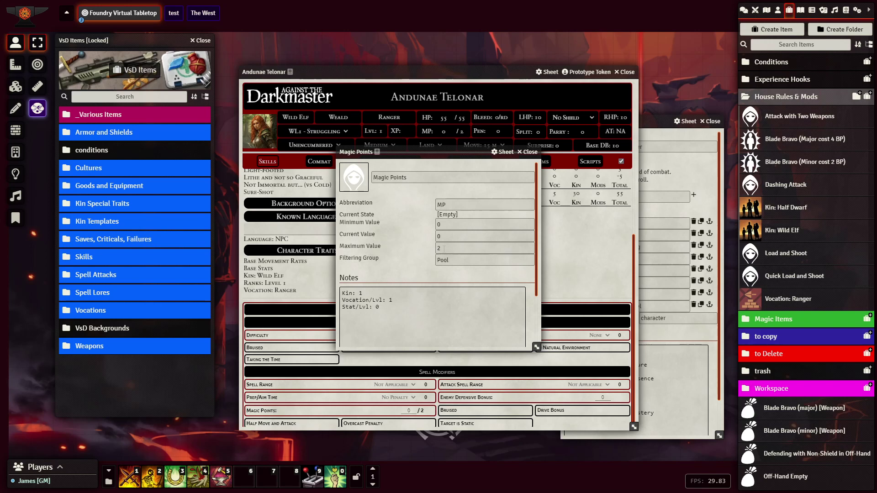
left_click(533, 153)
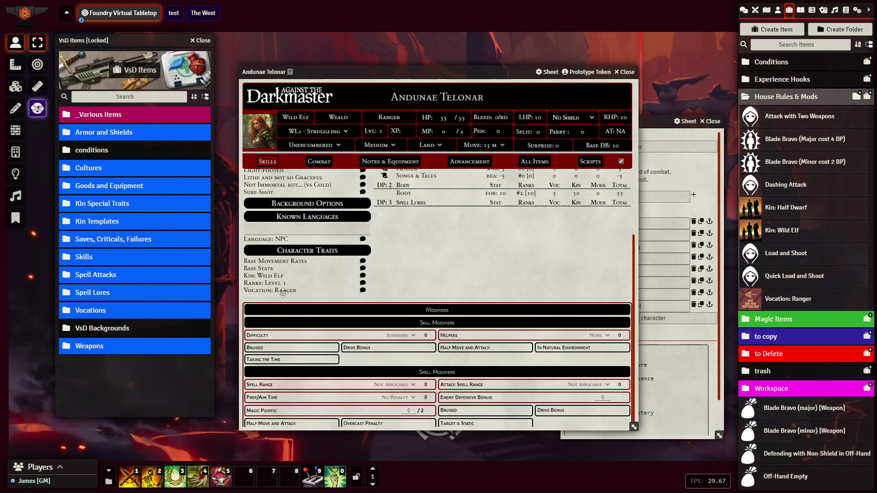
- Open the Ranks: Culture (Weald) item from the advancement items and set its filtering group to character
mouse_move(279, 292)
scroll(295, 274, "up", 1)
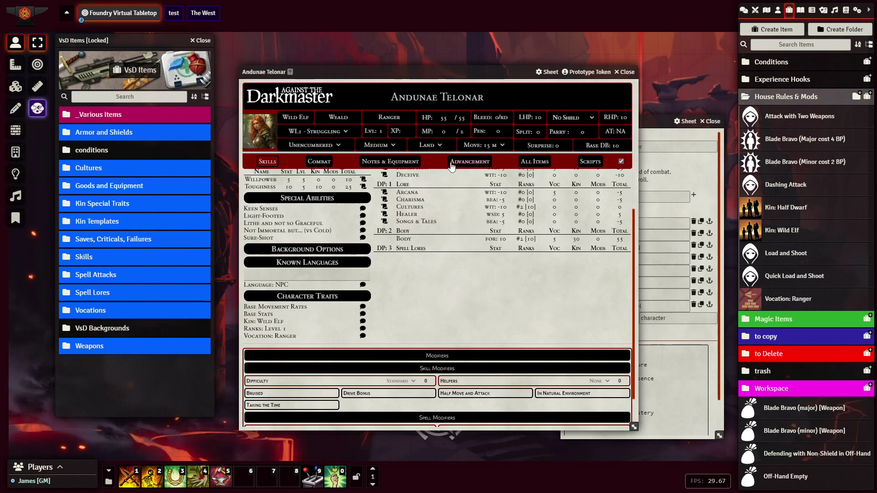
left_click(471, 162)
scroll(502, 242, "up", 3)
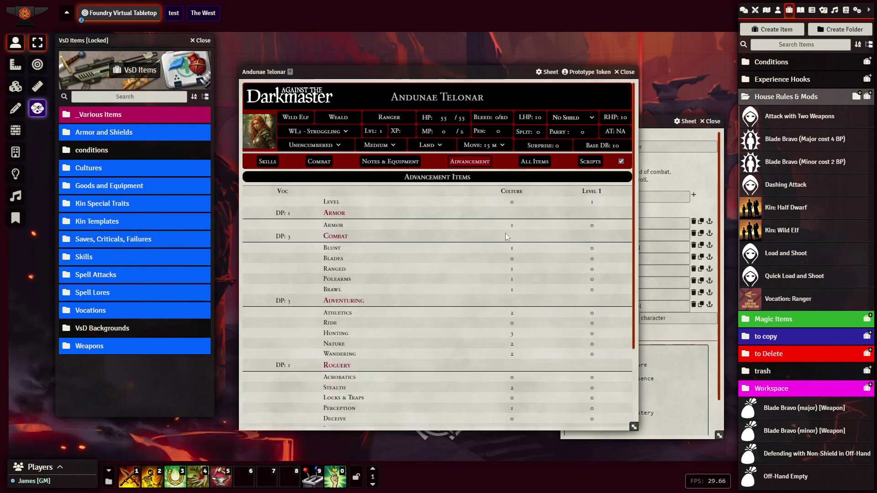
left_click(514, 192)
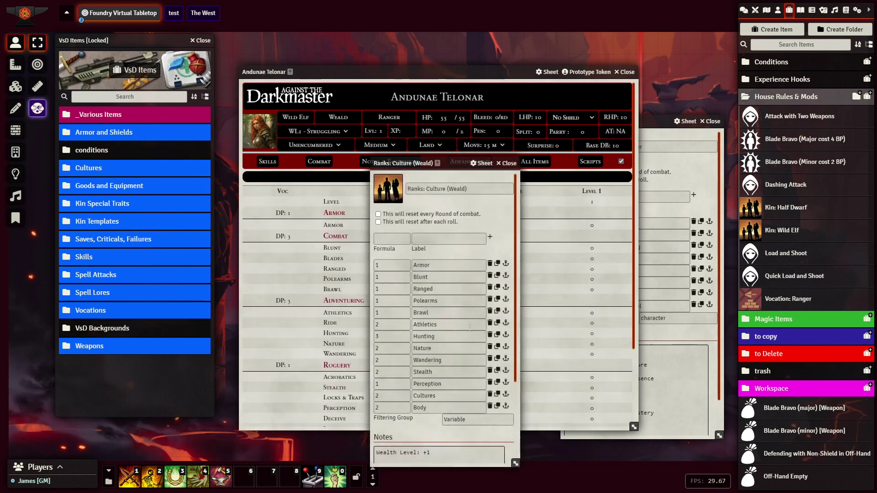
scroll(467, 315, "down", 1)
double_click(464, 378)
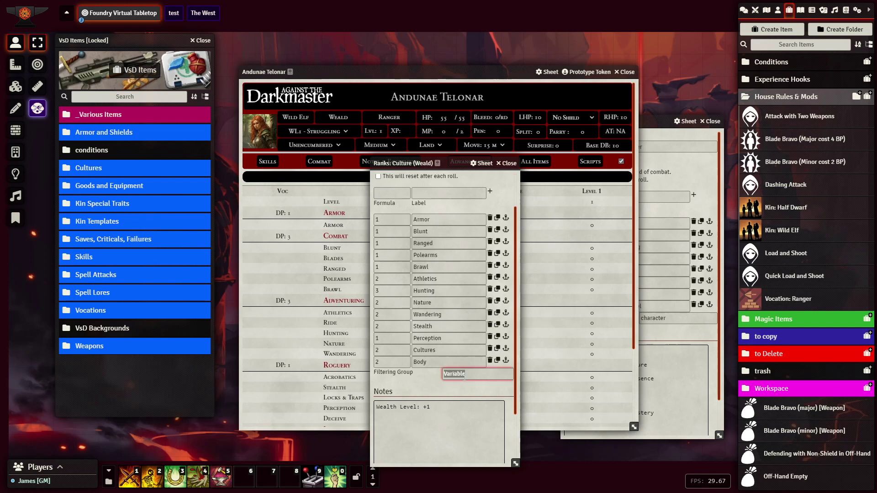
type("character")
left_click(418, 386)
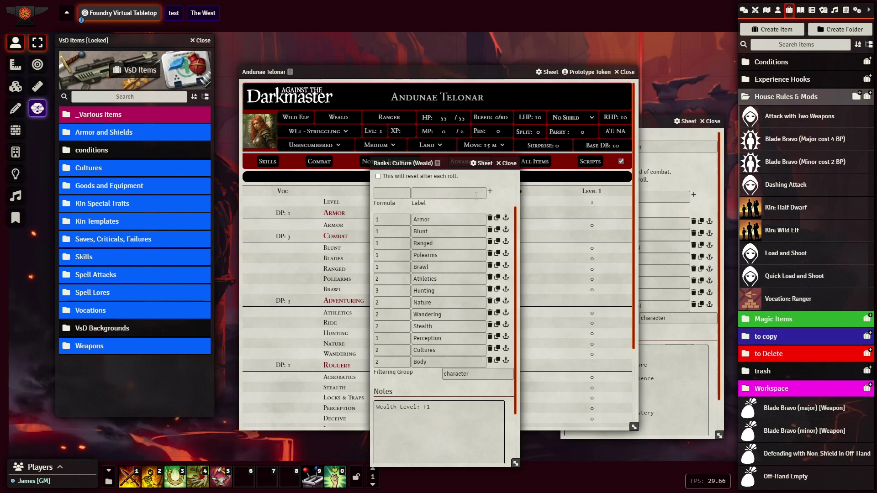
- Close the culture ranks item and check the land rate in the Base Movement Rates character trait
left_click(510, 165)
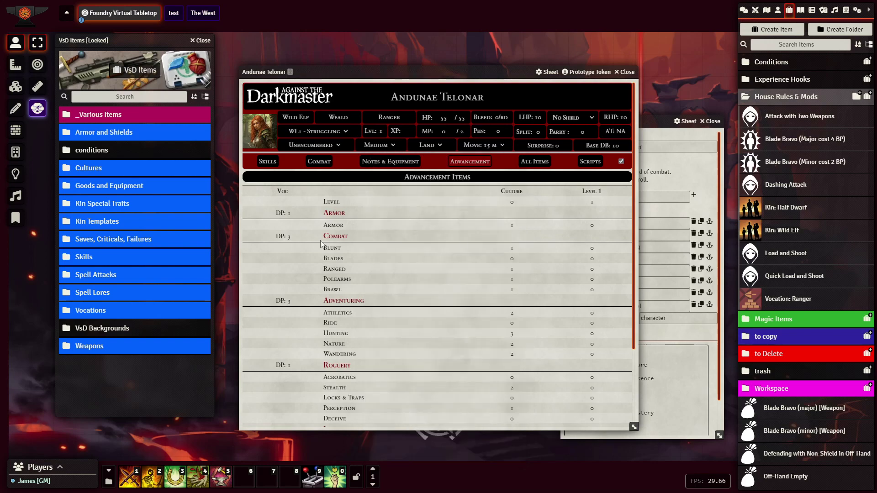
left_click(267, 162)
scroll(349, 289, "down", 5)
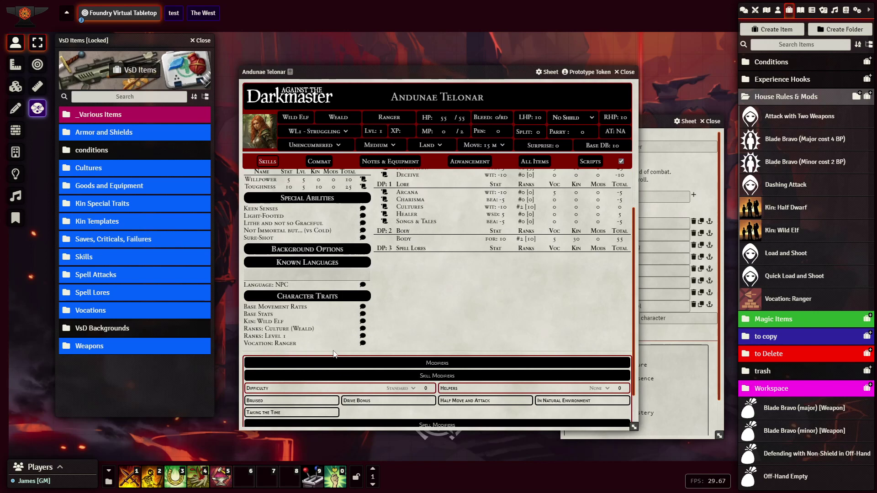
left_click(274, 307)
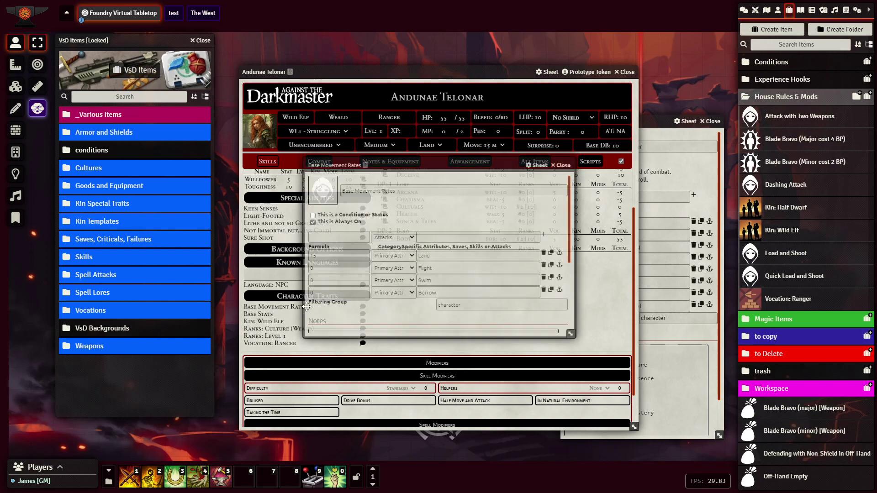
scroll(373, 305, "down", 2)
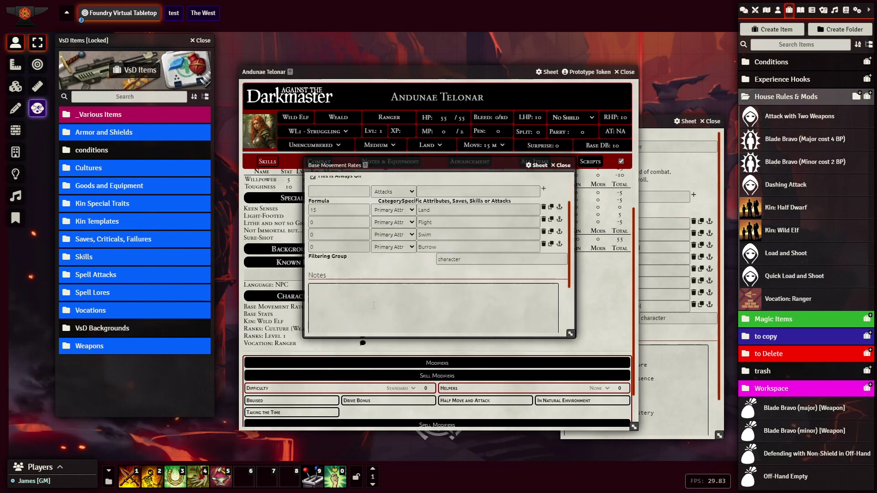
scroll(349, 263, "up", 1)
double_click(333, 254)
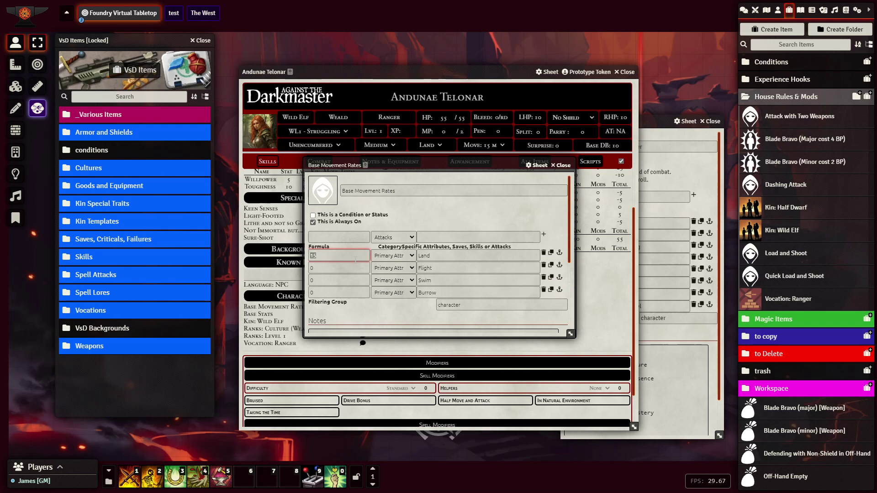
left_click(415, 217)
left_click(564, 165)
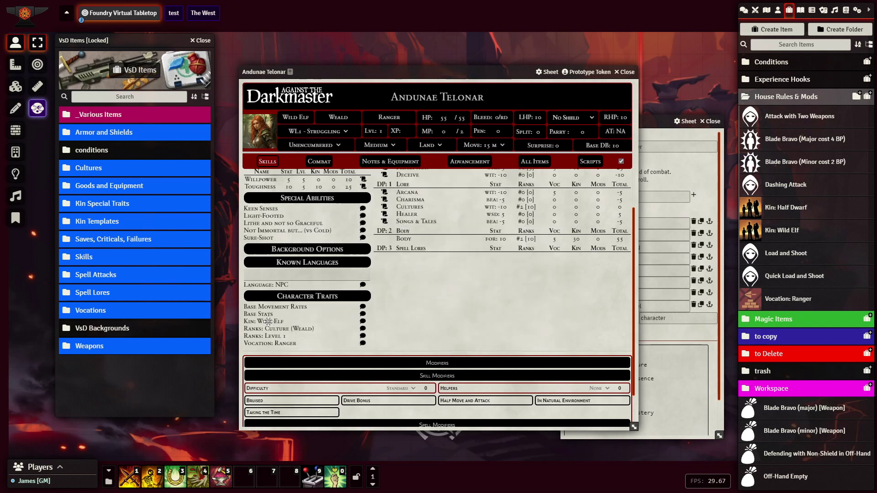
- Rename the Language: NPC entry under the known languages as "Language: Middlespeak" and close the item
mouse_move(268, 322)
left_click(285, 284)
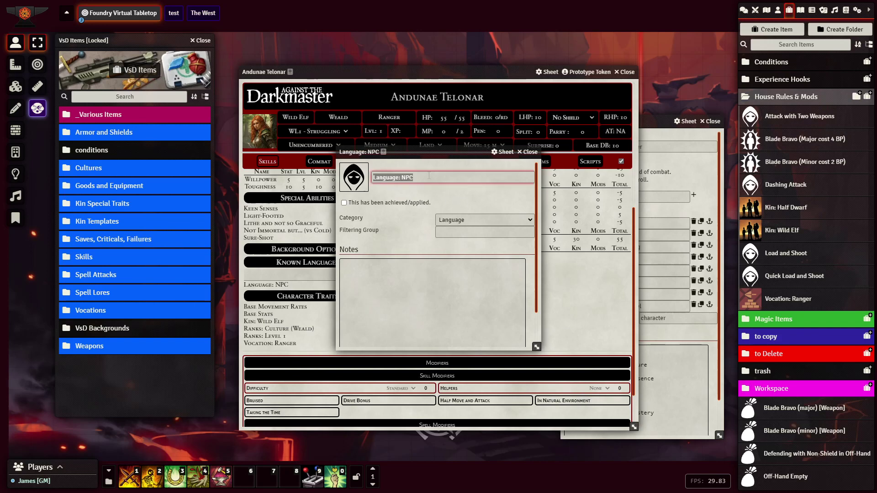
triple_click(407, 177)
double_click(406, 177)
type("Middle")
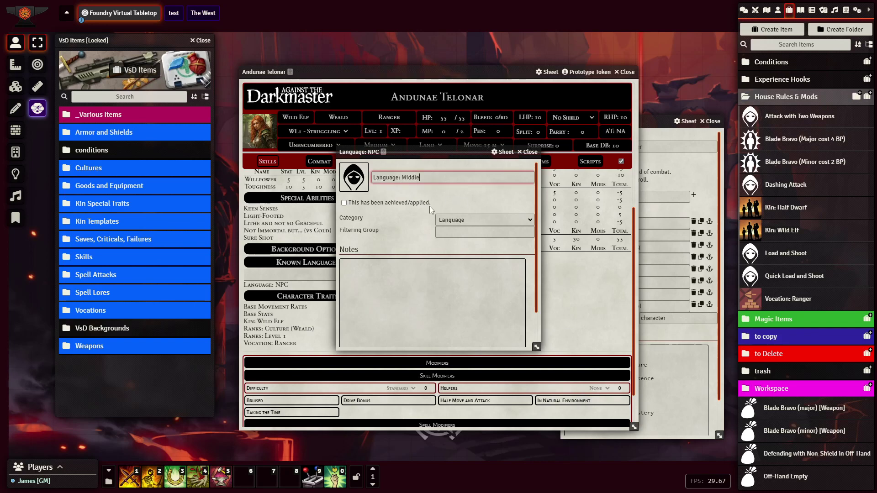
type("speak")
left_click(443, 198)
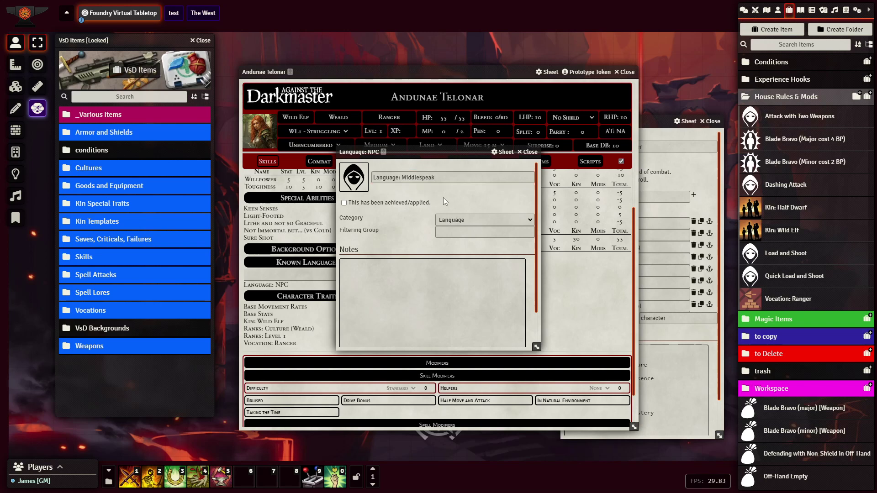
left_click(528, 153)
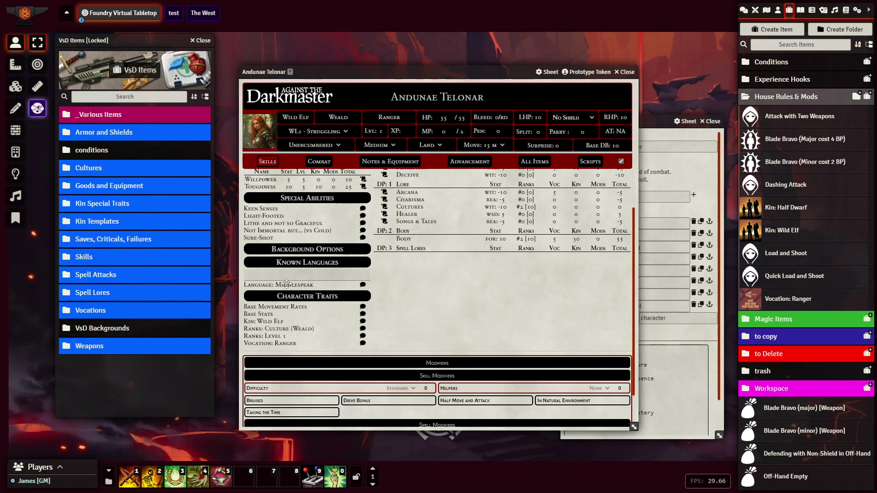
- Duplicate the Middlespeak language entry and rename the copy as "Language: Elvish"
left_click_drag(287, 284, 276, 247)
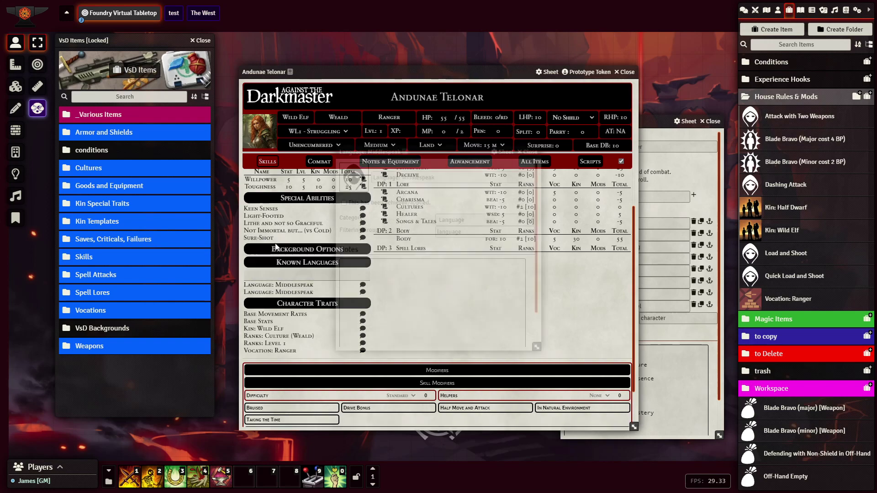
left_click(427, 177)
double_click(420, 177)
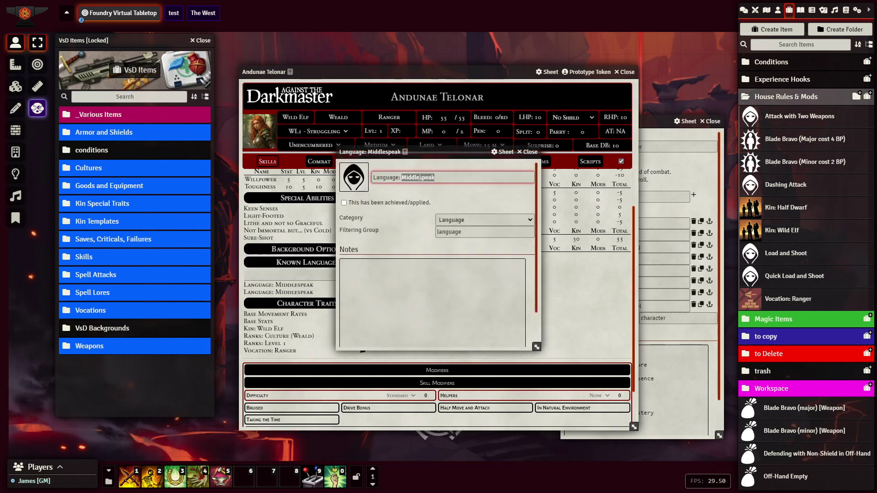
type("Elvish")
left_click(450, 197)
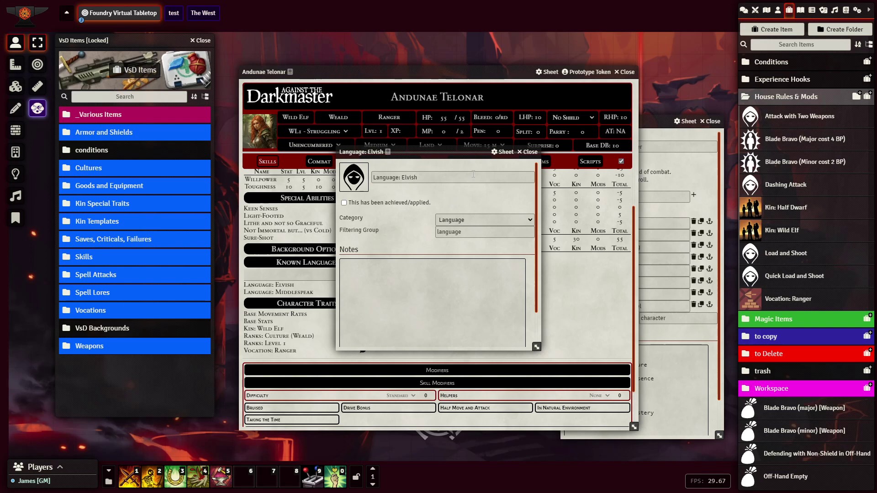
left_click(529, 152)
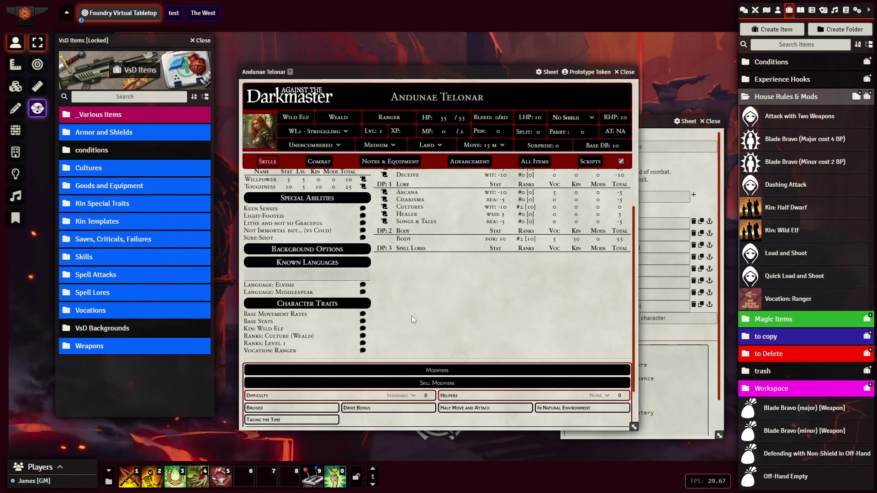
- Open the Base Stats character trait, enlarge its window and arrange it beside the character sheet with the stats block in view
scroll(411, 316, "up", 1)
scroll(412, 316, "up", 2)
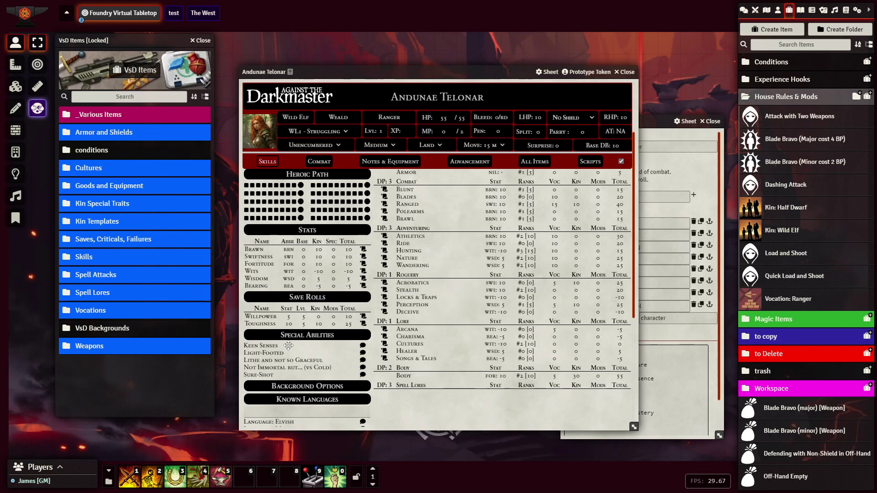
scroll(288, 346, "down", 3)
left_click(258, 321)
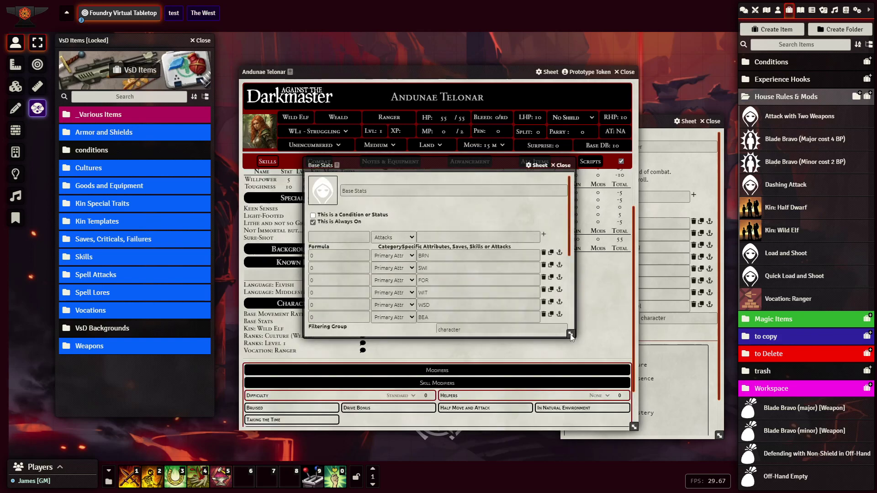
left_click_drag(570, 333, 586, 373)
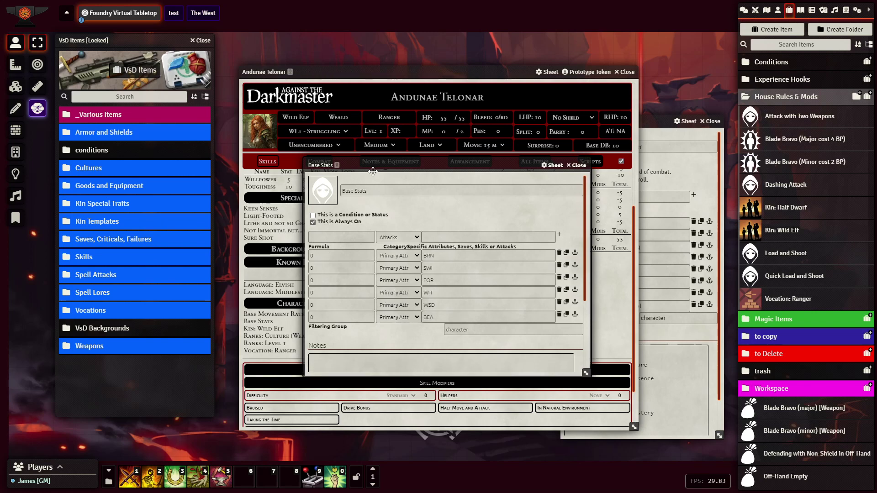
left_click_drag(373, 166, 478, 179)
scroll(324, 238, "up", 3)
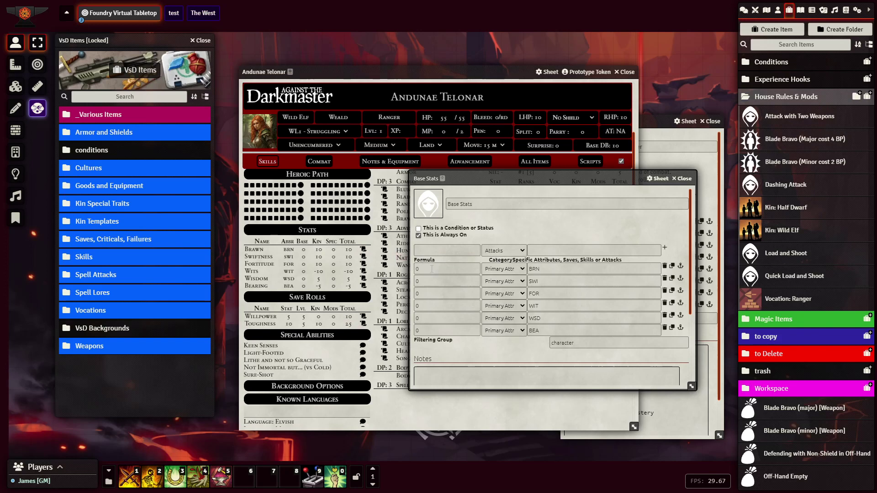
left_click(431, 269)
left_click_drag(485, 177, 507, 215)
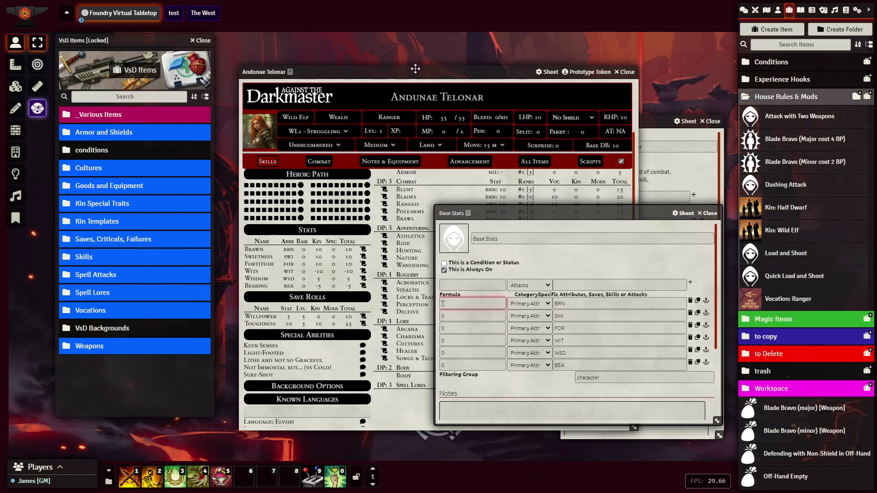
left_click_drag(415, 69, 297, 60)
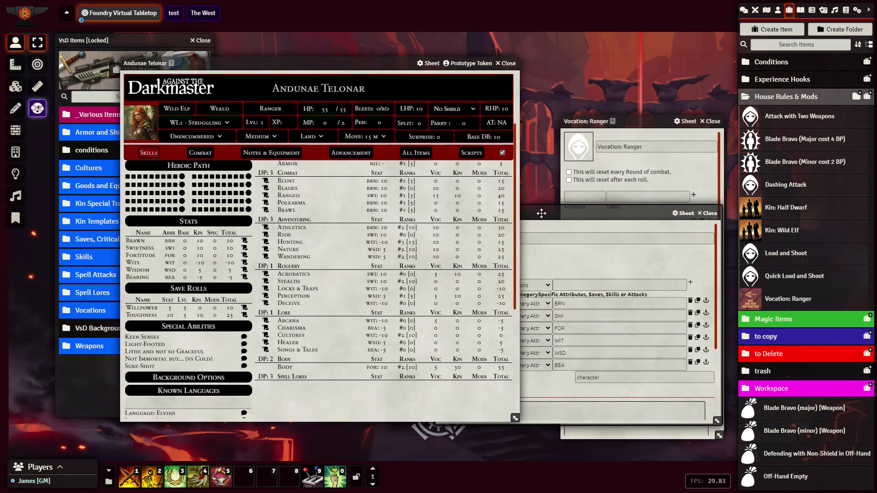
left_click(541, 213)
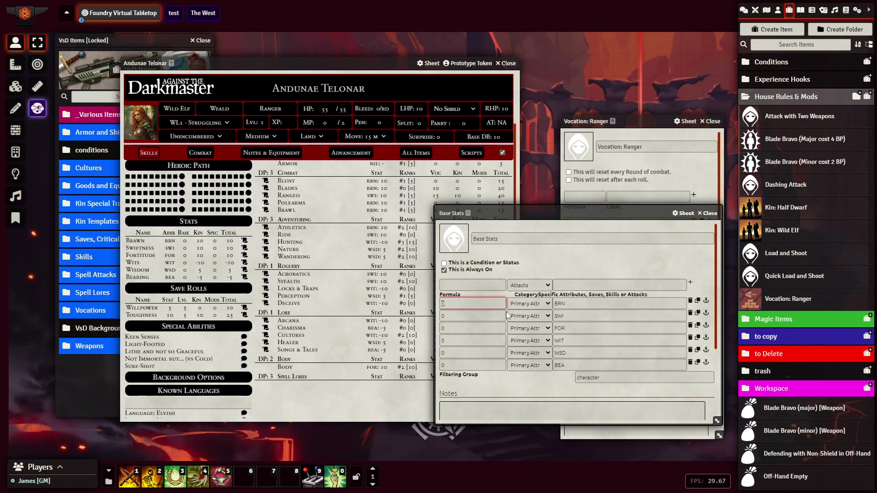
- In the Base Stats trait, set the SWI formula to 20 and the WSD formula to 25
left_click(465, 319)
left_click(452, 353)
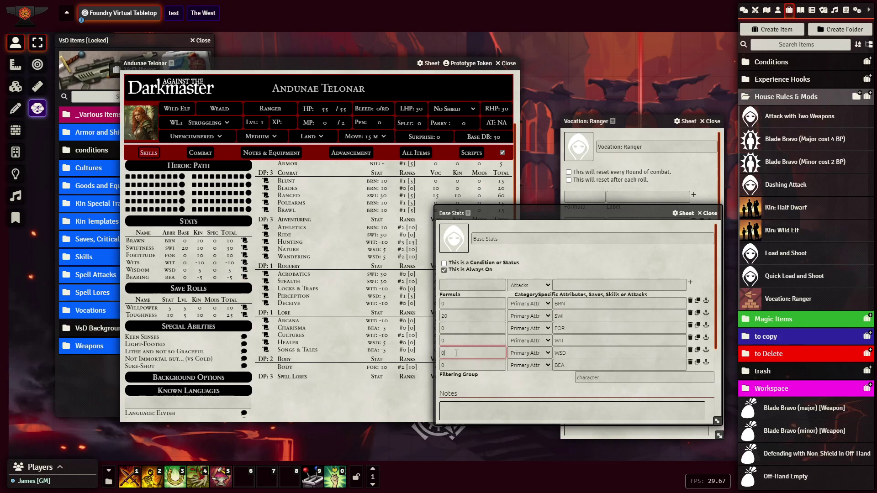
key("BackSpace")
type("25")
- Set the WIT formula in the Base Stats trait to 10
left_click(450, 338)
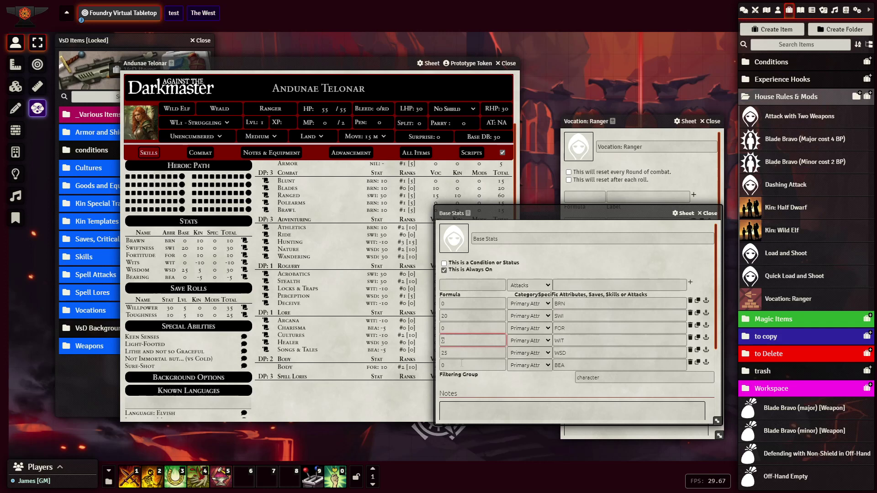
left_click(461, 363)
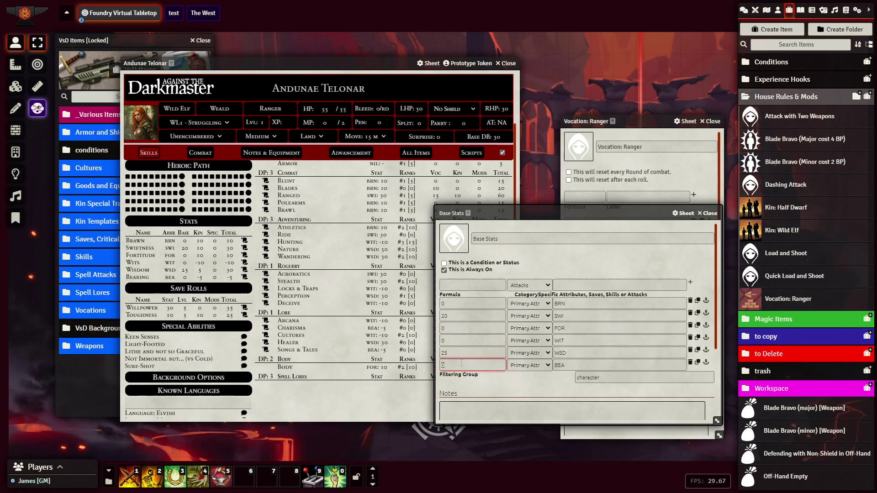
left_click(458, 338)
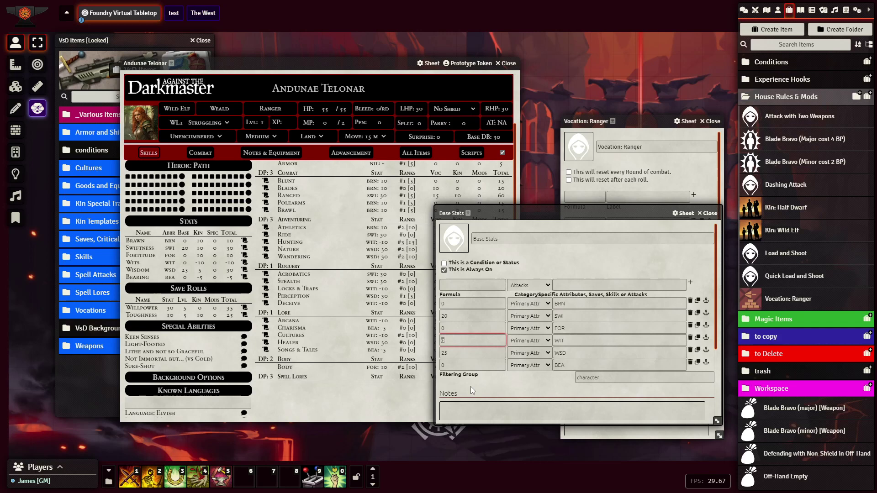
type("10")
key("Return")
- Set the BEA formula in the Base Stats trait to 20 and close the item
left_click(452, 328)
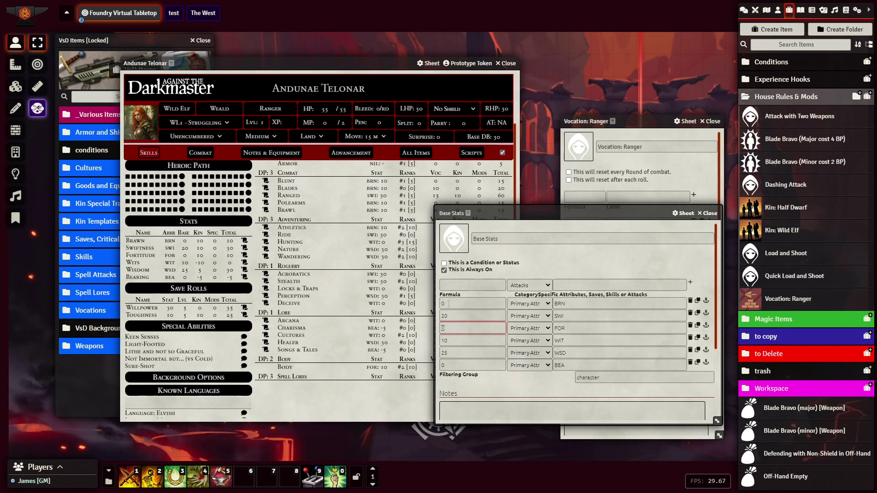
mouse_move(492, 209)
left_mouse_down()
mouse_move(508, 208)
mouse_move(507, 271)
mouse_move(508, 252)
mouse_move(481, 201)
mouse_move(478, 208)
left_mouse_up()
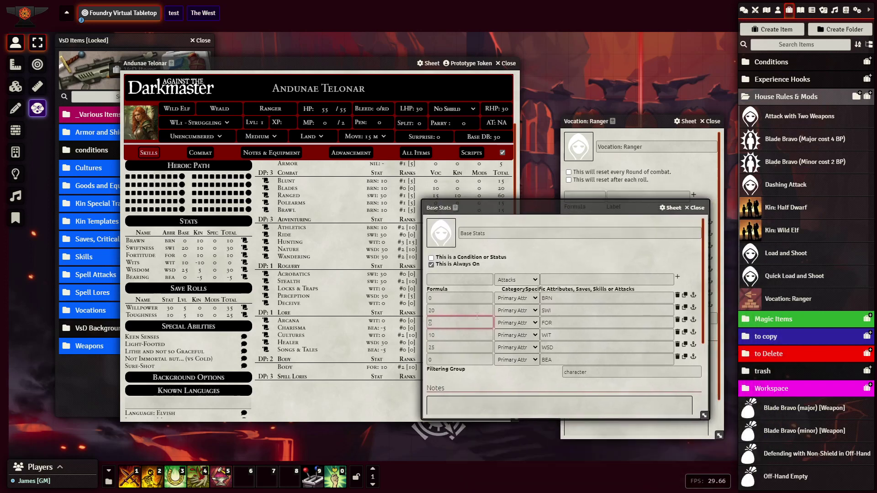
left_click(455, 360)
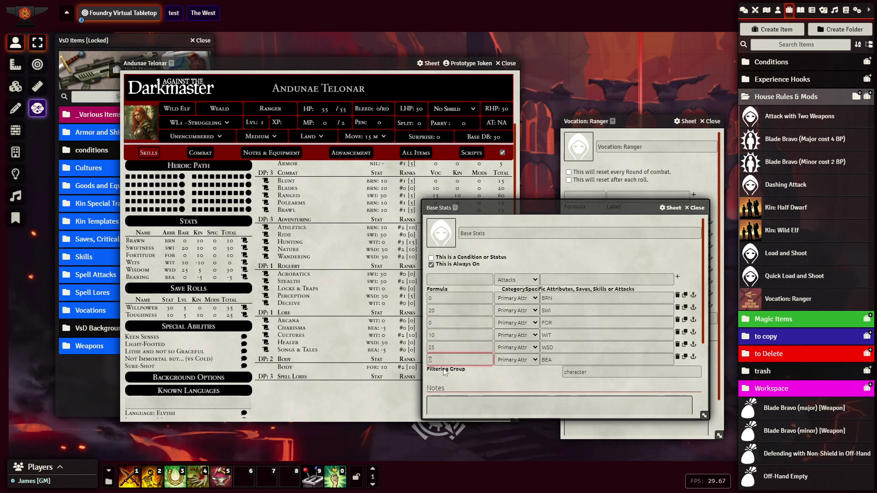
left_click(464, 378)
double_click(440, 310)
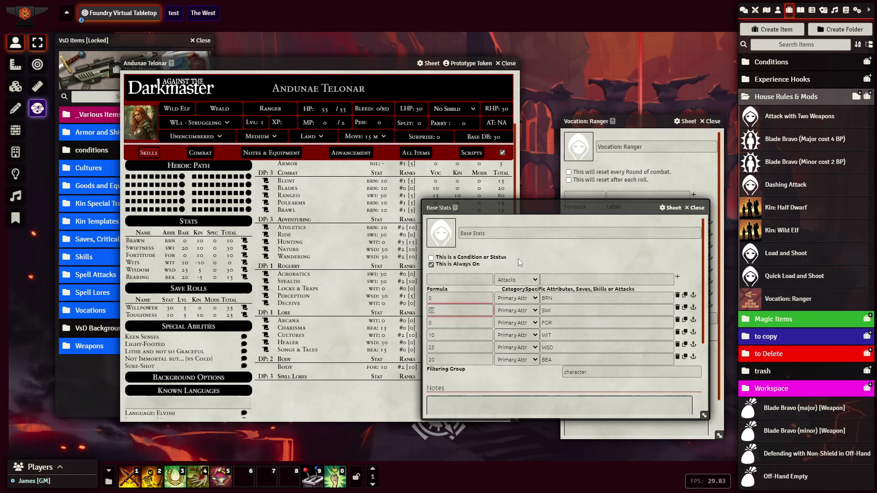
left_click(694, 207)
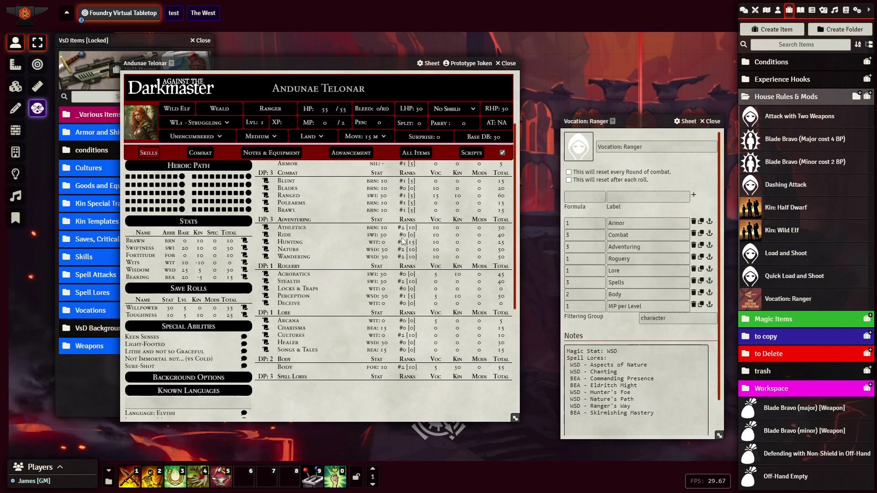
- Open the Level 1 ranks item from the character's advancement items, and enlarge its window so all skill rows show
scroll(393, 277, "up", 1)
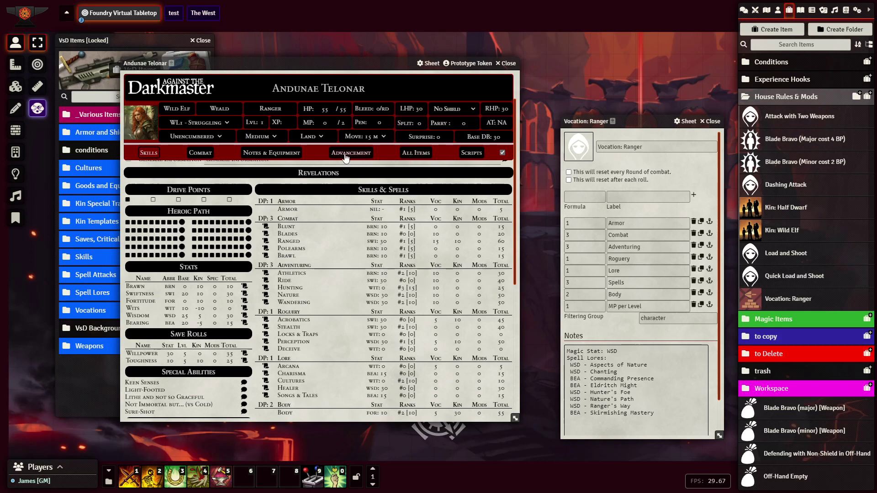
scroll(312, 263, "down", 2)
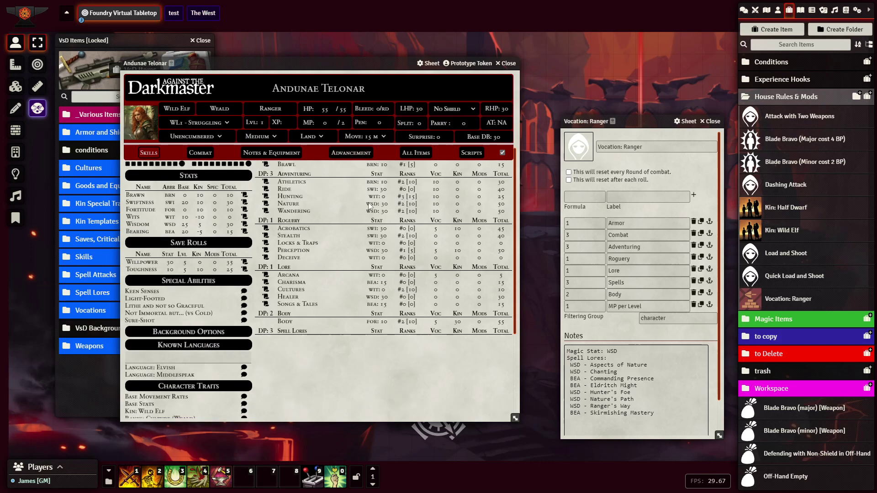
left_click(351, 153)
scroll(373, 181, "down", 5)
scroll(456, 177, "up", 1)
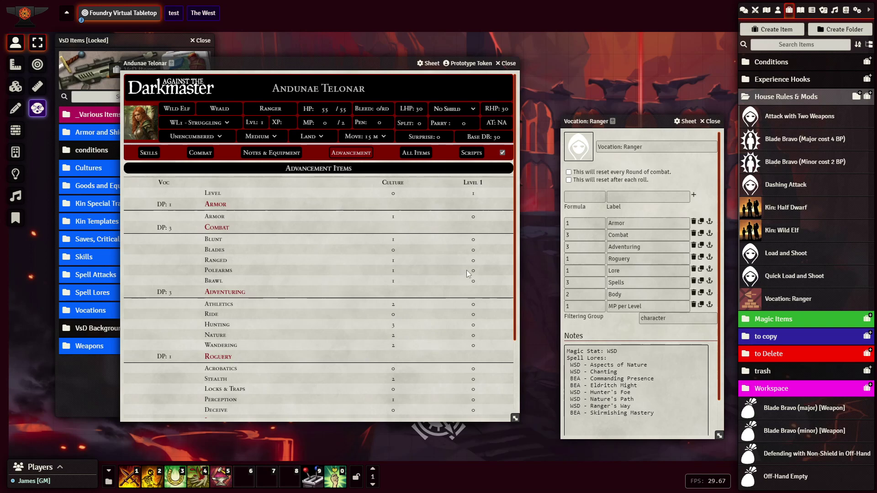
left_click(469, 182)
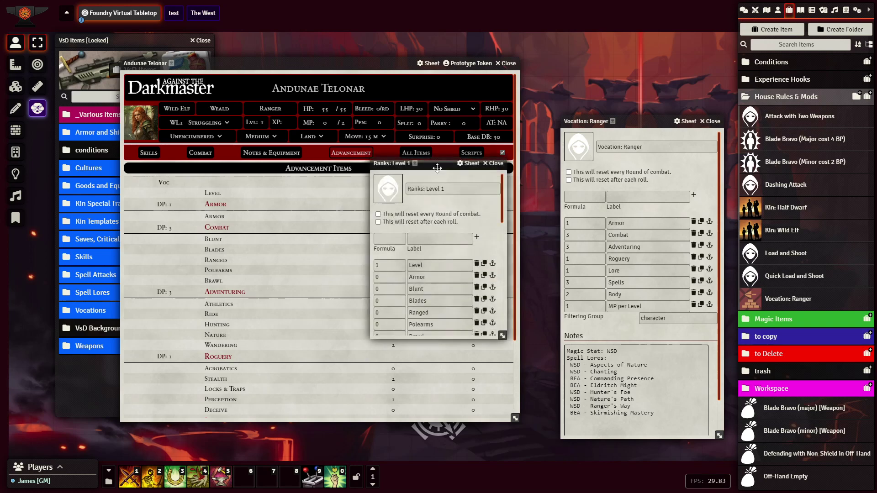
scroll(295, 269, "down", 1)
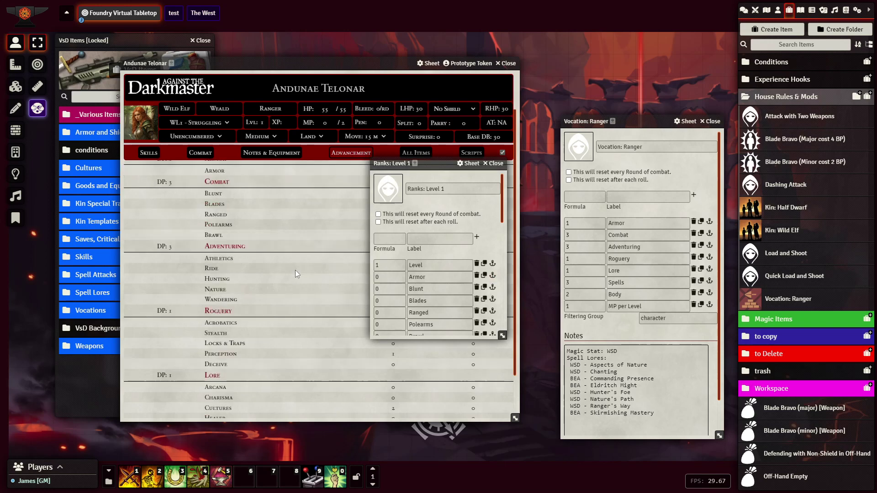
scroll(295, 270, "up", 1)
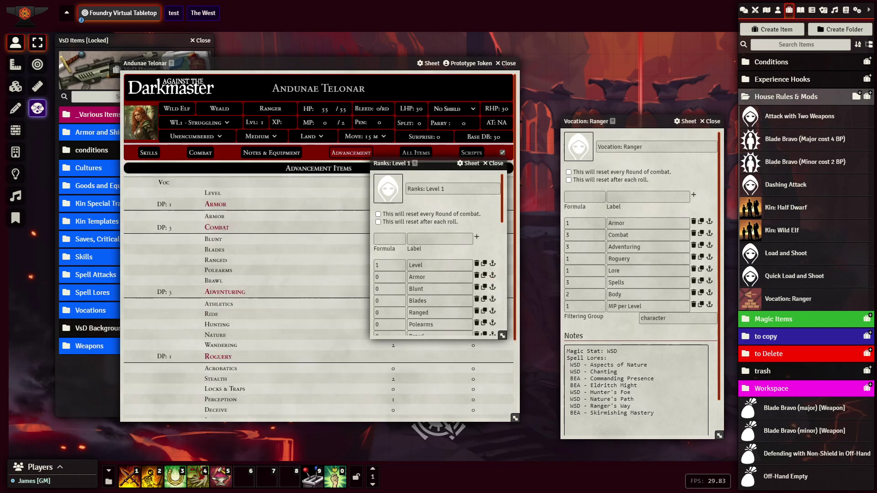
left_click_drag(429, 164, 480, 112)
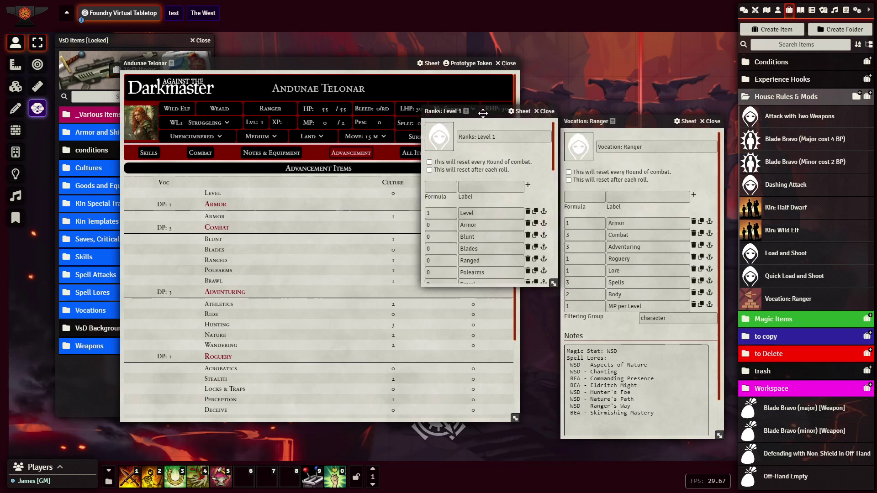
left_click_drag(555, 285, 563, 483)
scroll(517, 390, "down", 1)
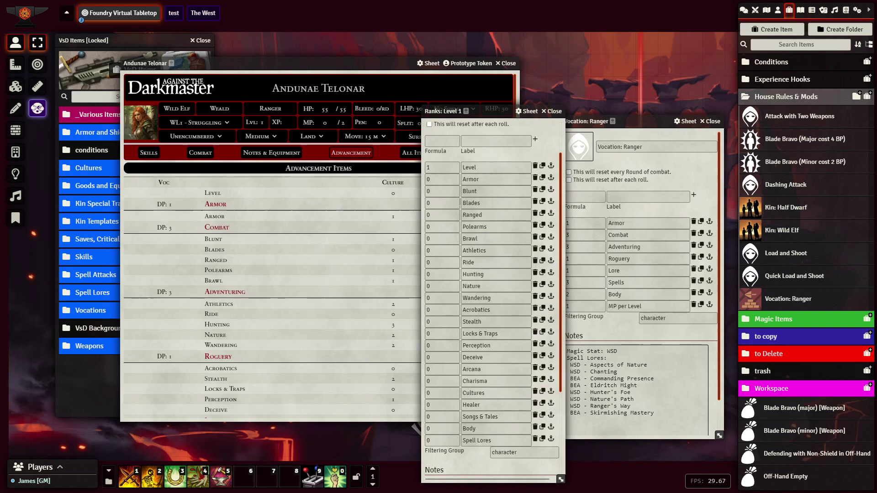
scroll(459, 201, "up", 1)
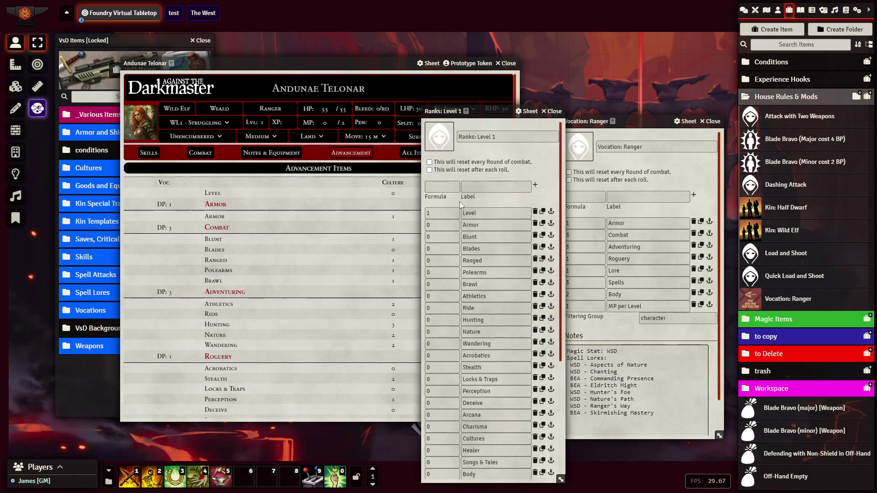
- In the Level 1 ranks, set Armor to 1, Blades to 1 and Ranged to 2
left_click(444, 227)
left_click(438, 235)
left_click(443, 261)
type("2")
left_click(444, 249)
type("1")
key("Tab")
left_click(439, 257)
double_click(442, 261)
scroll(455, 274, "down", 1)
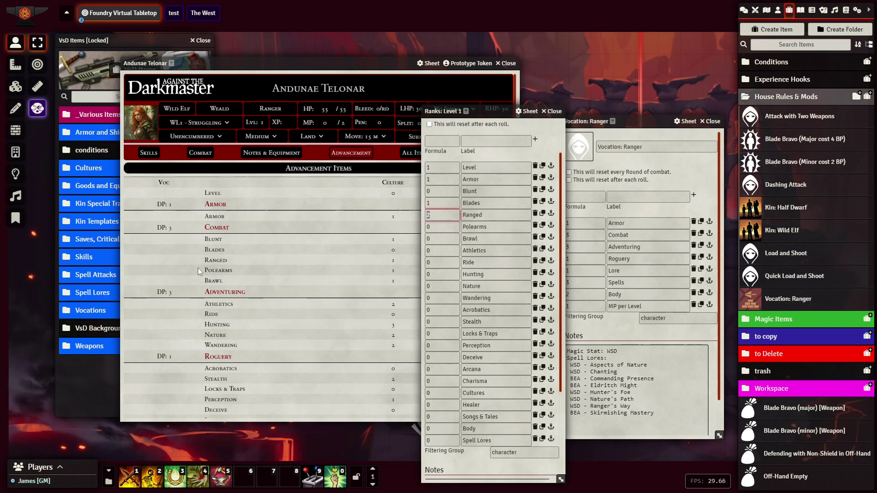
- Set the Level 1 ranks for Athletics, Nature and Wandering to 1 each, moving the ranks window clear of the sheet
scroll(199, 267, "down", 1)
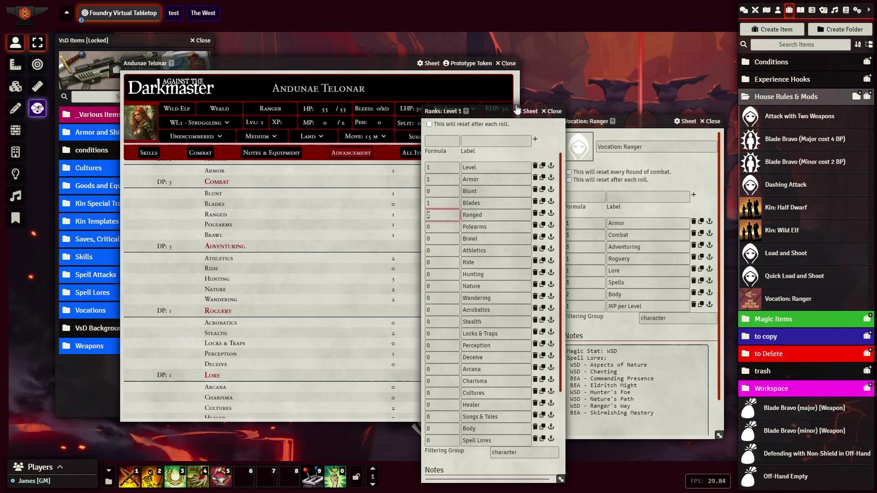
left_click_drag(487, 107, 534, 123)
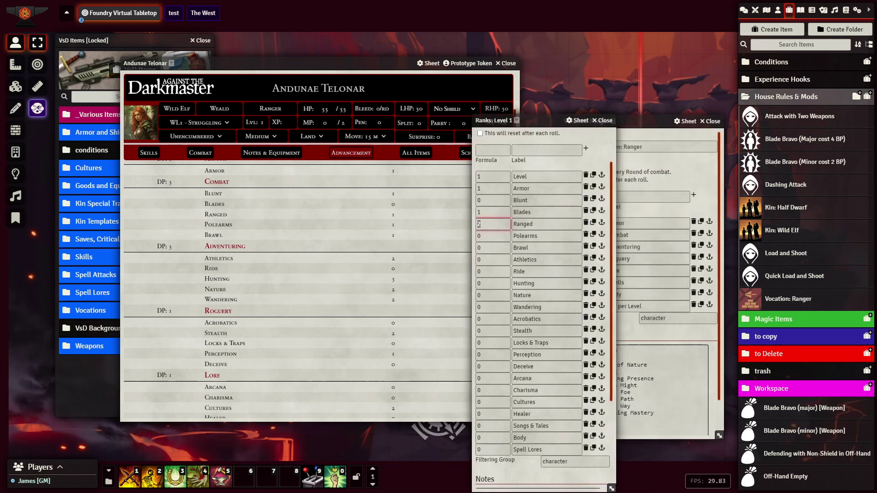
left_click(497, 259)
type("1")
left_click(496, 283)
left_click(501, 297)
type("1")
left_click(500, 306)
type("1")
left_click(491, 318)
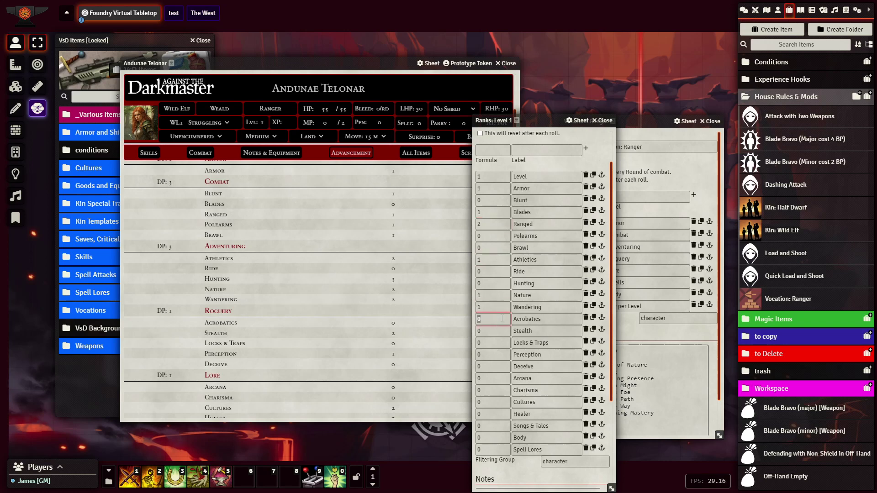
- Set the Level 1 rank for Perception to 1
scroll(502, 315, "down", 2)
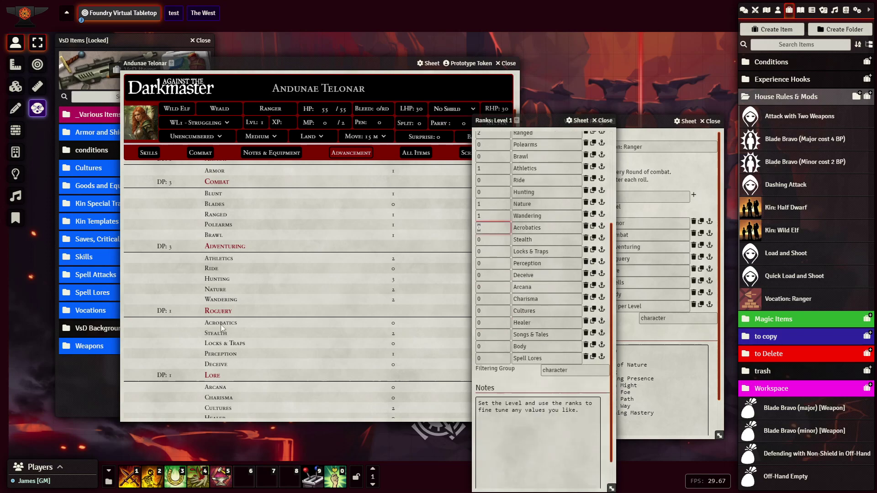
scroll(221, 315, "down", 2)
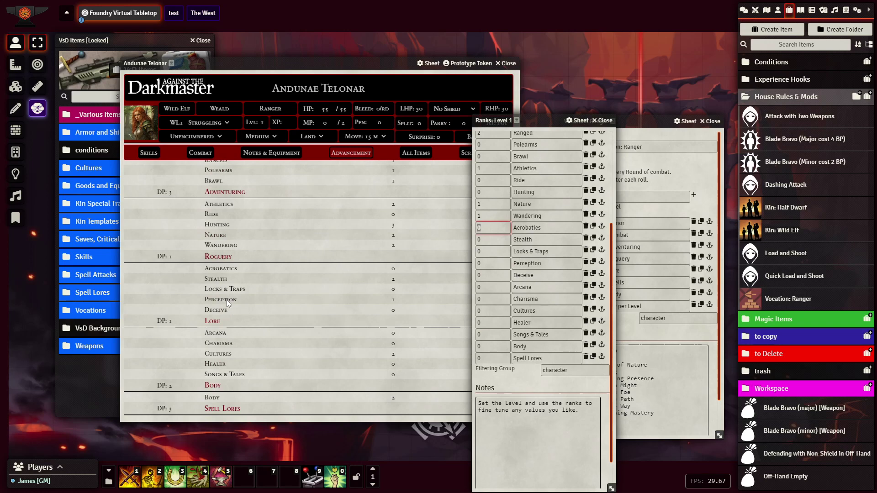
left_click(498, 264)
type("1")
key("Tab")
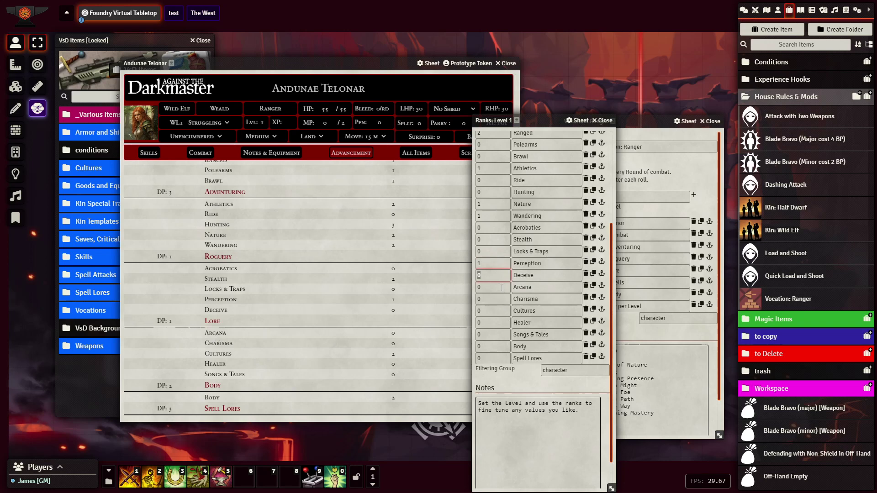
key("Tab")
left_click(494, 311)
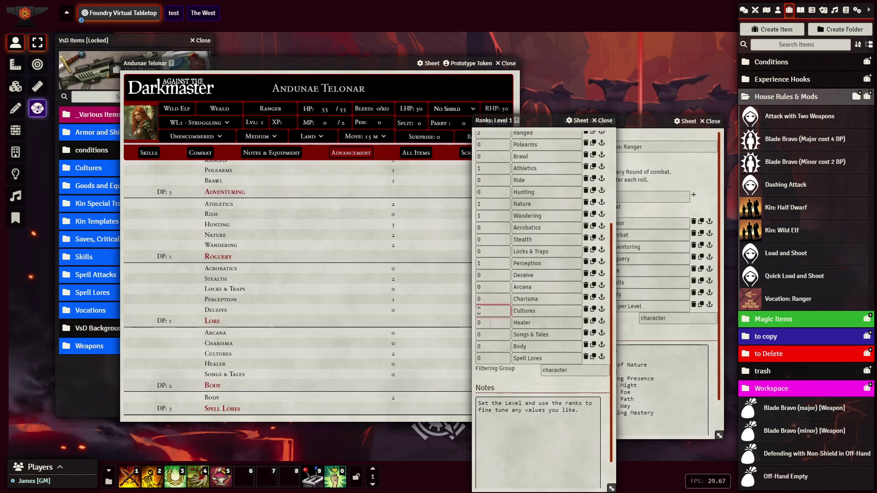
- Check the character's skill list, and set the Level 1 ranks for Healer to 1 and Body to 2
mouse_move(531, 120)
left_mouse_down()
mouse_move(593, 116)
mouse_move(522, 109)
left_mouse_up()
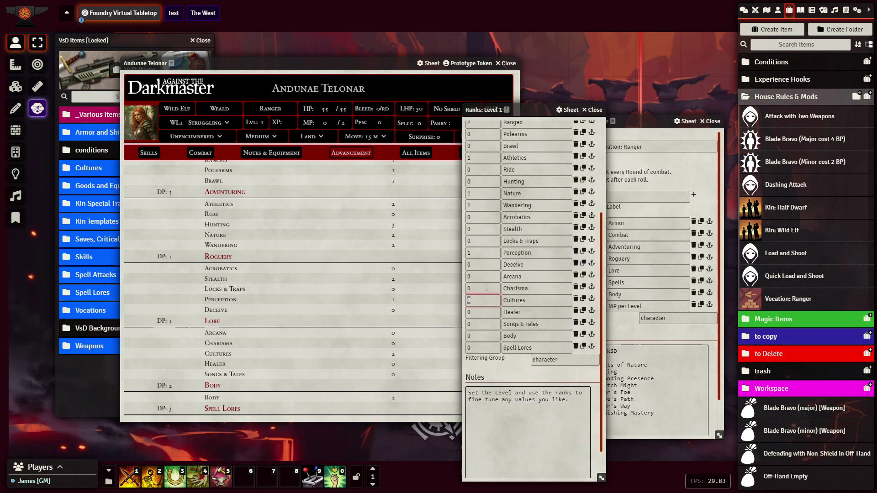
left_click(149, 154)
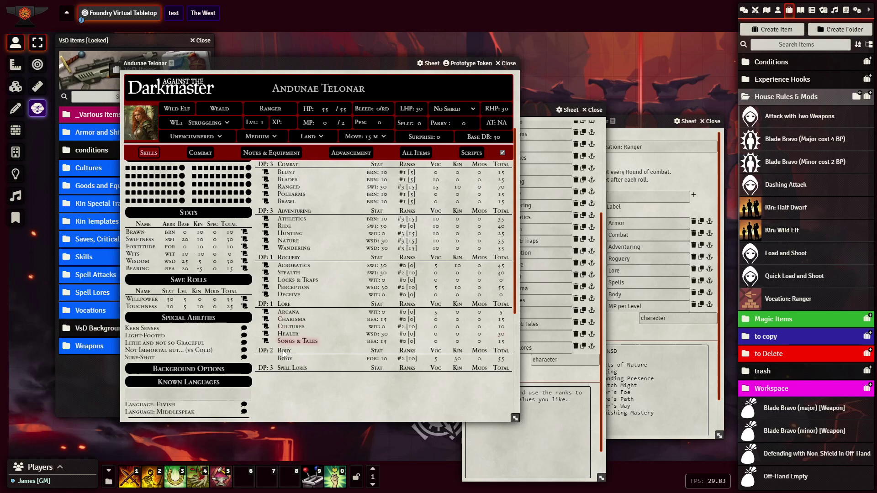
left_click(536, 110)
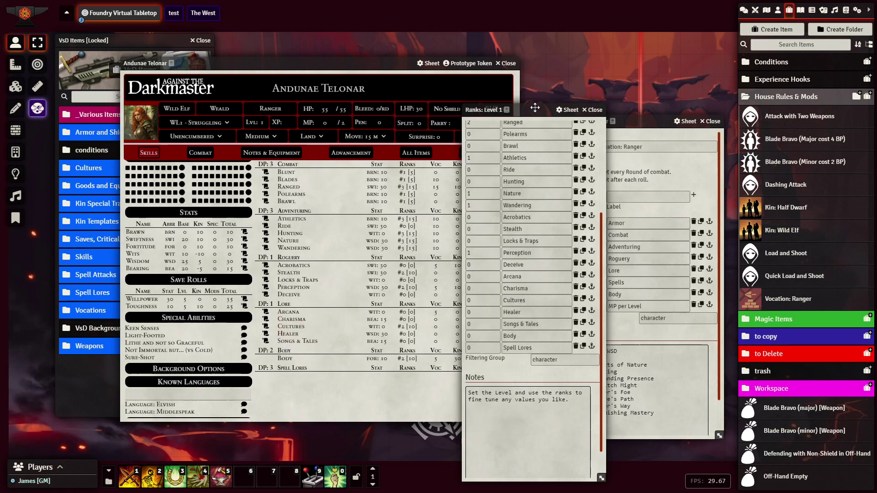
left_click(482, 312)
type("1")
key("Tab")
left_click(517, 371)
double_click(479, 336)
type("2")
key("Tab")
- Duplicate the Spell Lores row twice in the Level 1 ranks and set all three Spell Lores rows to 1
left_click(583, 347)
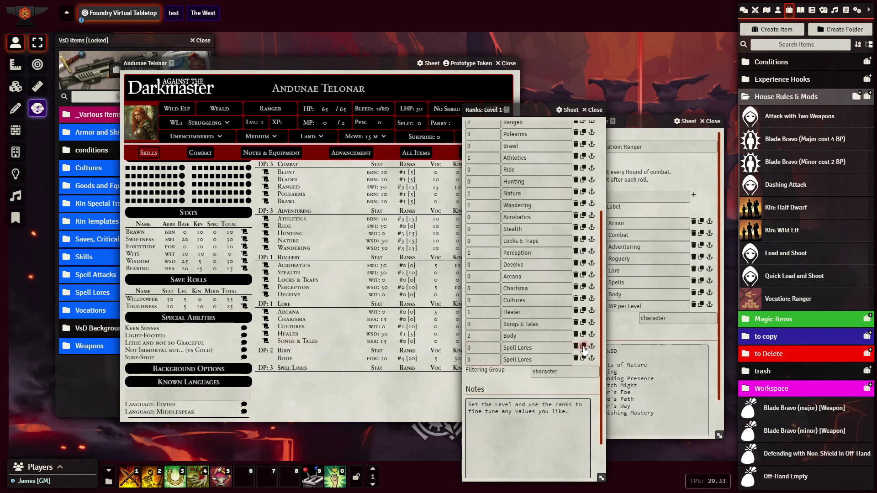
left_click(583, 347)
double_click(478, 349)
type("1")
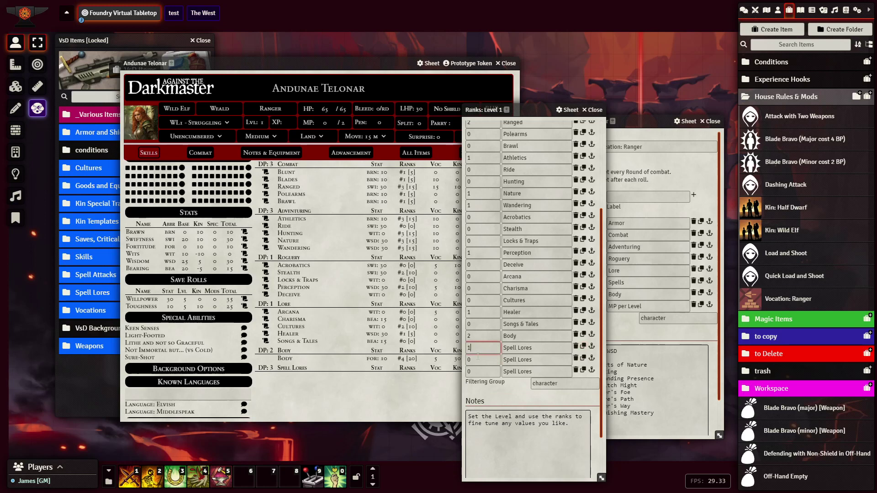
double_click(477, 359)
type("1")
double_click(478, 371)
type("1")
- Uncover the Ranger vocation notes and open the Spell Caster Reference homebrew journal at its Ranger section
left_click_drag(530, 114, 454, 113)
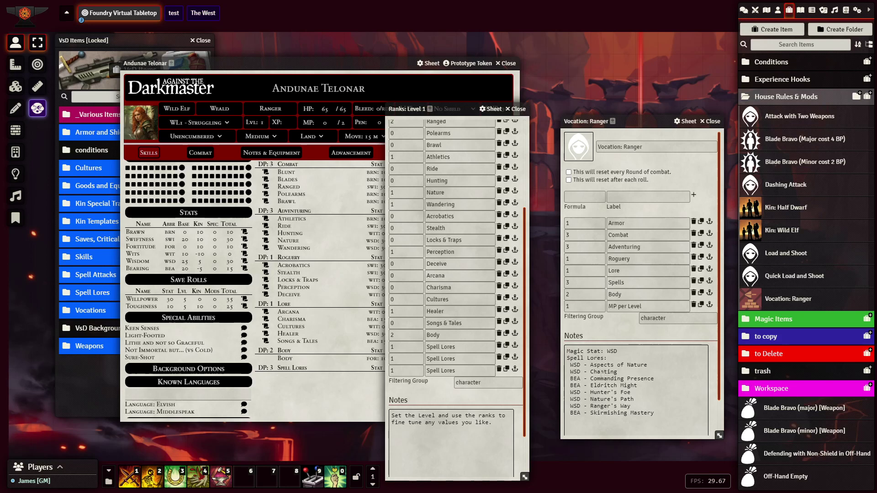
left_click(603, 365)
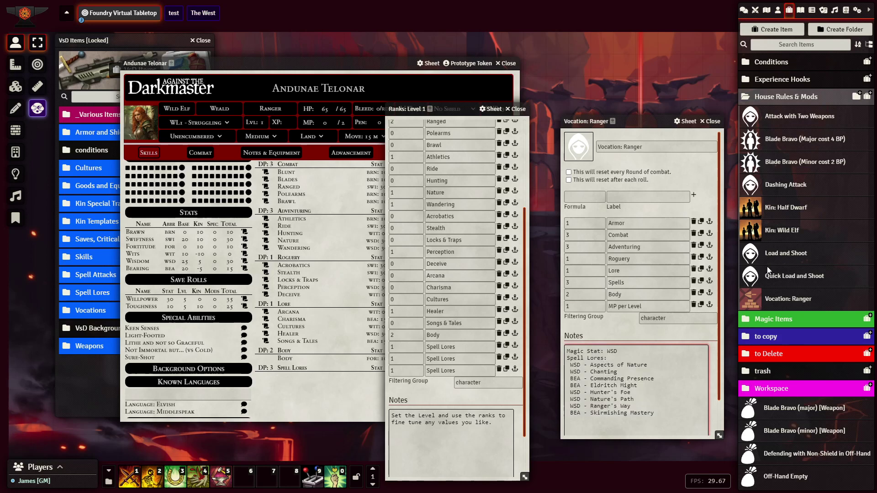
left_click(764, 96)
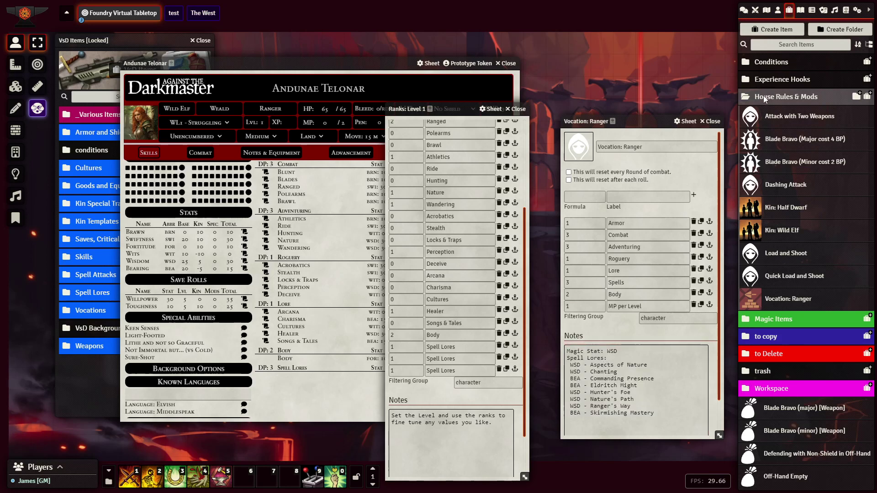
left_click(765, 98)
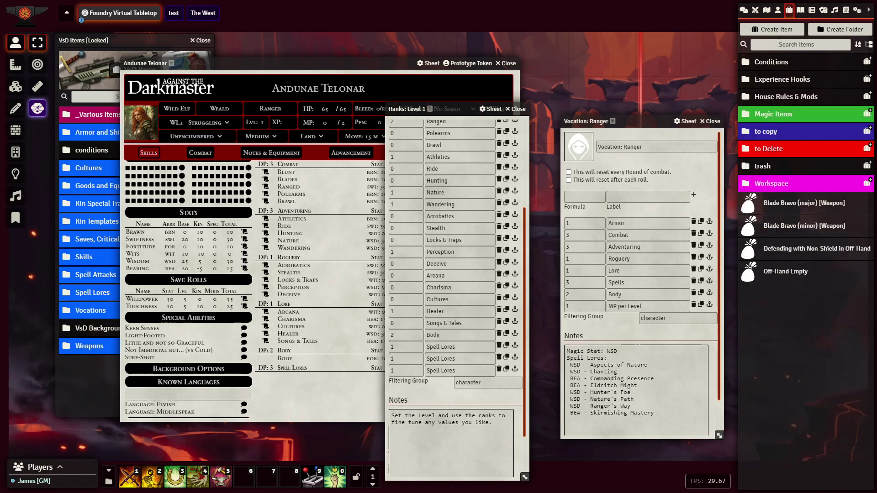
left_click(800, 9)
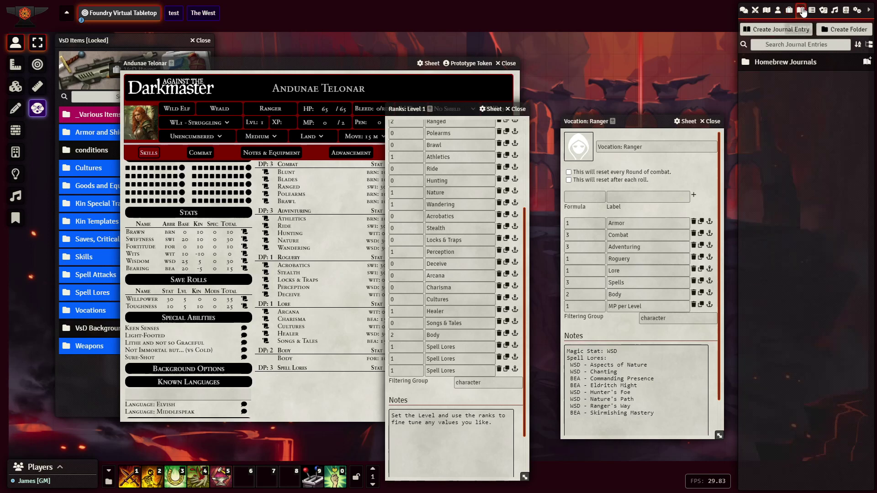
left_click(780, 65)
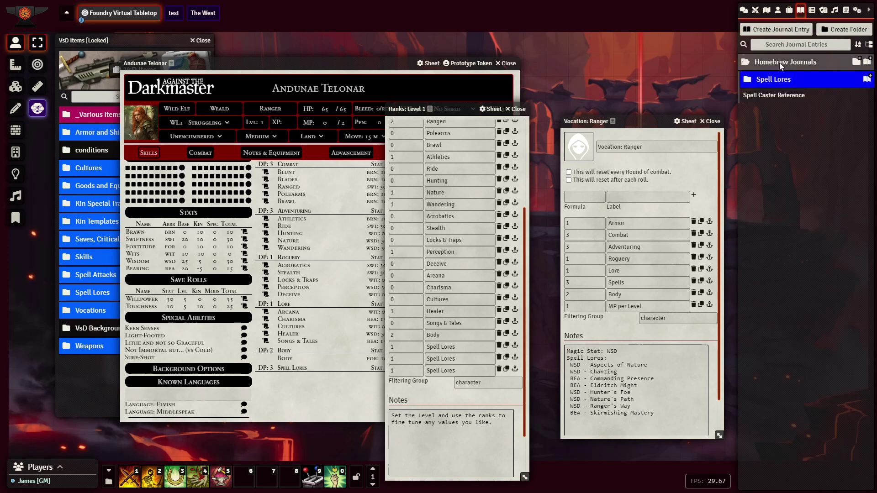
left_click(771, 96)
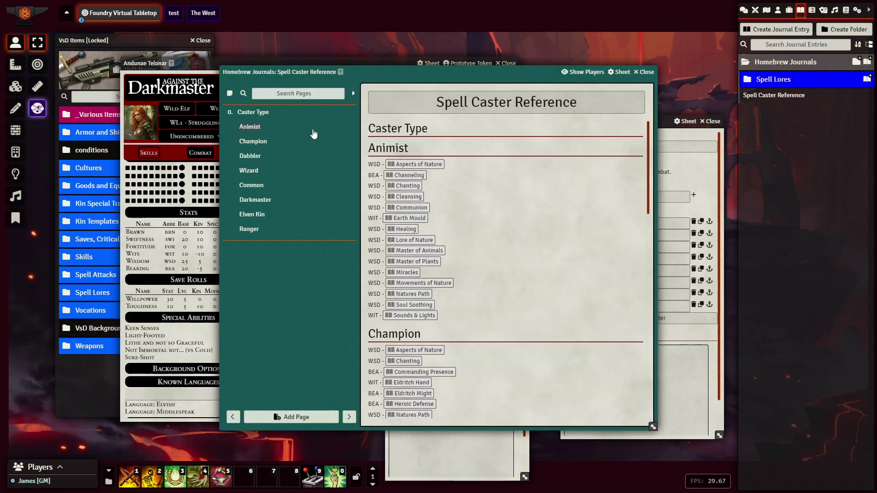
left_click(250, 229)
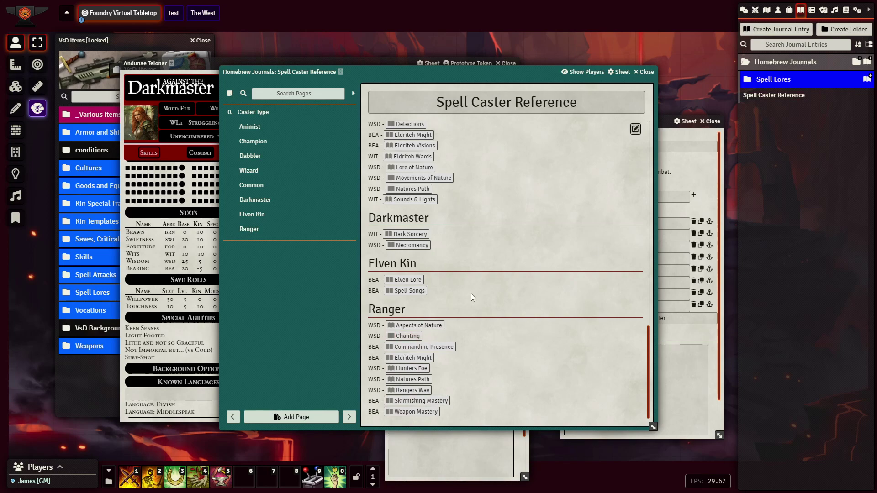
- Review the Aspects of Nature, Chanting and Commanding Presence spell tables from the Ranger lore list
left_click(407, 326)
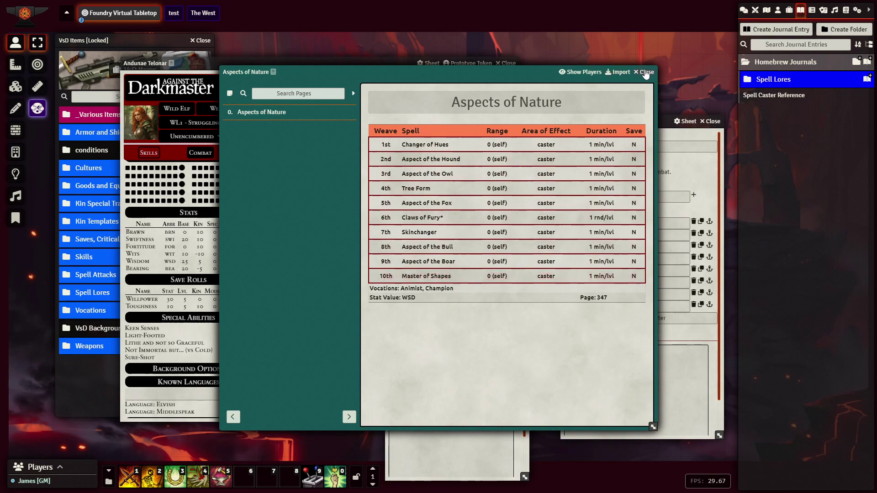
left_click(645, 72)
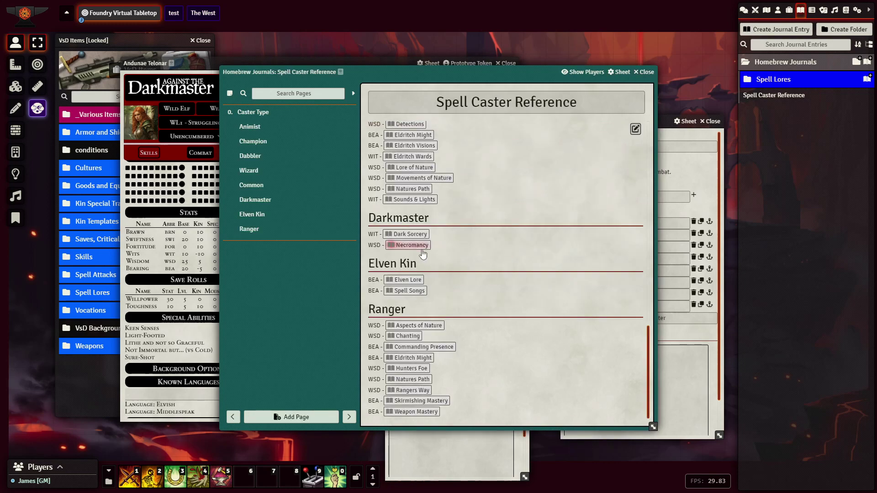
left_click(413, 336)
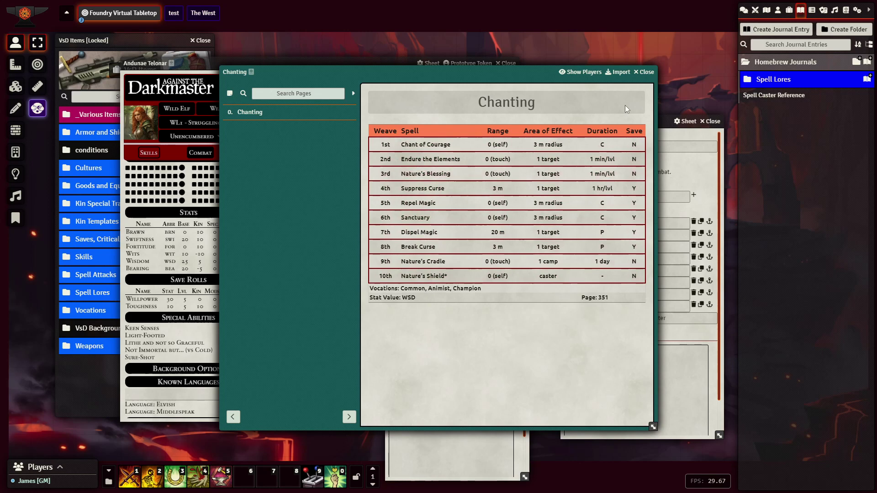
left_click(644, 72)
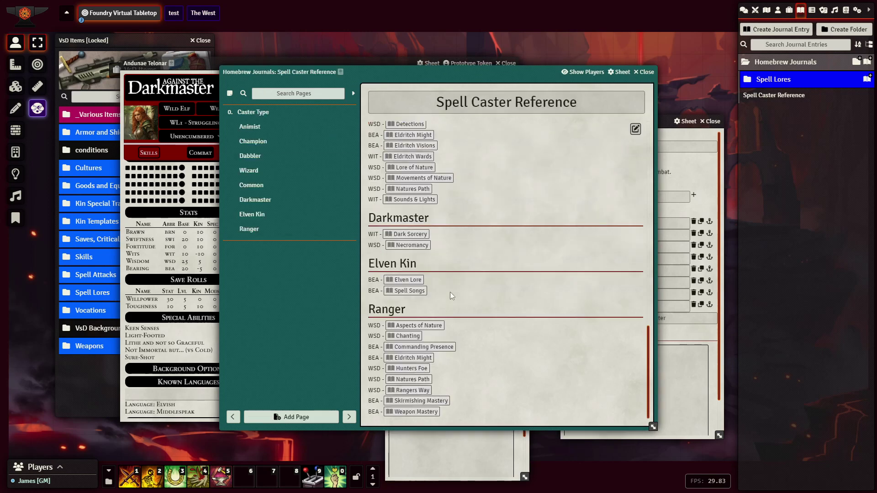
left_click(404, 348)
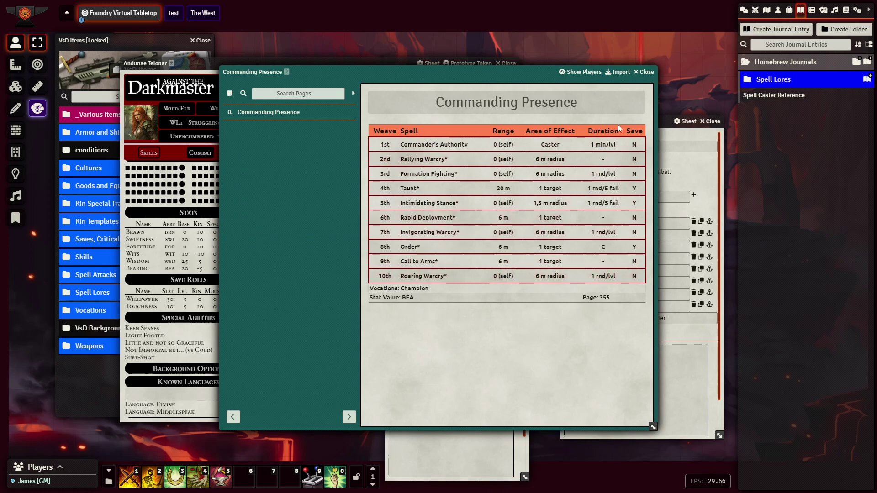
- Review the Eldritch Might spell table from the Ranger lore list in the Spell Caster Reference
left_click(643, 72)
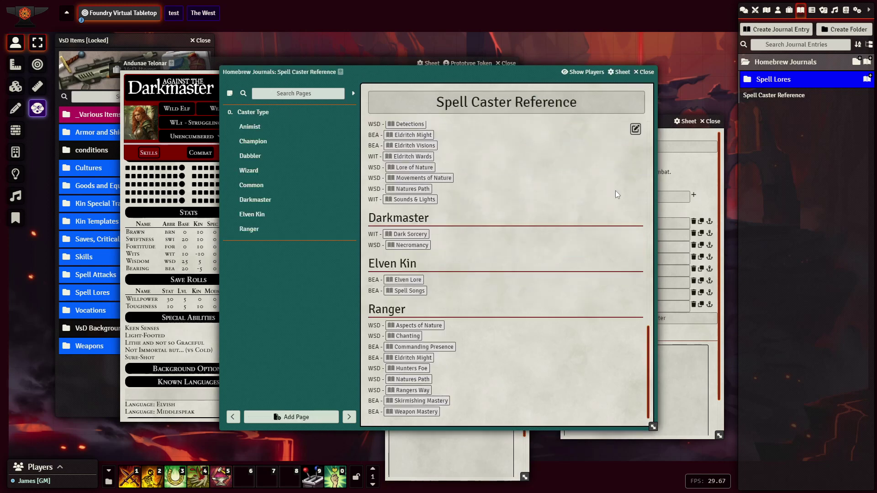
left_click(411, 357)
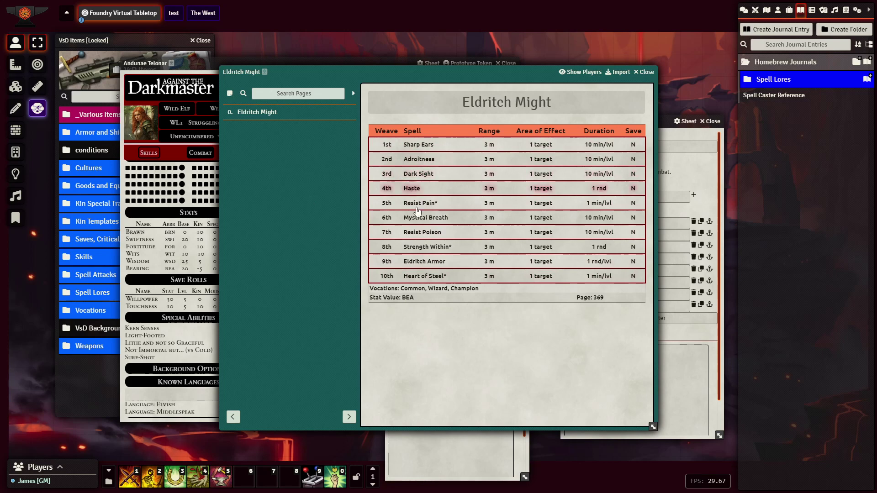
left_click(644, 71)
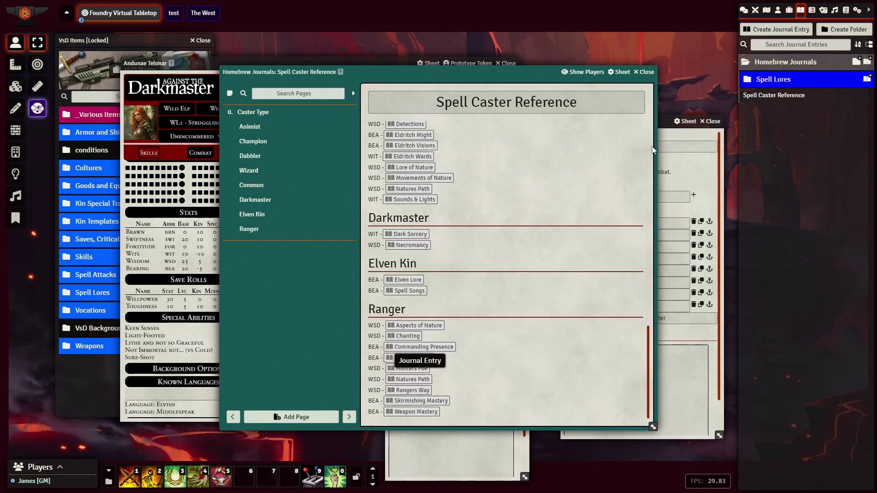
- Uncover the character sheet and add Eldritch Might to it from the Spell Lores folder of the VsD Items compendium
left_click_drag(475, 71, 537, 45)
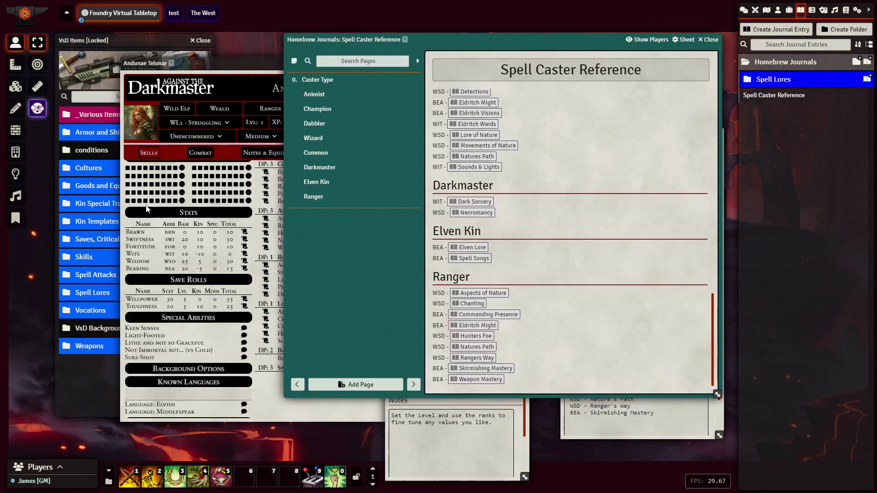
left_click(120, 41)
left_click_drag(120, 42, 67, 37)
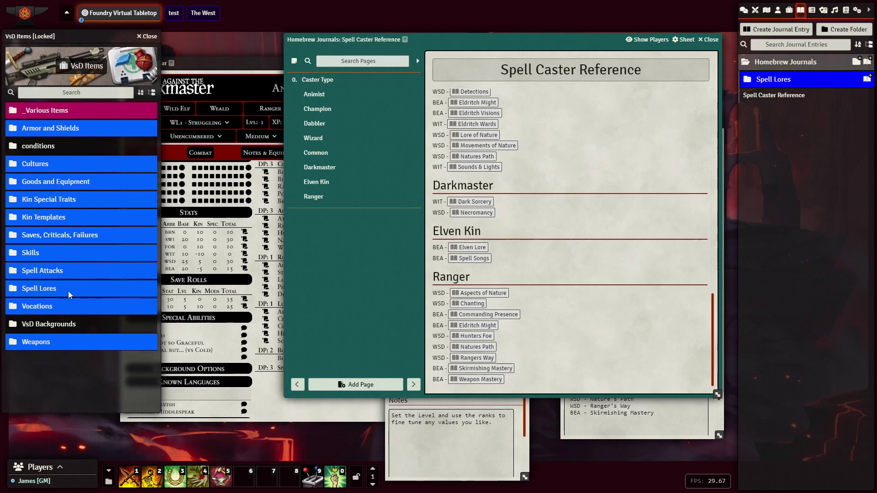
left_click(37, 288)
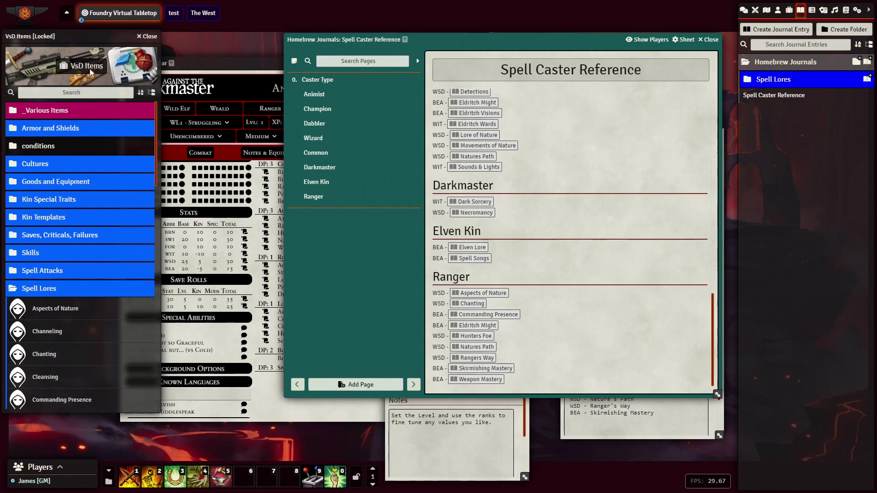
scroll(51, 295, "down", 10)
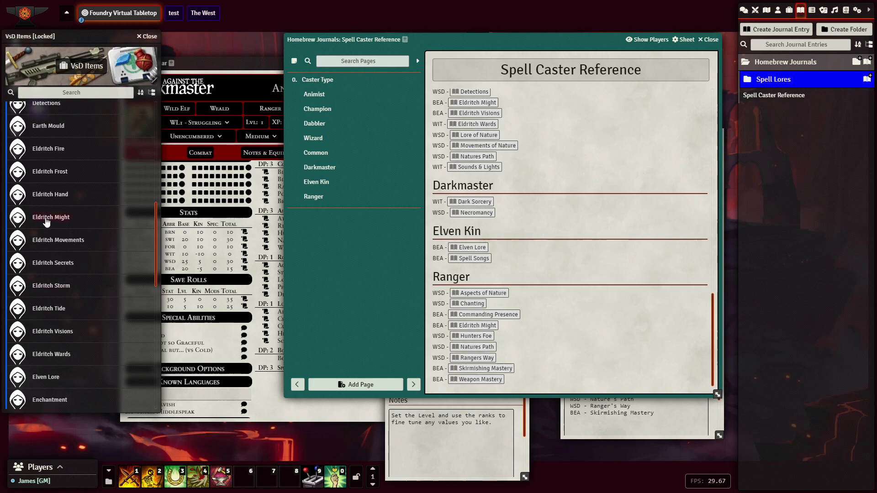
left_click_drag(46, 221, 218, 244)
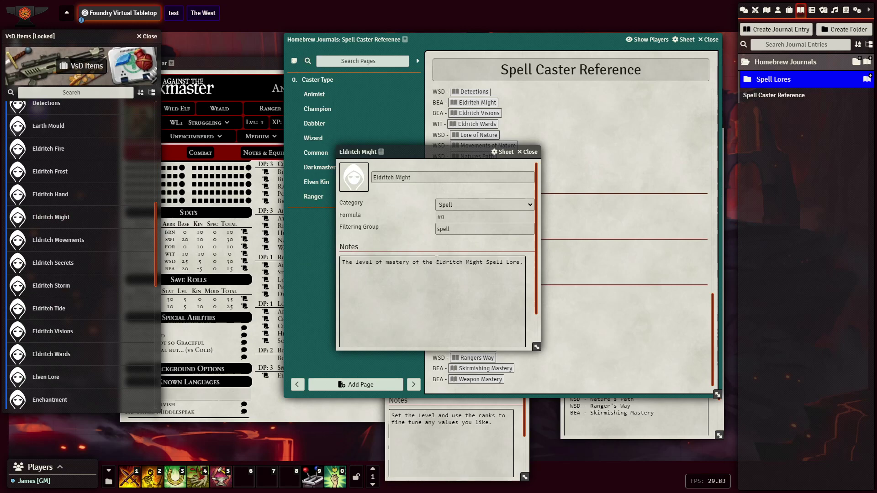
- Copy the new item's name and use it to rename the first Spell Lores row in the Level 1 ranks as Eldritch Might
left_click(427, 180)
key("ctrl+c")
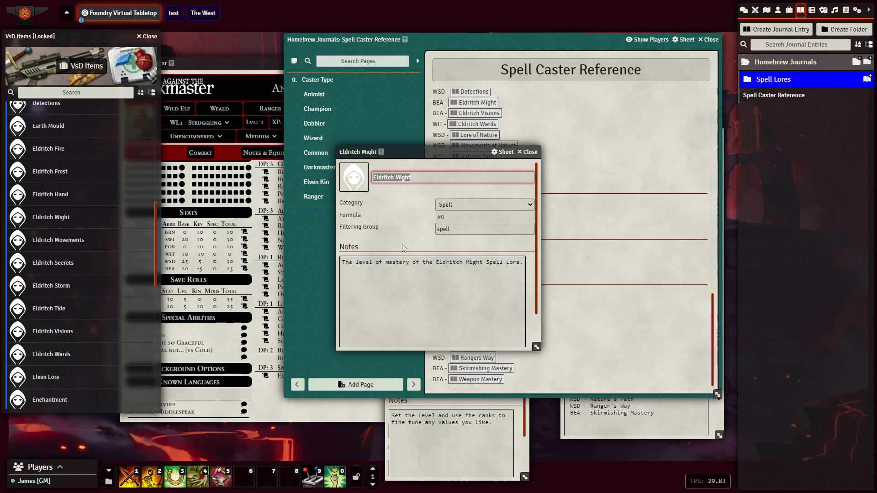
left_click(528, 152)
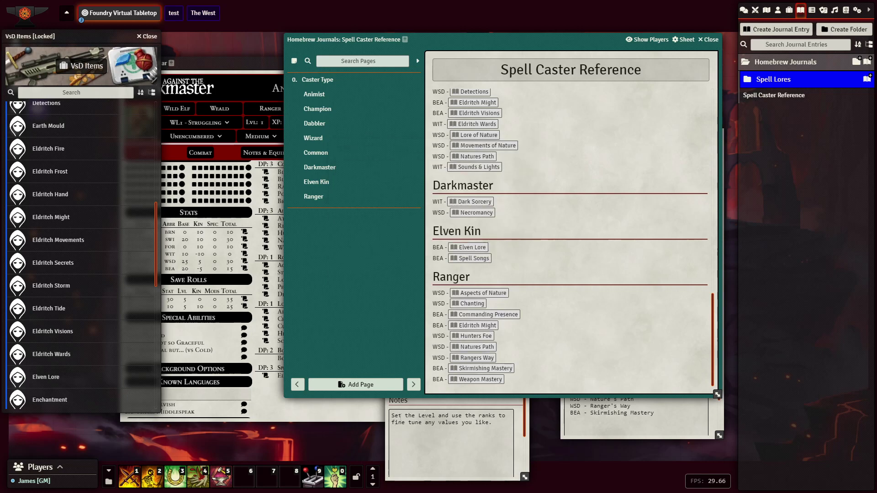
left_click(429, 402)
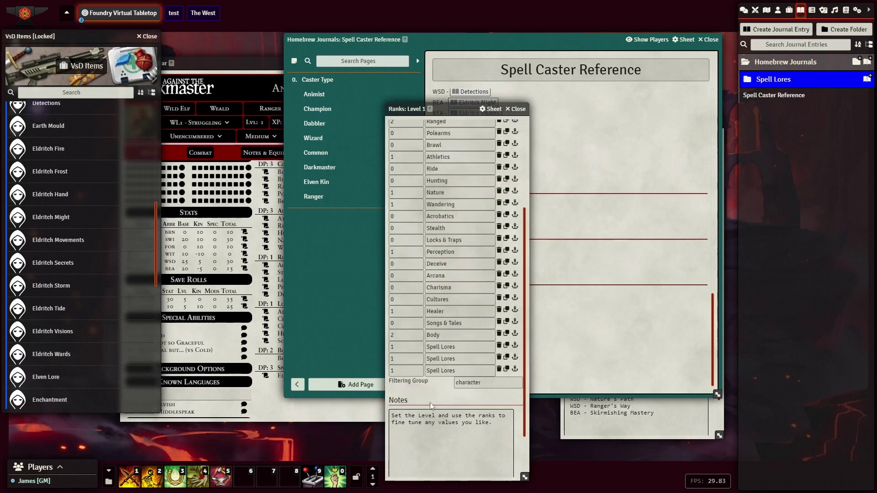
left_click(448, 347)
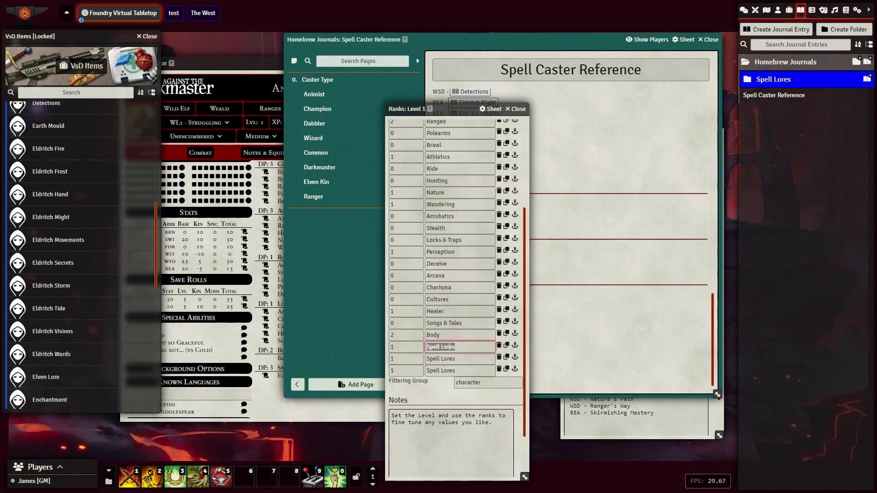
key("ctrl+v")
left_click(436, 388)
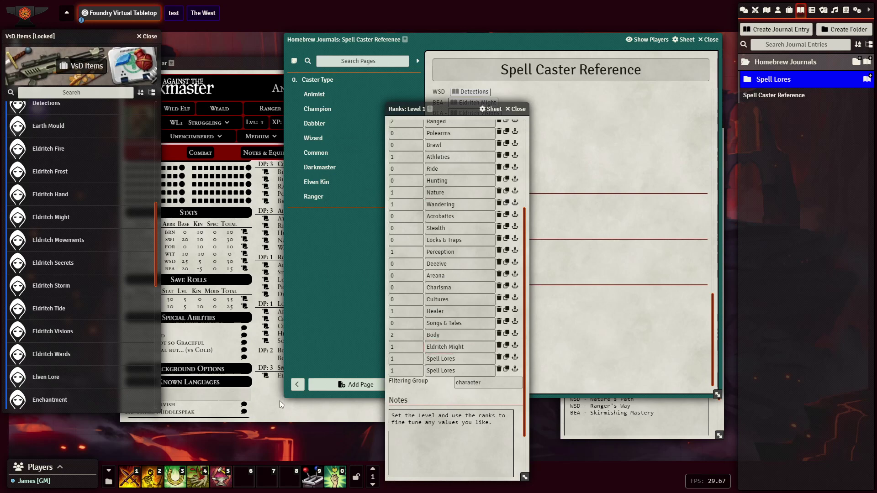
- Check the Eldritch Might row on the character's skill list, and bring the Level 1 ranks back into view
left_click_drag(450, 41, 642, 43)
left_click(335, 63)
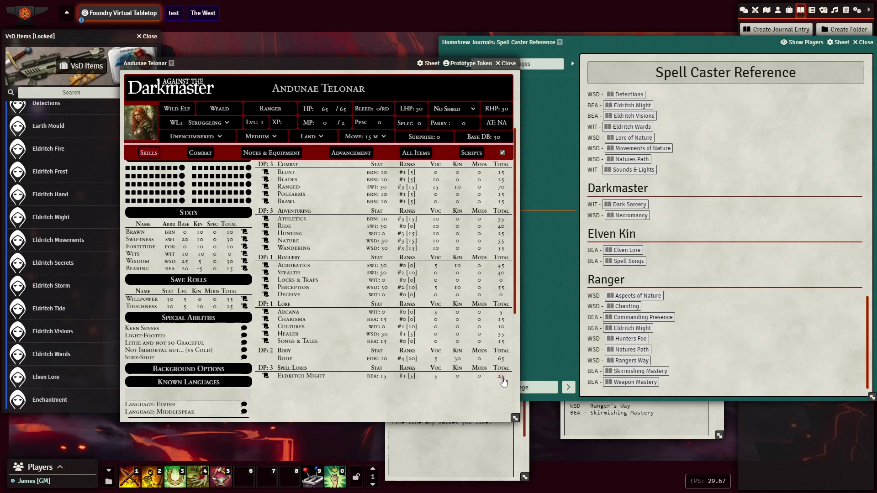
left_click(431, 461)
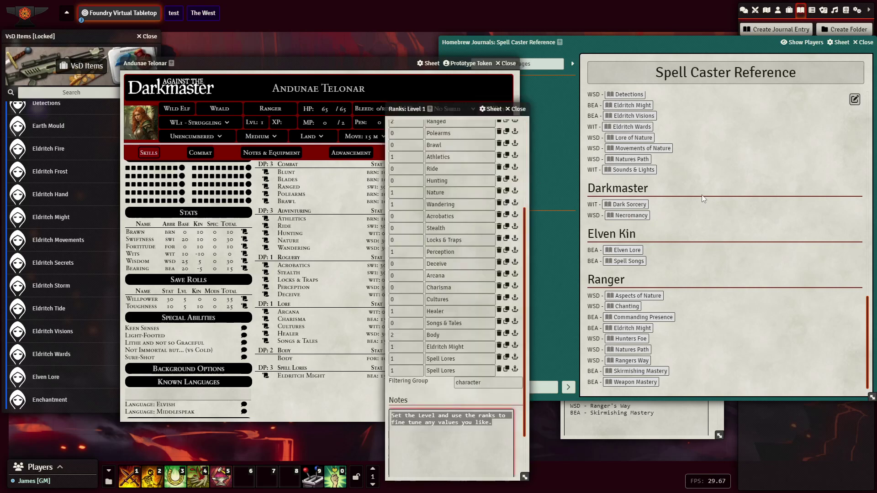
- Review the Hunters Foe lore from the Ranger list, including the descriptions of individual spells such as Know Foe and Foe Tide
left_click(701, 212)
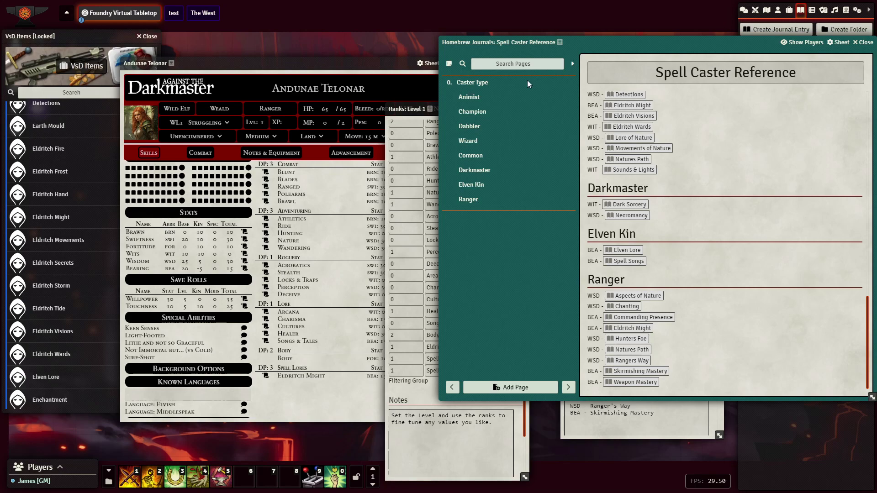
left_click(628, 338)
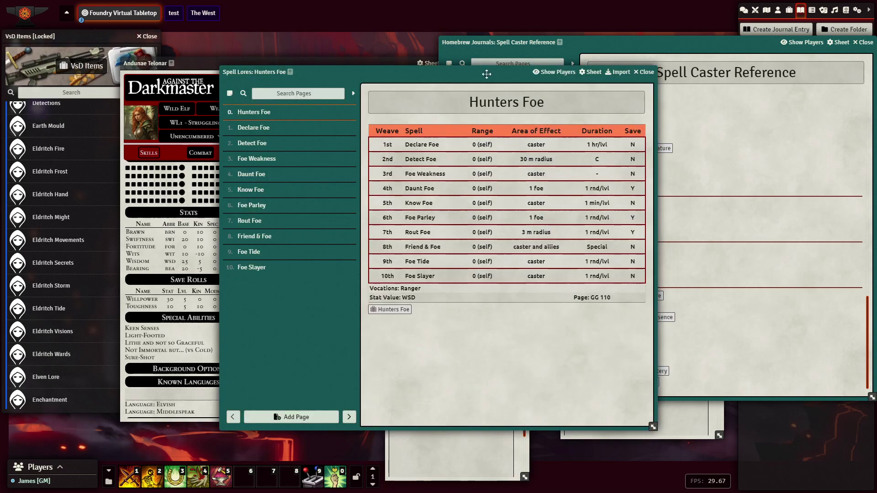
left_click_drag(487, 75, 416, 43)
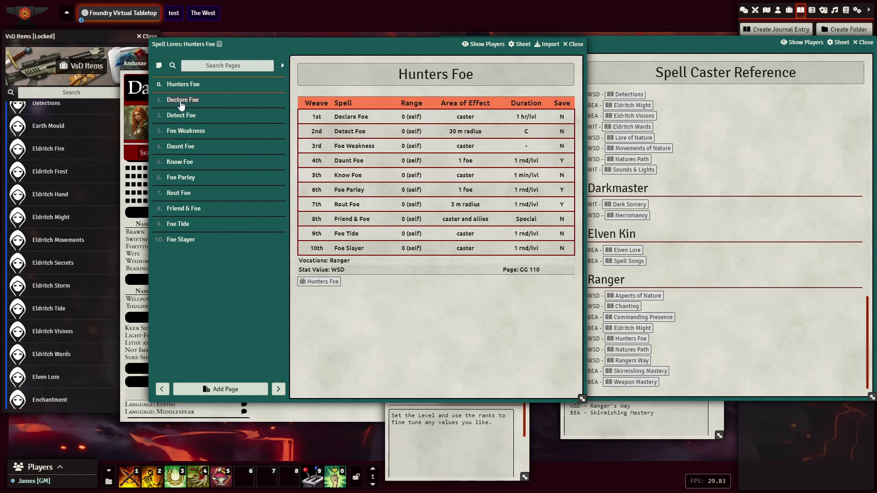
left_click(350, 177)
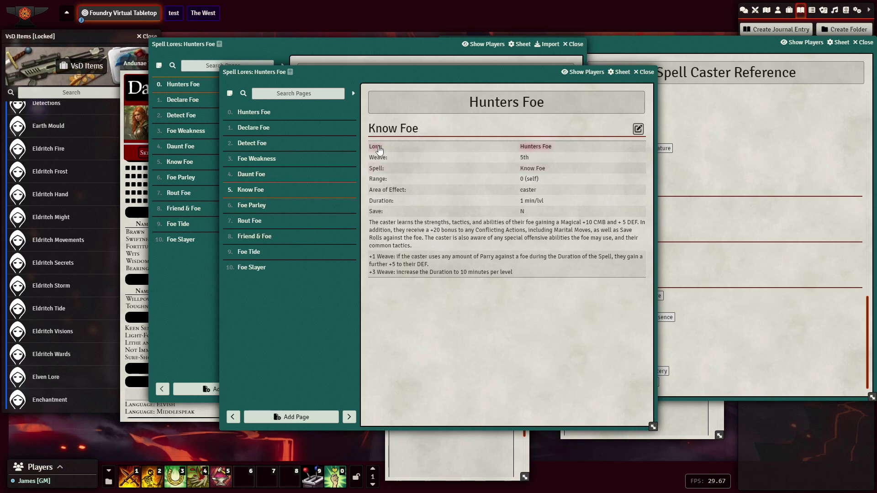
left_click(531, 147)
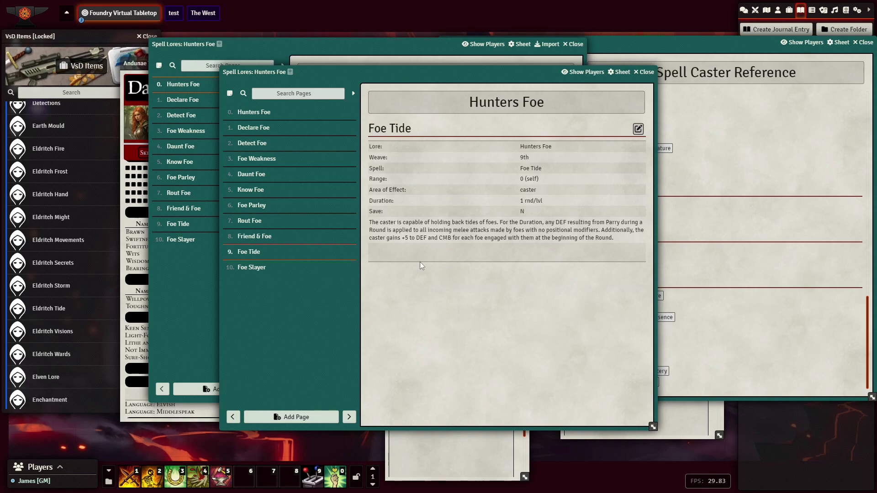
left_click(263, 114)
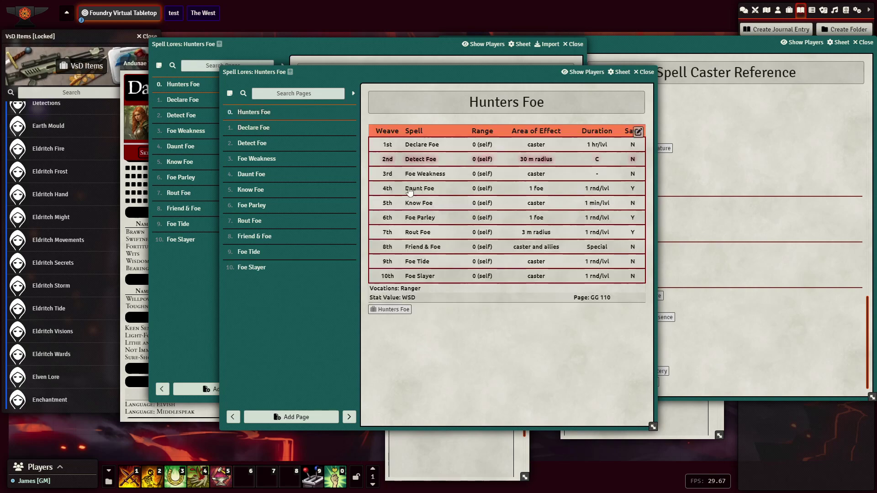
left_click(576, 45)
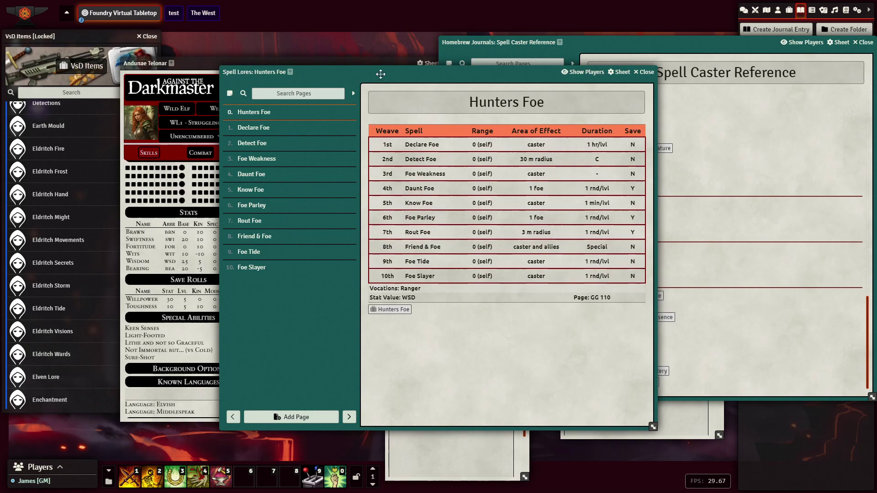
- Add the Hunters Foe spell lore item linked on its journal page to the character sheet
left_click_drag(380, 74, 183, 19)
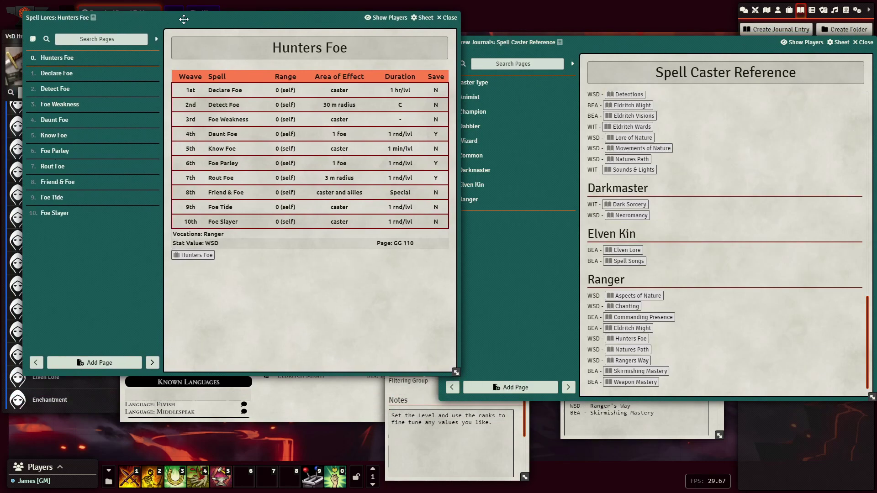
left_click(190, 256)
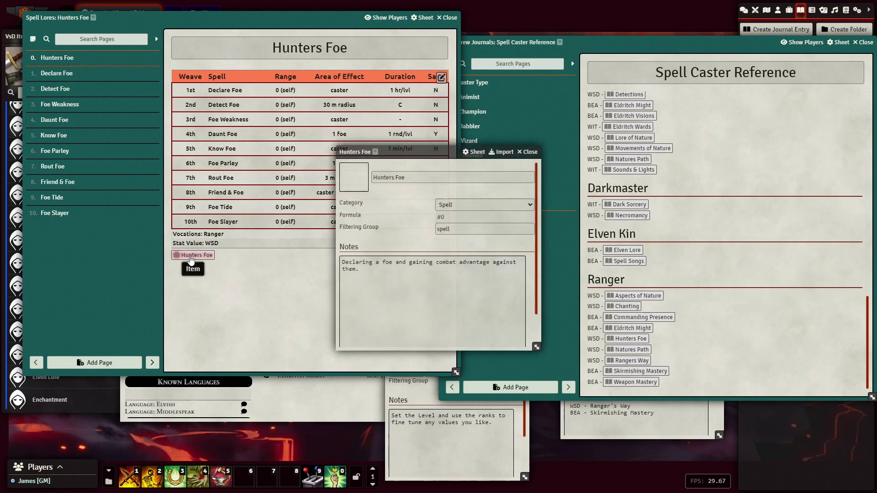
left_click(530, 152)
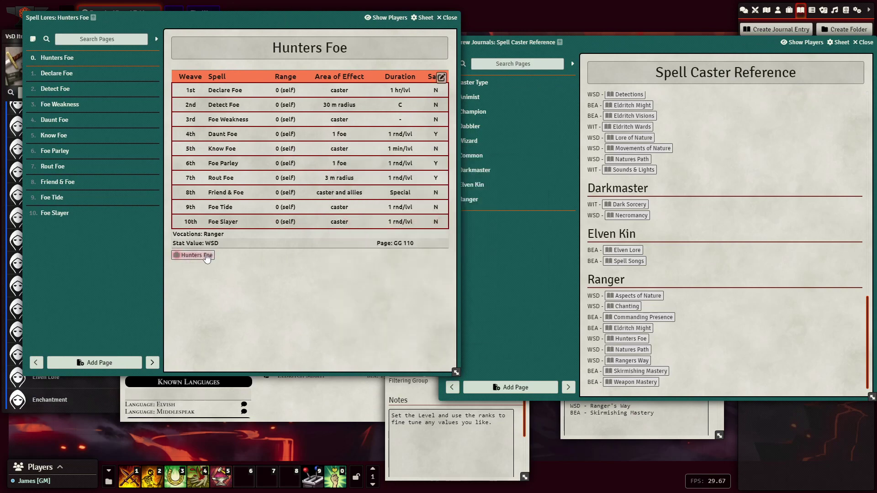
left_click_drag(199, 256, 305, 404)
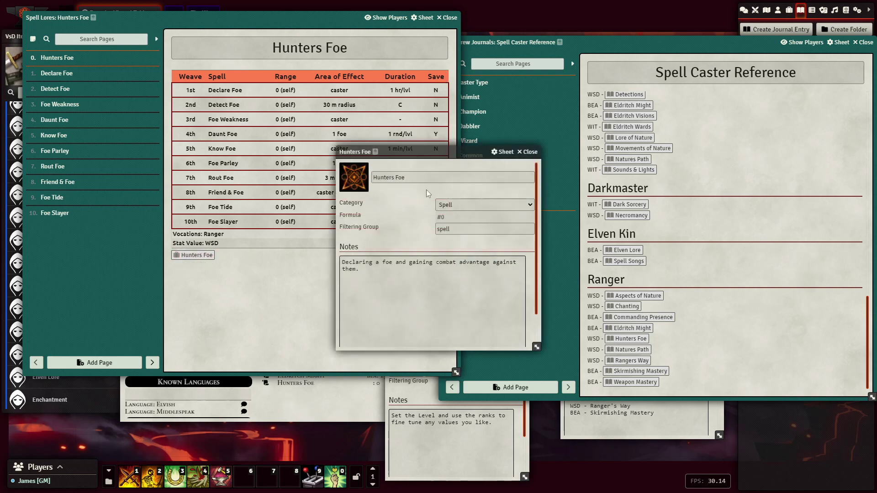
- Copy the Hunters Foe item name, rename the second Spell Lores row in the Level 1 ranks with it, and close the item
triple_click(435, 181)
key("ctrl+c")
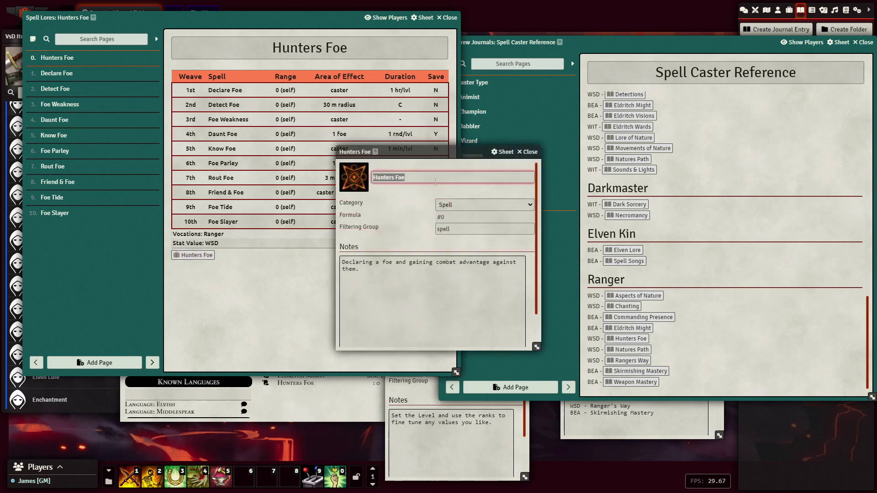
left_click(423, 400)
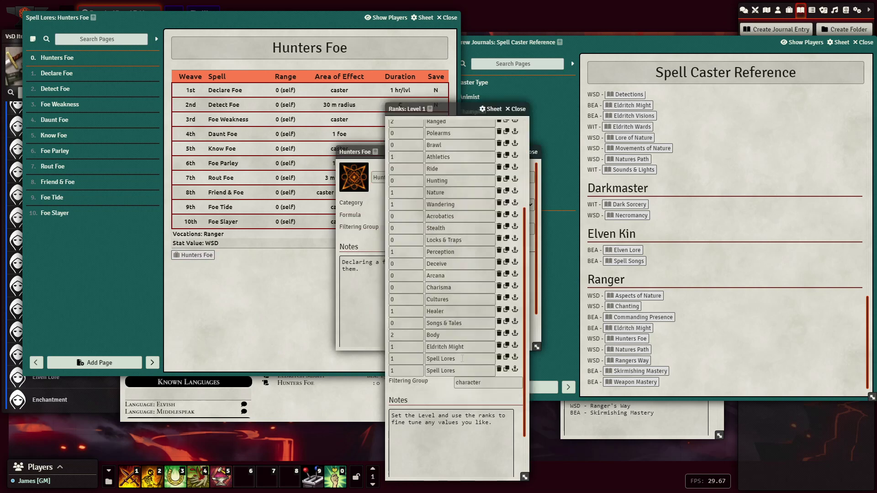
triple_click(462, 359)
key("ctrl+v")
left_click(443, 394)
left_click(375, 208)
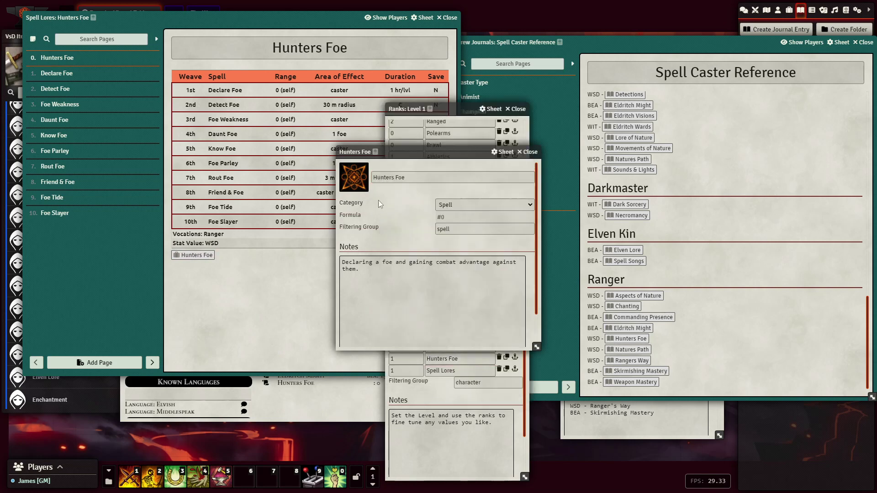
left_click(523, 155)
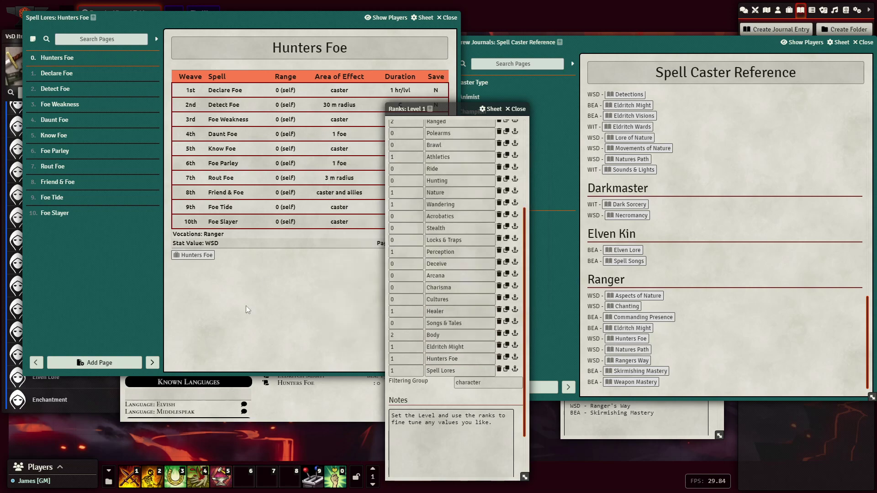
- Add the Rangers Way spell lore from its journal page to the character sheet and copy the new item's name
left_click(449, 18)
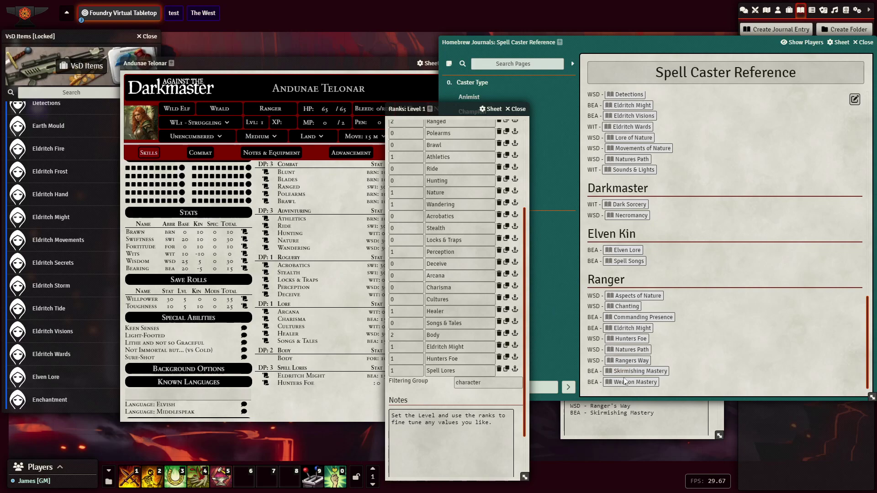
left_click(625, 360)
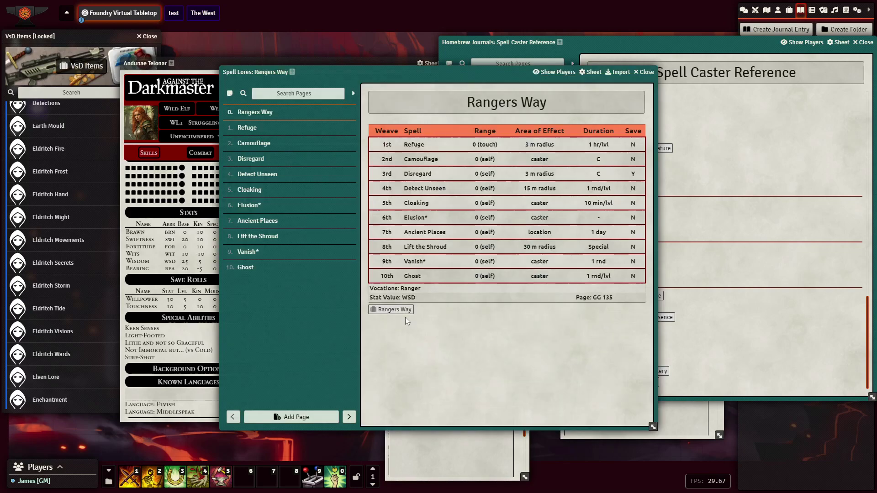
left_click_drag(390, 310, 190, 321)
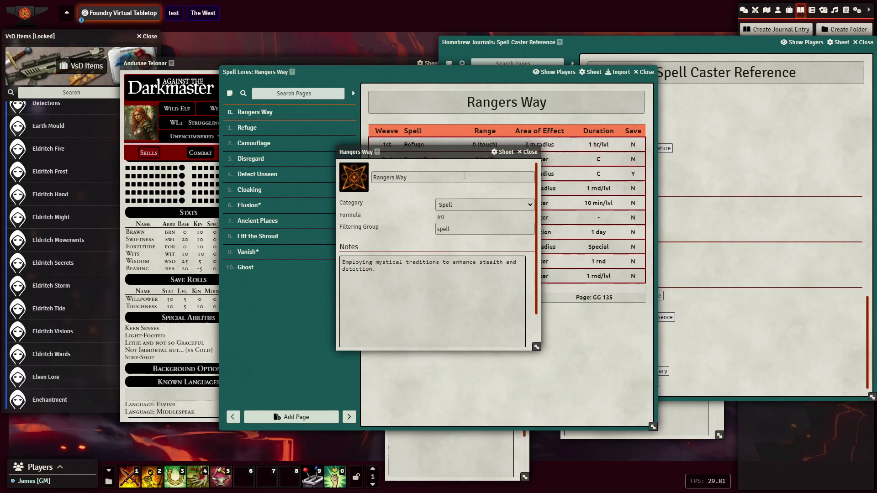
triple_click(464, 177)
key("ctrl+c")
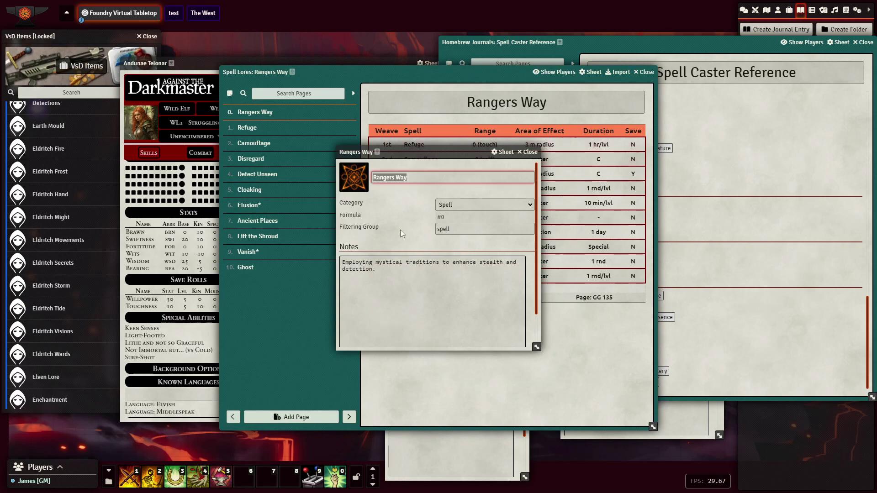
left_click(529, 151)
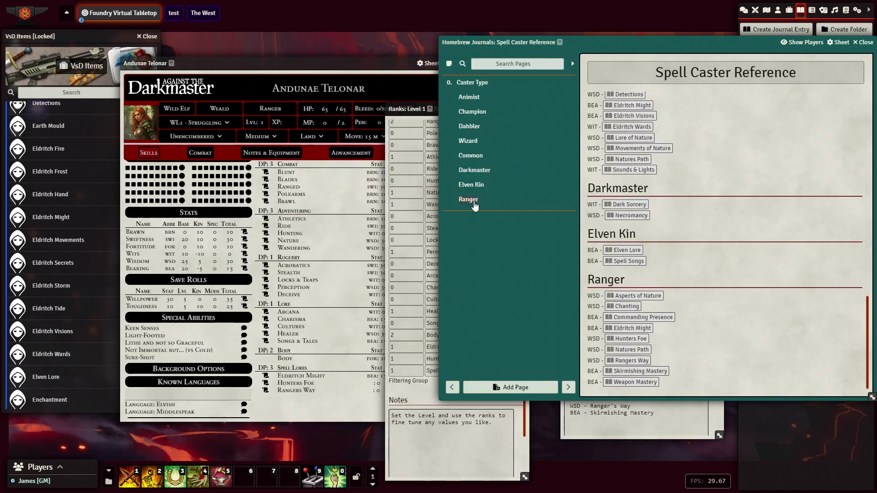
- Rename the remaining Spell Lores row in the Level 1 ranks as Rangers Way and close the ranks item
left_click(644, 72)
left_click(419, 396)
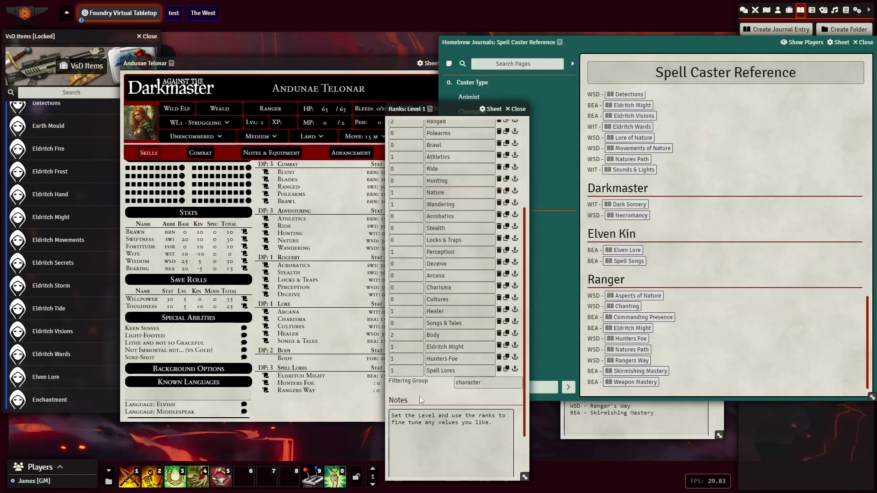
triple_click(457, 371)
key("ctrl+v")
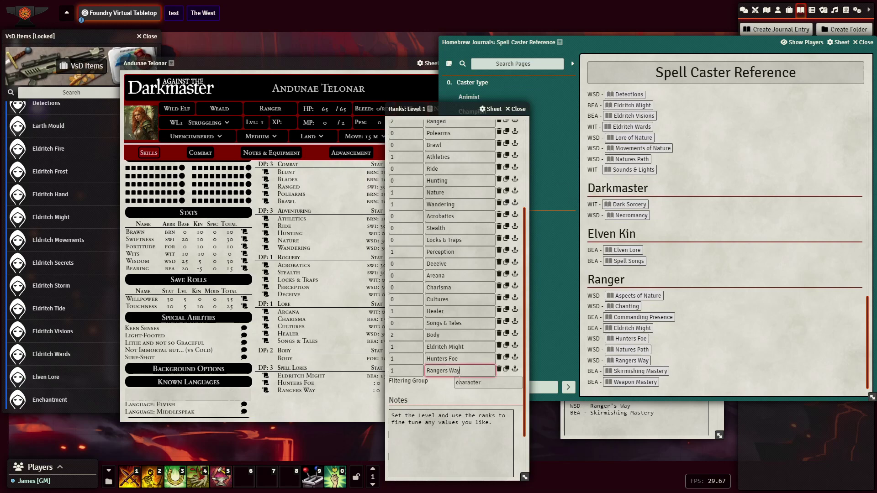
left_click(442, 390)
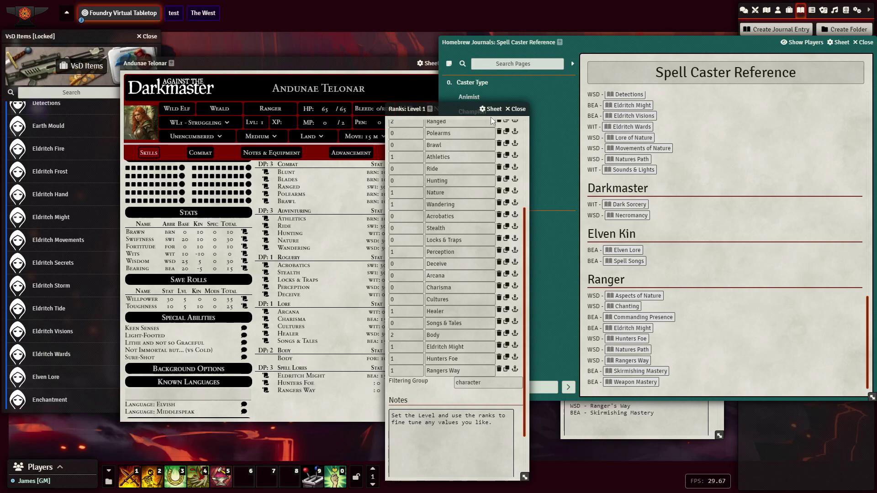
left_click(519, 113)
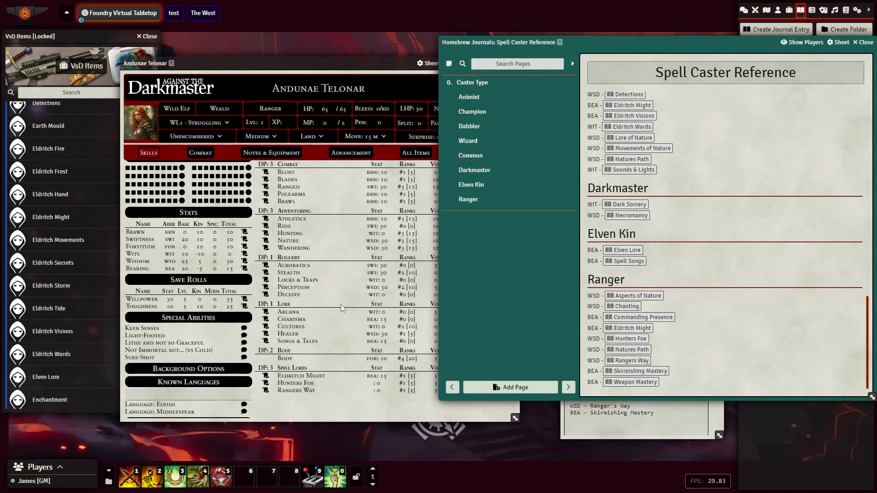
- Review the Eldritch Might spell list and the settings of its item on the character sheet
left_click(294, 380)
left_click(292, 378)
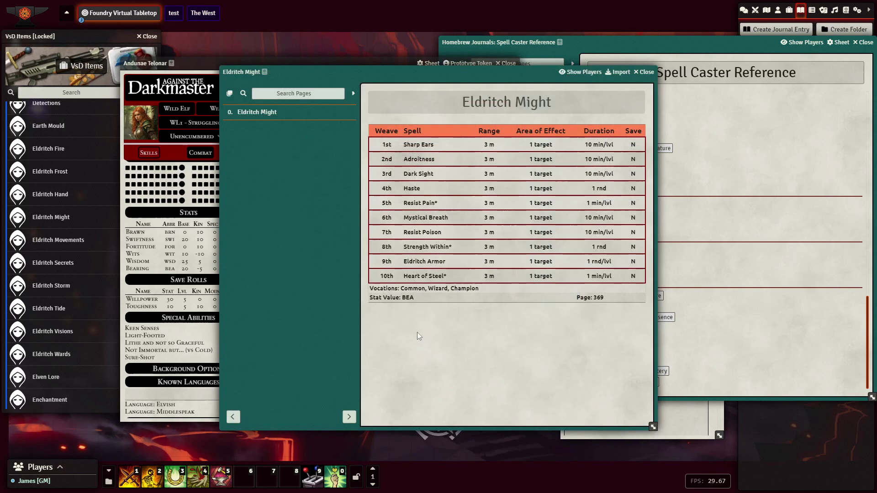
left_click(641, 73)
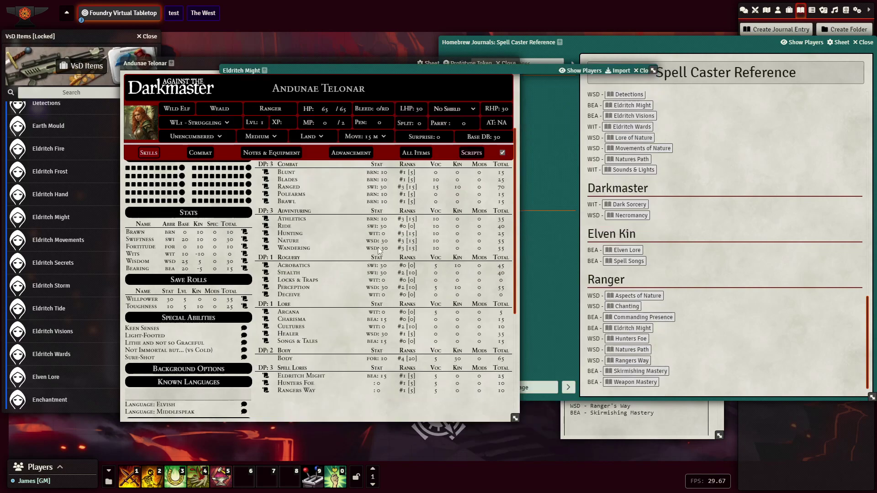
right_click(300, 378)
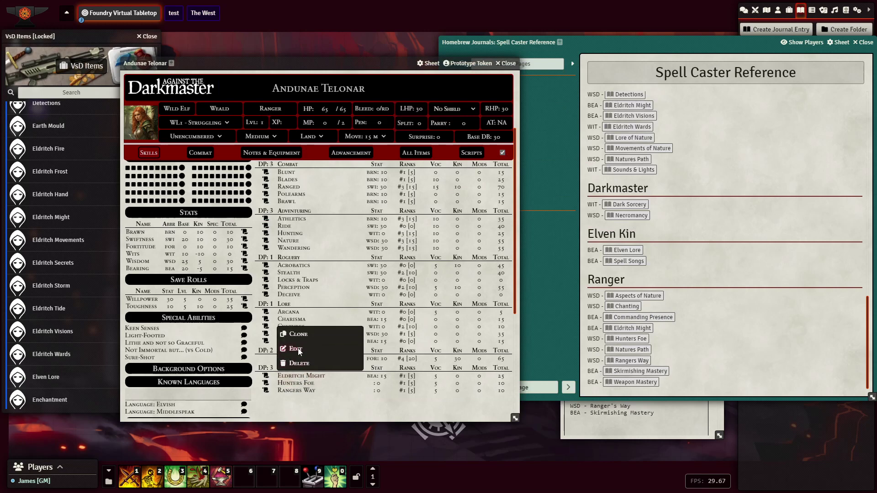
left_click(299, 350)
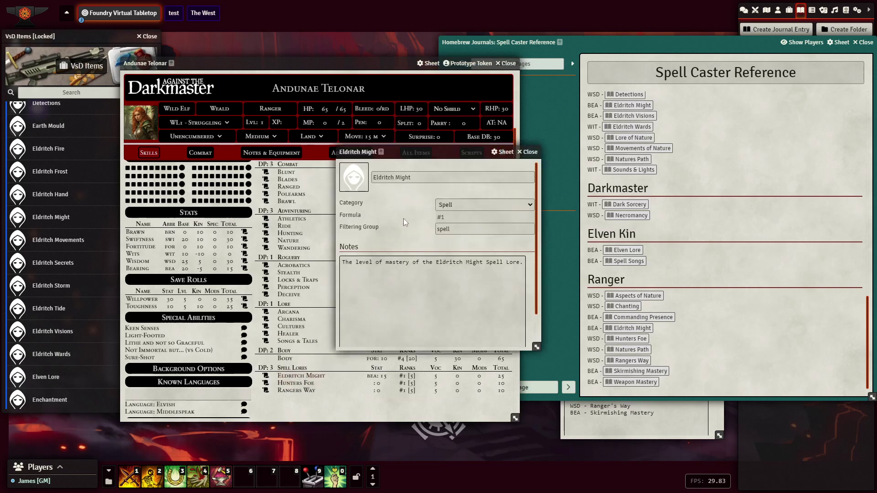
left_click(529, 152)
- Try adding a WSD line above the description in the Hunters Foe item's notes, remove it again and close the item
right_click(297, 386)
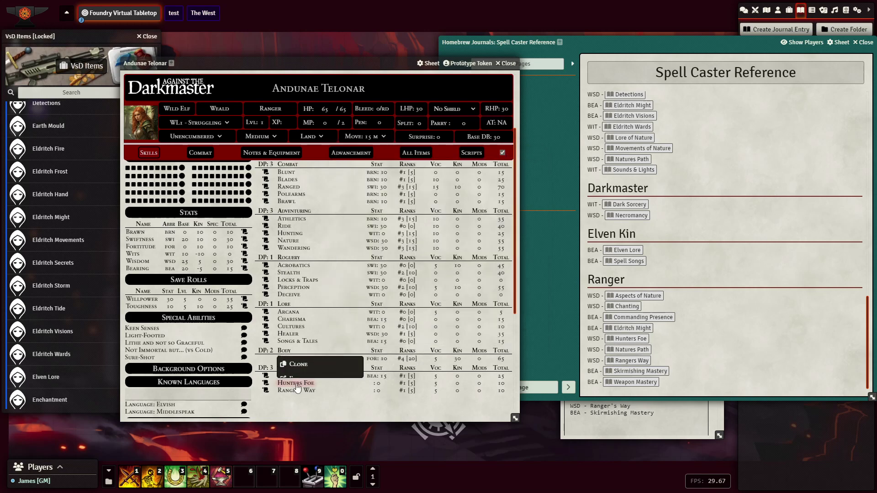
left_click(297, 357)
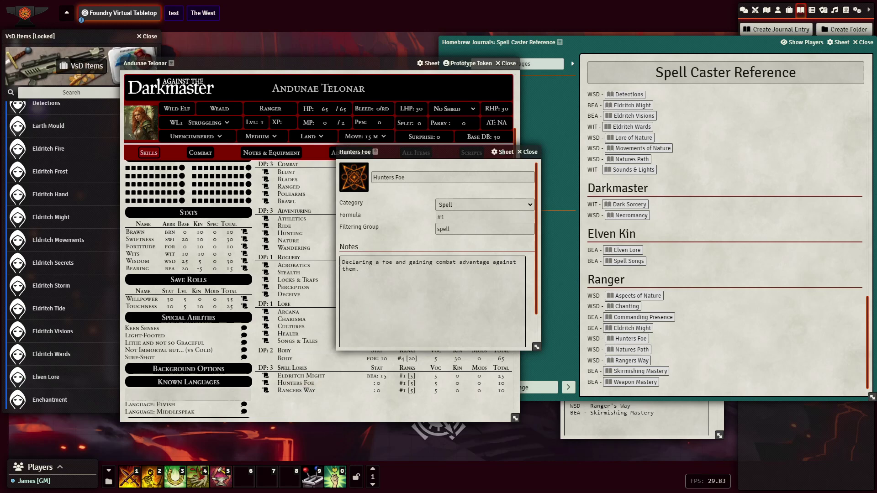
left_click(357, 277)
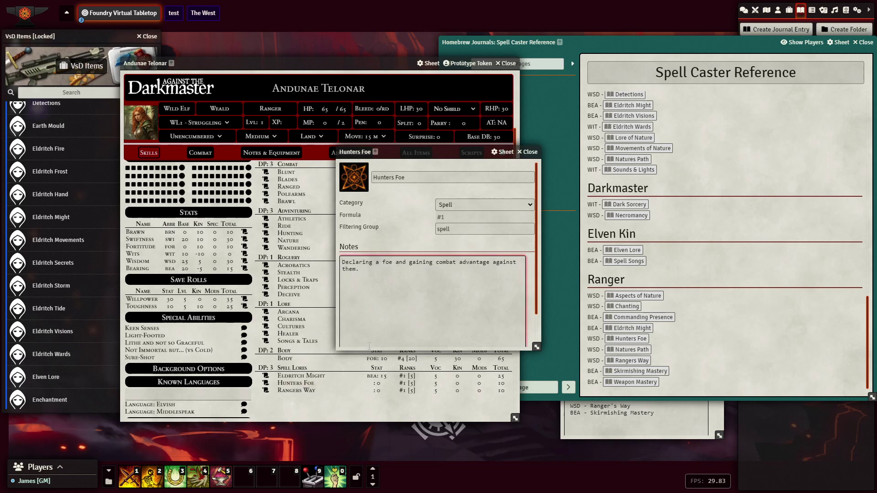
key("Return")
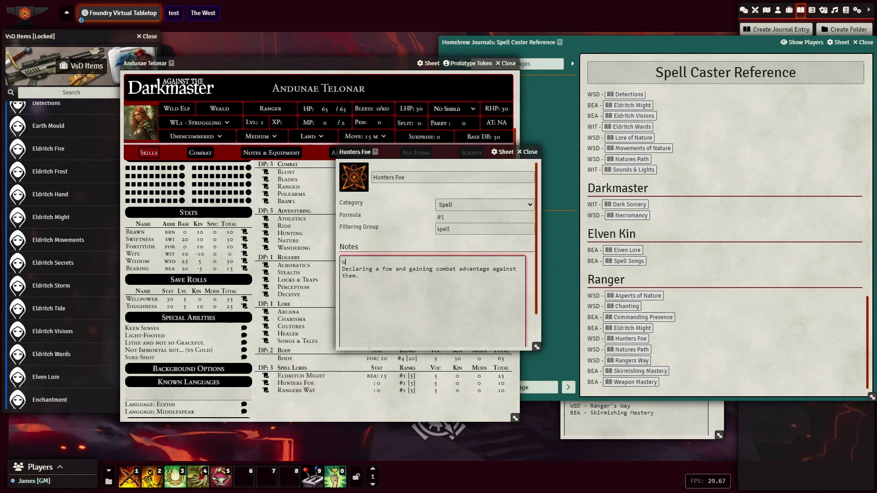
left_click(386, 237)
left_click(370, 269)
key("ctrl+a")
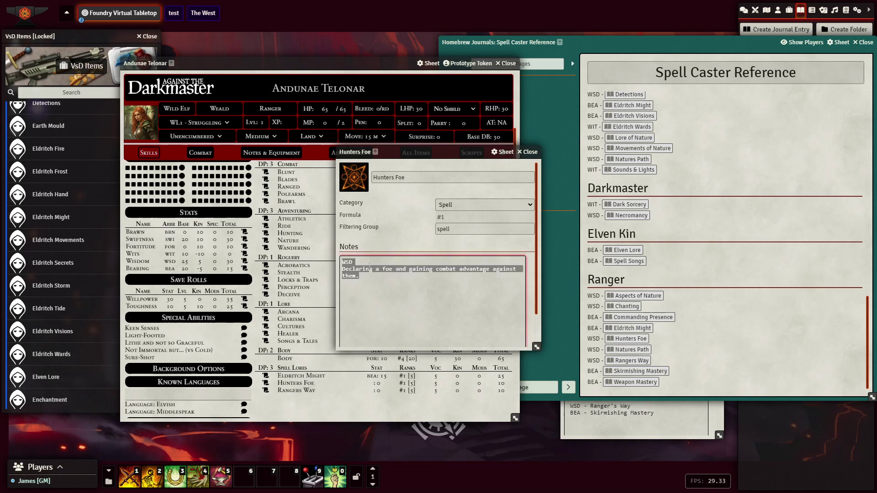
left_click(367, 282)
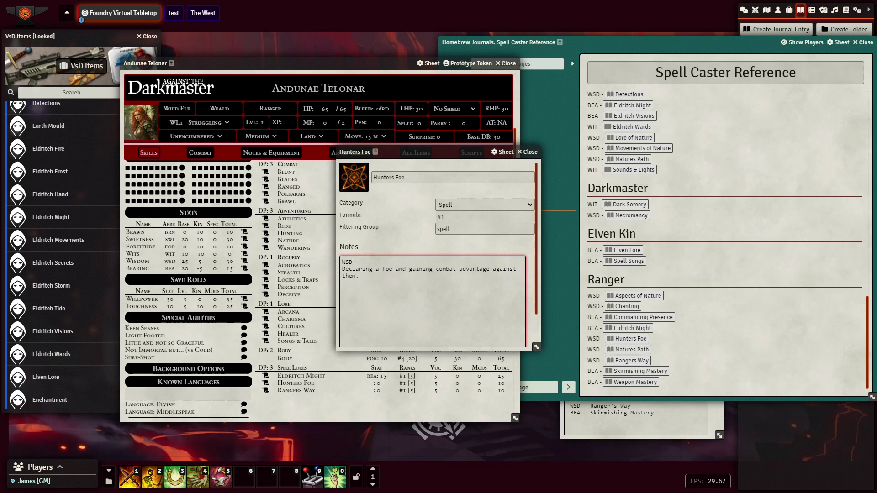
key("BackSpace")
key("Delete")
left_click(385, 227)
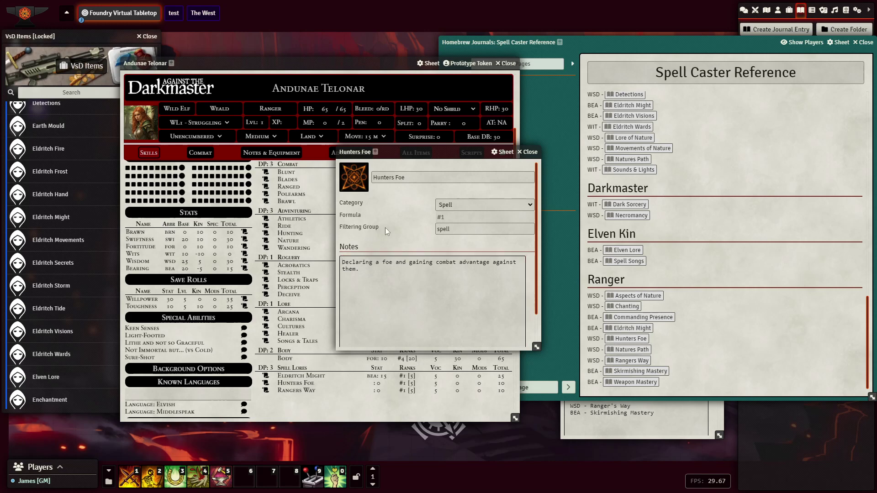
left_click(533, 154)
- Filter the character's full item list to modifiers and open the Wisdom Bonus modifier
left_click(414, 154)
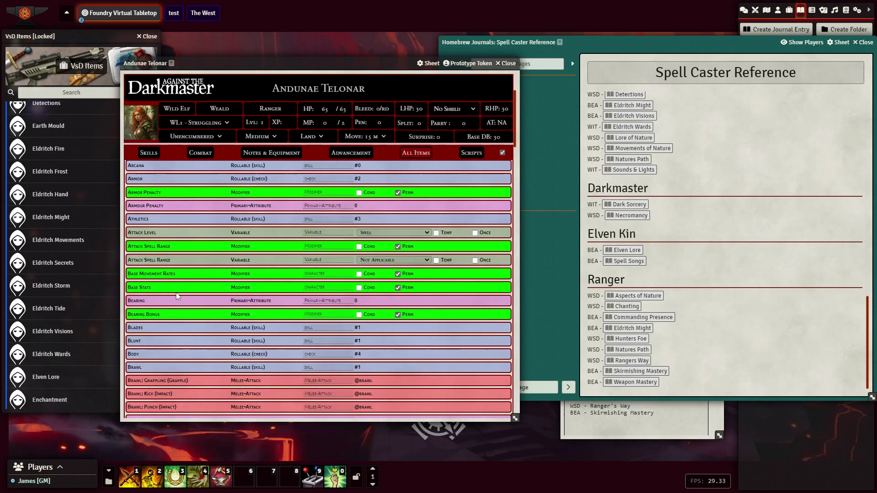
scroll(259, 219, "up", 3)
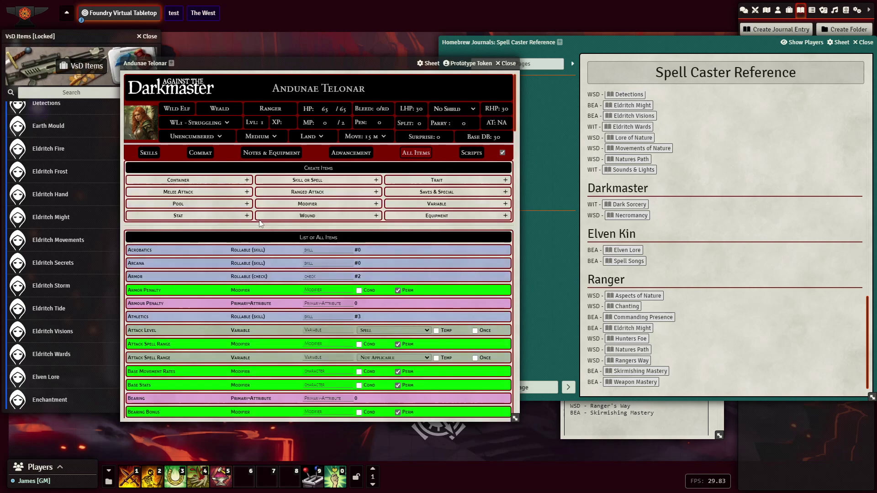
left_click(311, 202)
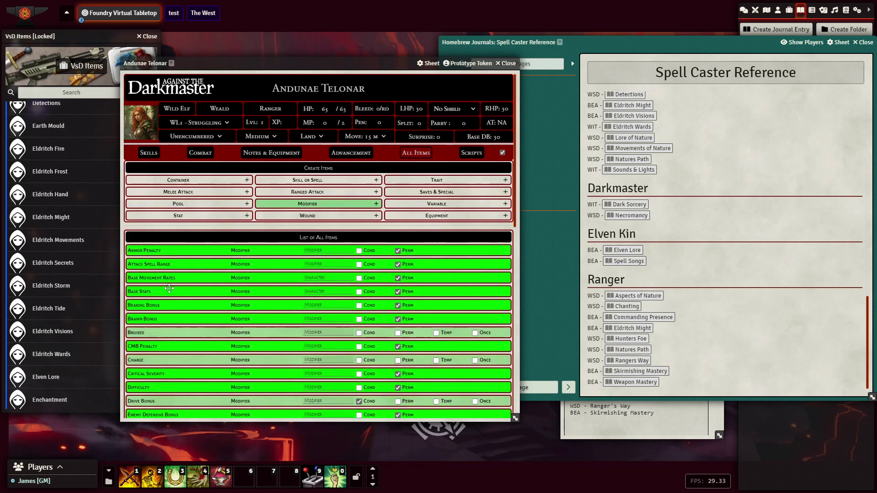
scroll(169, 288, "down", 4)
scroll(170, 292, "down", 2)
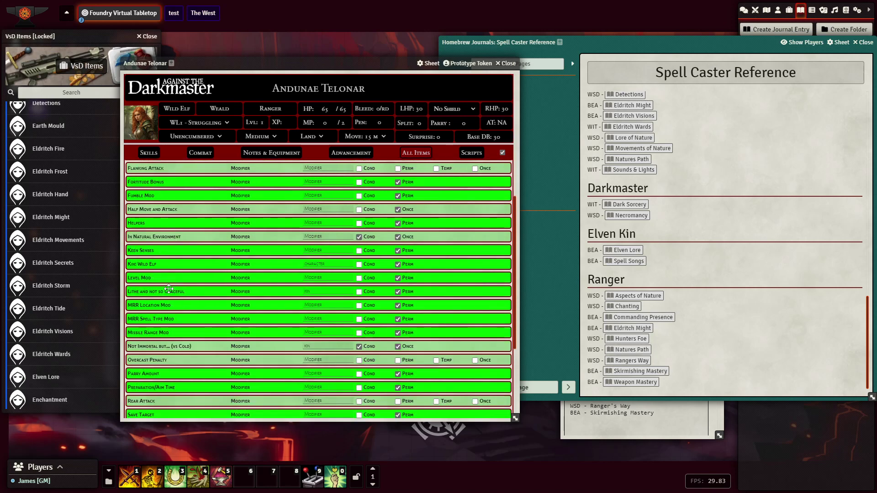
scroll(169, 292, "down", 4)
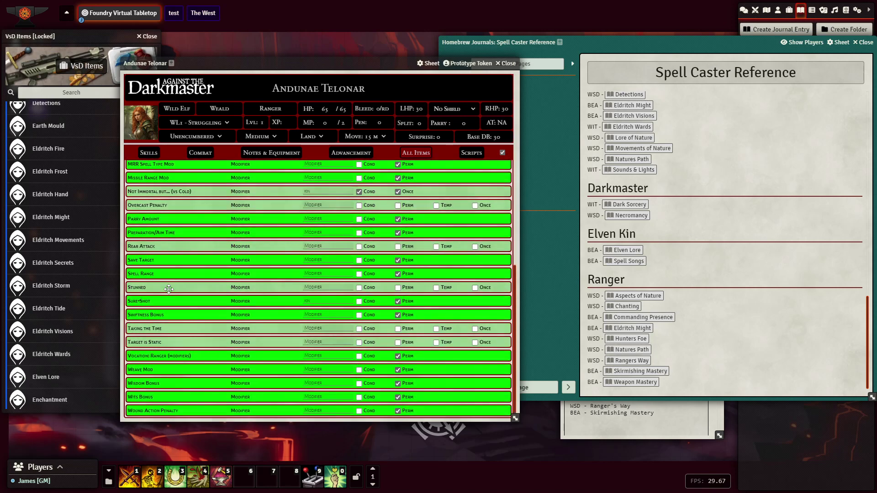
left_click(133, 383)
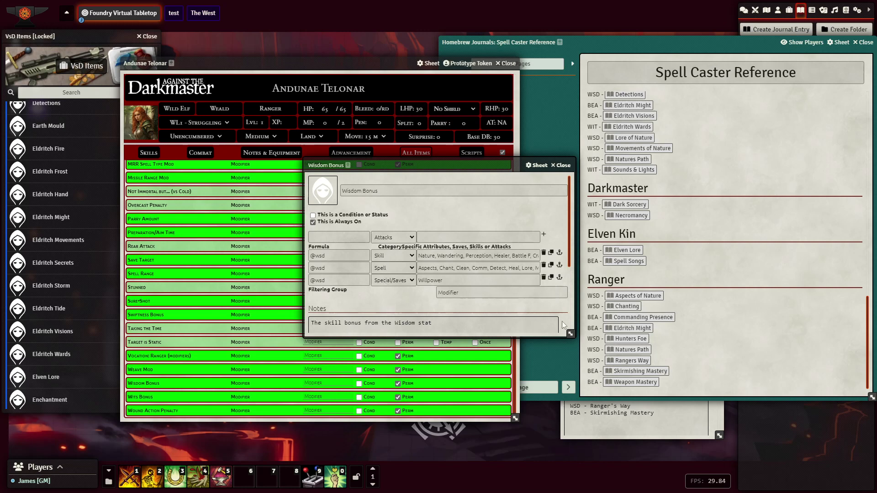
- Append "Rangers, Hunters" to the Spell entry's list of names in the Wisdom Bonus modifier and close it
left_click_drag(570, 334, 782, 347)
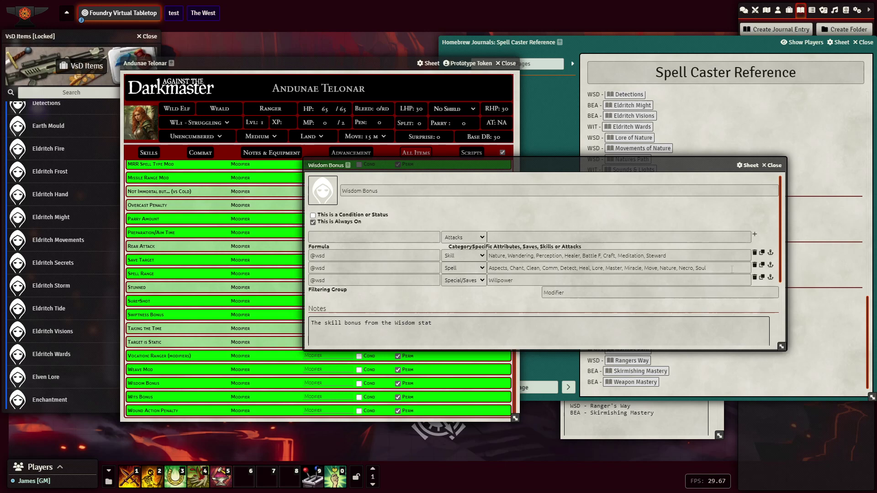
triple_click(717, 269)
left_click(712, 269)
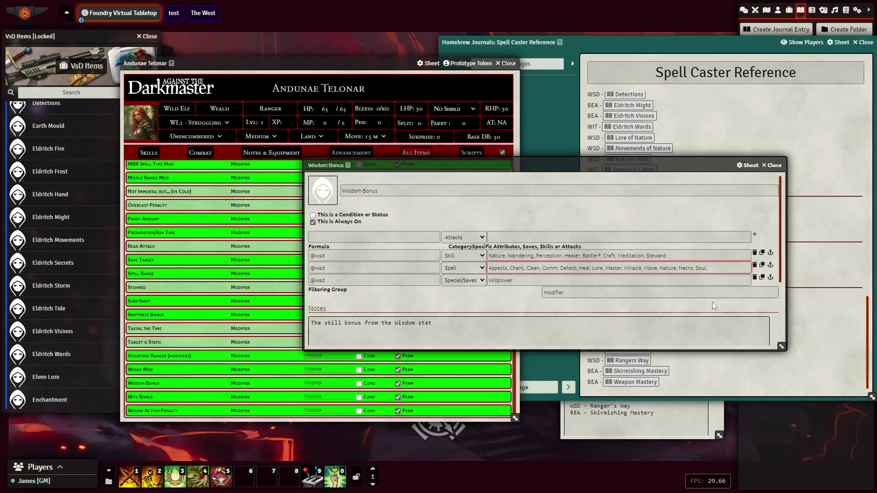
type(", Rangers, Hunters")
left_click(511, 299)
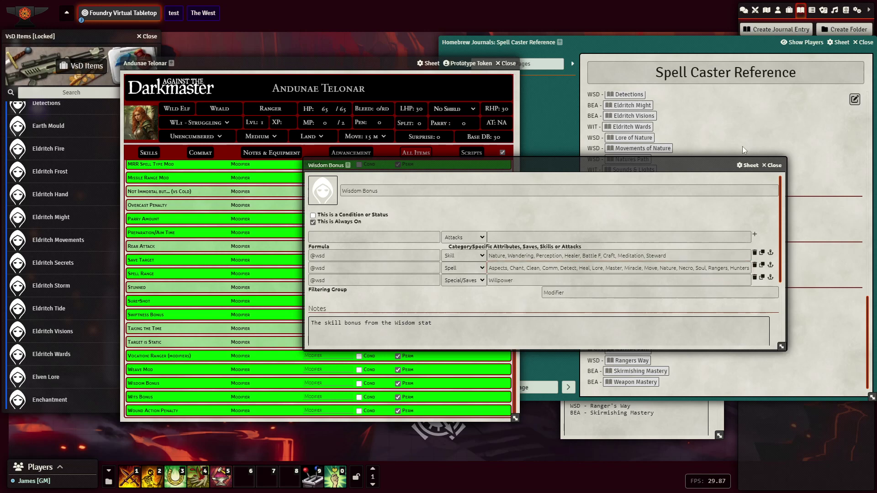
left_click(776, 166)
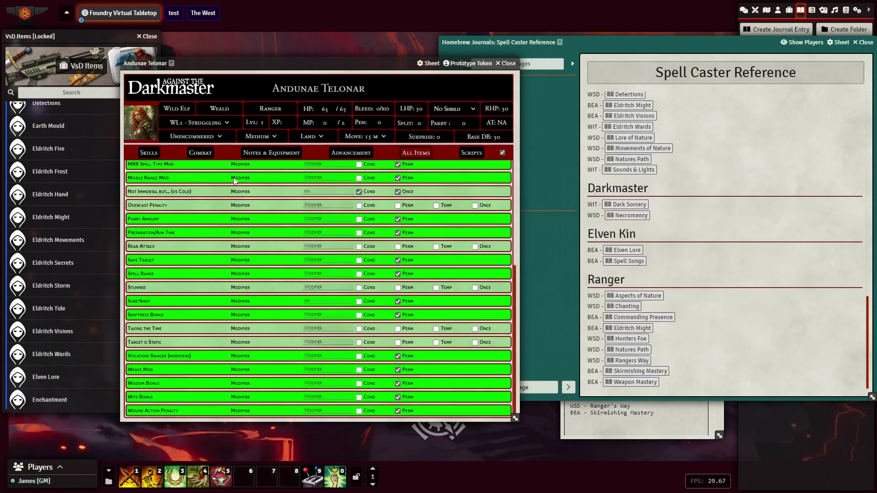
- Check the stat values of the Spell Lores on the skills page and view the Hunters Foe and Rangers Way items
left_click(149, 154)
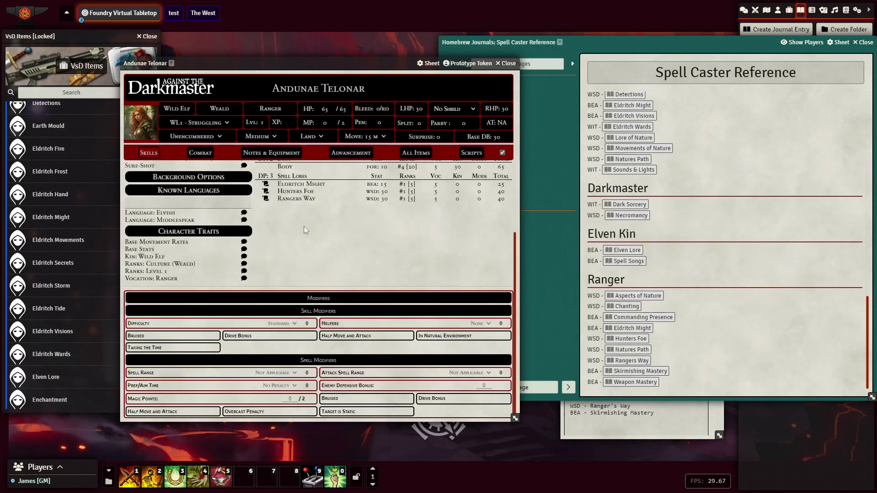
scroll(339, 237, "up", 2)
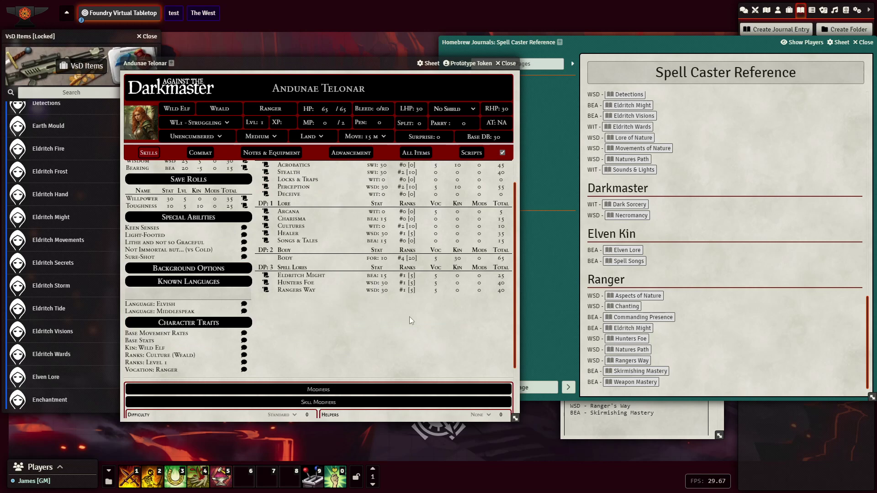
right_click(297, 284)
left_click(296, 256)
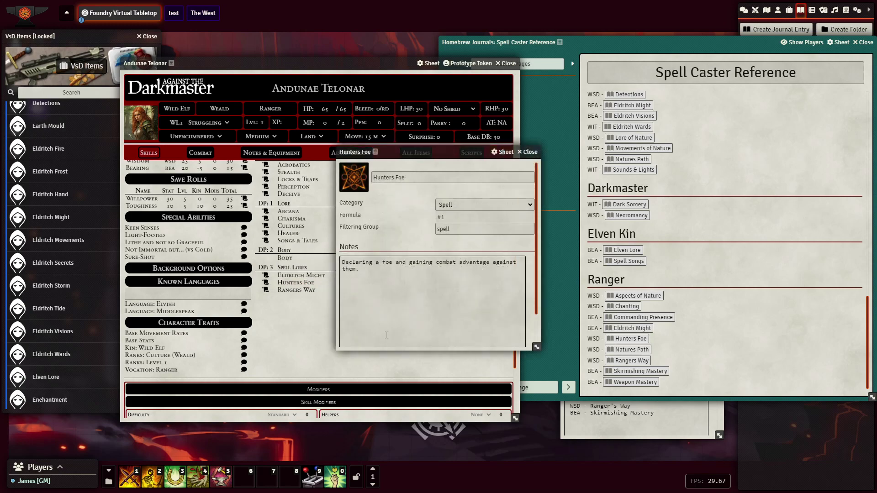
left_click(529, 151)
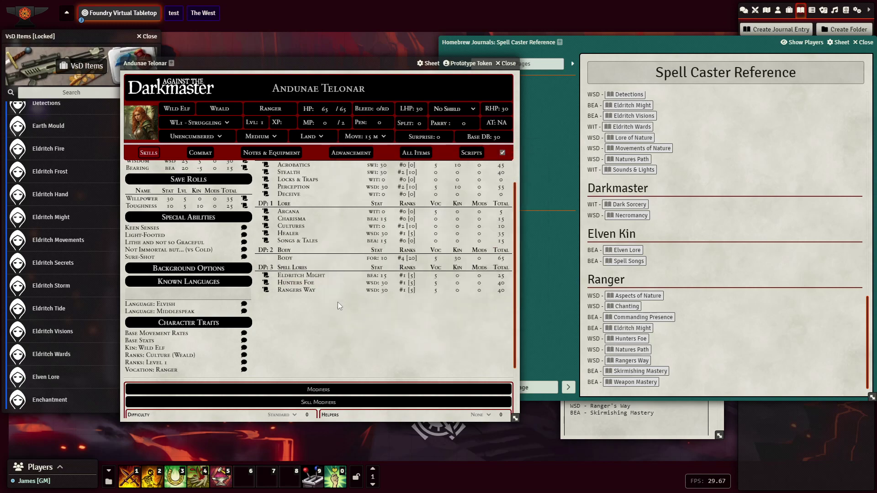
right_click(287, 290)
left_click(302, 263)
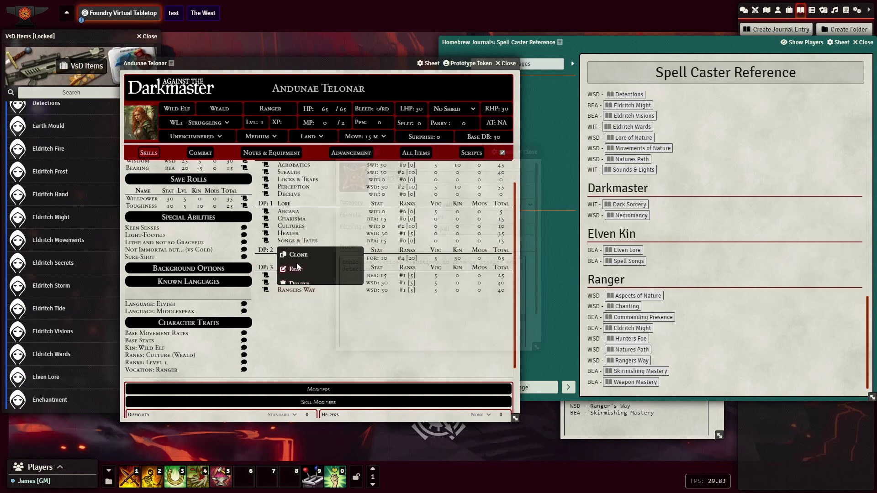
left_click(531, 152)
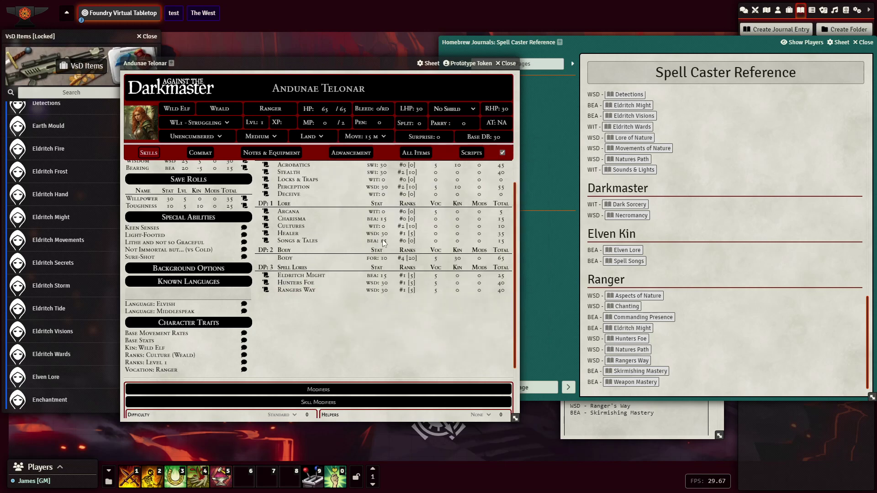
- Compare the notes of the Eldritch Might and Hunters Foe items on the character sheet
right_click(299, 277)
left_click(299, 251)
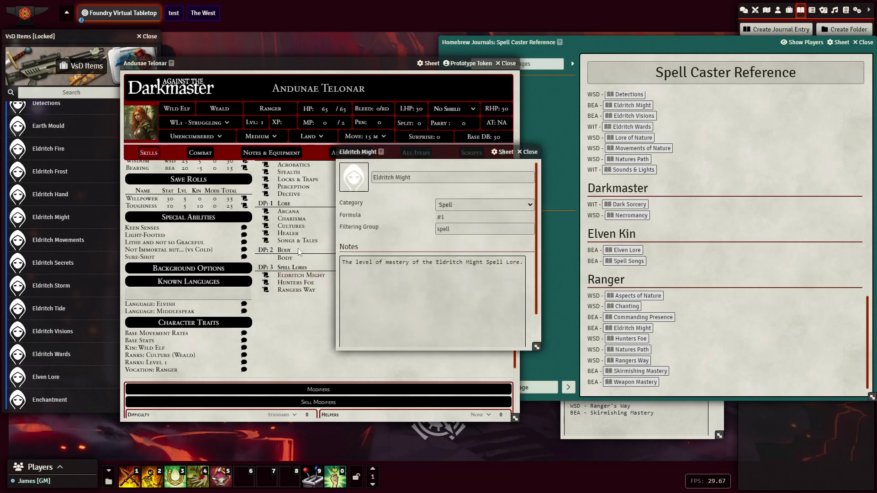
left_click(528, 152)
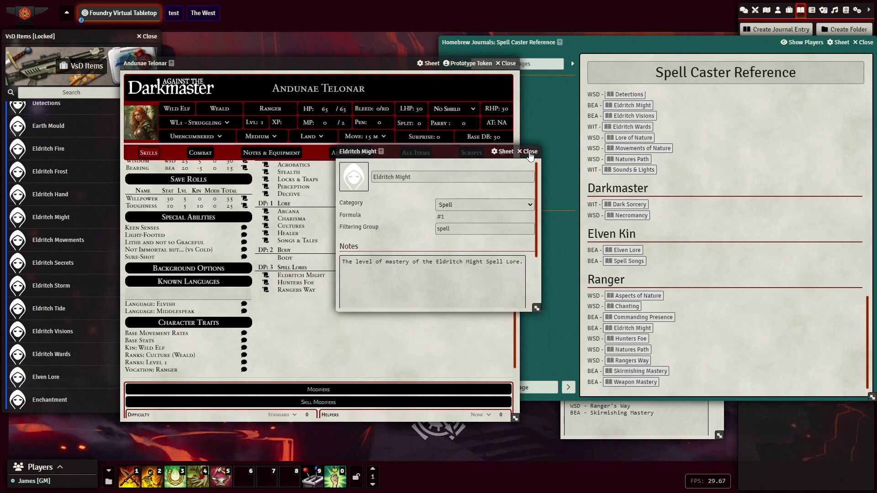
right_click(294, 283)
left_click(294, 257)
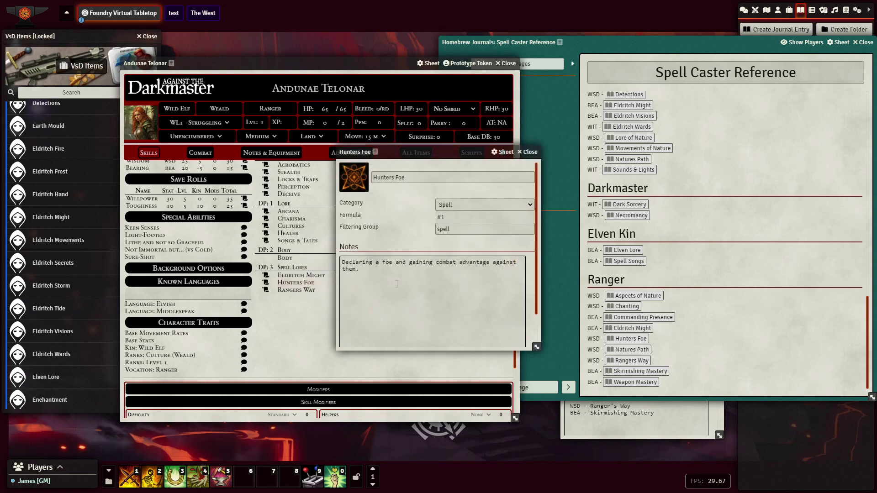
left_click(529, 153)
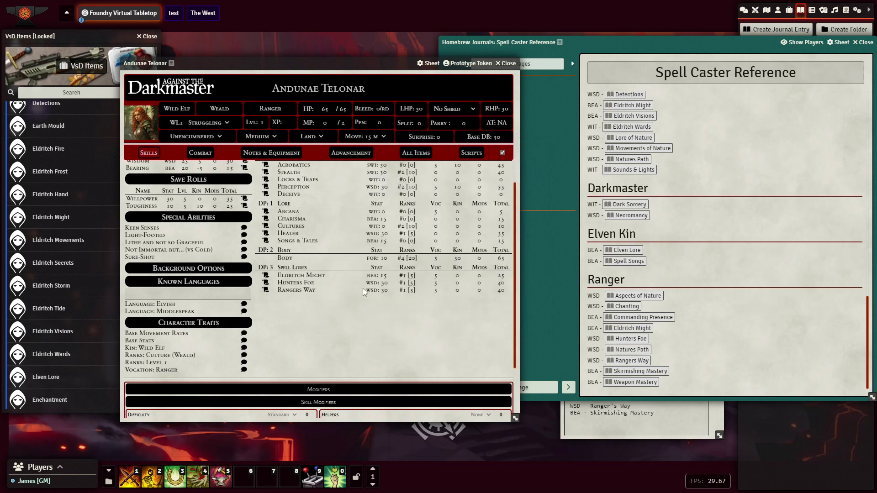
- Close the Spell Caster Reference journal and the Vocation: Ranger item, and reposition the character sheet
scroll(323, 319, "up", 4)
scroll(324, 319, "down", 3)
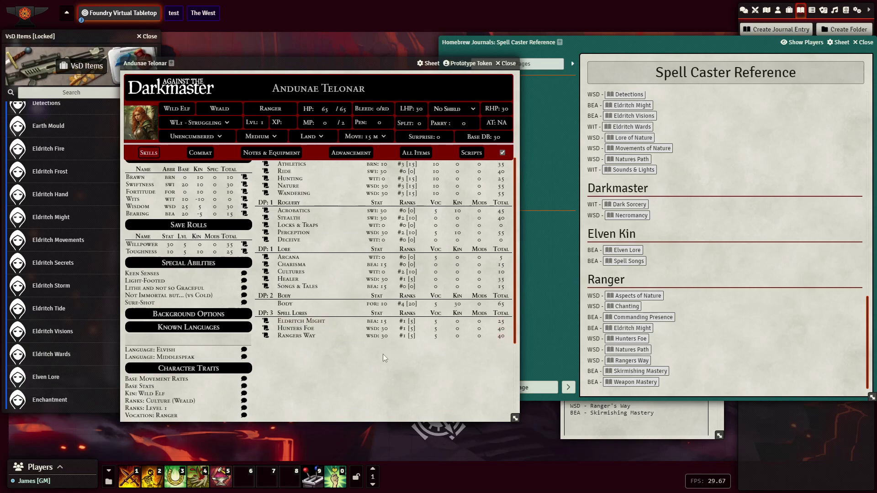
scroll(383, 354, "up", 4)
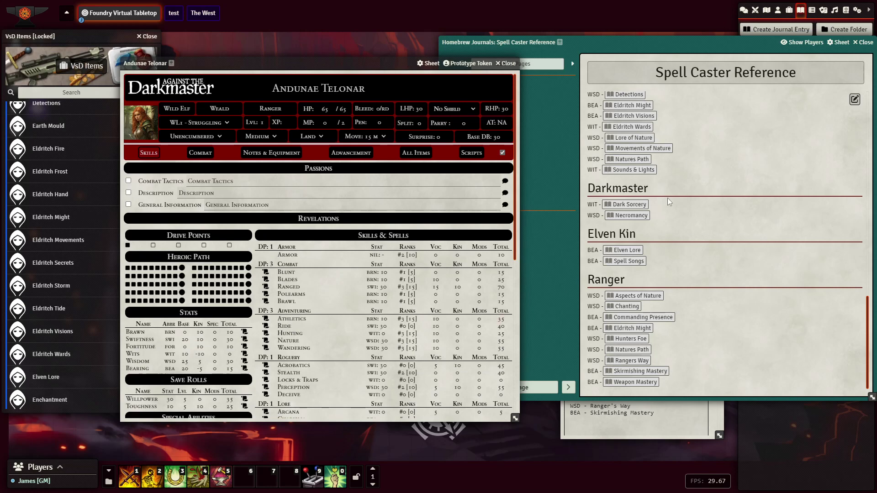
left_click(866, 42)
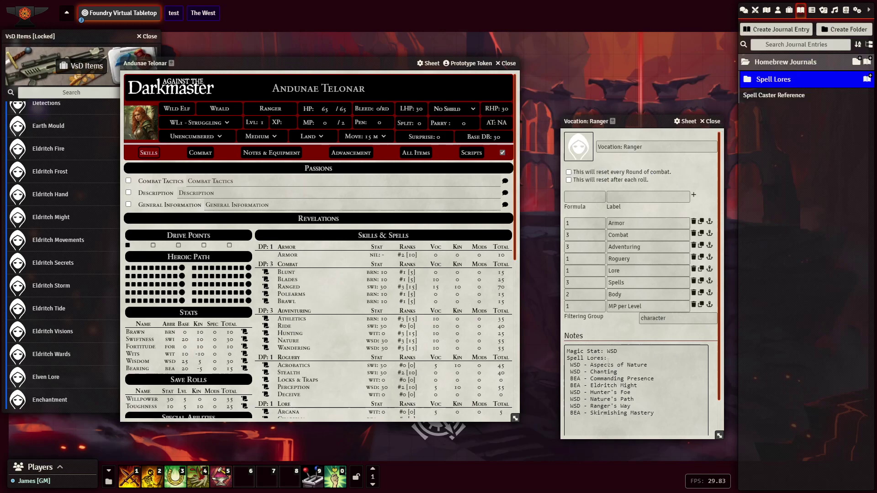
left_click(711, 124)
left_click_drag(309, 63, 399, 59)
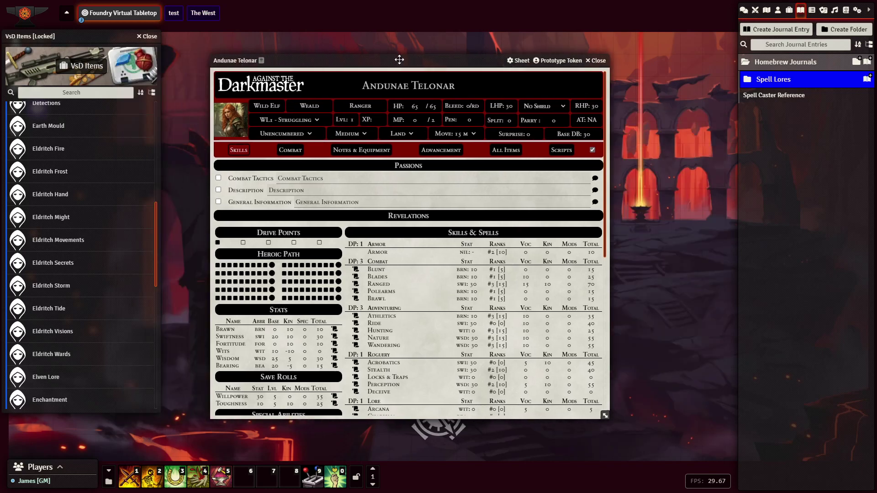
- Open the character's Magic Points pool and change the Stat/Lvl entry in its notes to 3
left_click(399, 121)
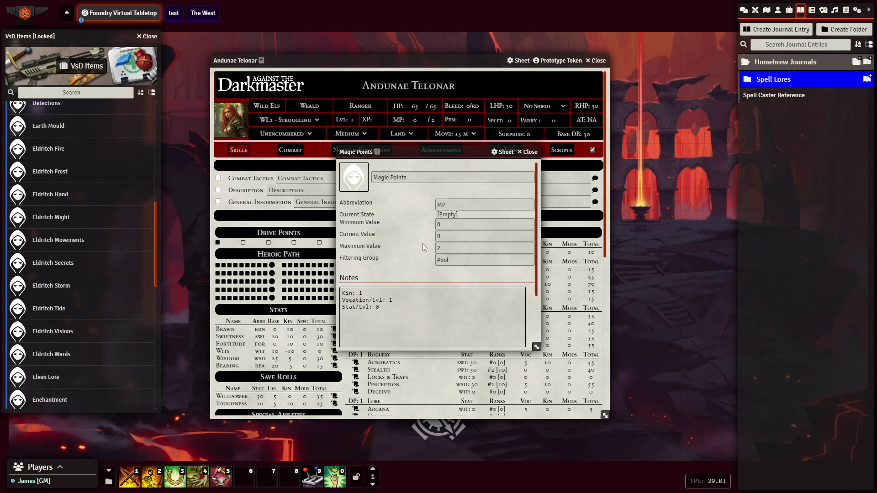
left_click(383, 308)
key("ctrl+a")
left_click(417, 323)
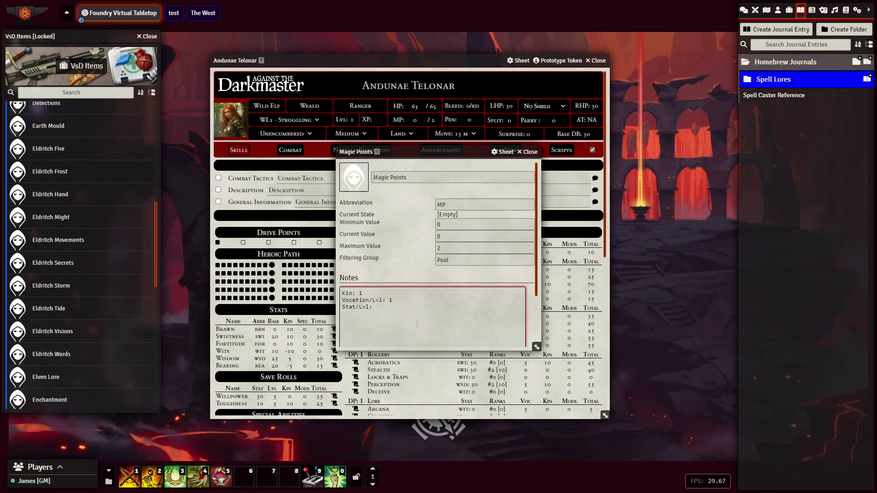
type("3")
- Set both the maximum and the current value of the Magic Points pool to 5
left_click(450, 246)
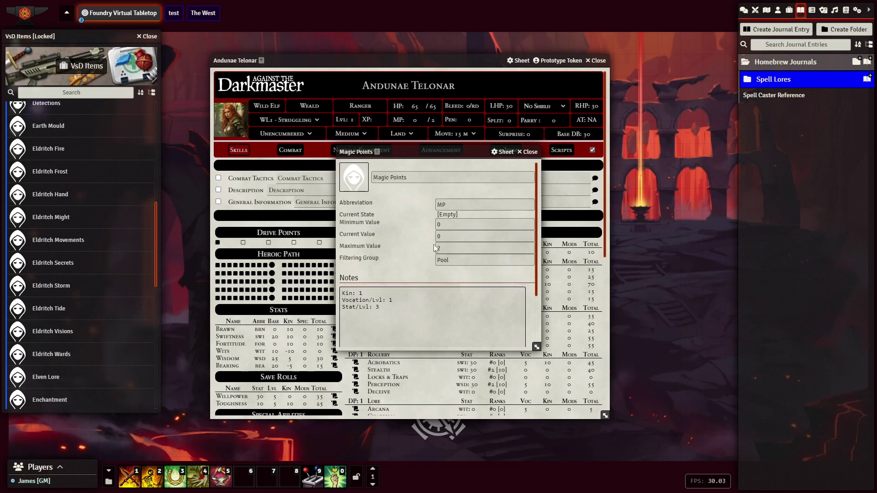
type("3")
key("Return")
left_click(444, 247)
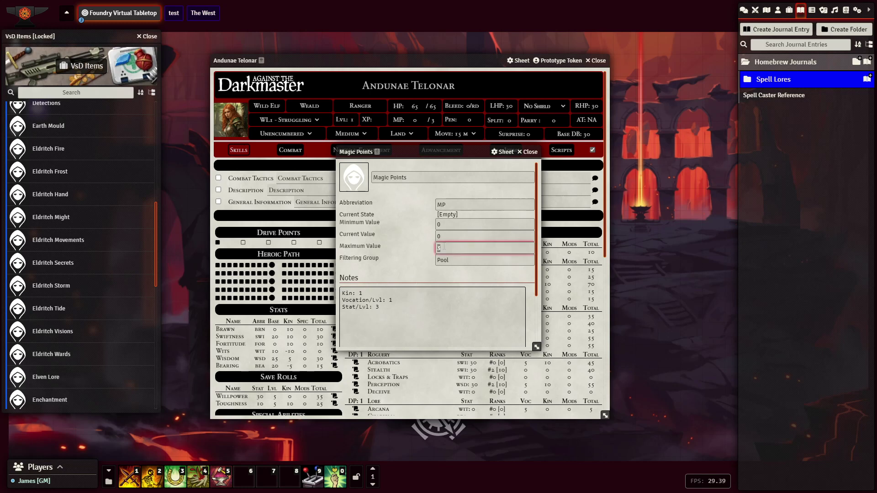
type("5")
key("Return")
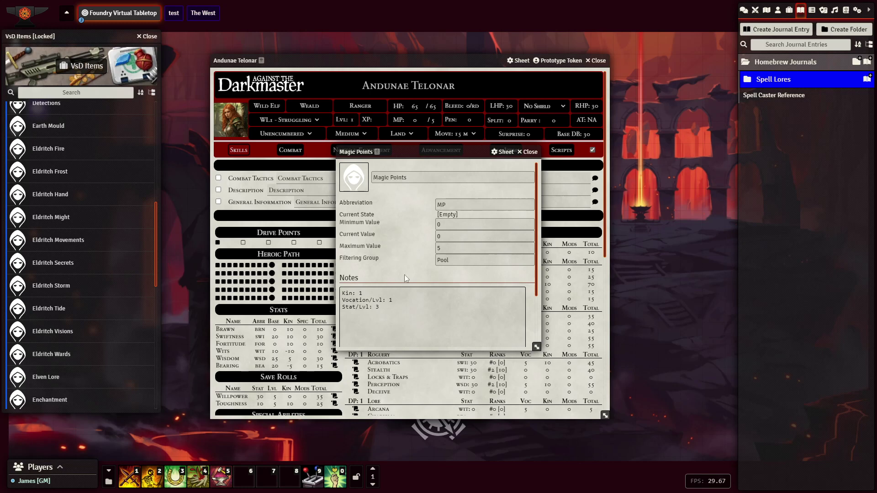
left_click(448, 236)
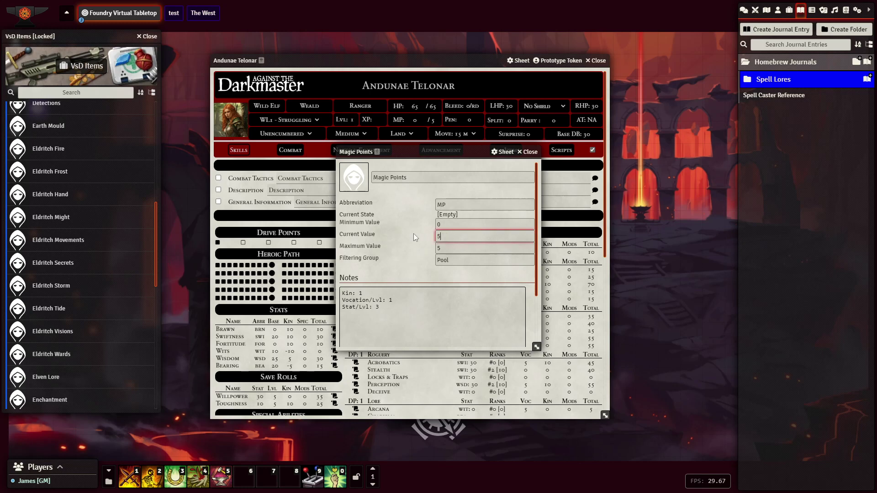
type("5")
key("Return")
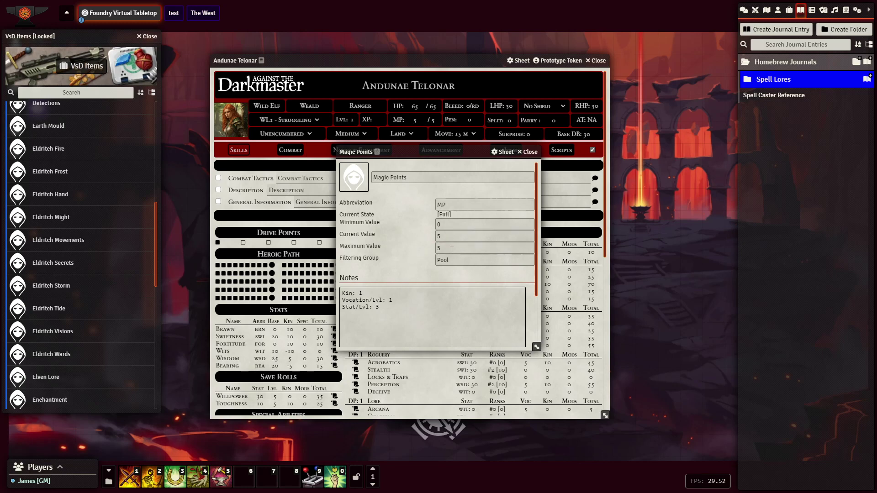
left_click(451, 249)
type("7")
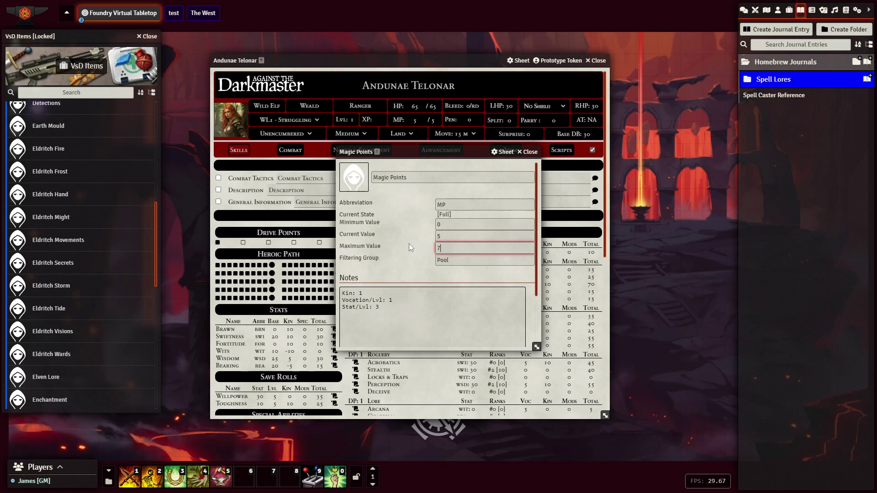
key("Return")
left_click(425, 249)
type("5")
key("Return")
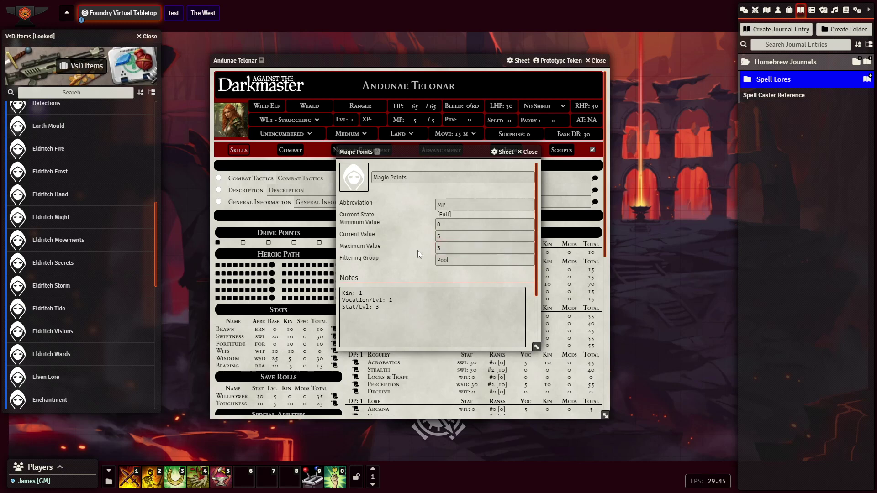
- Close the Magic Points item and examine the skills page down to the Language: Middlespeak entry
left_click(531, 152)
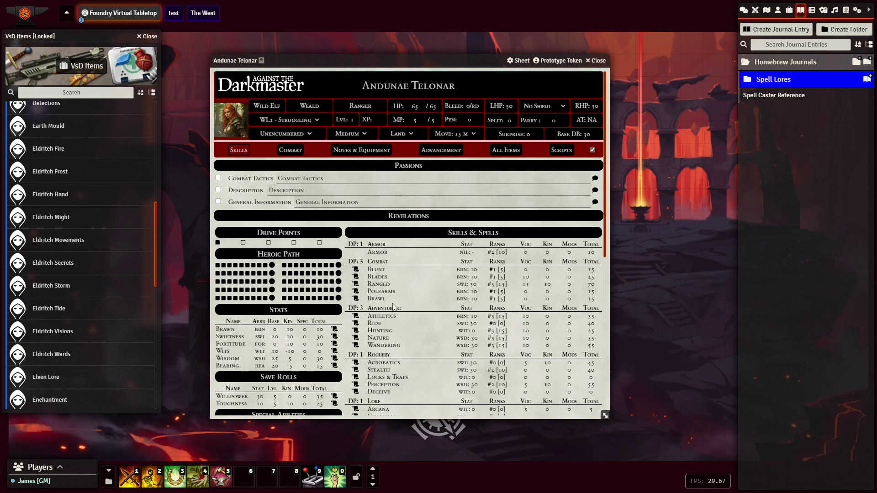
scroll(395, 297, "down", 2)
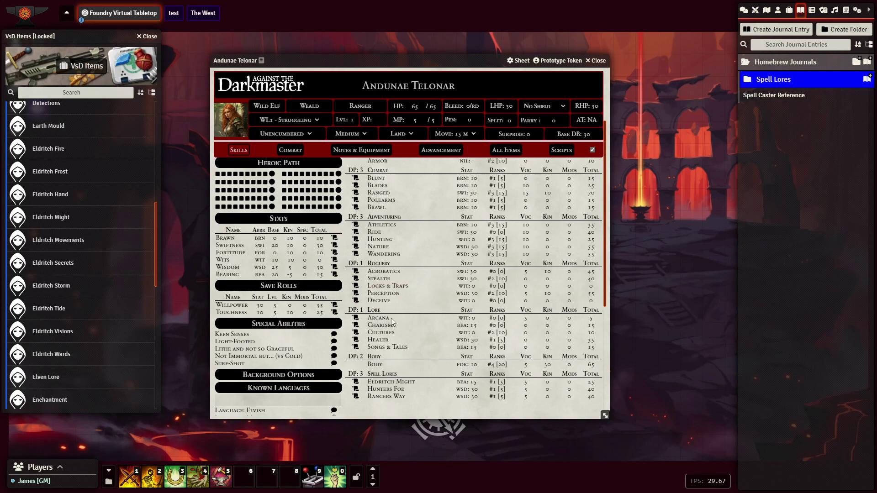
scroll(390, 323, "down", 3)
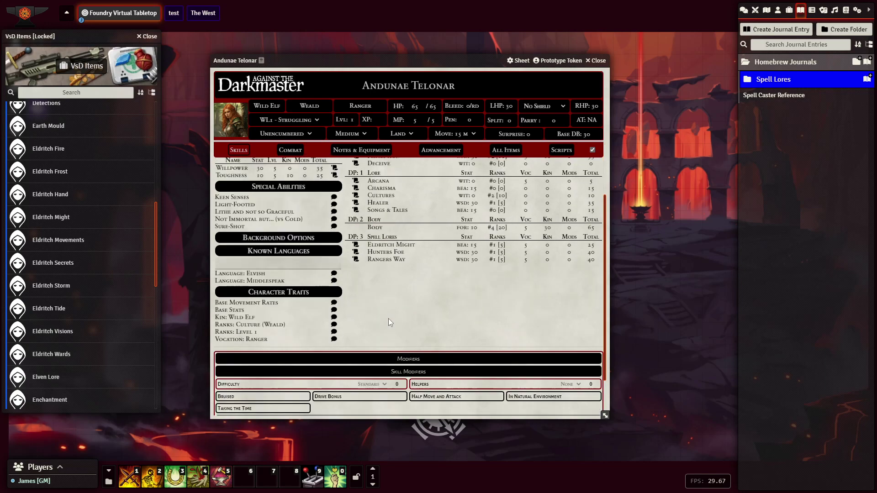
scroll(389, 323, "up", 1)
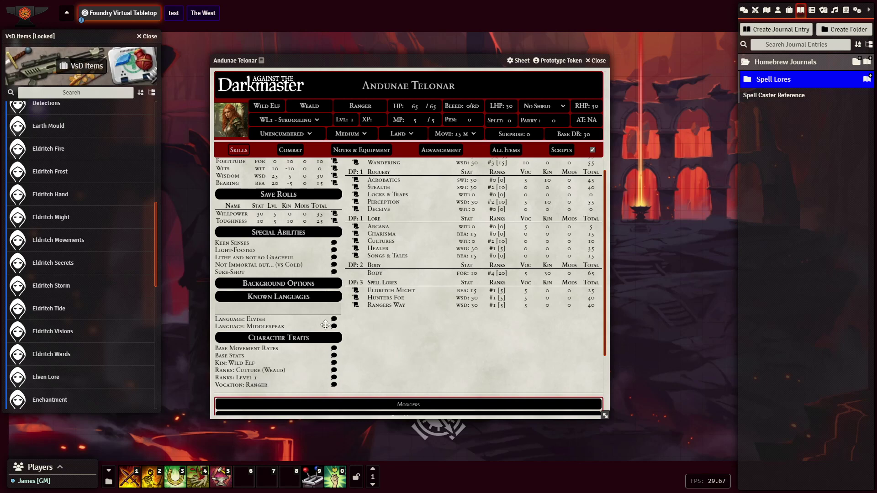
left_click(236, 326)
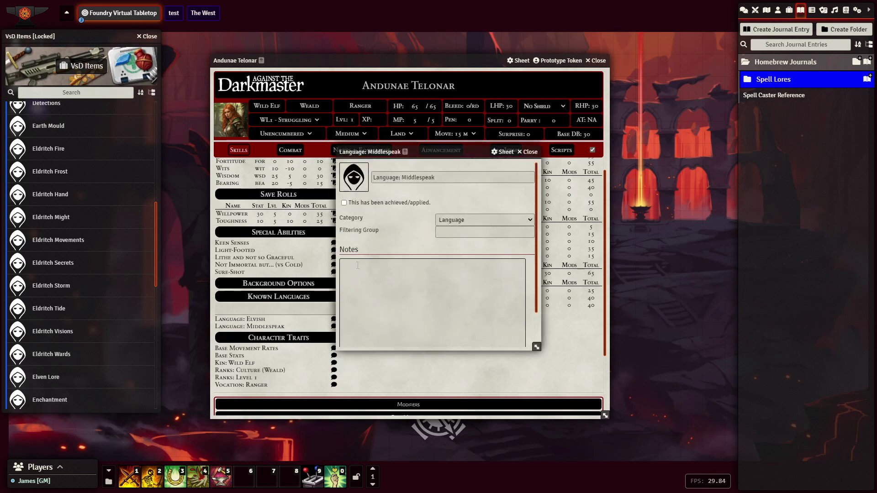
left_click(529, 152)
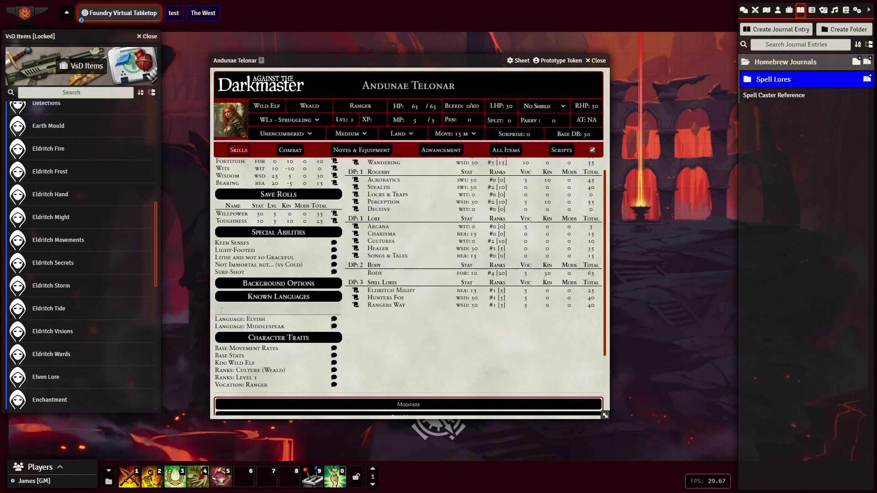
- Clone the Language: Middlespeak entry and name the copy "Flaw: Last Born (major)"
right_click(232, 326)
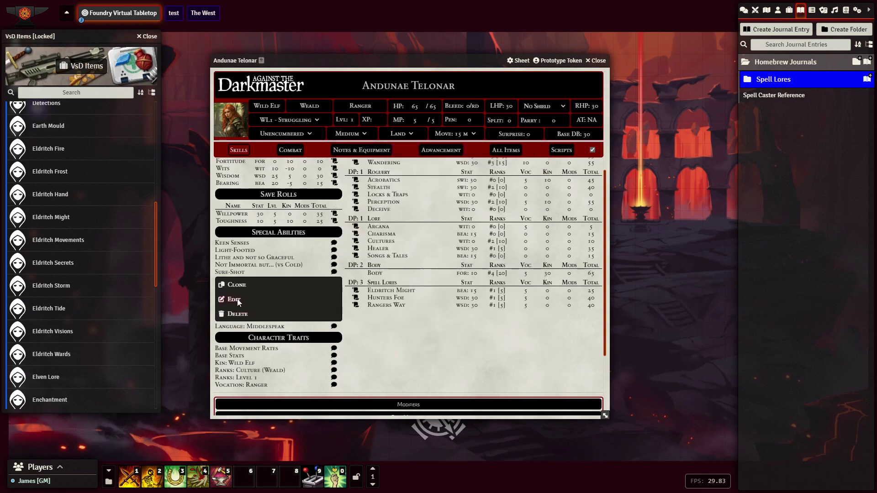
left_click(237, 285)
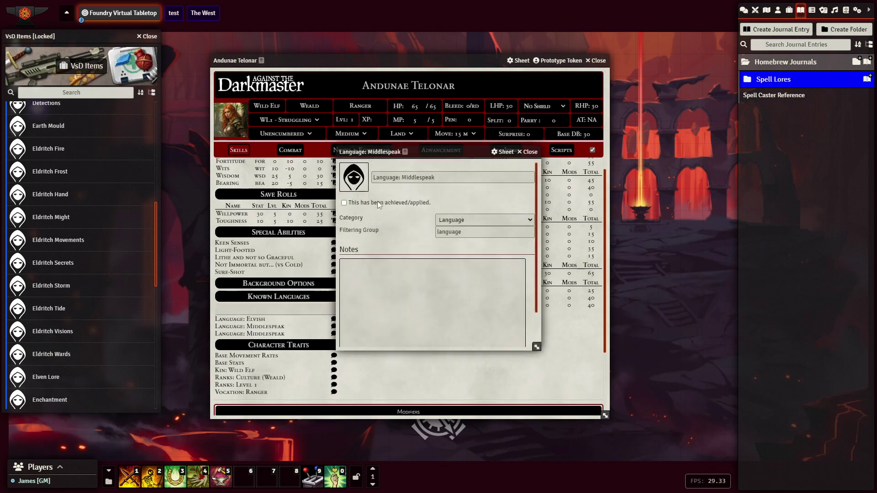
triple_click(438, 177)
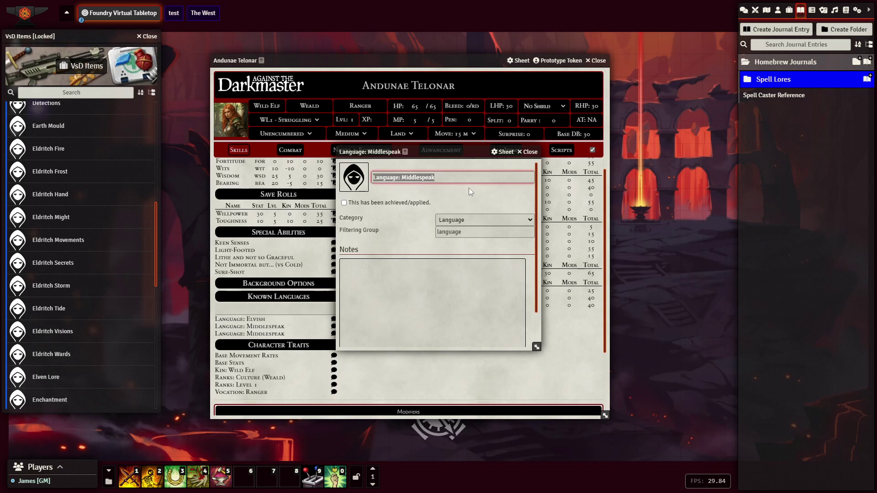
type("Flaw: ")
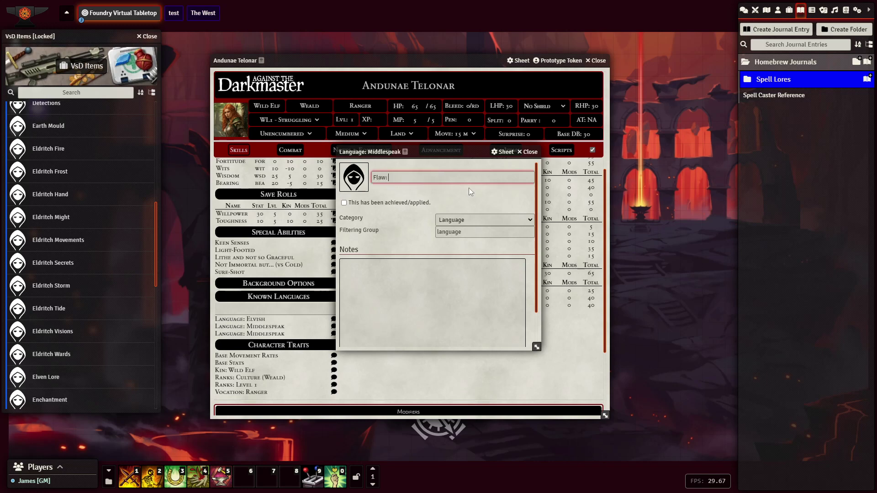
type("Last Born (major)")
key("Return")
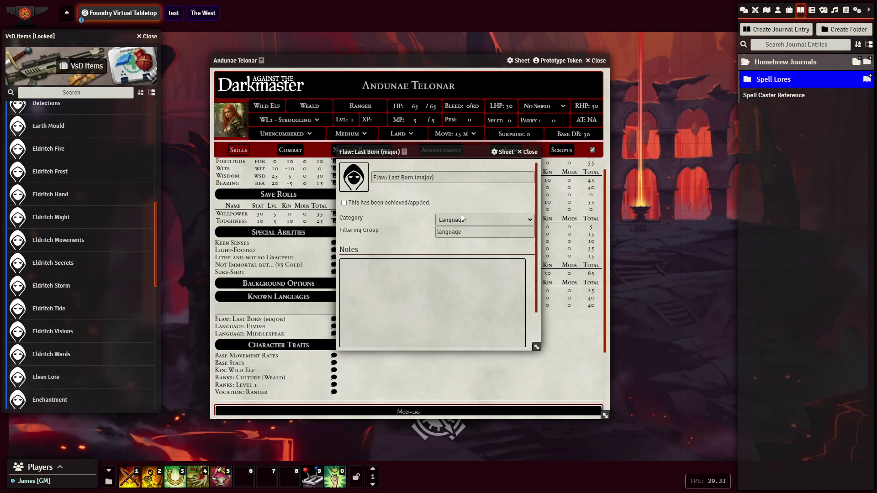
- Set the Last Born flaw's category to Background and clear its filtering group
left_click(455, 219)
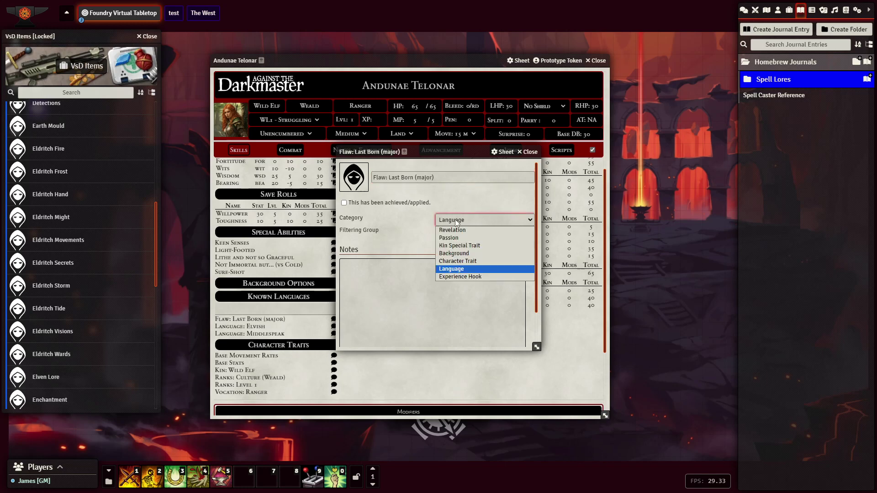
left_click(452, 254)
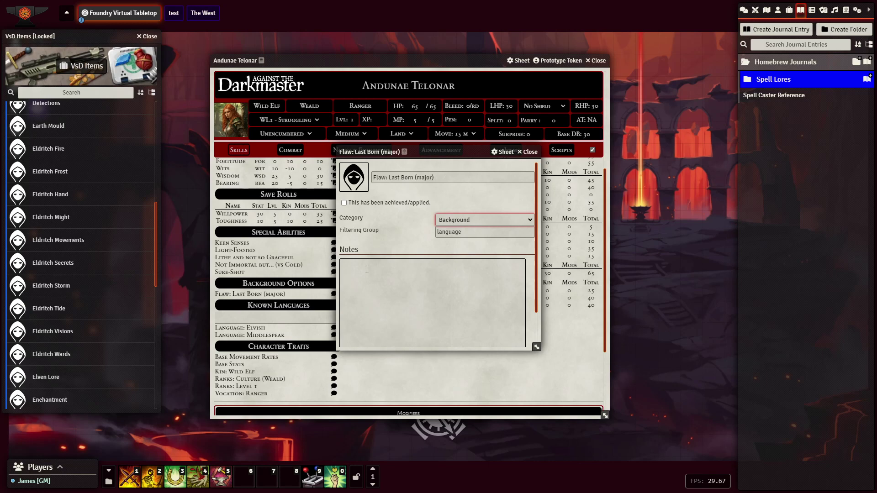
key("Tab")
key("BackSpace")
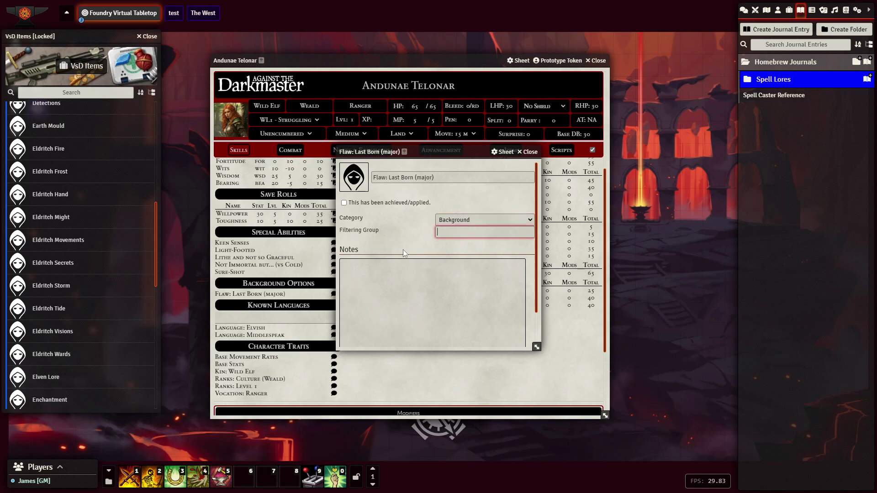
left_click(407, 243)
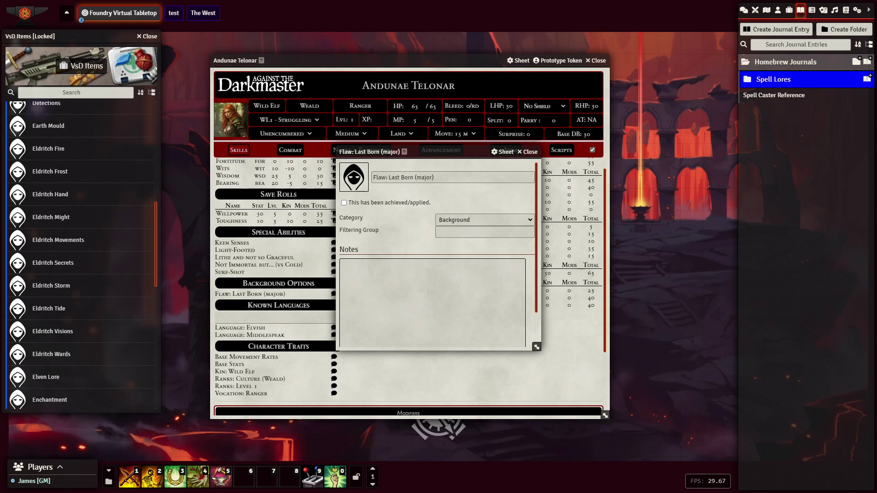
- Describe in the flaw's notes that Andunae is the last natural born elf in the West, with -20% to social interactions with other elves
left_click(458, 314)
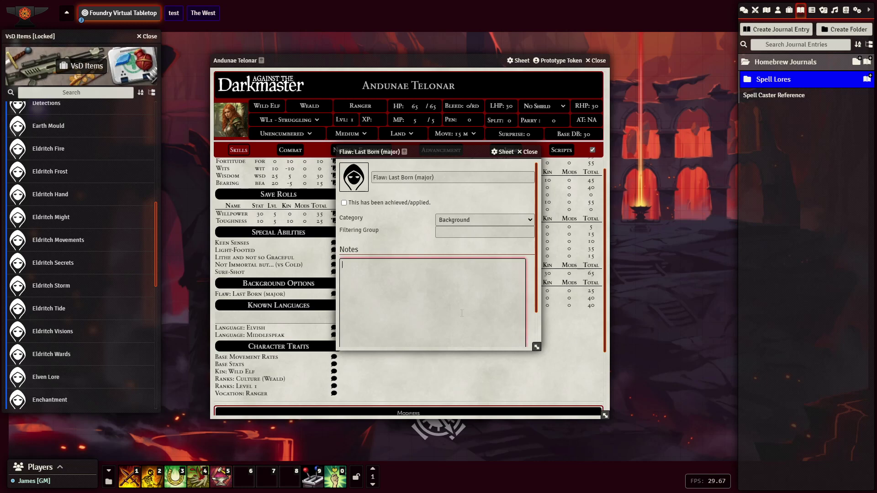
type("Andunae is the last natural born elf in the West and ALL elves know of her. This gives her a -20% to any social interations with other elves.")
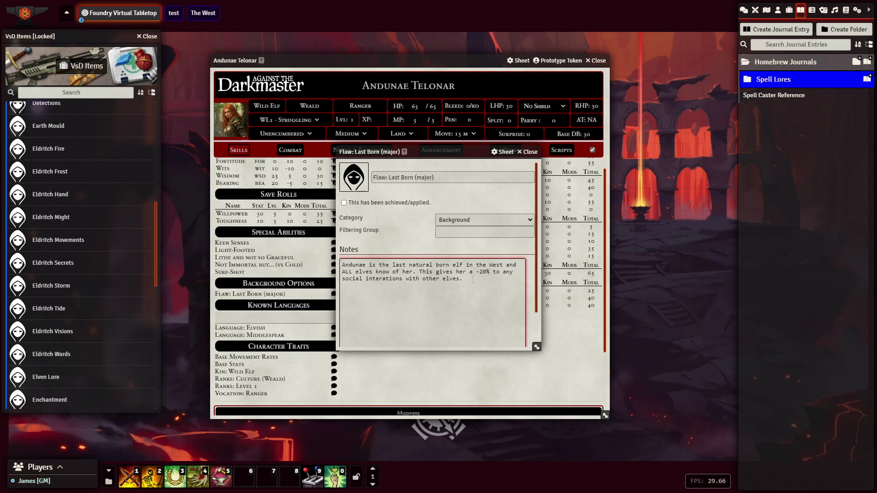
left_click(433, 246)
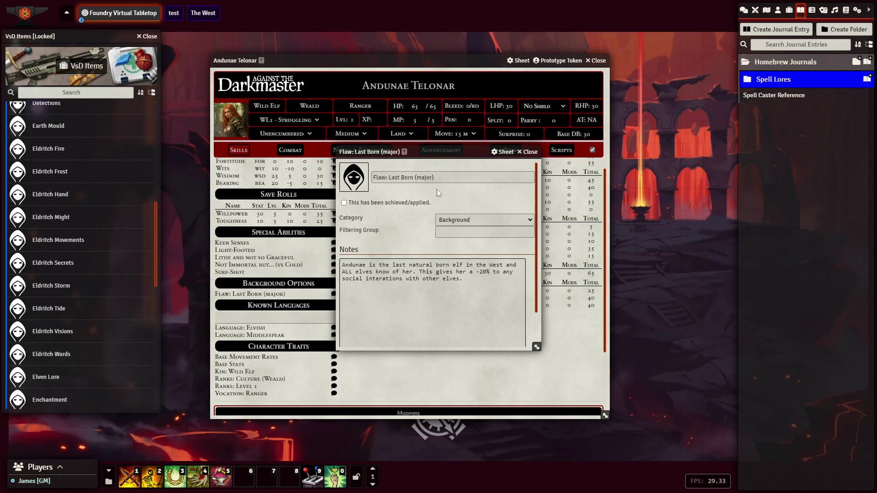
- Clone the Sure-Shot special ability and name the copy "Flaw: Last Born (major)"
left_click_drag(436, 153, 533, 194)
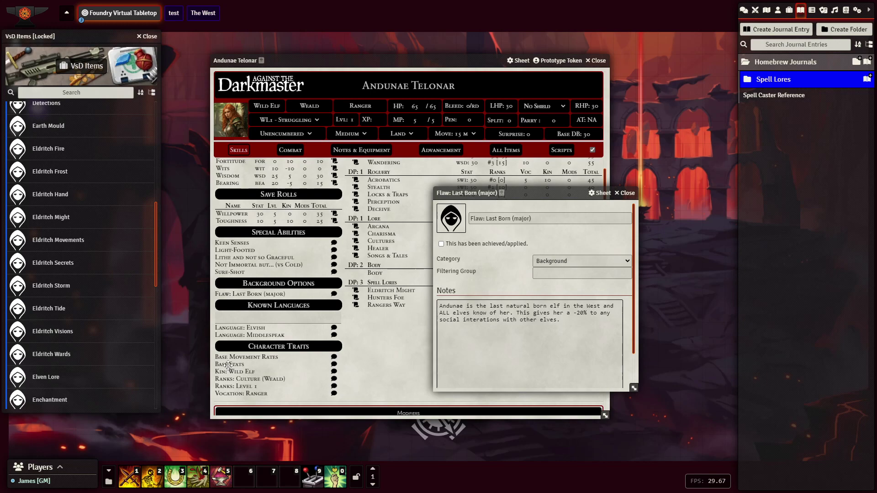
left_click(229, 273)
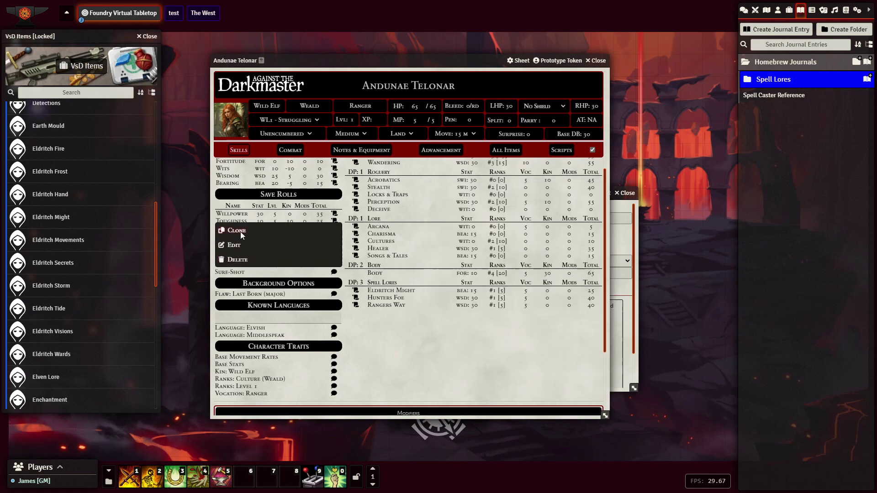
left_click(241, 232)
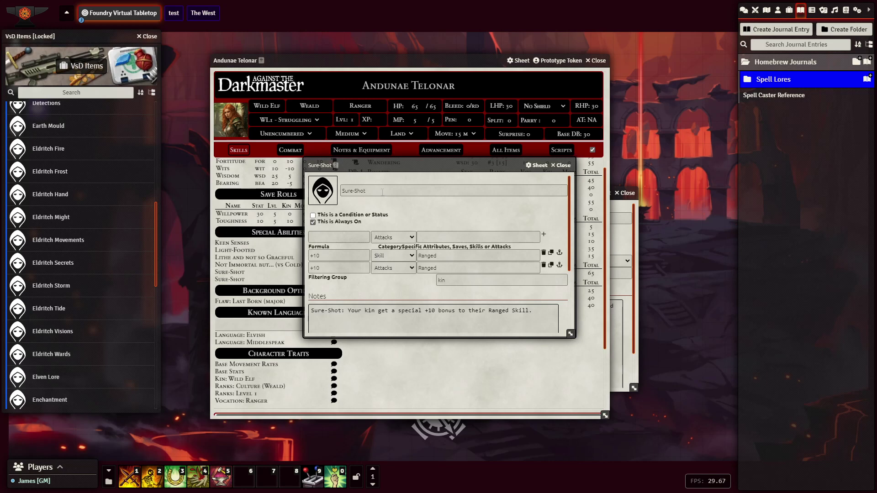
left_click(382, 191)
type("Flaw")
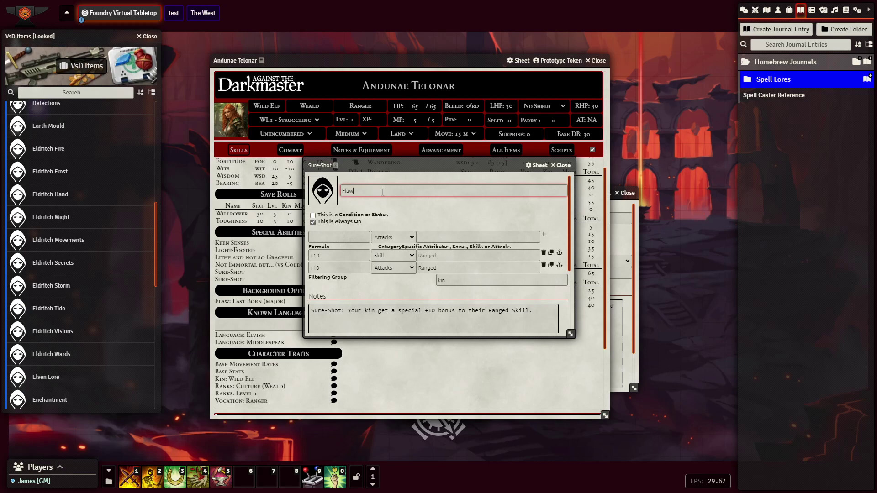
type(": Last Born (major)")
left_click(404, 207)
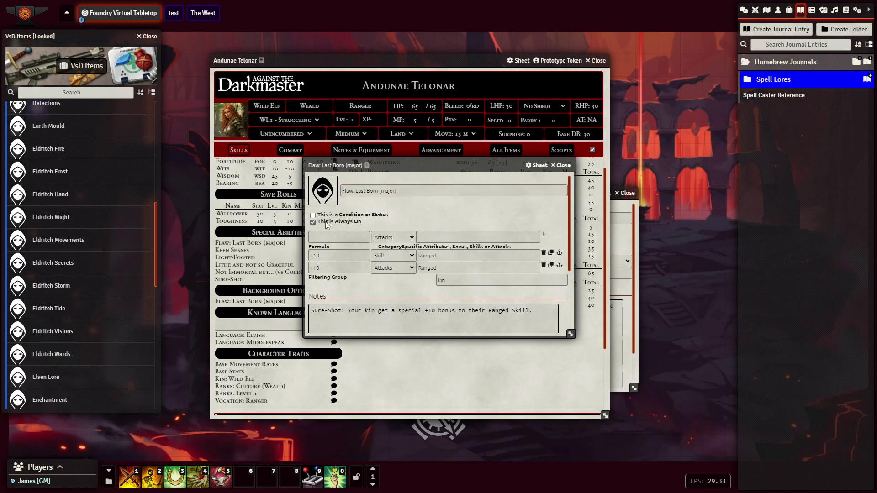
- Make the Last Born modifier a condition or status that resets after each roll instead of always on, and move its window aside
left_click(313, 215)
left_click(313, 222)
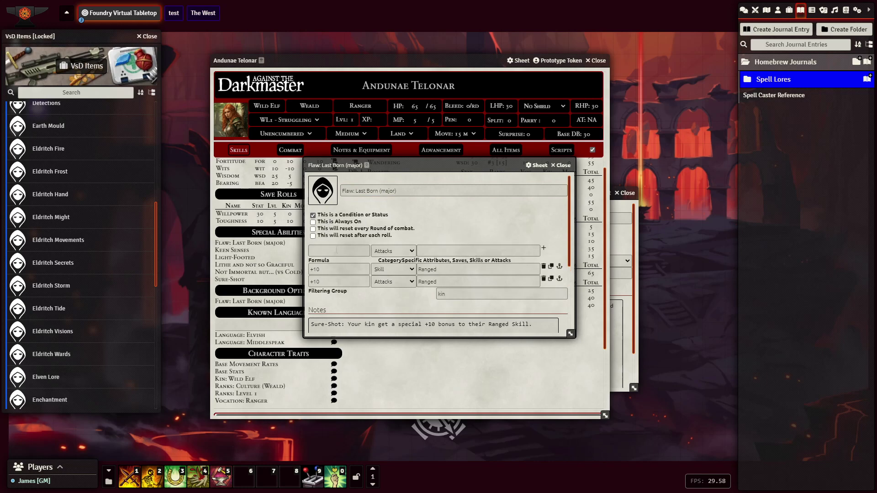
left_click(313, 236)
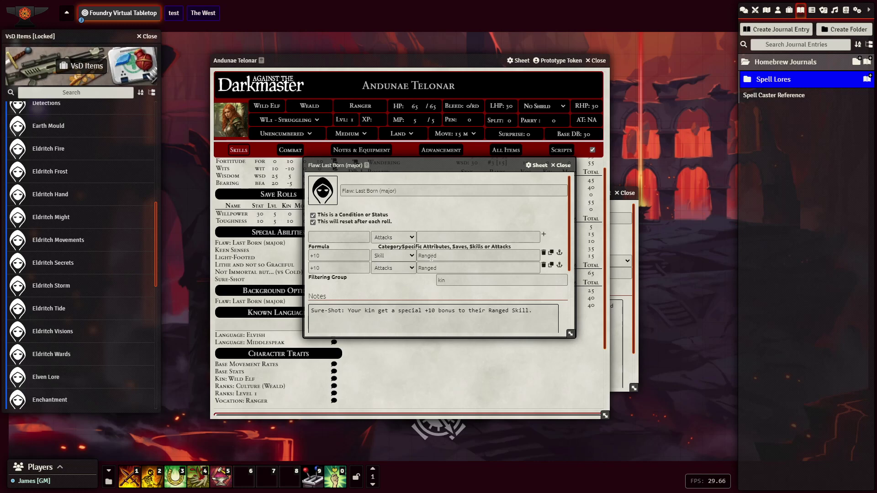
left_click_drag(439, 163, 330, 214)
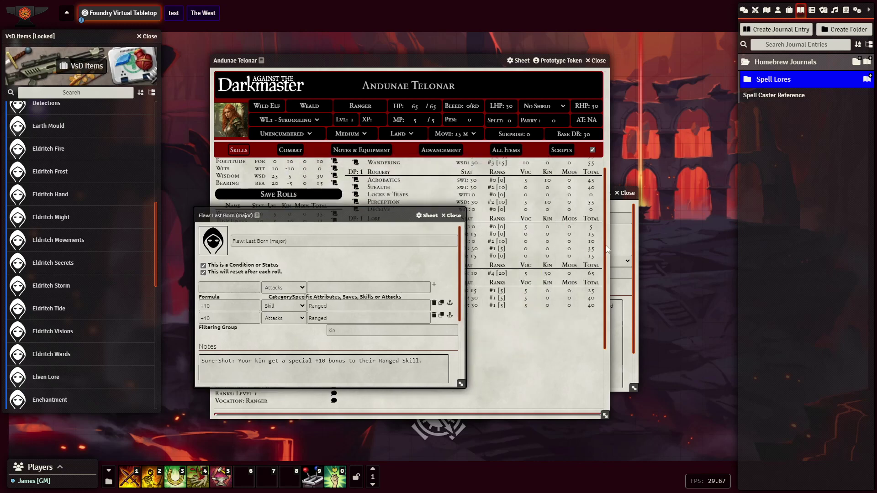
- Arrange both Last Born windows for comparison and set the condition's Skill modifier to -20 for Charisma
left_click(621, 242)
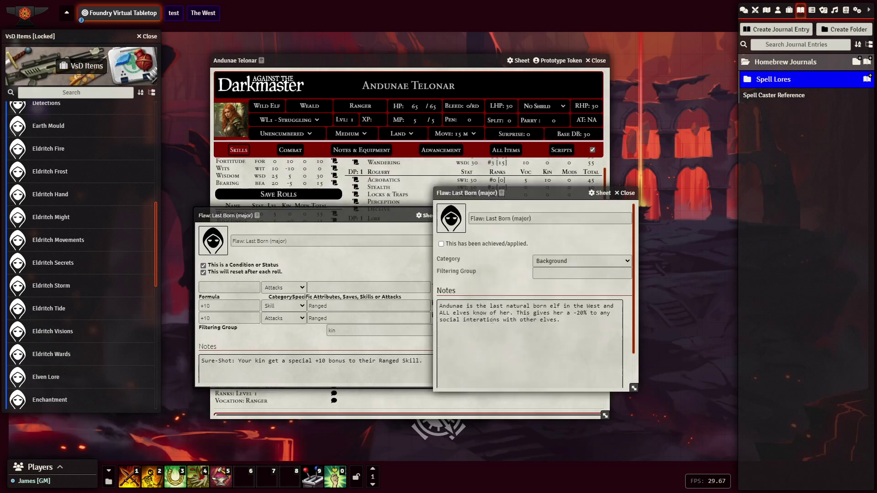
left_click_drag(522, 194, 657, 270)
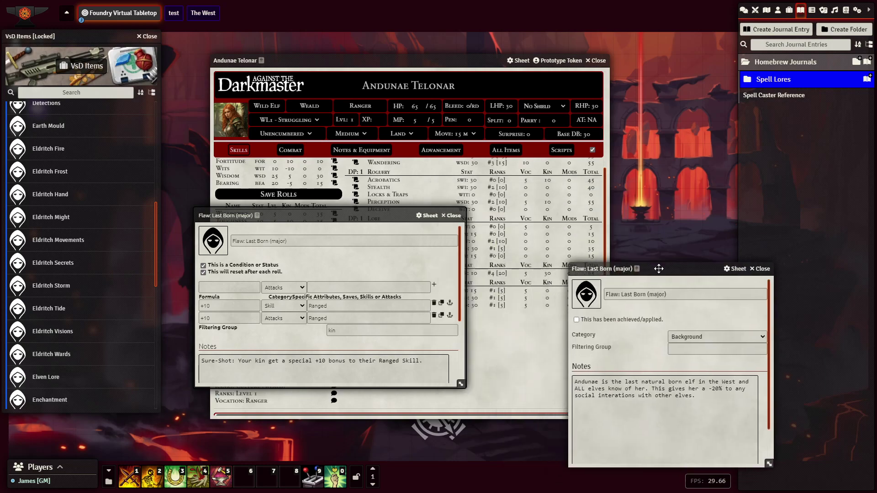
left_click_drag(343, 218, 178, 223)
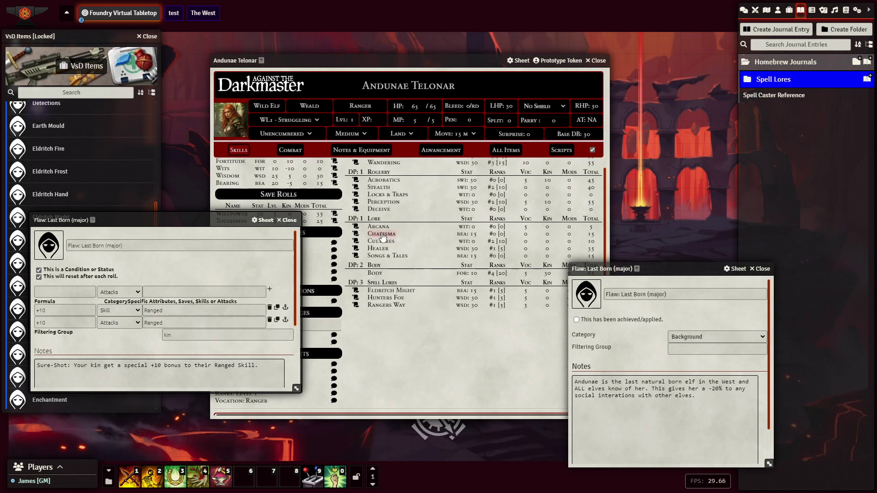
left_click_drag(183, 222, 341, 236)
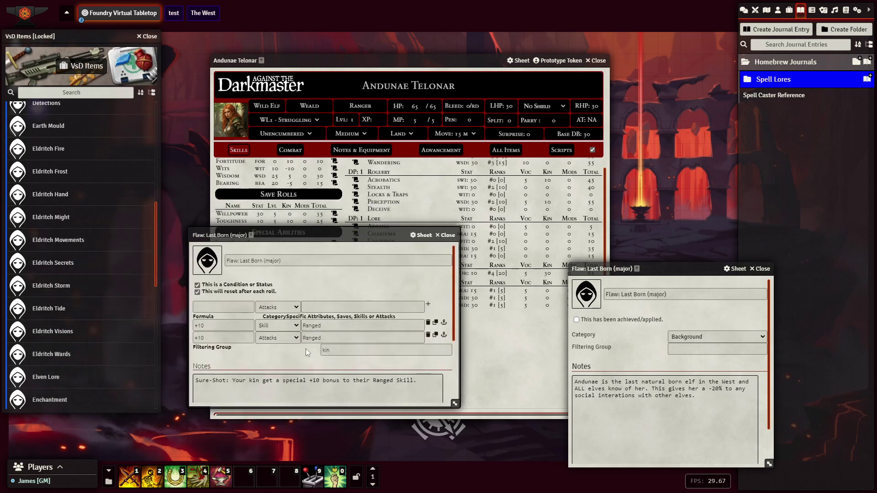
left_click(222, 325)
type("-20")
left_click(324, 326)
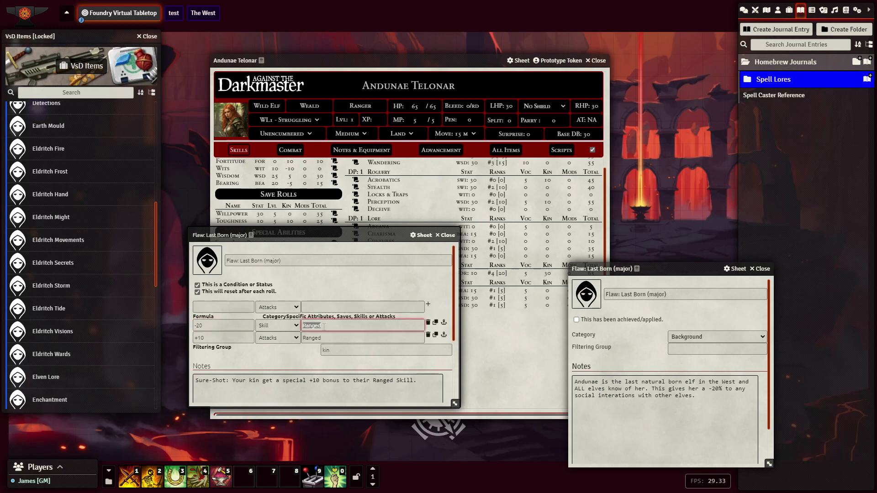
type("Charisma")
left_click(301, 354)
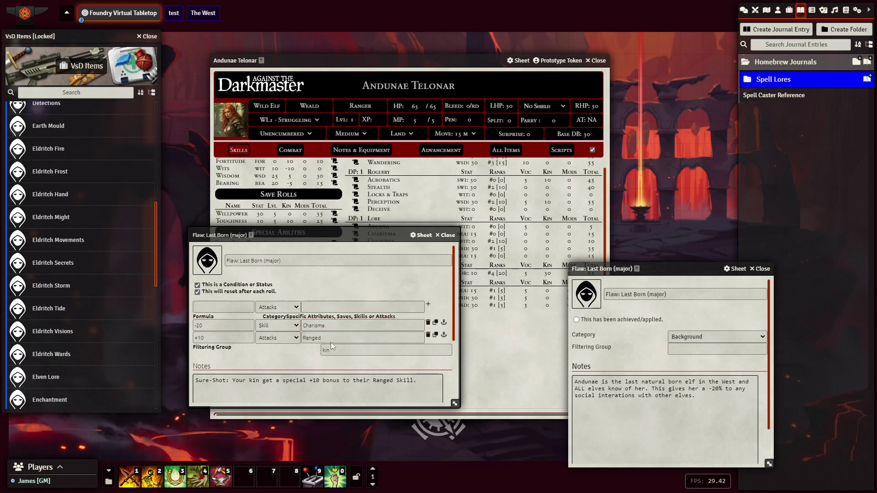
- Remove the Attacks modifier row from the Last Born condition and set its filtering group to background
left_click(428, 336)
double_click(358, 340)
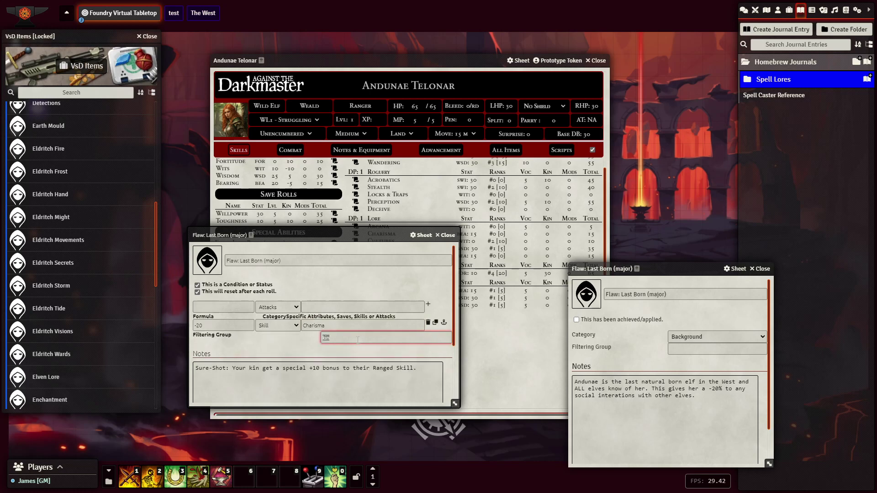
type("background")
left_click(290, 350)
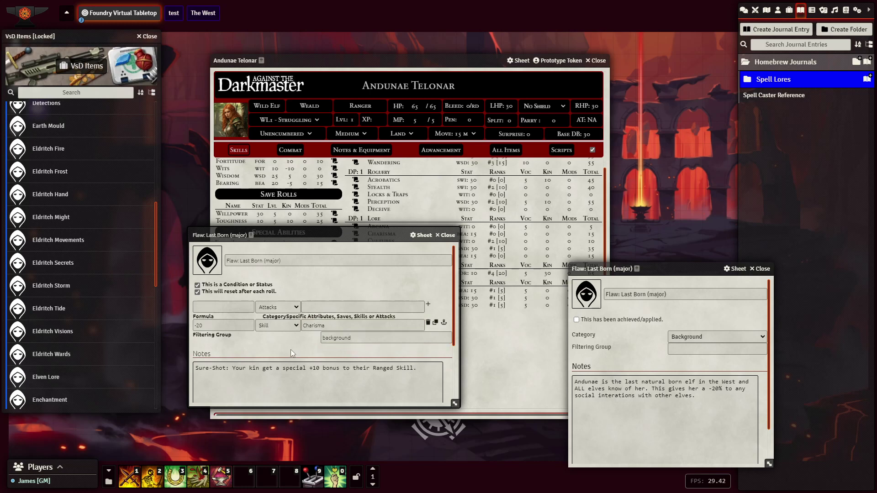
- Replace the Last Born condition's notes with the notes text copied from the Last Born background item
triple_click(653, 390)
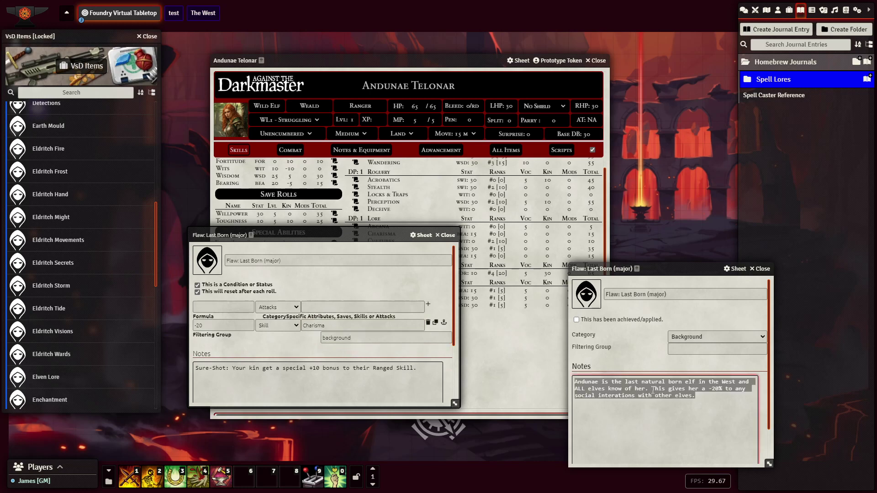
key("ctrl+c")
triple_click(251, 384)
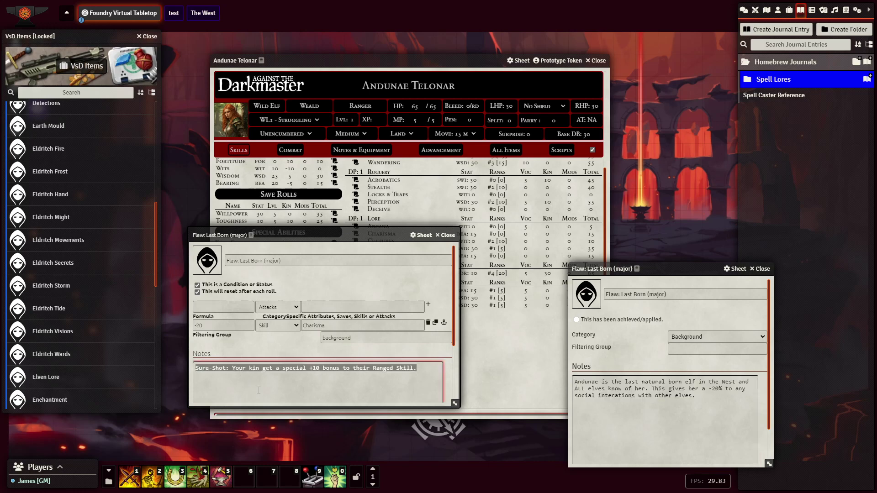
key("ctrl+v")
left_click(271, 350)
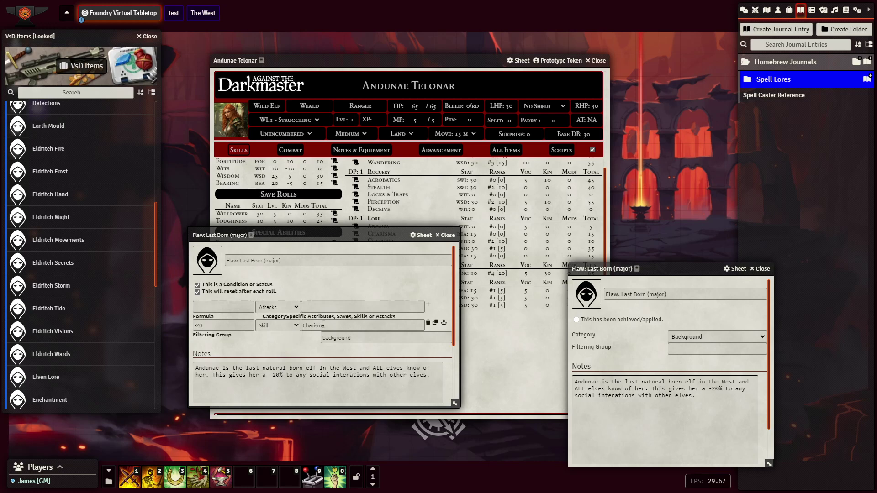
- Rename the condition as Flaw: Last Born (major) (Interacting with Elves) and close its window
triple_click(301, 260)
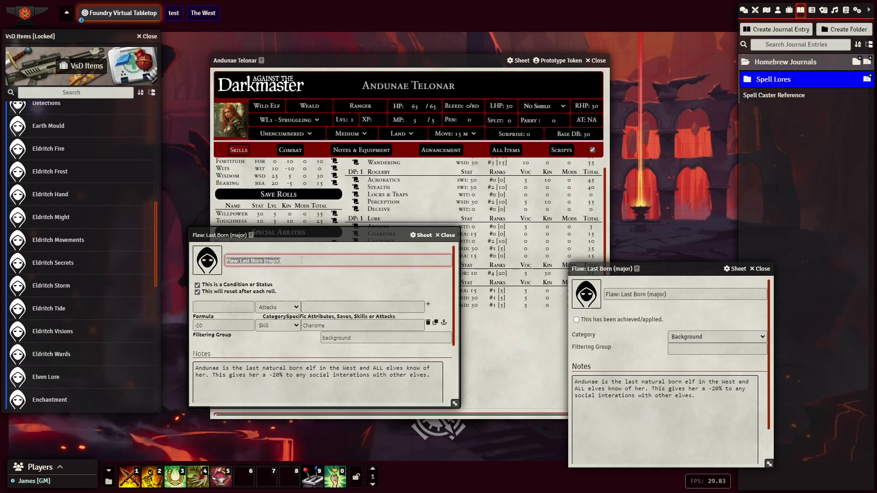
left_click(292, 260)
type("(Int")
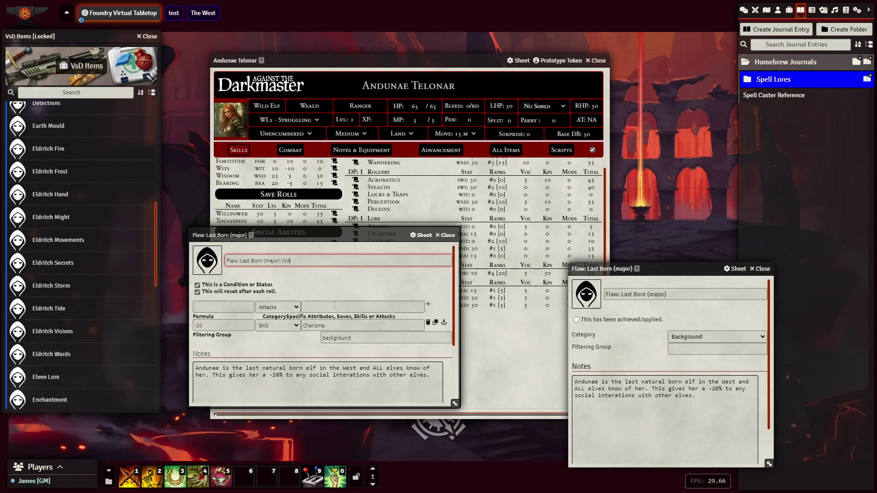
type("eracting with Elves")
left_click(310, 281)
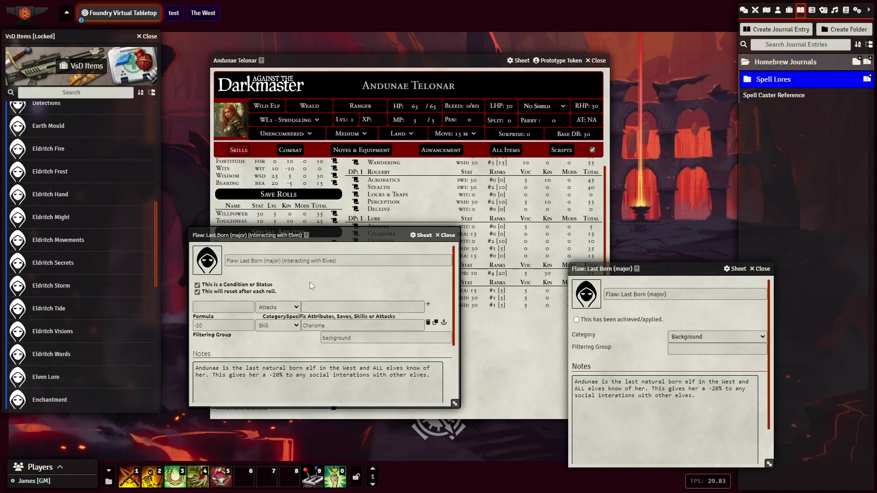
left_click(450, 237)
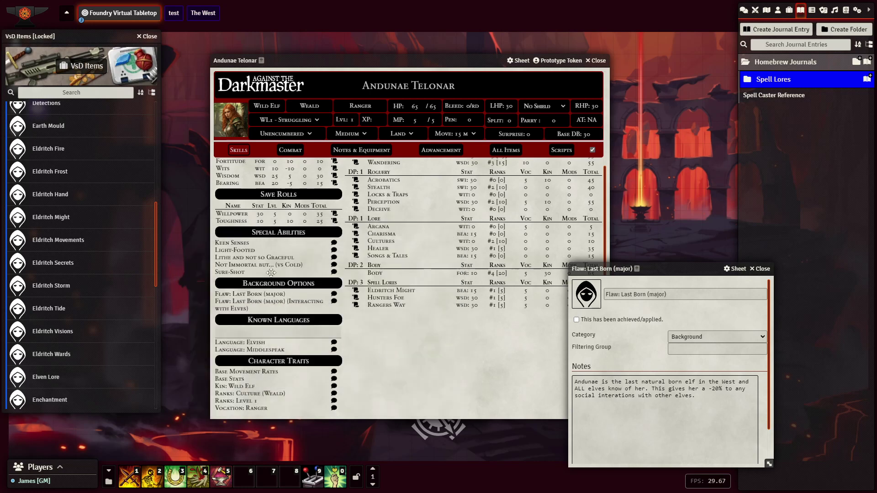
- Close the original Flaw: Last Born (major) item and delete it from Background Options, keeping the Interacting with Elves version
mouse_move(303, 301)
left_click(760, 268)
right_click(238, 295)
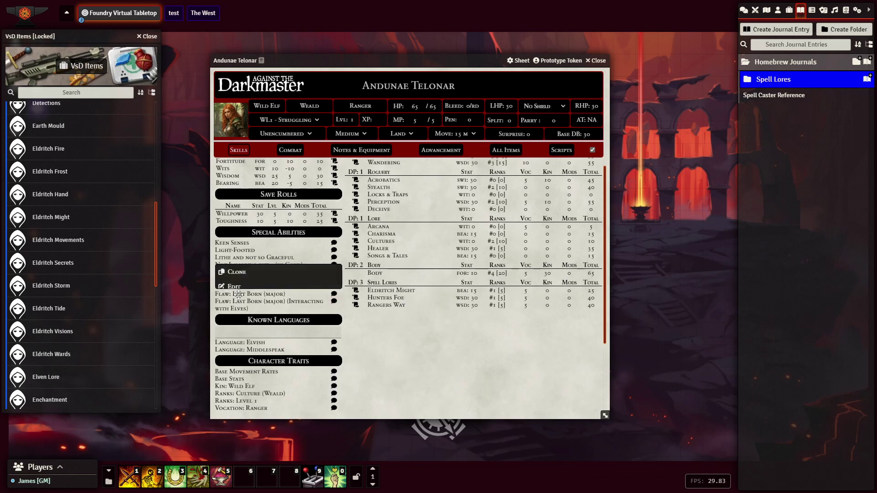
left_click(237, 281)
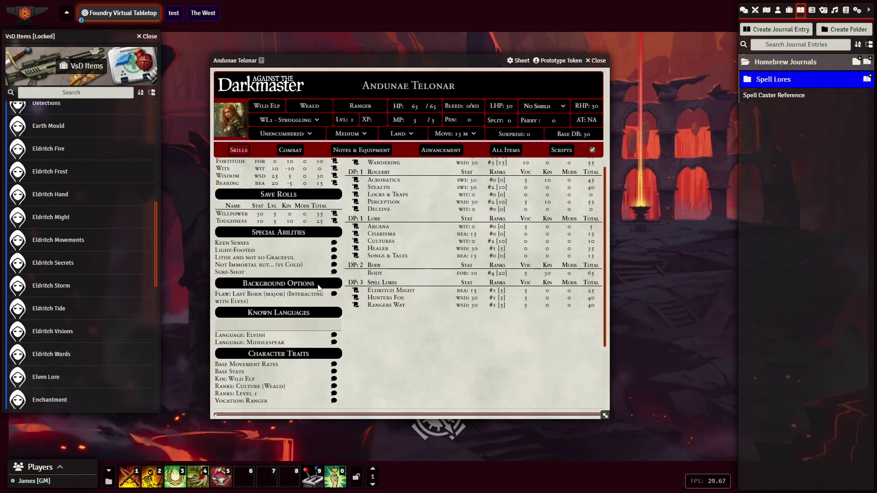
- Clone the Language: Elvish item and rename the copy as Flaw: Path Sworn
right_click(247, 335)
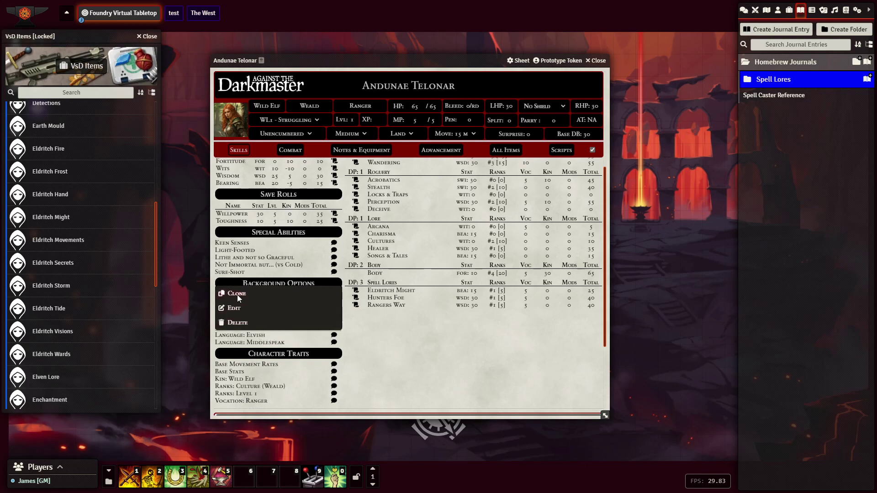
left_click(237, 294)
left_click(438, 182)
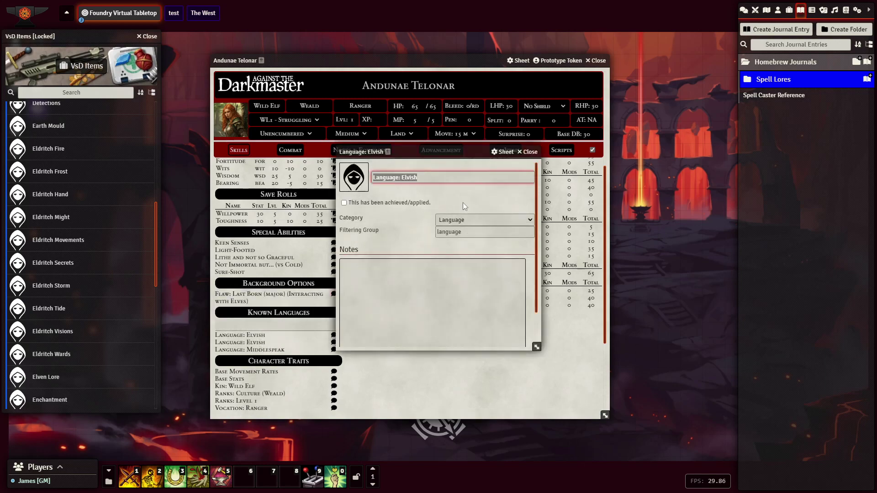
type("Flaw:")
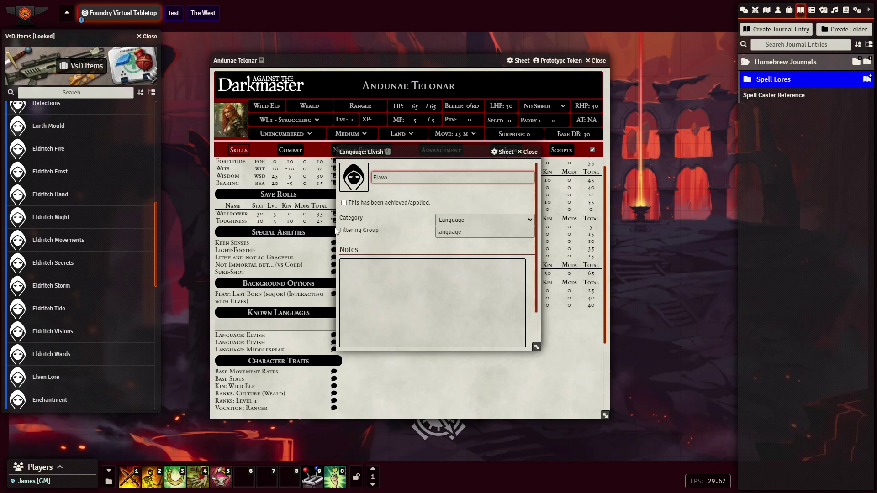
type(" Path SM")
type("orn")
key("Return")
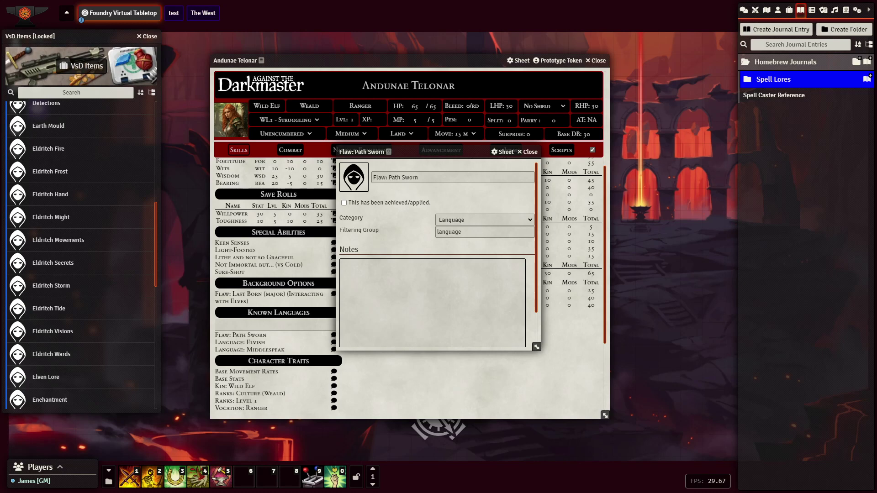
- Enter "Whenever you agree to do something, you must do it." as the Path Sworn notes and set the category to Background
left_click(419, 292)
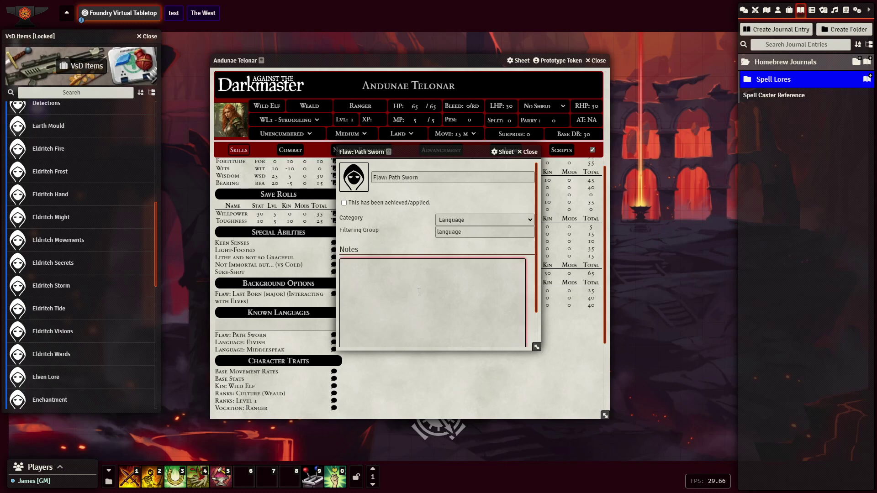
key("ctrl+v")
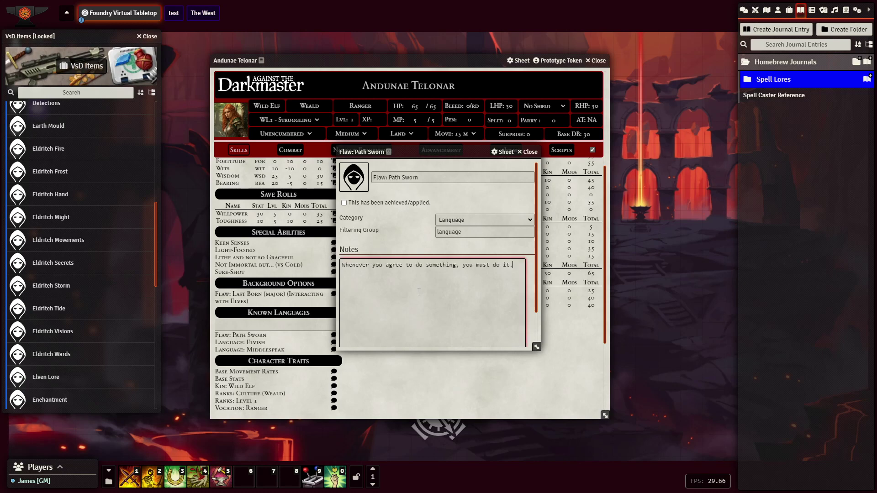
left_click(472, 219)
left_click(461, 253)
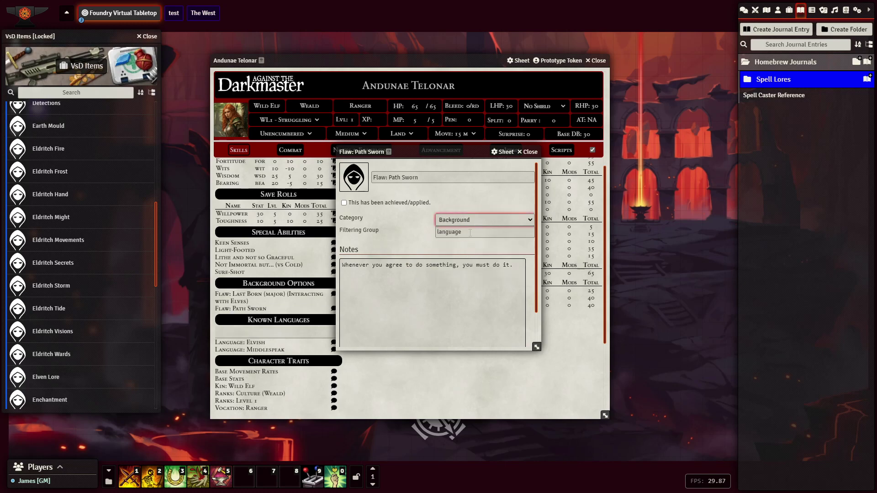
- Clear the flaw's filtering group, rename it Flaw: Path Sworn (minor), and close its window
left_click(469, 232)
key("BackSpace")
key("Return")
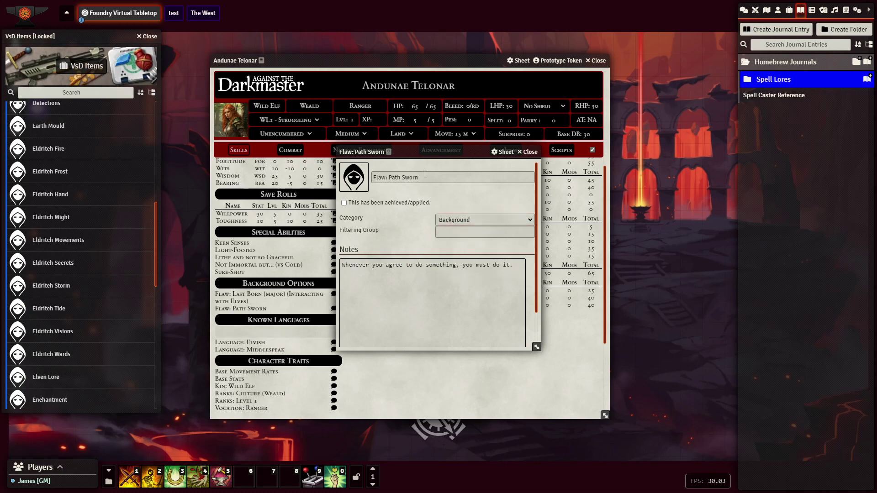
left_click(444, 196)
left_click(529, 152)
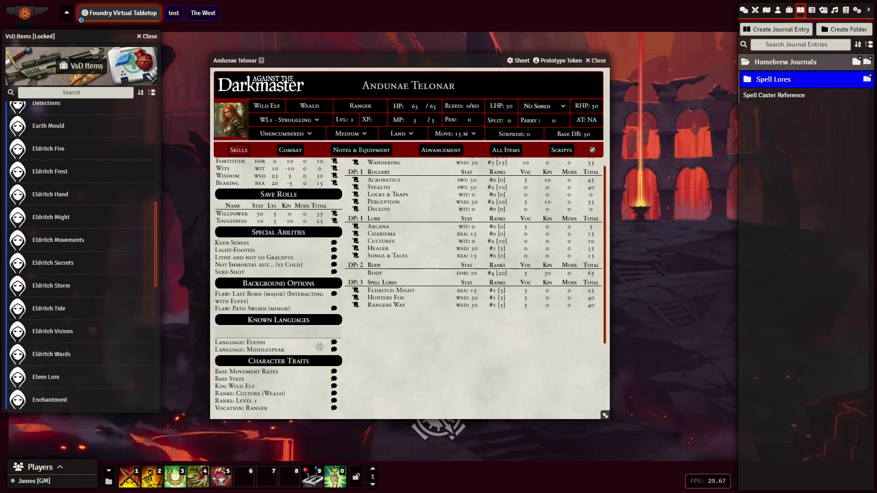
- Clone the Path Sworn flaw and rename the copy as Flaw: Fear of Undead (minor)
right_click(233, 309)
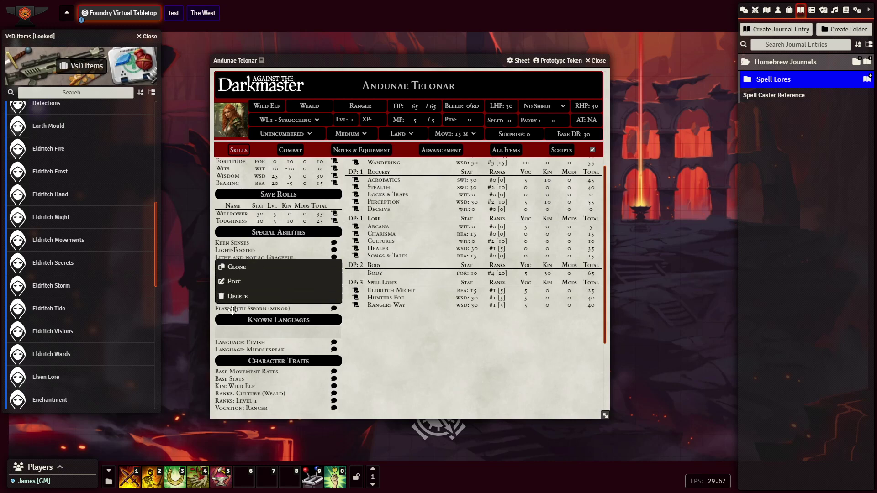
left_click(241, 269)
triple_click(425, 176)
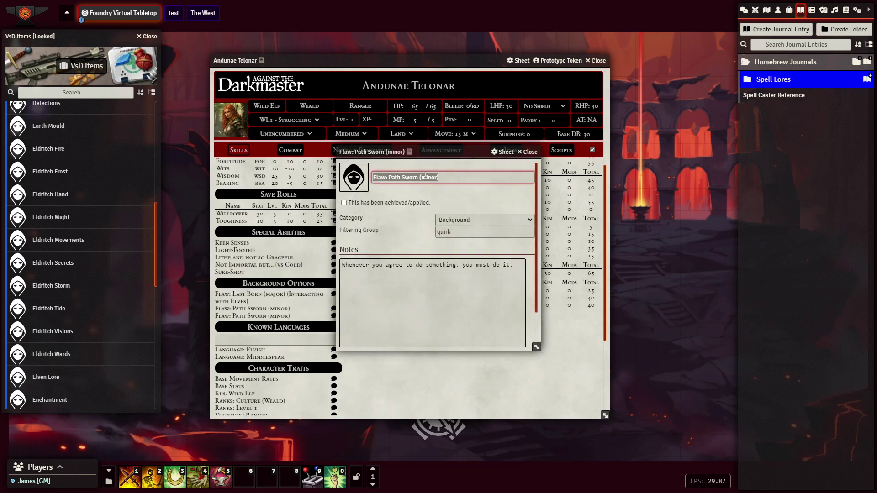
left_click(389, 177)
left_click(450, 178, "shift")
type("Phobi")
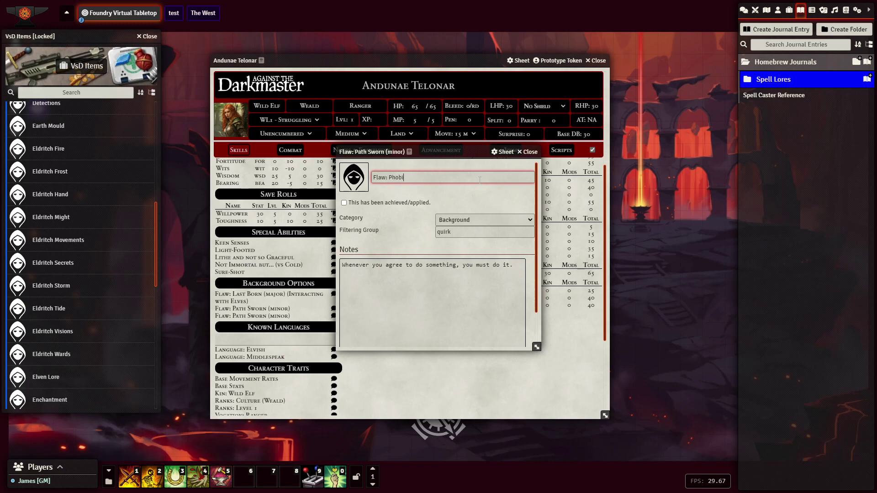
type("a ")
type("(")
type("Unde")
type("ad")
key("BackSpace")
key("BackSpace")
key("BackSpace")
key("BackSpace")
key("BackSpace")
key("BackSpace")
type("(Un")
type("dead (")
type("minor)")
type(")")
key("Left")
type("of")
key("Left")
key("BackSpace")
key("BackSpace")
key("BackSpace")
key("BackSpace")
key("BackSpace")
type("ear")
key("Return")
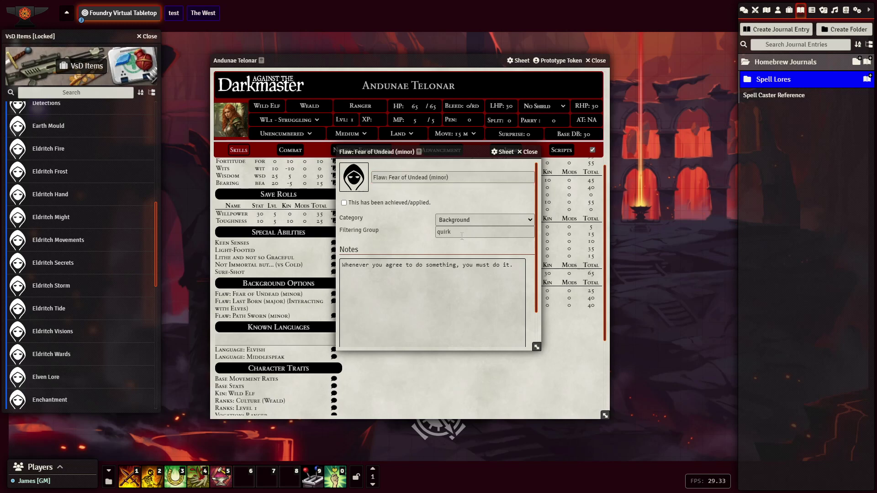
- Clear the Fear of Undead flaw's filtering group and replace its notes with "Phobia of the undead"
left_click(462, 235)
key("BackSpace")
key("BackSpace")
key("BackSpace")
key("BackSpace")
key("BackSpace")
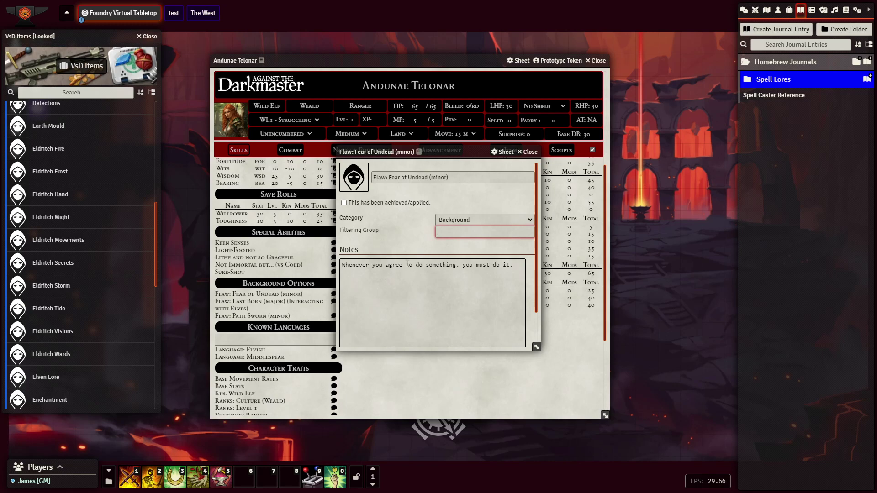
left_click(413, 242)
left_click(451, 235)
key("Escape")
triple_click(441, 301)
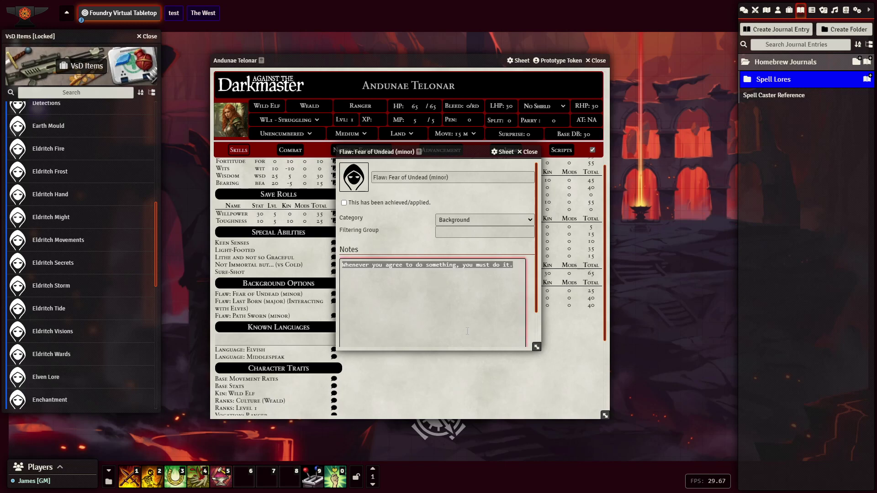
type("Phobia of the undead")
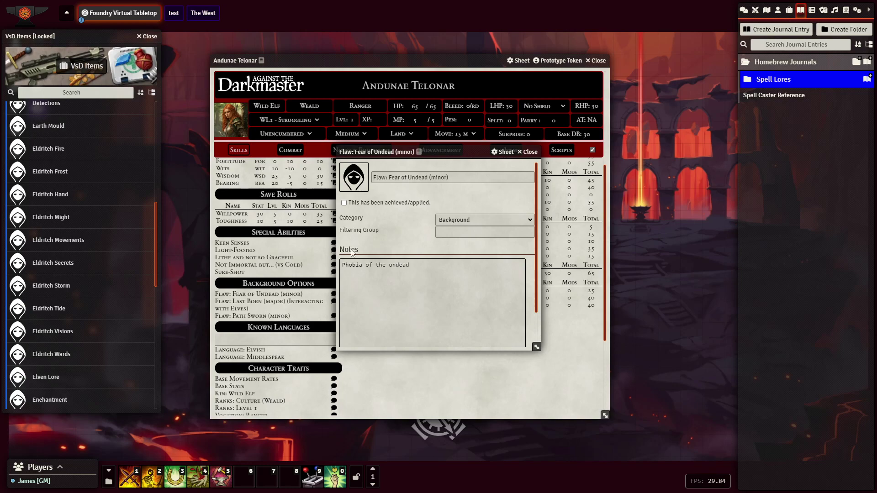
- Replace the Path Sworn flaw's notes with the full oath rules, from "Whenever you agree to do something" to "spend a Drive Point to forgo it."
left_click(237, 316)
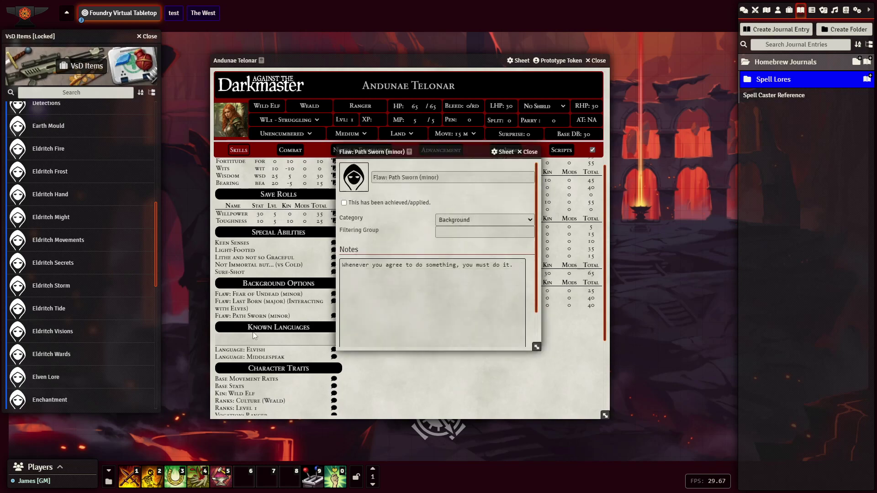
triple_click(427, 274)
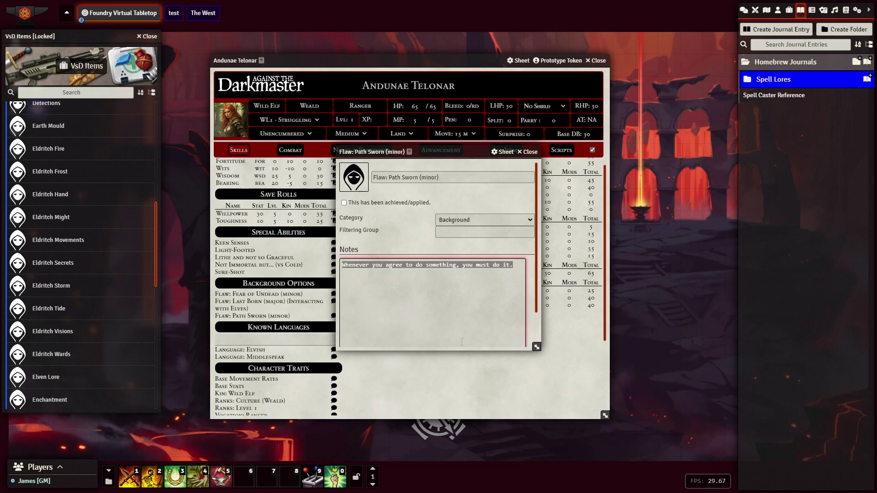
type("Whenever you agree to do something, you must do it. You do not gain any Heroic Path Points when using Drive points until you have completed your oath, or you are in the process of doing so. Your oath remains in effect whilst it is possible to complete it or until you spend a Drive Point to forgo it.")
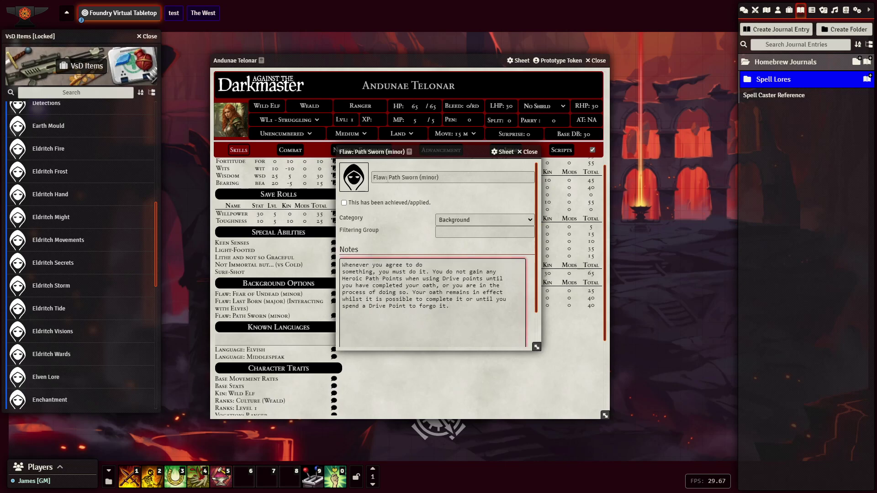
- Rename the Path Sworn flaw as Flaw: Oath Sworn (minor)
triple_click(391, 178)
left_click(390, 177)
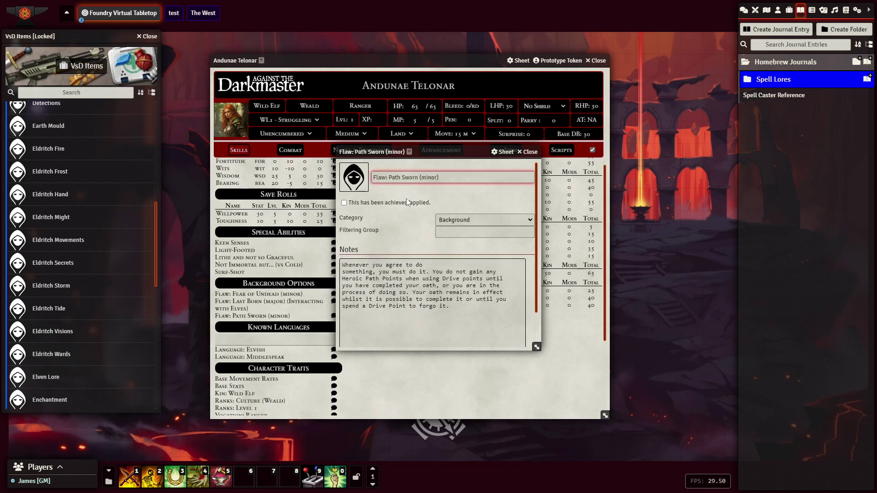
key("BackSpace")
type("O")
left_click(407, 192)
- Remove the stray line breaks from the Oath Sworn notes so the text flows as one paragraph, and close the flaw
left_click(442, 268)
key("ctrl+a")
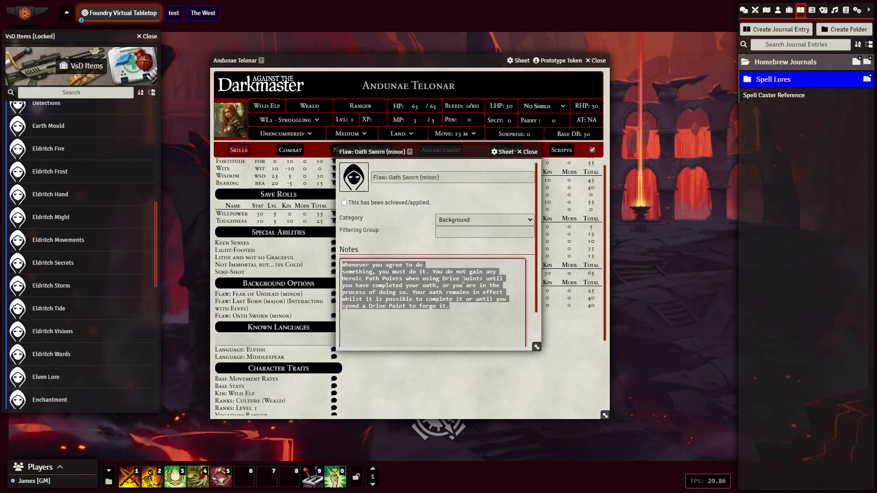
left_click(483, 320)
key("Delete")
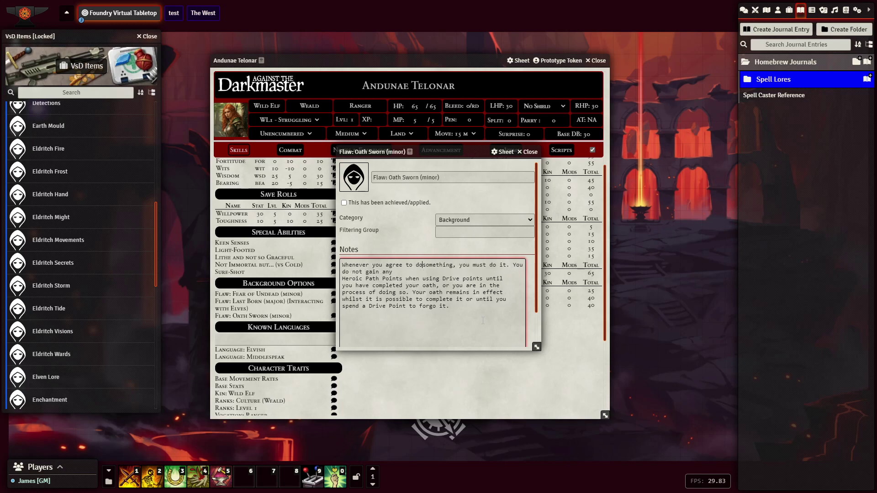
key("Down")
key("End")
key("Delete")
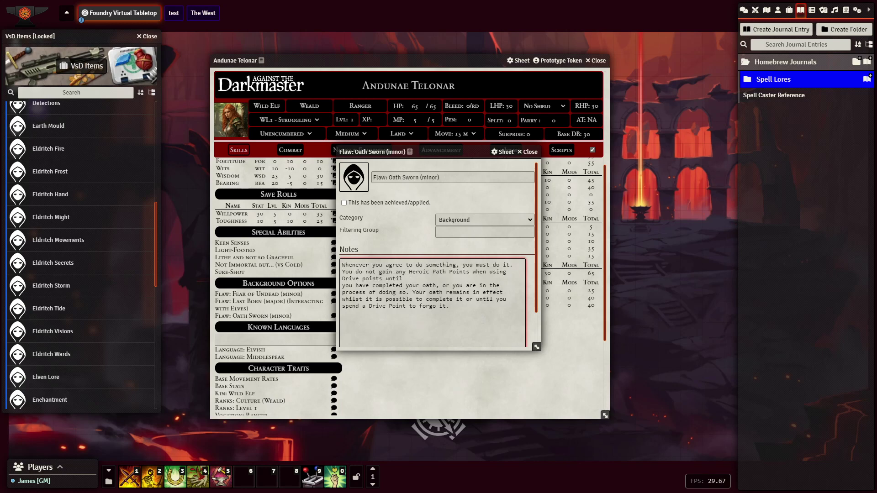
key("Delete")
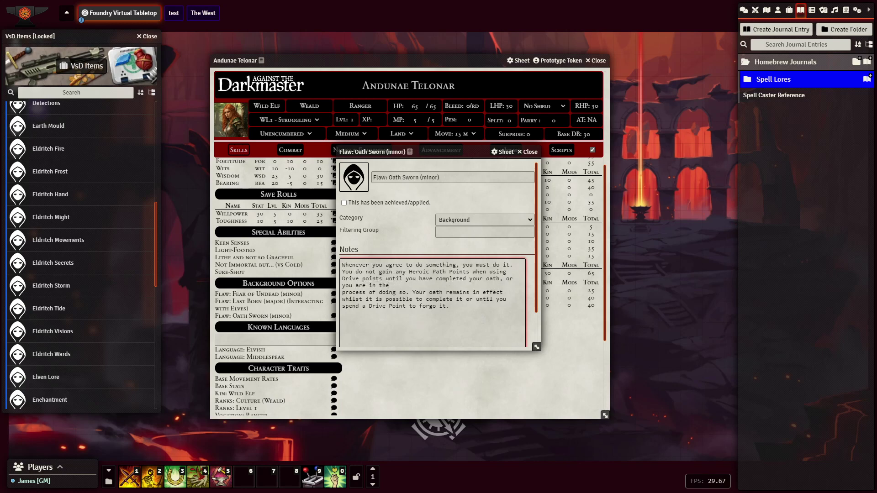
key("Delete")
key("Delete")
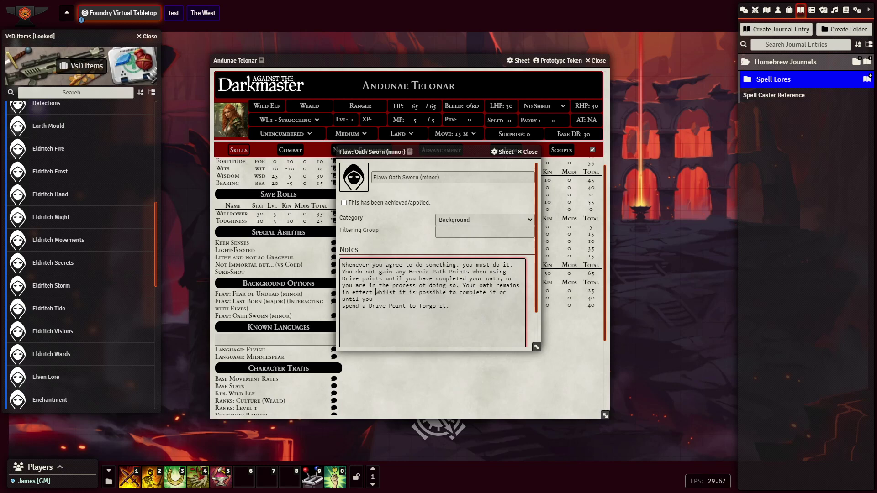
key("Down")
key("Delete")
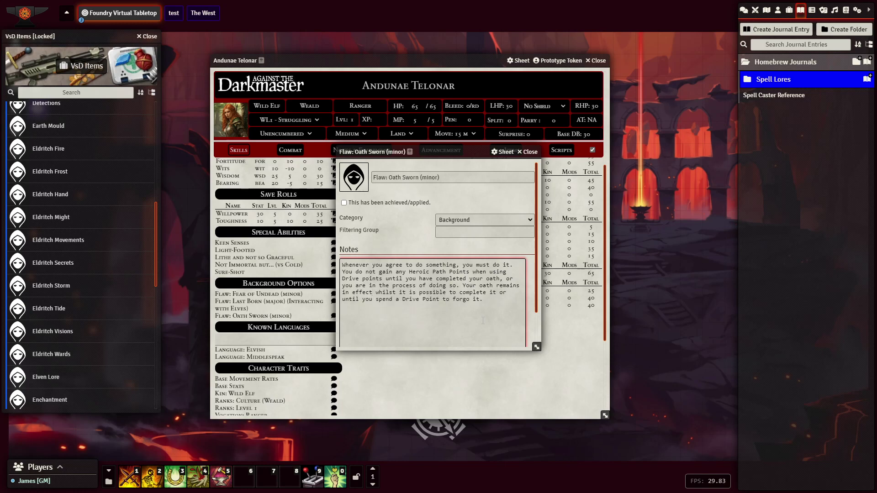
left_click(413, 242)
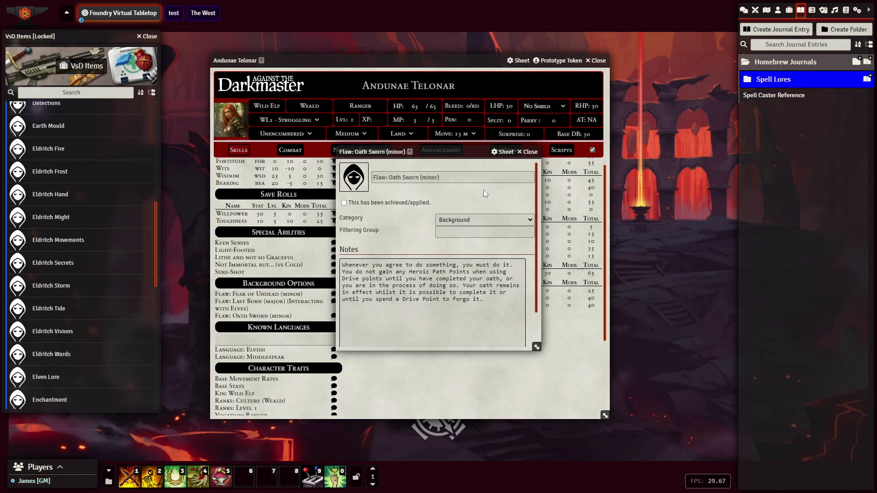
left_click(529, 152)
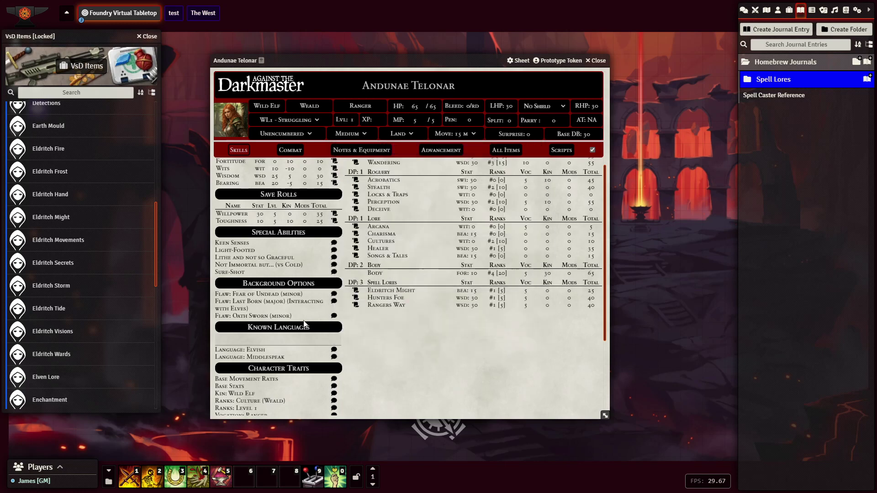
- Replace the Fear of Undead flaw's notes with the full phobia rules, from "You have a fear of a specific, common thing" to "become Frightened."
left_click(249, 294)
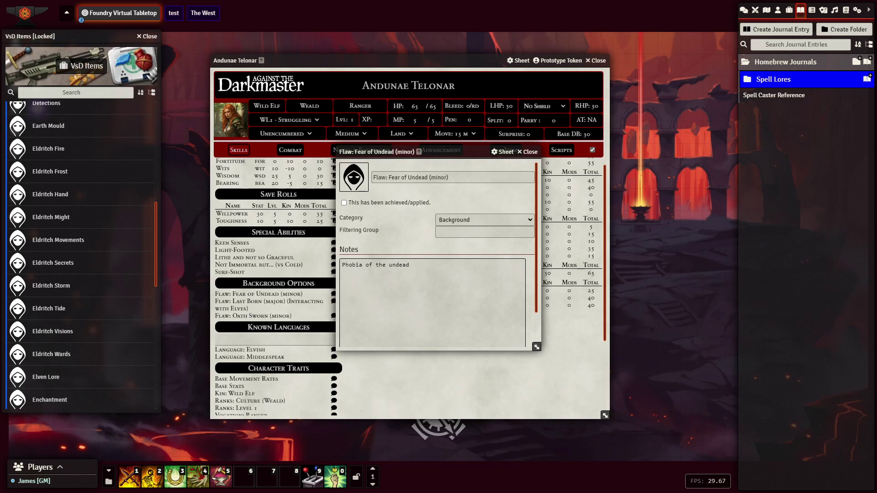
left_click(491, 297)
type("You have a fear of a specific, common thing (e.g., fire, large crowds, blood, etc.), circumstance (e.g., heights, drowning, tight places, etc.) or creature (e.g., snakes, rats, the unliving, etc.). Whenever you are in contact with the offending thing, you must make a WSR (Attack level 3, adjusted by the GM according to exposure), or become Frightened.")
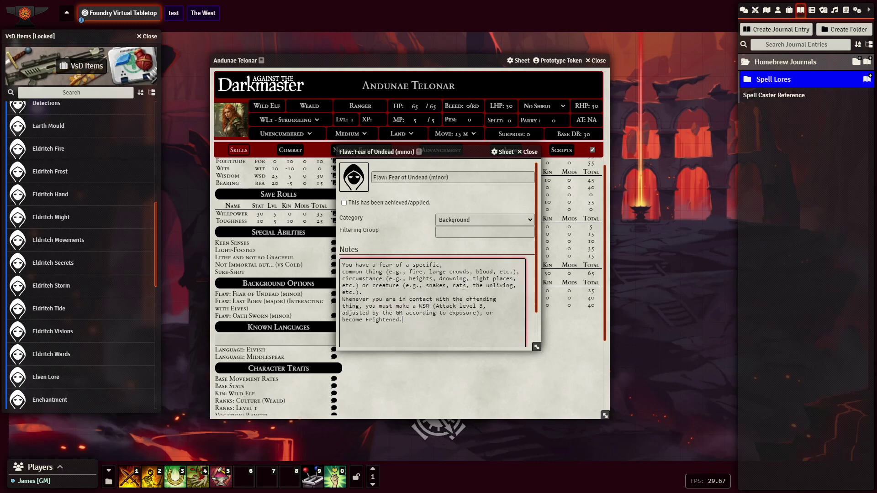
- Join the broken lines of the Fear of Undead notes into two paragraphs, the second starting at "Whenever you are in contact", and close the flaw
left_click_drag(538, 346, 676, 369)
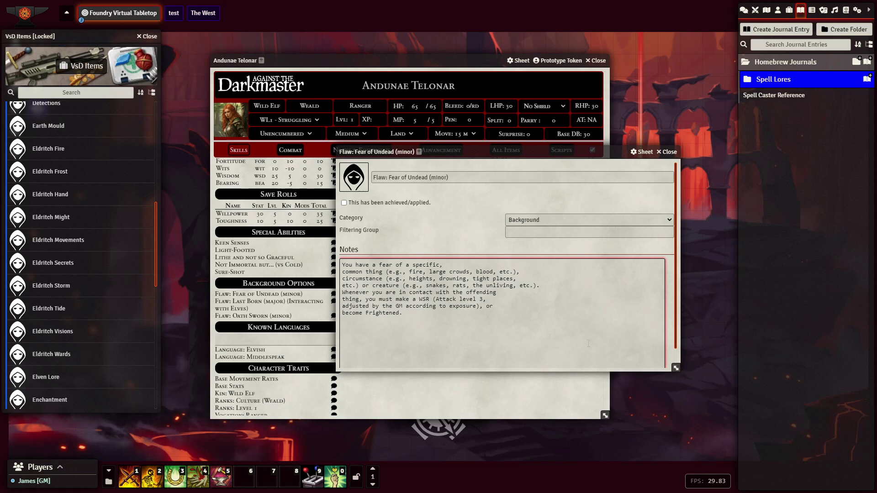
key("BackSpace")
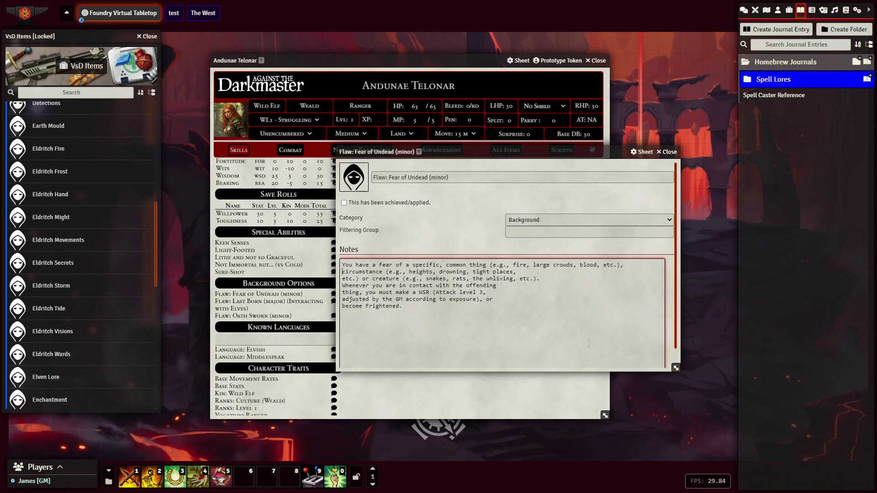
key("BackSpace")
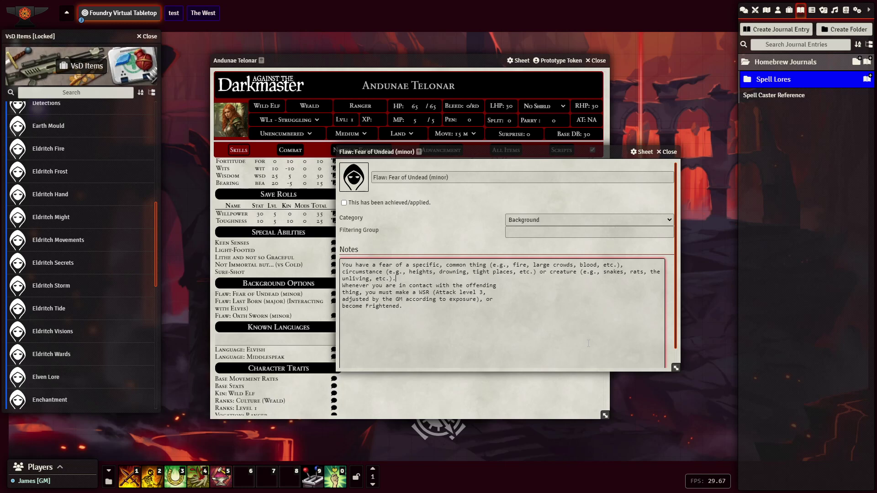
key("Delete")
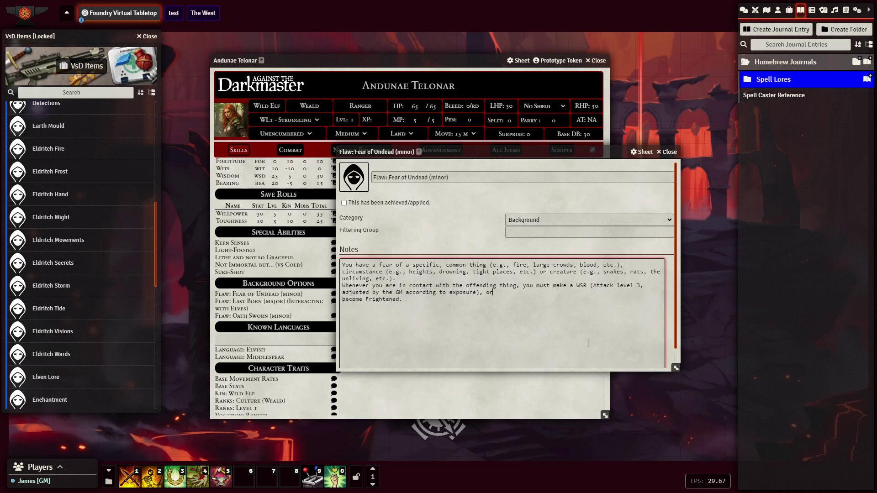
key("Delete")
left_click_drag(674, 369, 533, 360)
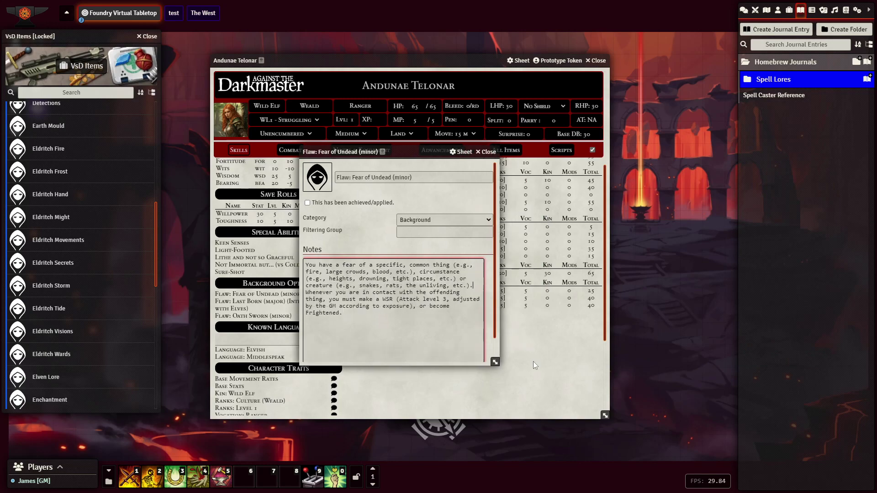
left_click(485, 154)
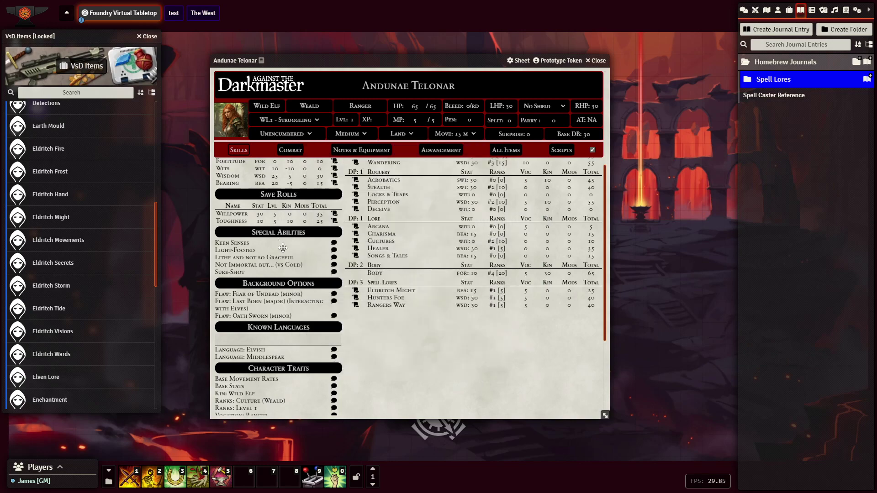
- Review the Last Born (major) flaw's modifier and notes, and close it
left_click(250, 301)
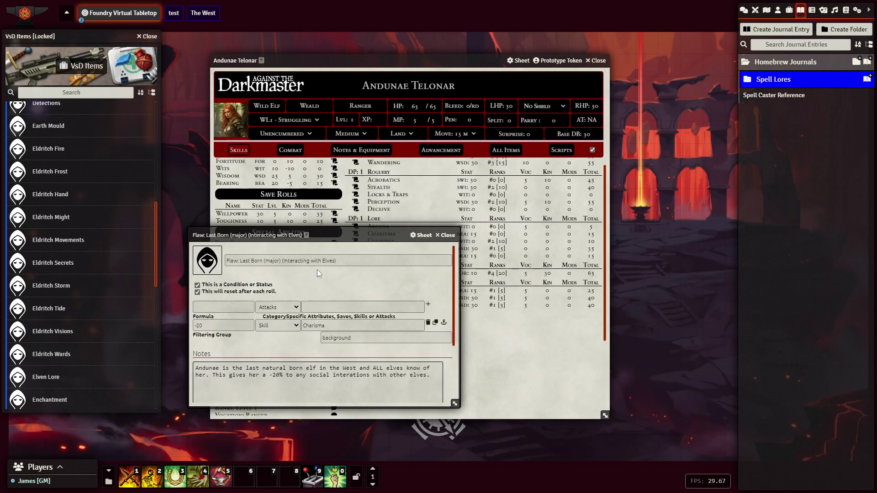
left_click(446, 235)
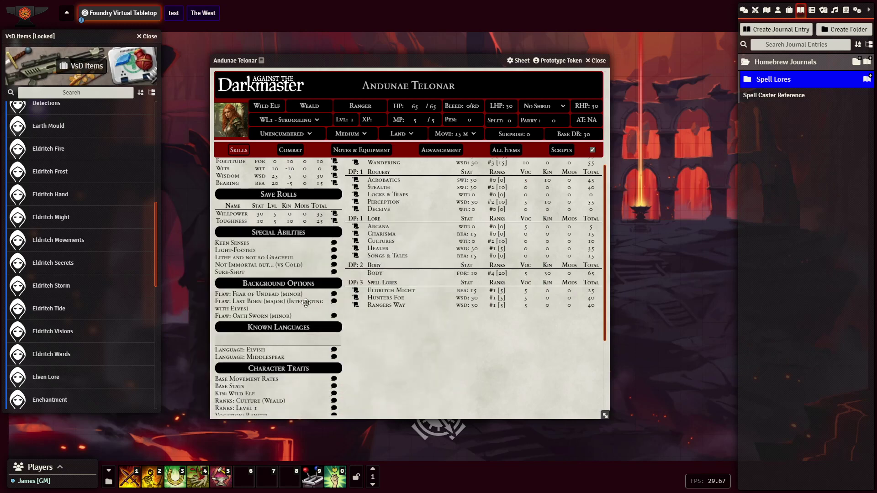
mouse_move(305, 305)
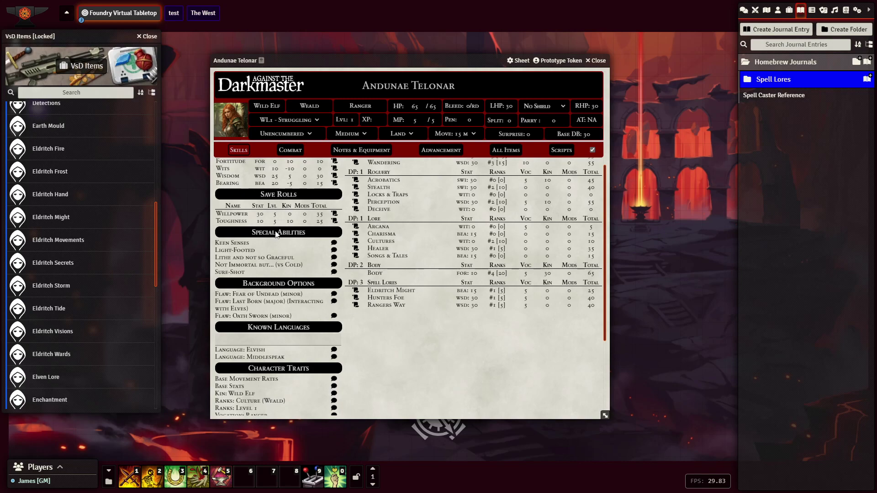
- Browse the VsD Backgrounds folder in the VsD Items compendium and examine the items contained in Ancient Heirloom
scroll(275, 235, "up", 2)
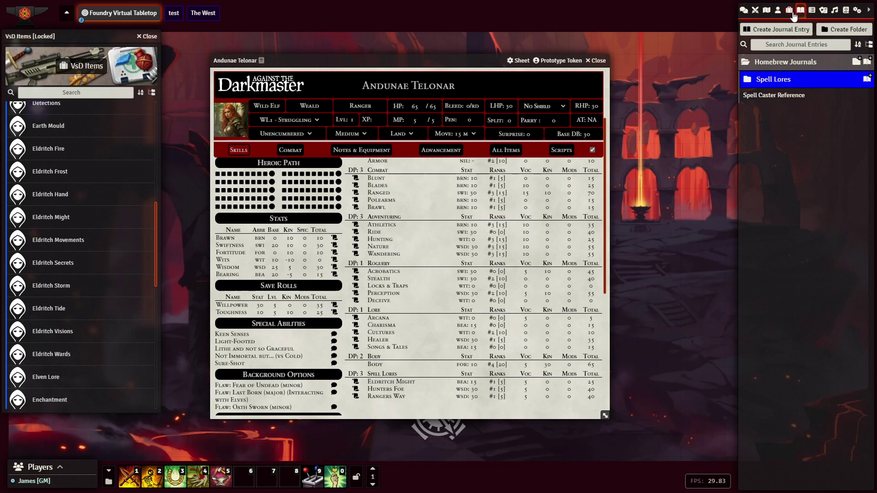
scroll(99, 199, "up", 10)
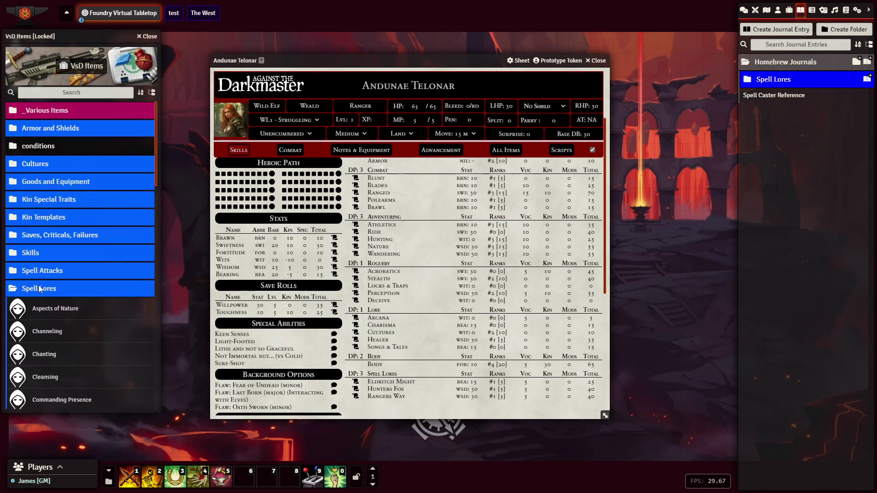
left_click(39, 288)
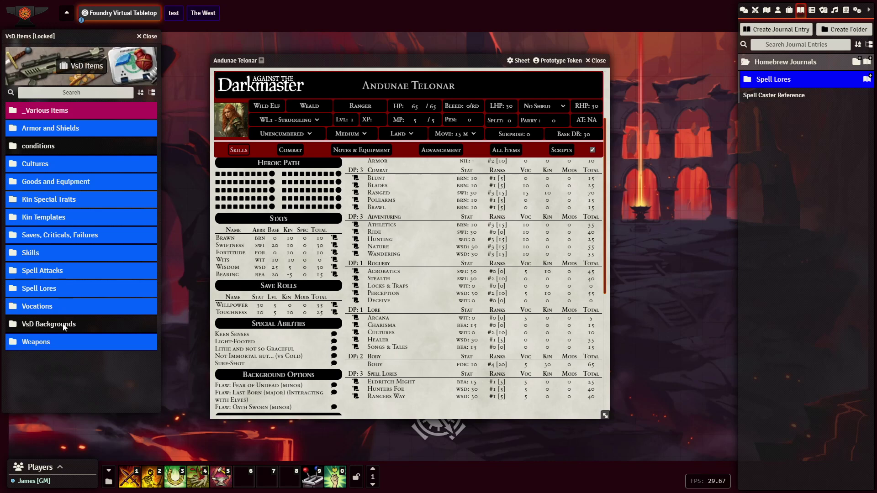
left_click(40, 324)
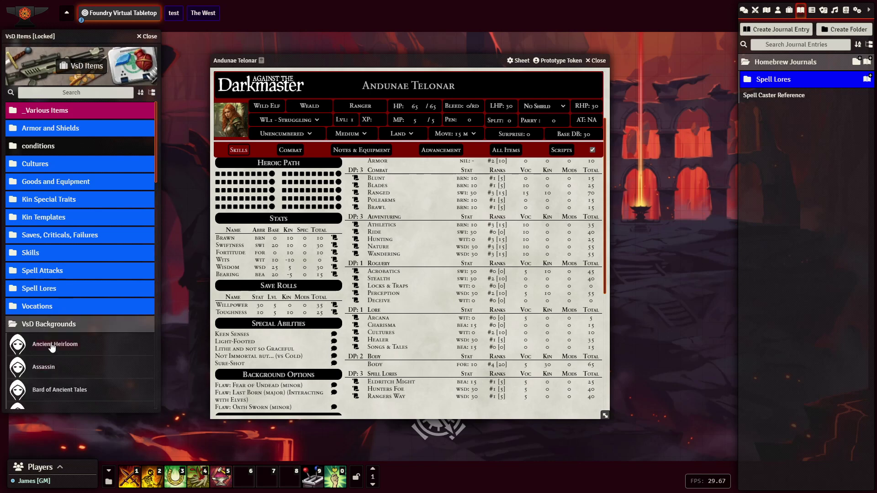
scroll(52, 355, "down", 2)
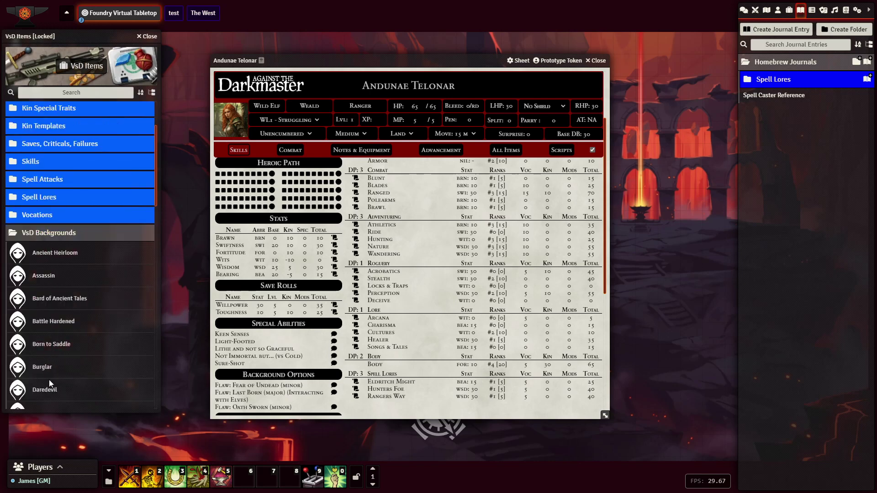
left_click(41, 256)
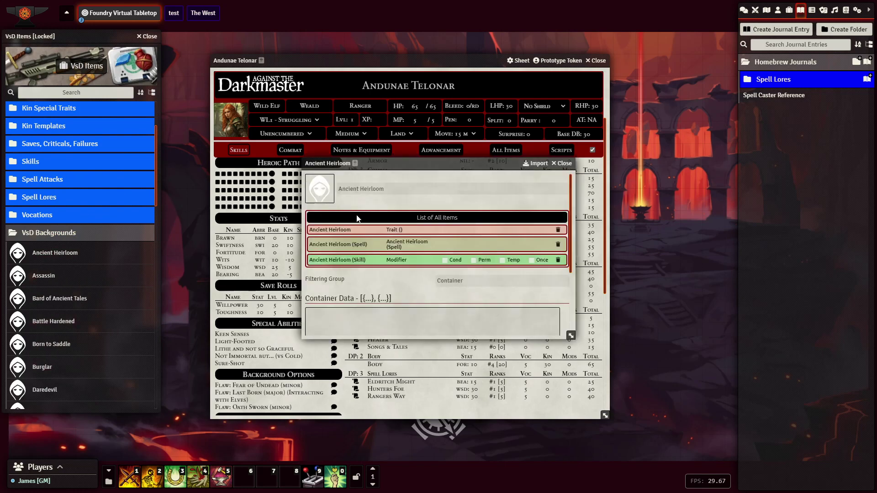
left_click(564, 164)
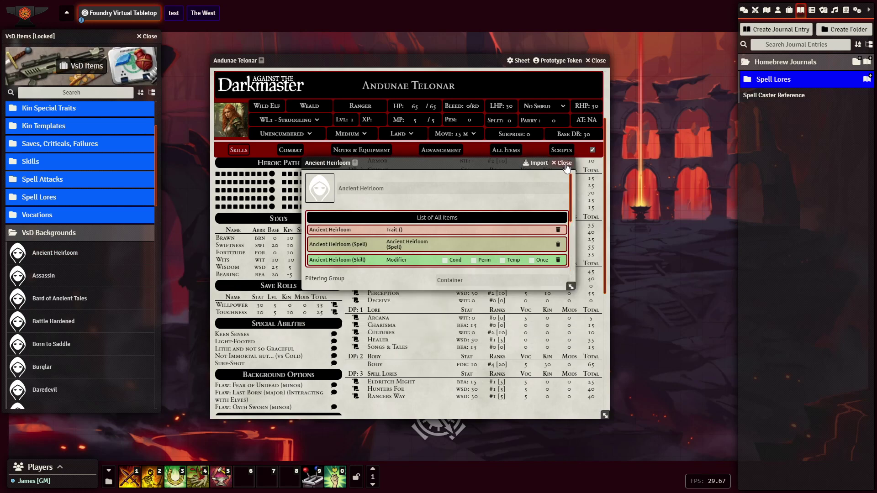
left_click(48, 233)
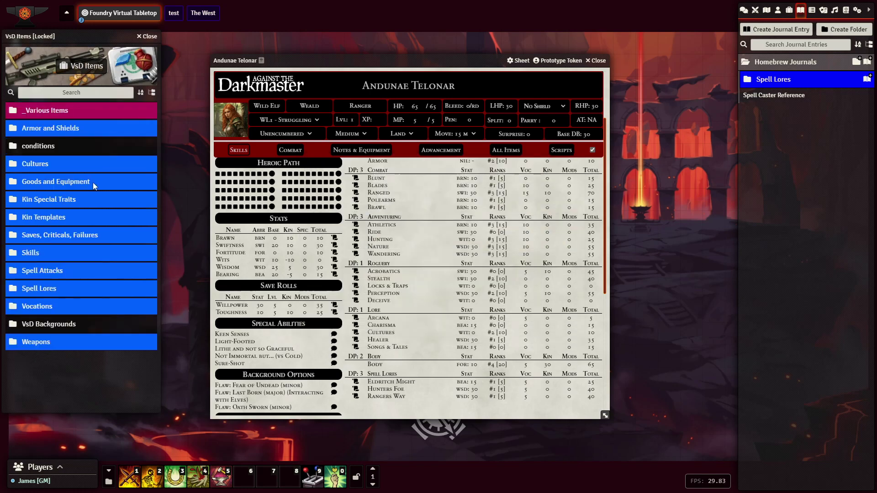
- Close the VsD Items compendium and open the Backgrounds compendium pack
left_click(148, 36)
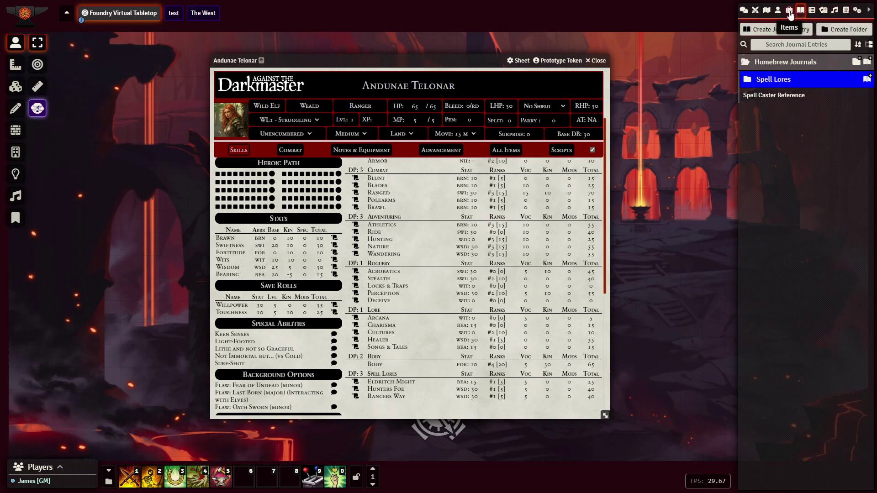
left_click(789, 11)
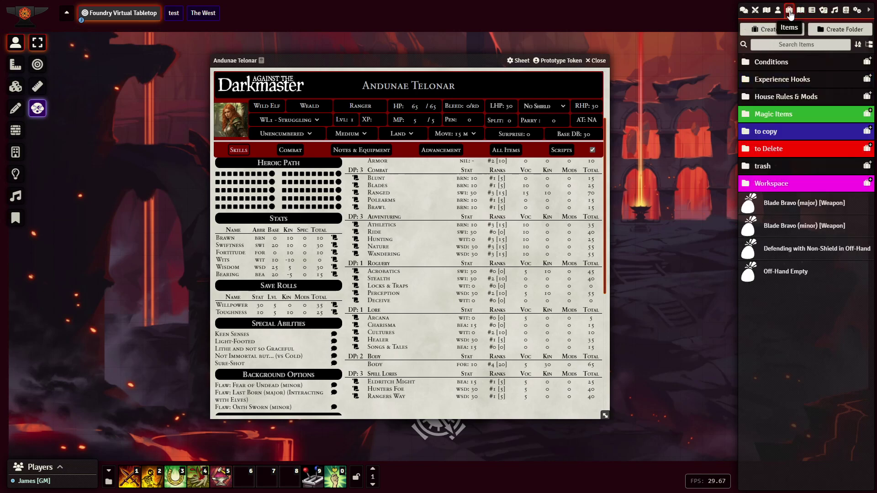
left_click(846, 11)
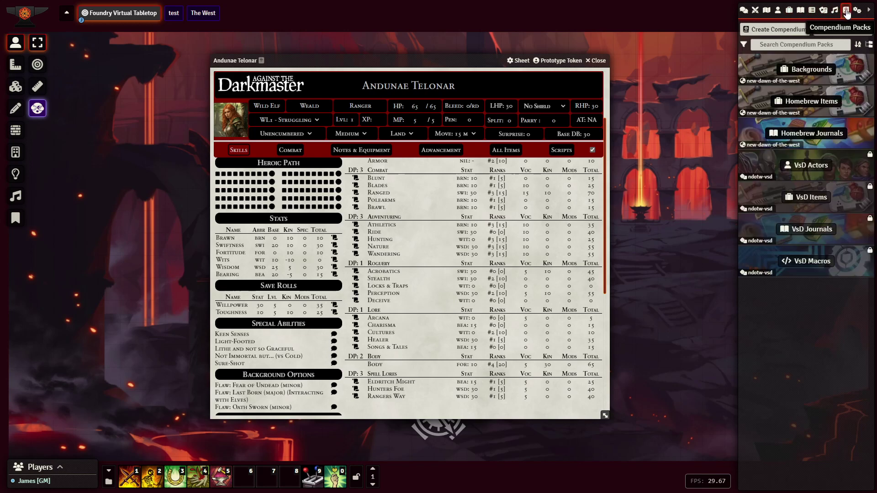
left_click(802, 69)
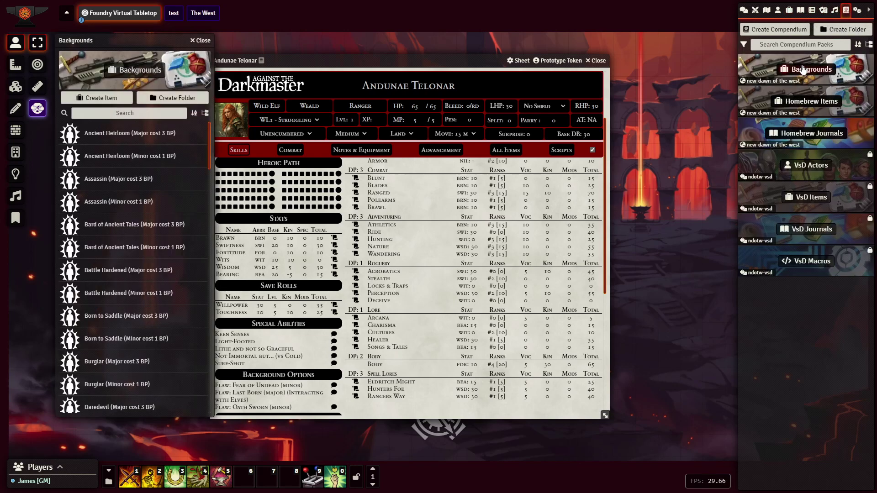
- Close the Backgrounds compendium and open the Backgrounds folder in the Homebrew Items compendium
left_click(199, 41)
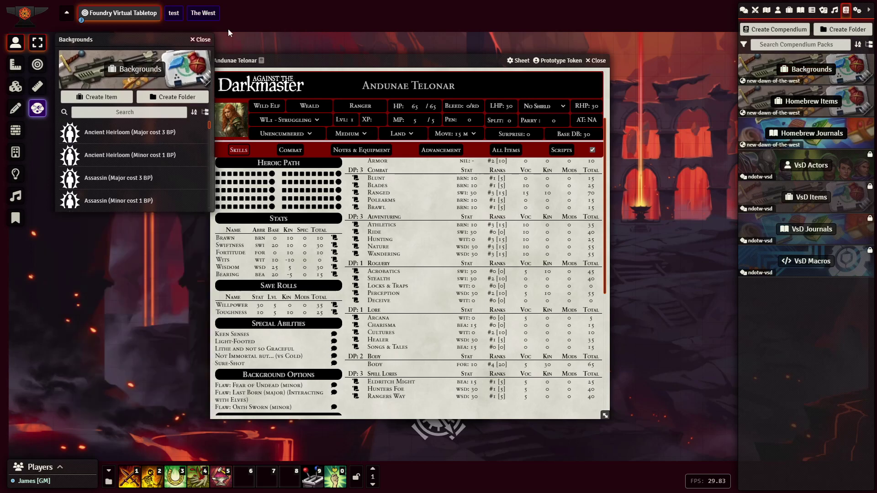
left_click(816, 112)
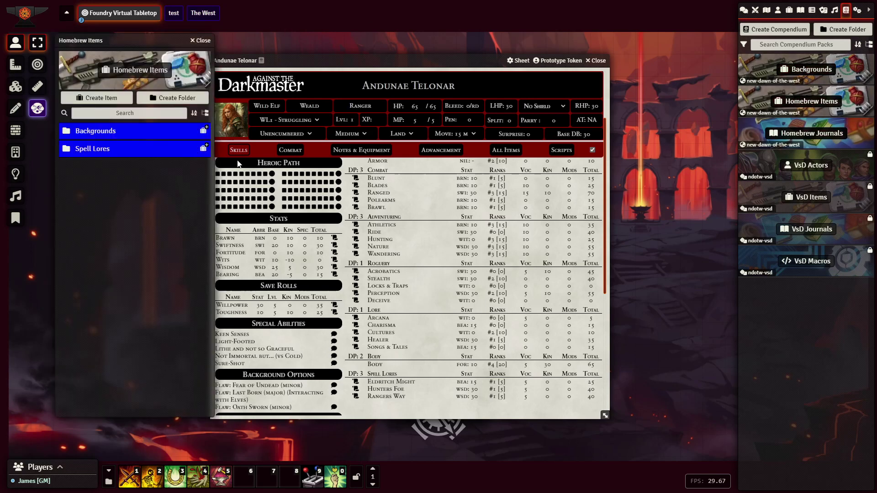
left_click(101, 133)
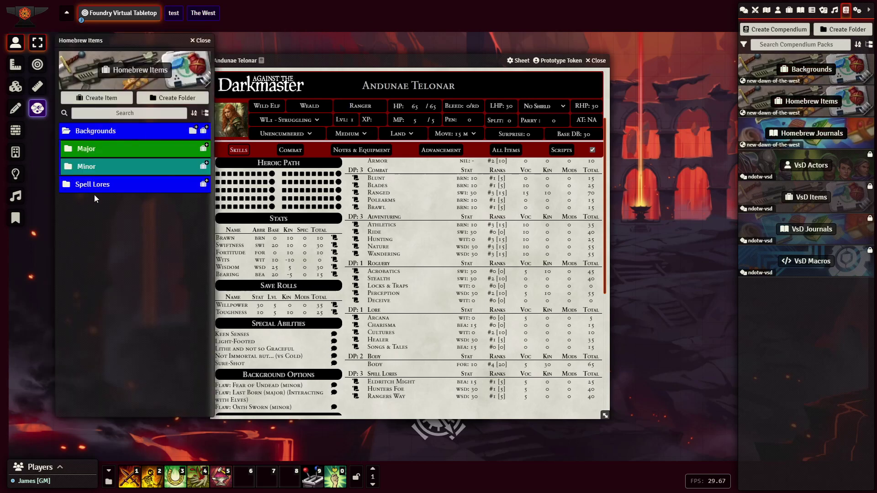
- Add the Gifted (Minor cost 1 BP) background from the Minor folder to the character sheet
left_click_drag(355, 61, 421, 65)
left_click(87, 166)
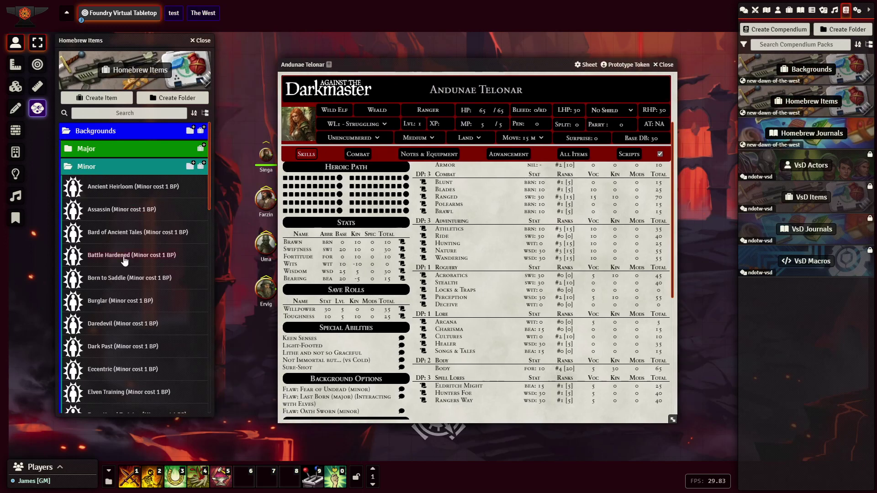
scroll(120, 259, "down", 5)
scroll(121, 259, "down", 2)
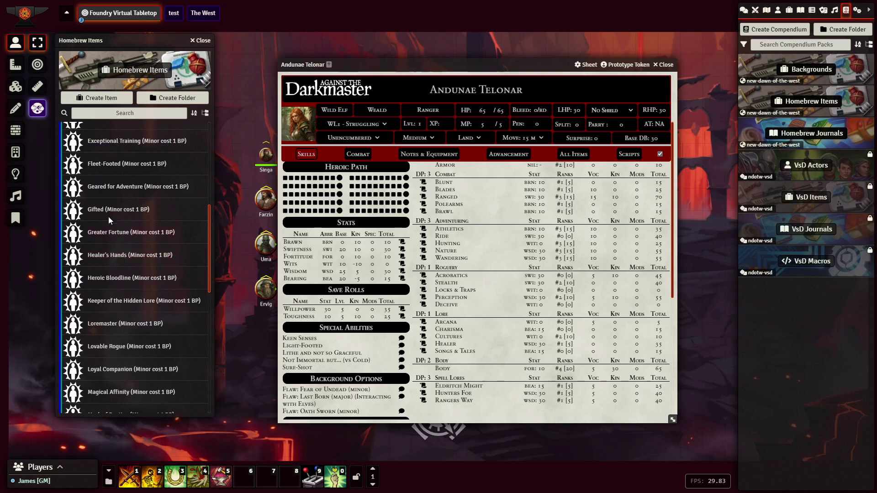
left_click_drag(99, 213, 456, 250)
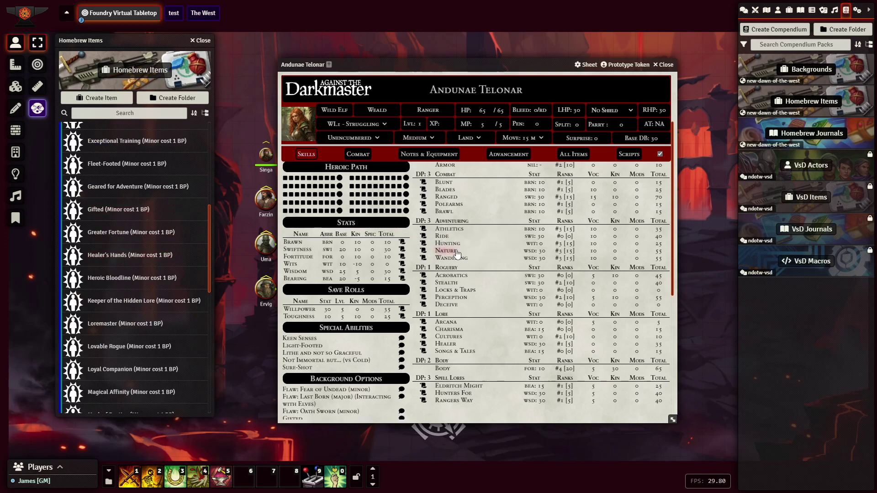
- Set the attribute abbreviation of the Gifted background's primary attribute modifier to SWI
scroll(463, 303, "down", 4)
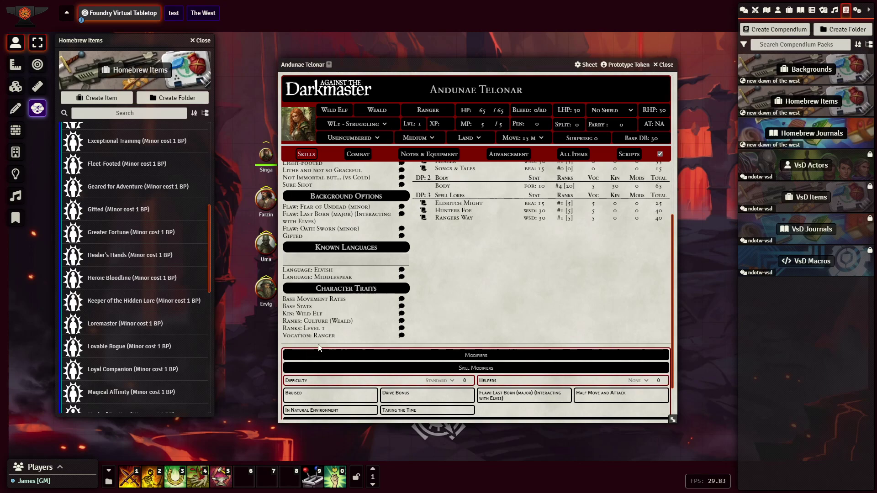
left_click(294, 235)
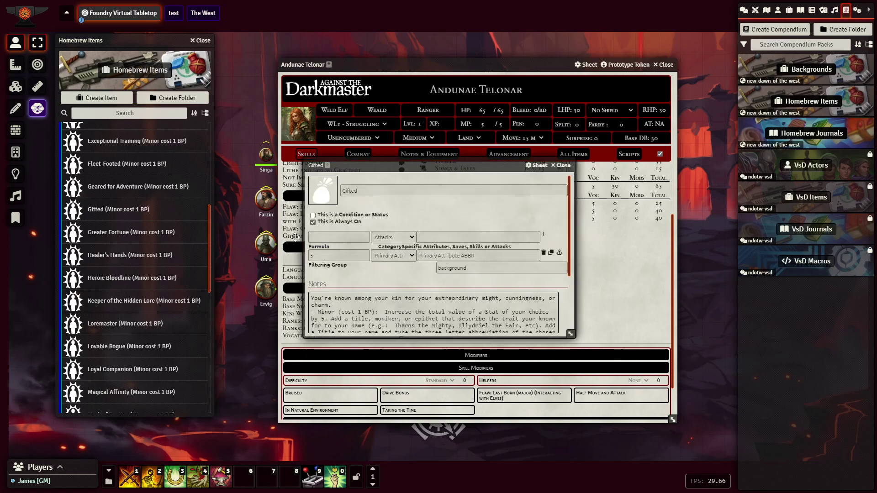
left_click(494, 256)
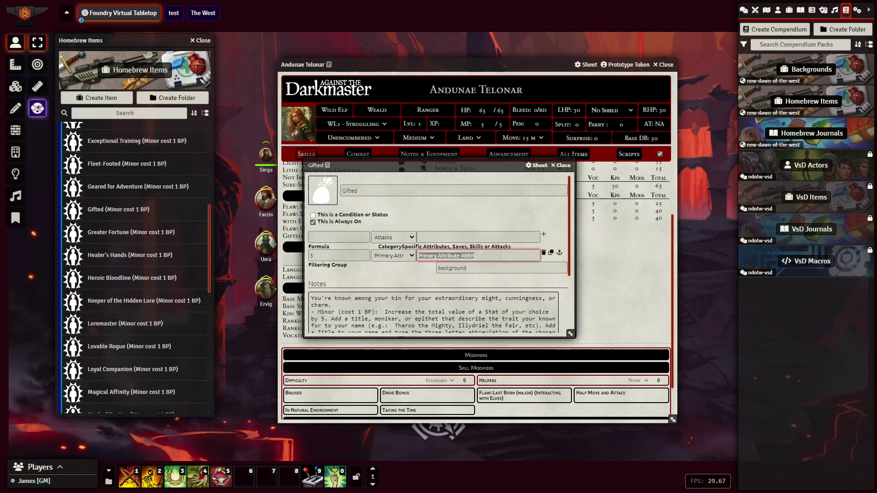
left_click_drag(571, 336, 594, 382)
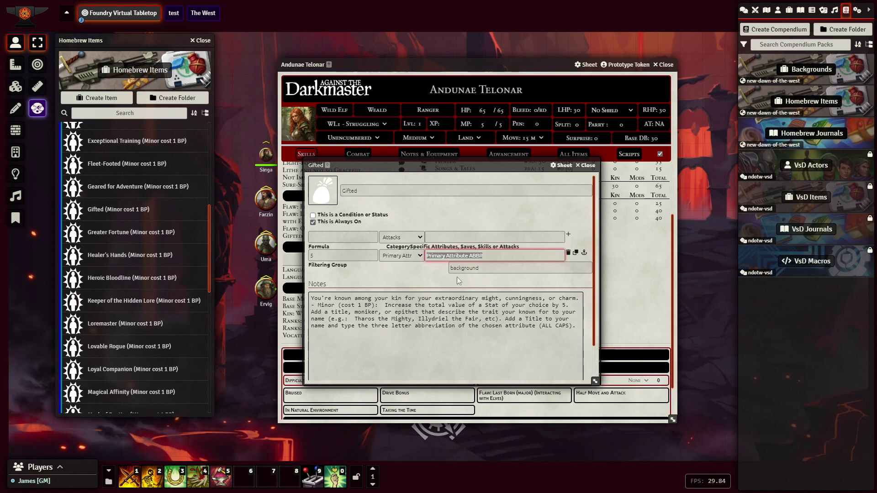
type("SW")
left_click_drag(400, 166, 478, 258)
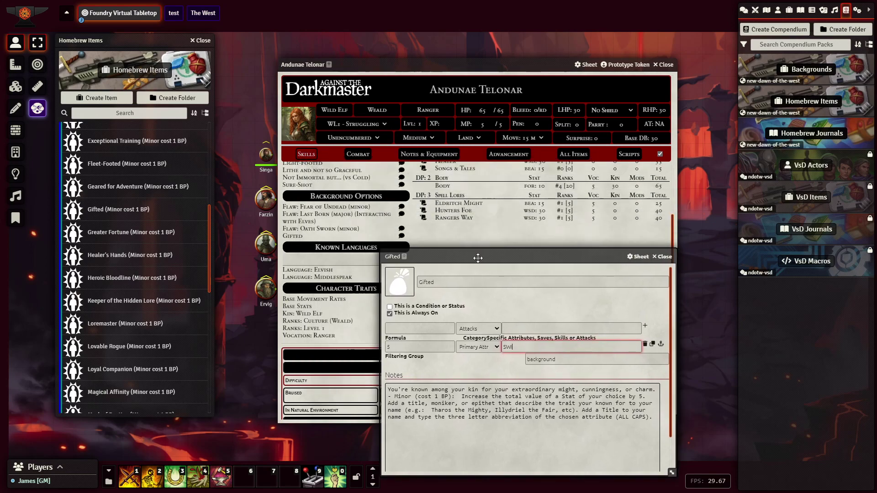
scroll(446, 230, "up", 3)
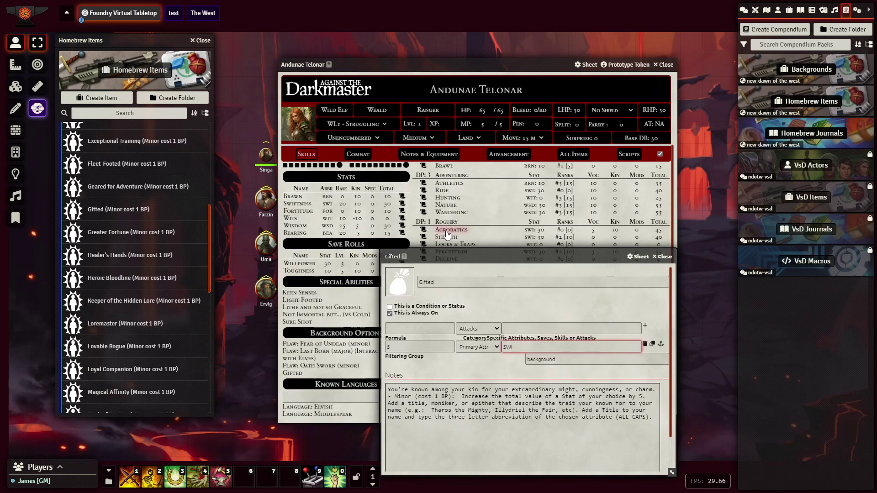
left_click(470, 371)
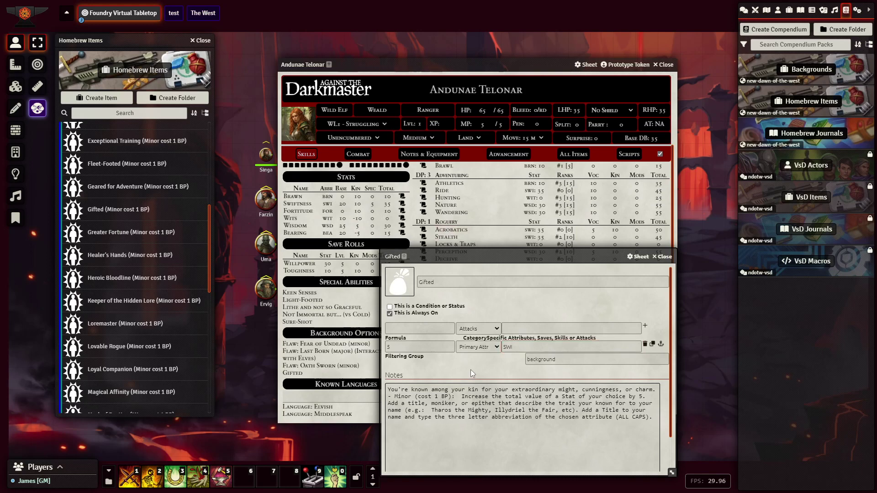
- Rename the Gifted background as "Gifted SWI (minor)" and close it
double_click(458, 283)
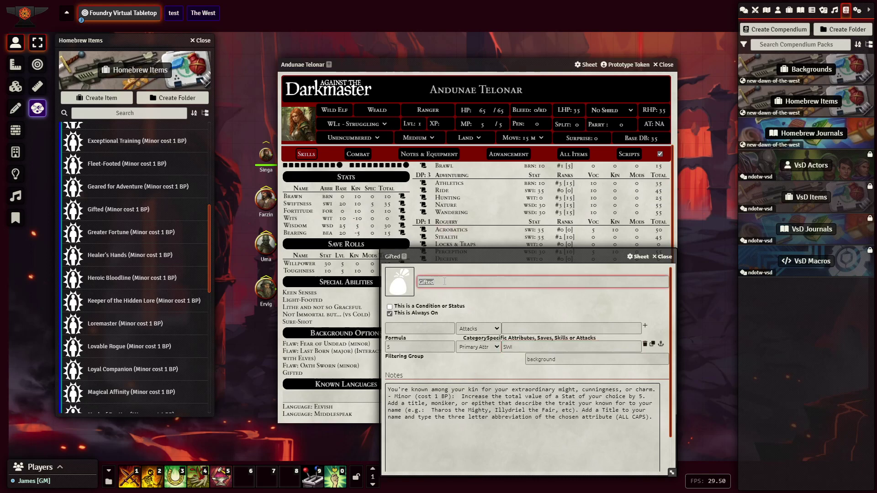
left_click(458, 283)
type("(SWI)")
key("Return")
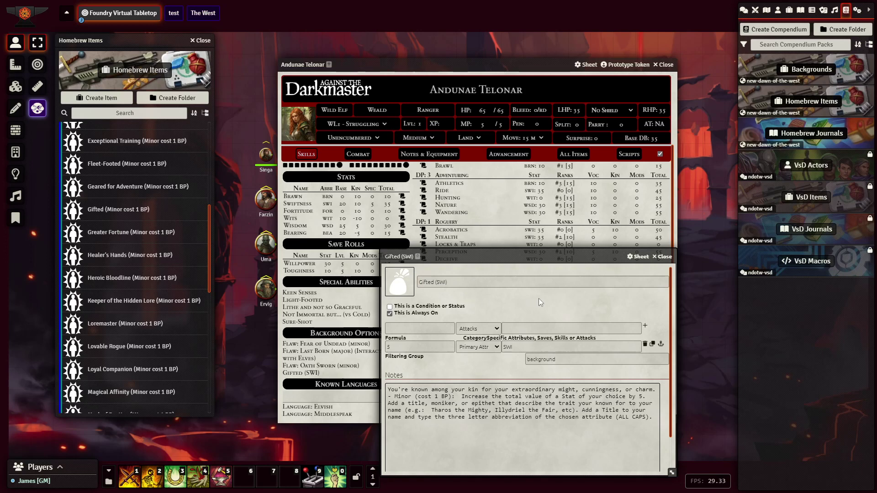
left_click(446, 282)
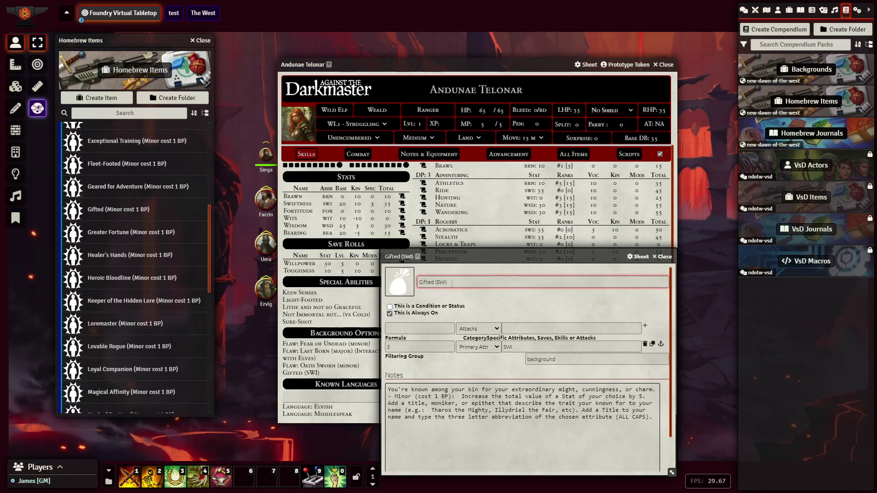
left_click_drag(451, 283, 434, 282)
type("SWI (minor")
left_click(473, 304)
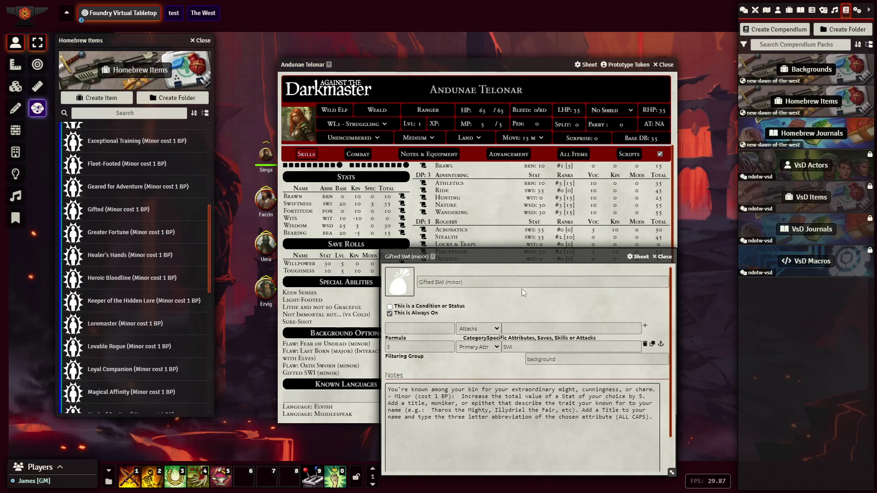
left_click(663, 257)
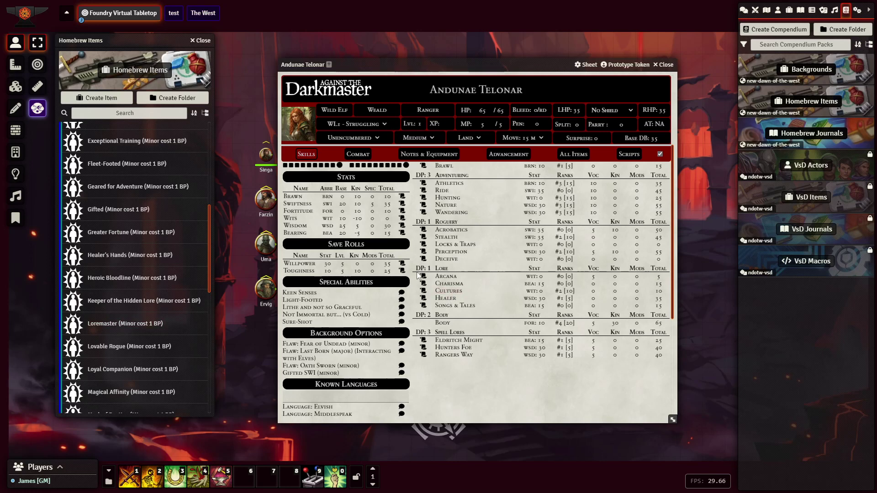
- Add the Strider (Major cost 3 BP) background from the Major folder of Homebrew Items to the character sheet
scroll(111, 193, "up", 6)
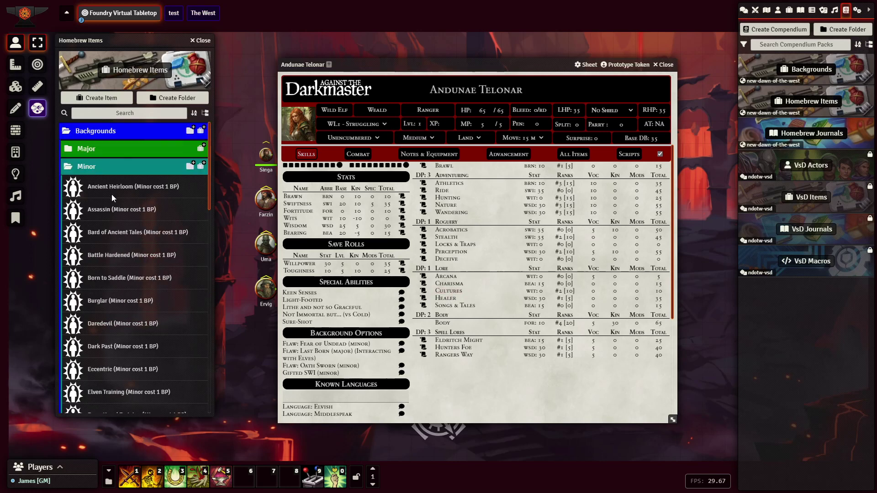
left_click(92, 153)
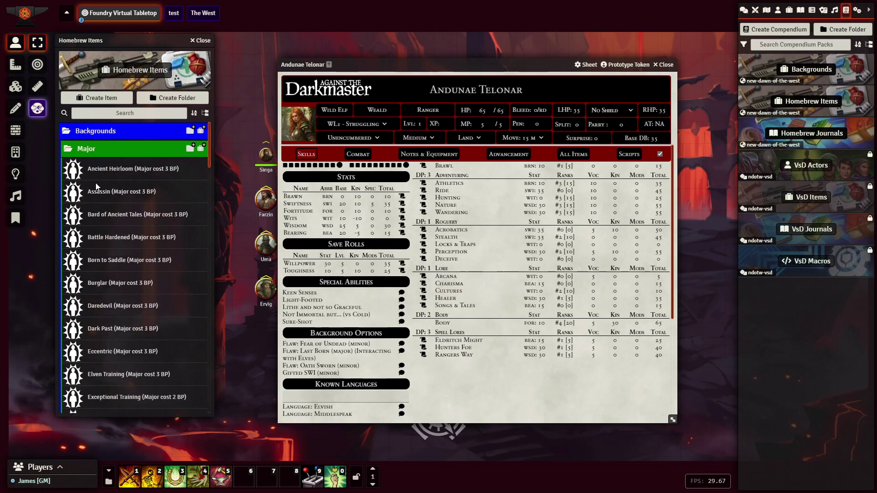
scroll(108, 254, "down", 4)
scroll(109, 254, "down", 5)
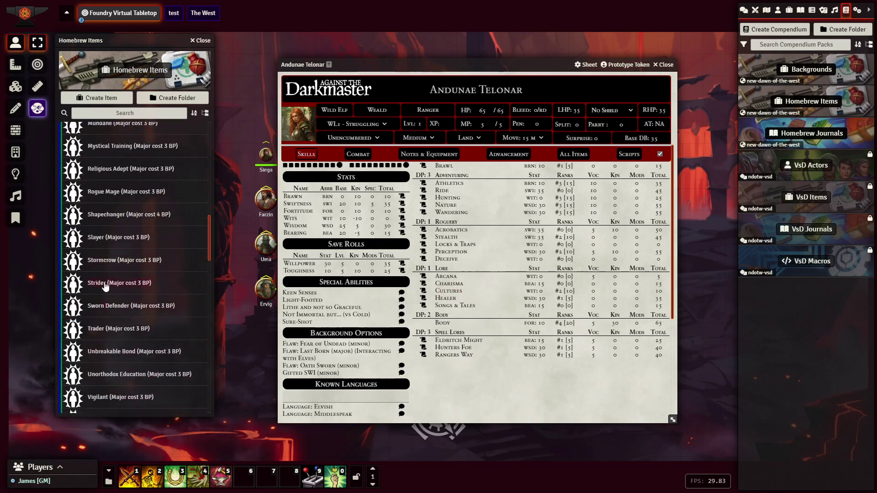
left_click_drag(104, 284, 490, 276)
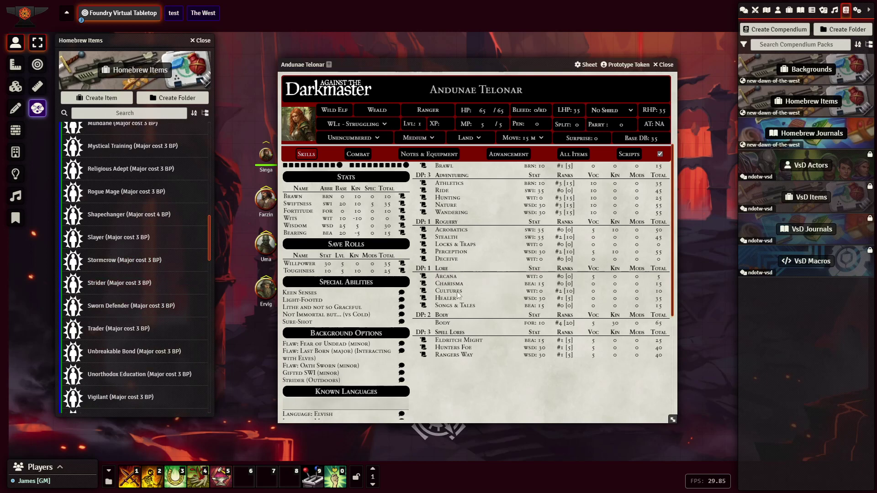
- Review the Strider (Outdoors) background's skill and save modifiers and its minor and major notes
scroll(317, 249, "down", 2)
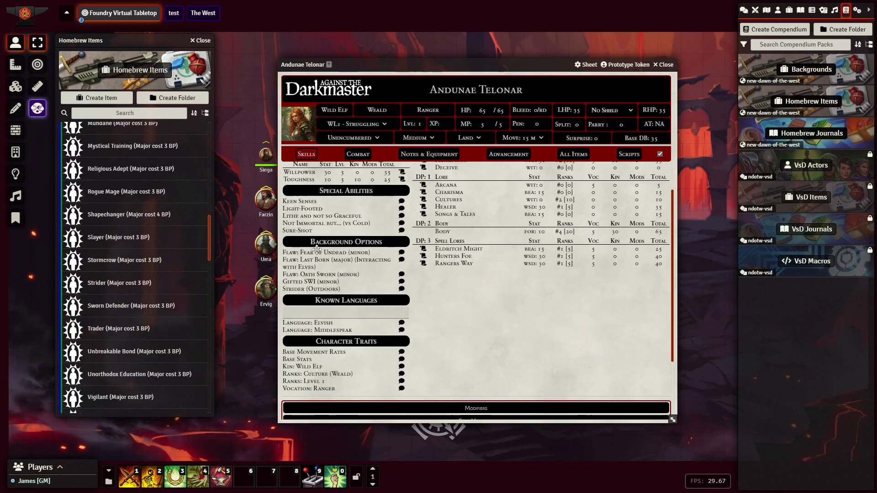
left_click(304, 289)
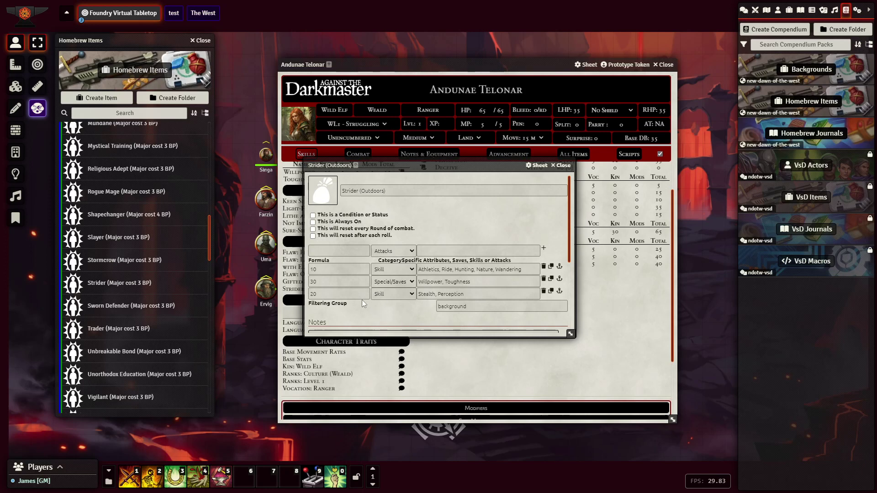
left_click(476, 280)
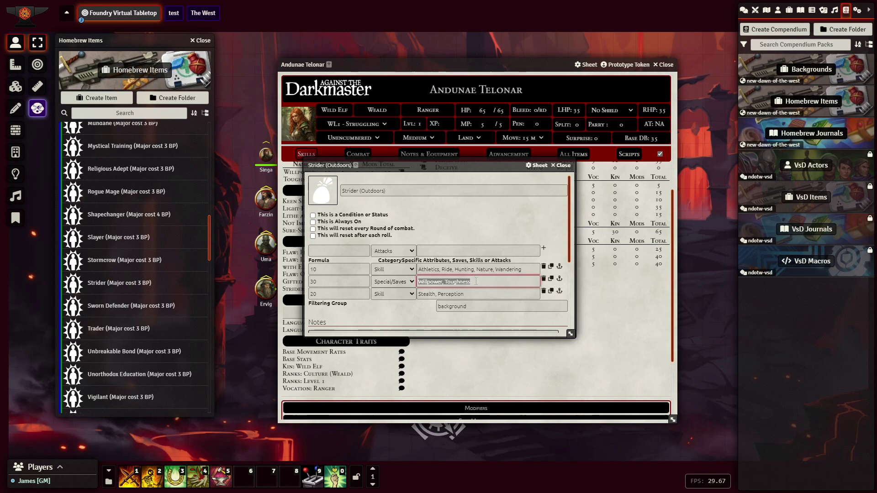
left_click(475, 281)
scroll(416, 317, "down", 2)
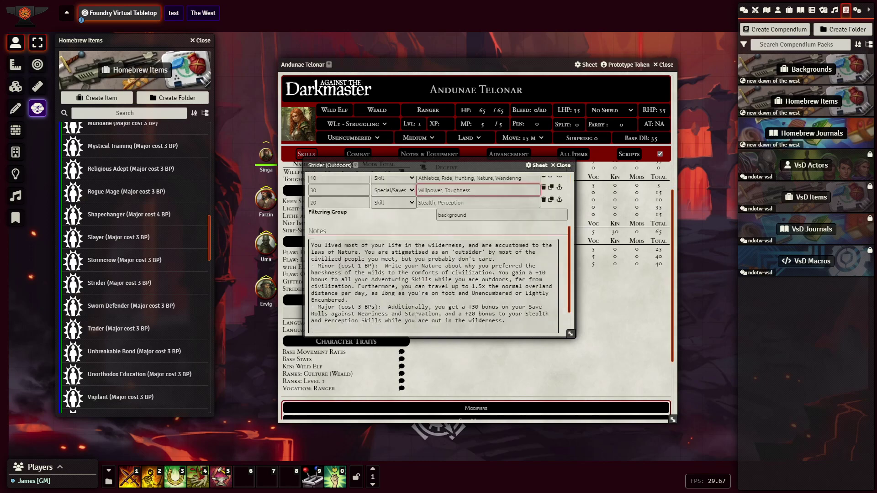
left_click_drag(570, 334, 618, 437)
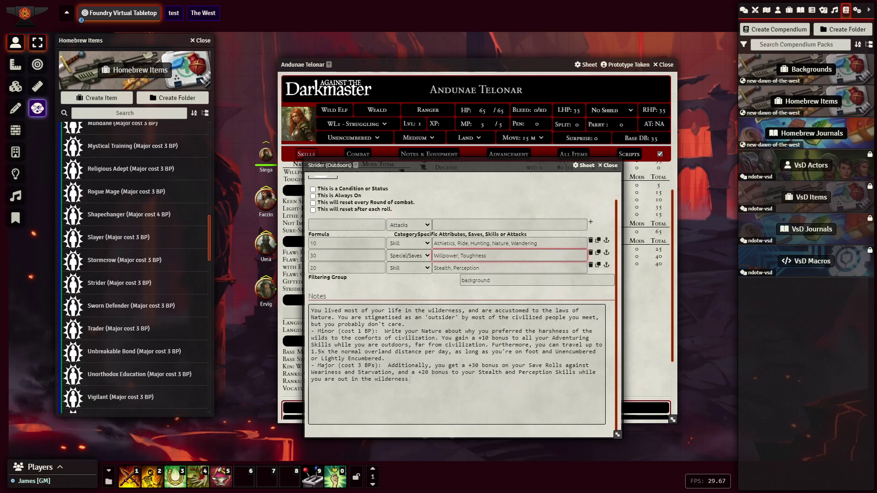
left_click(435, 383)
key("ctrl+a")
left_click(428, 382)
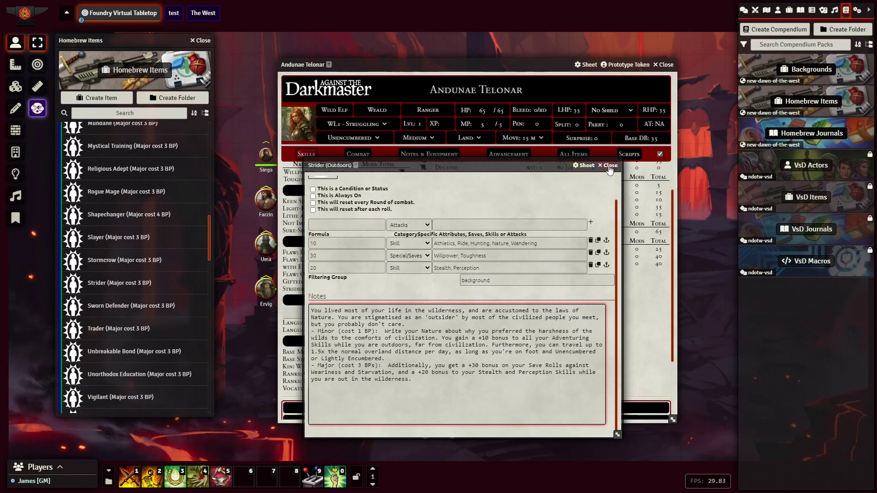
- Arrange the Strider (Outdoors) window and the character sheet side by side, with the sheet showing its Passions
left_click_drag(477, 164, 511, 218)
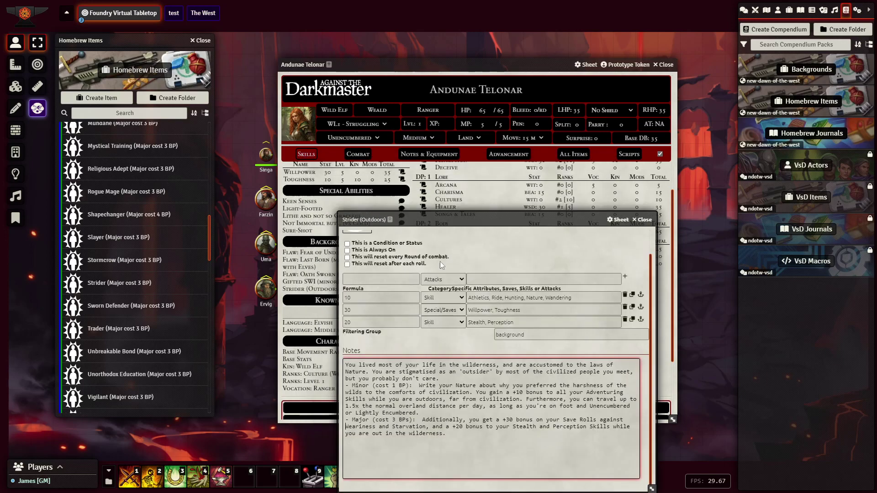
scroll(301, 237, "up", 4)
scroll(302, 237, "up", 1)
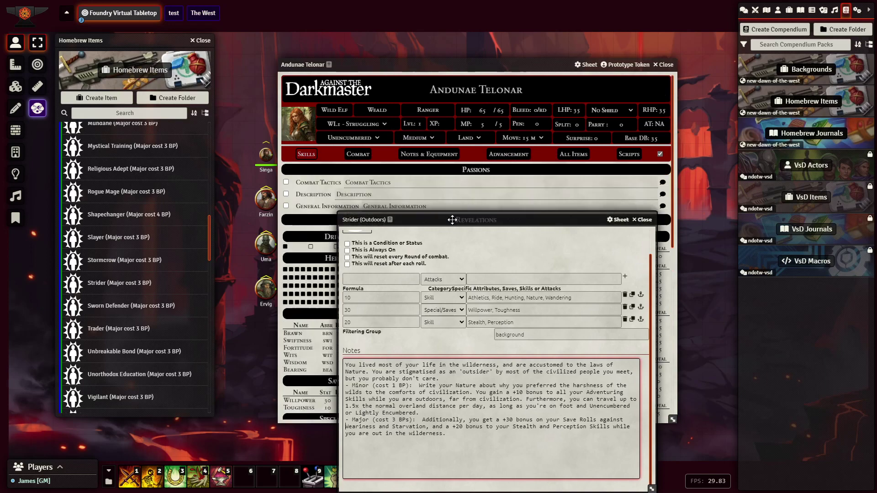
left_click_drag(447, 219, 112, 126)
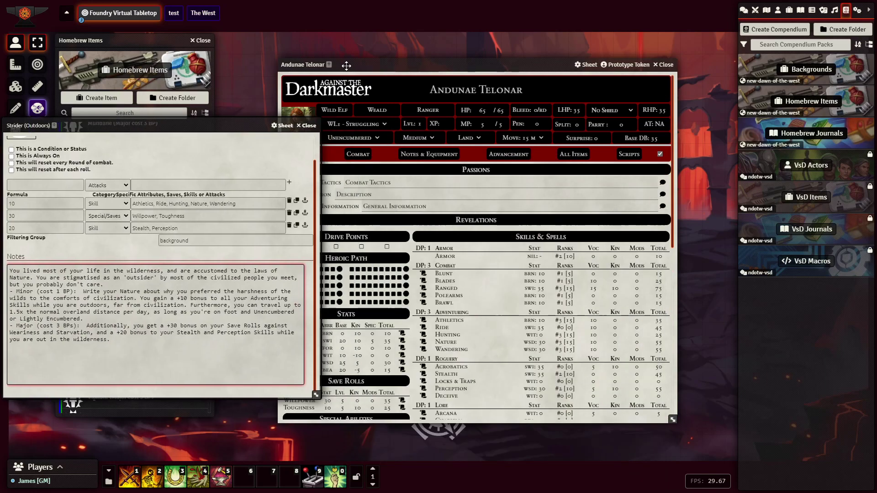
left_click_drag(351, 65, 408, 51)
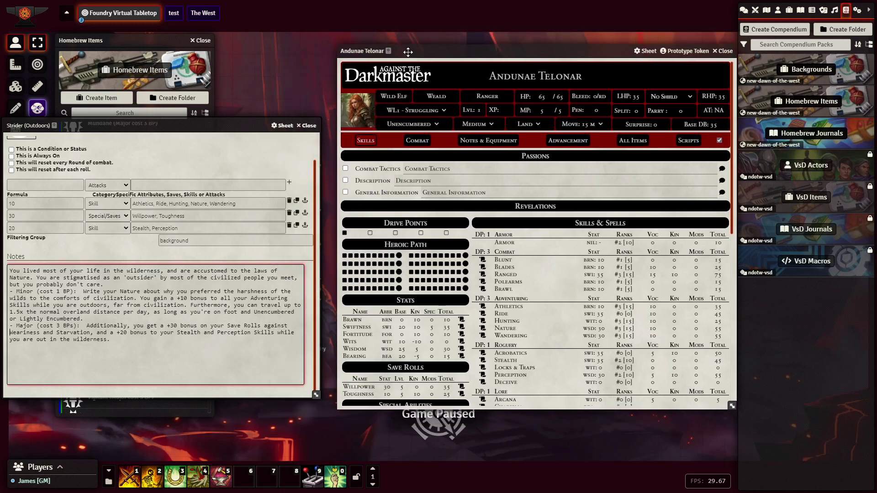
- Clone the Combat Tactics passion on the character sheet and rename the copy "Strider Nature"
right_click(366, 168)
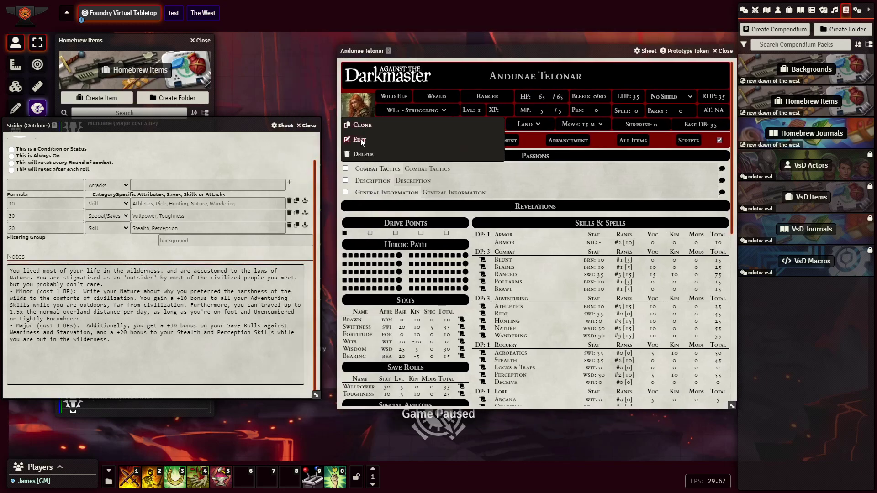
left_click(361, 142)
triple_click(414, 177)
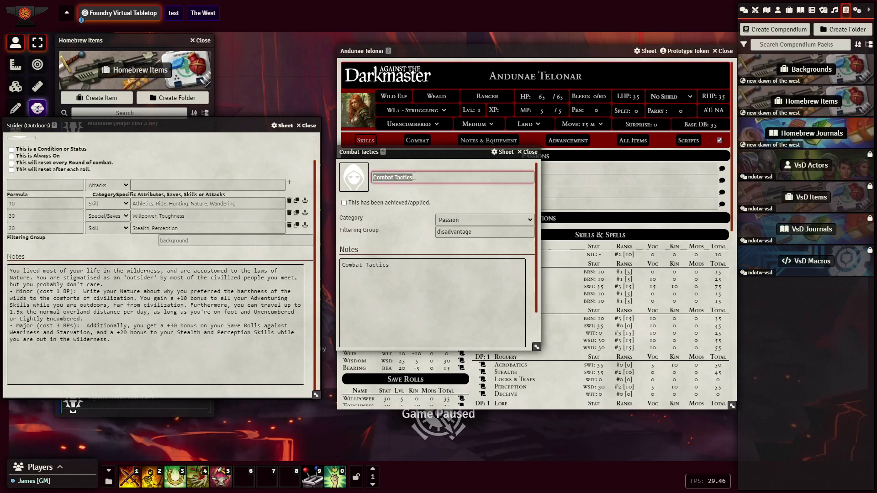
type("Strider Nature")
left_click(473, 191)
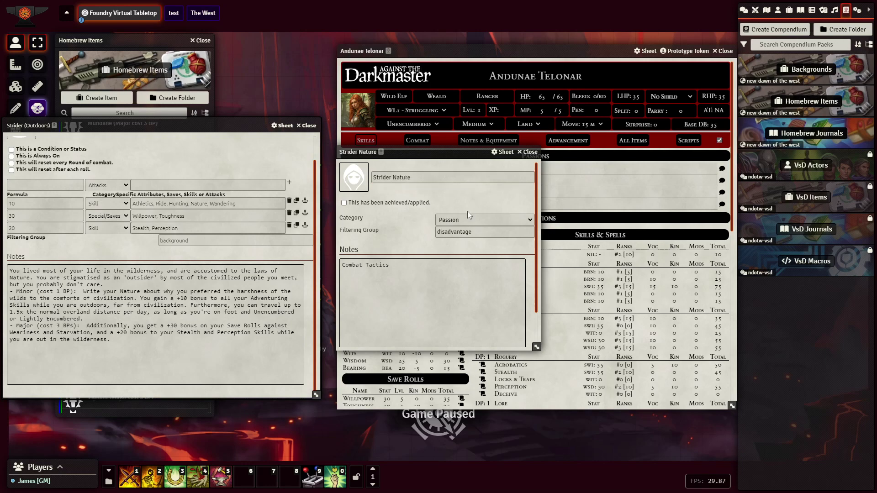
- Replace the Strider Nature passion's notes with "Why you want to be in the wilderness." and close the passion
triple_click(432, 271)
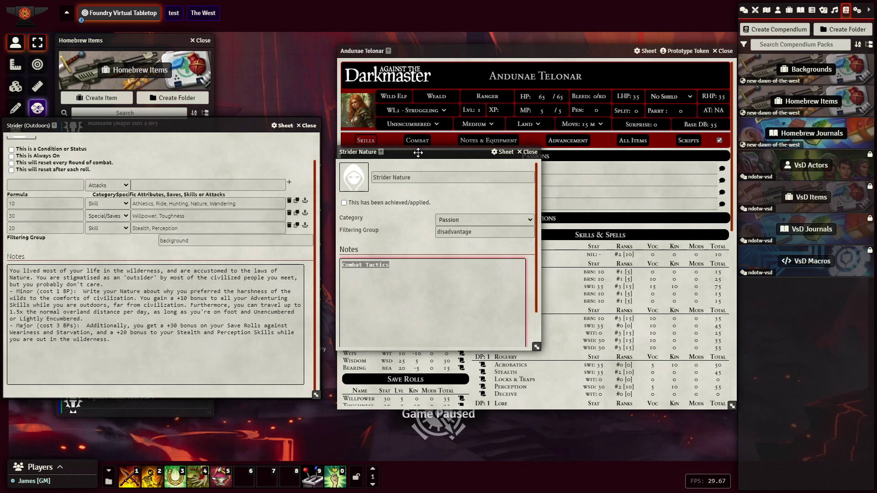
left_click_drag(418, 152, 470, 189)
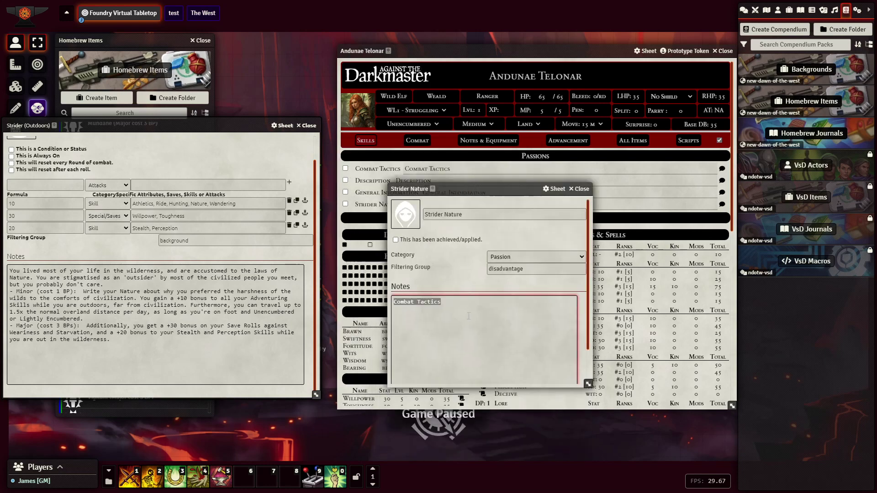
type("Why you want to be in ")
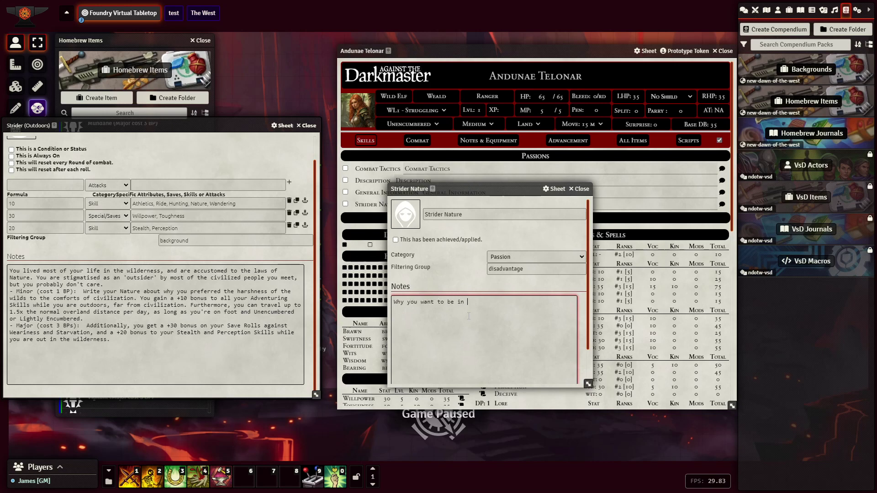
type("the wilderness.")
left_click(503, 228)
left_click(579, 188)
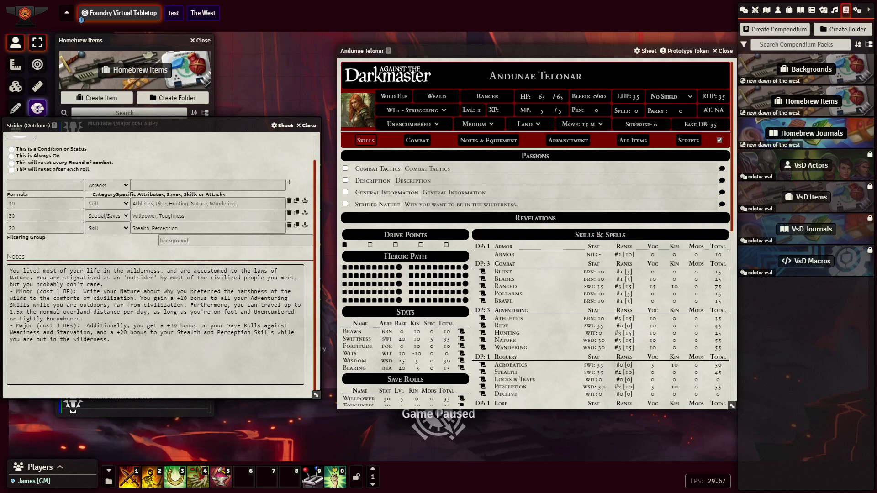
- Clone the Strider (Outdoors) background option on the character sheet and set the copy's filtering group to "Modifier"
scroll(158, 169, "up", 1)
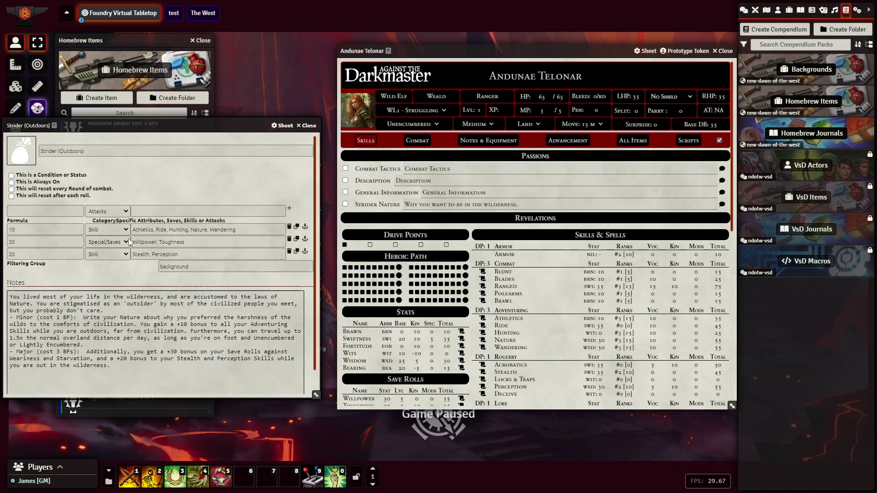
left_click(198, 242)
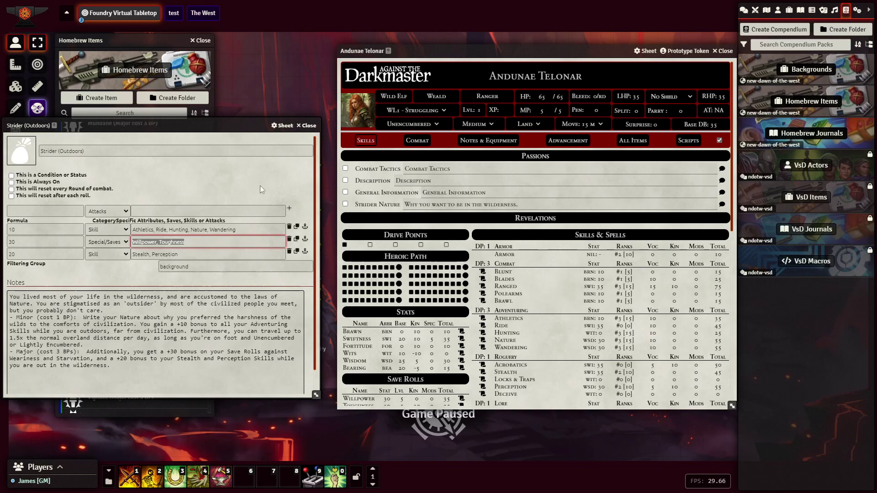
scroll(411, 334, "down", 2)
scroll(410, 334, "down", 2)
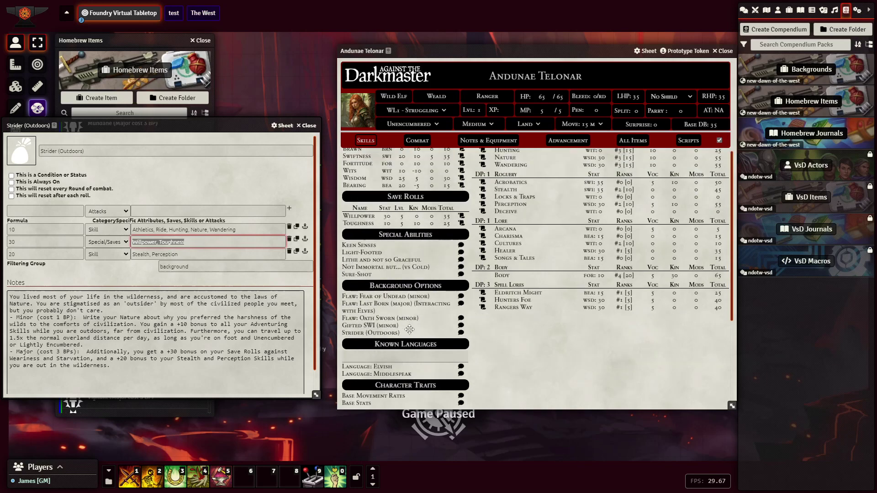
scroll(397, 314, "down", 2)
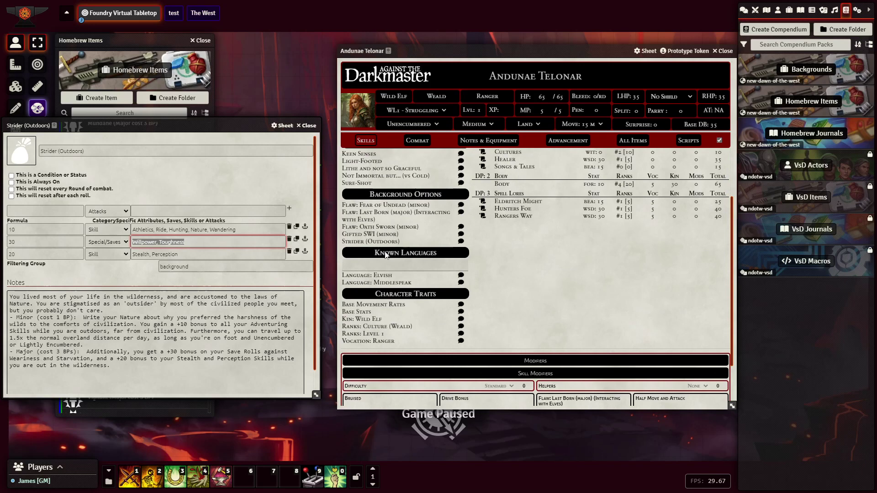
right_click(361, 241)
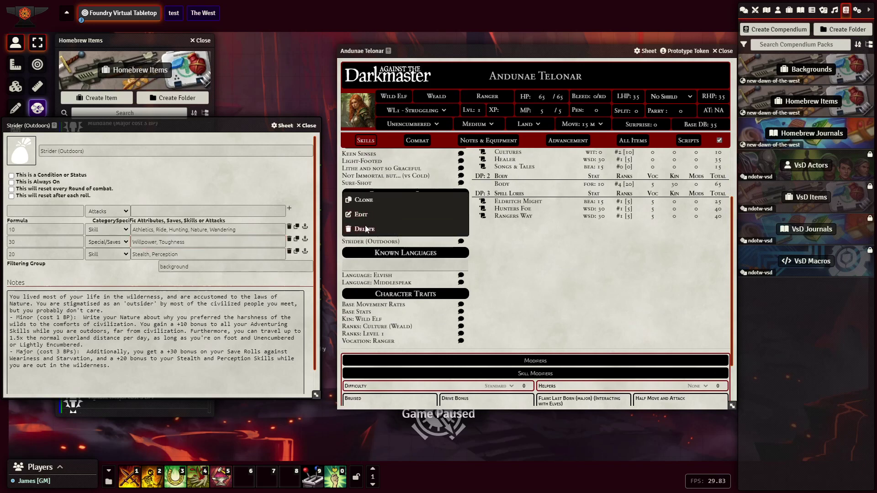
left_click(367, 201)
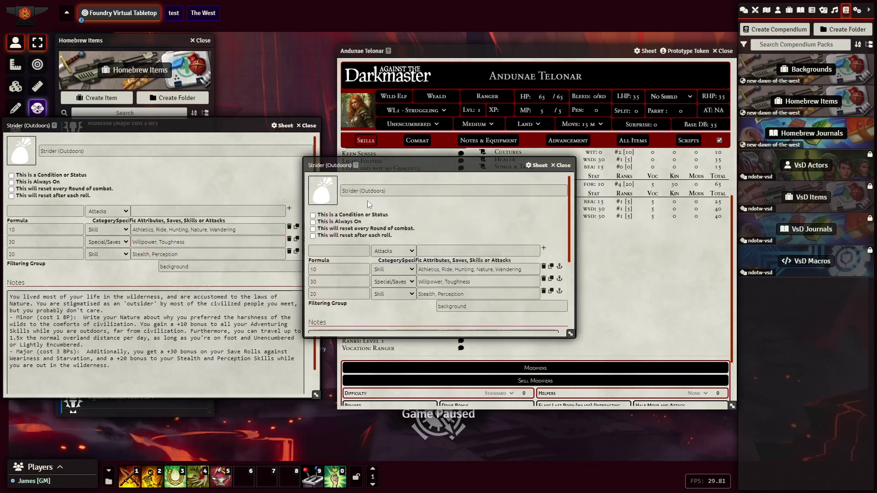
double_click(452, 307)
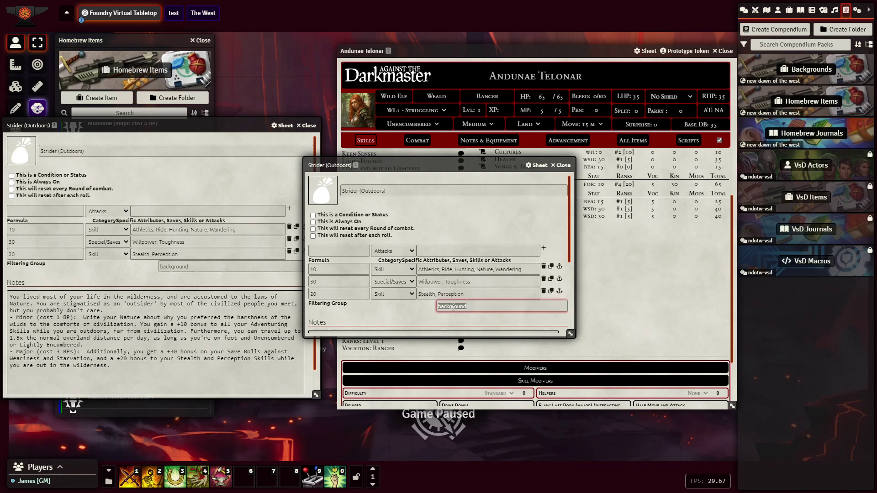
type("Modifier")
key("Return")
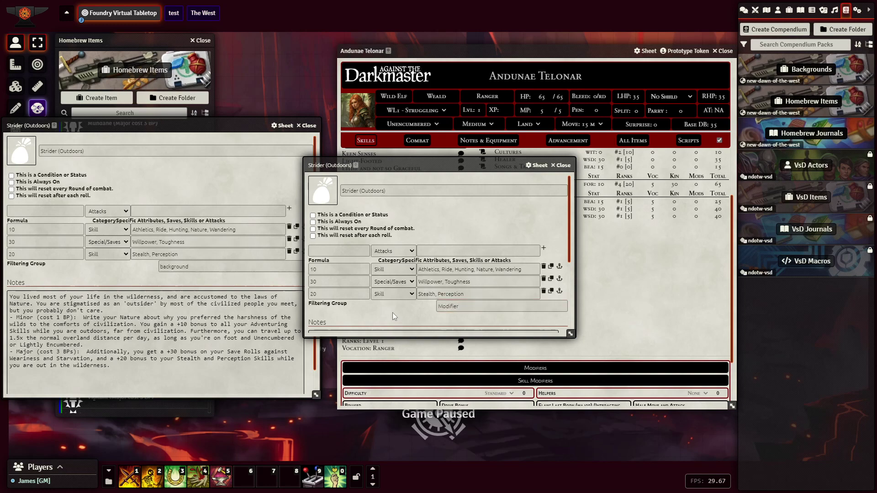
- Delete both Skill modifiers from the Strider (Outdoors) copy and rename it "vs Weariness and Starvation"
left_click(543, 292)
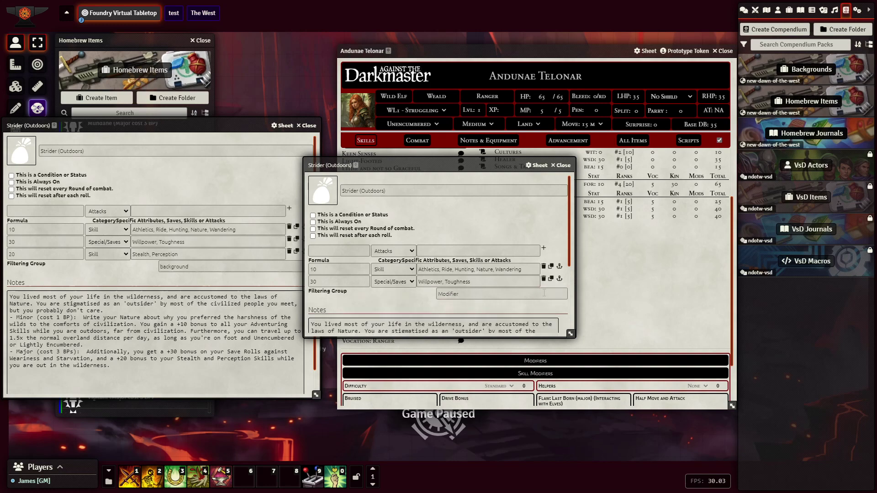
left_click(544, 266)
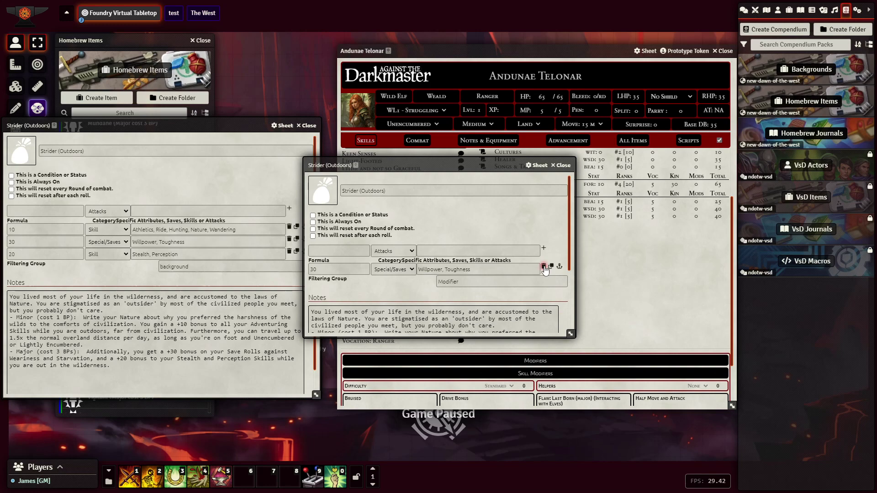
triple_click(402, 191)
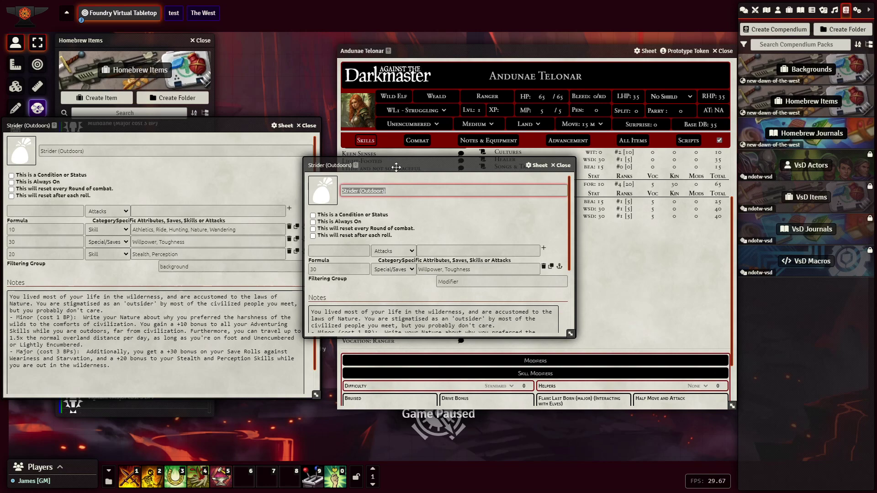
left_click_drag(396, 167, 441, 197)
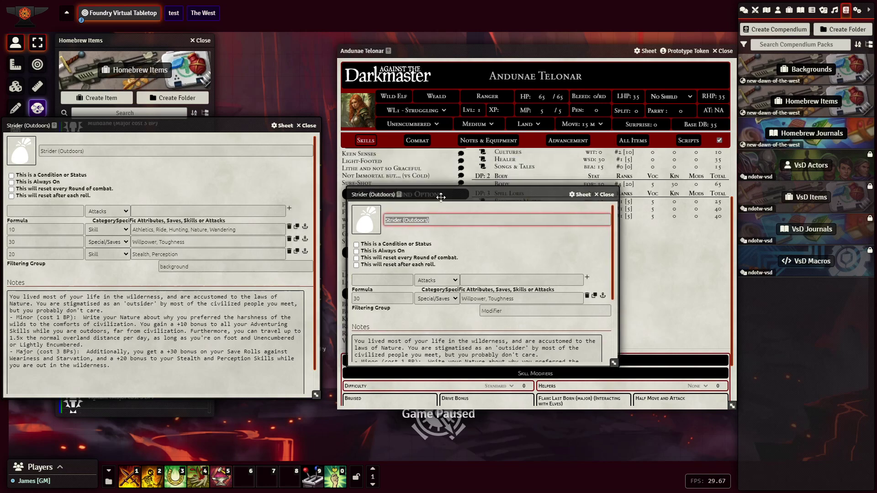
type("vs Weariness and Starvation C")
left_click(453, 236)
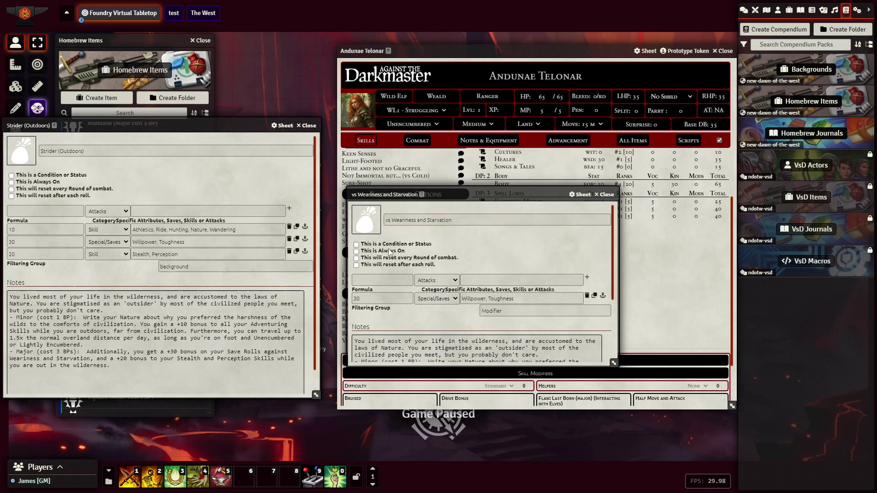
- Mark "vs Weariness and Starvation" as a condition or status that resets after each roll, and close it
left_click(356, 245)
left_click(356, 265)
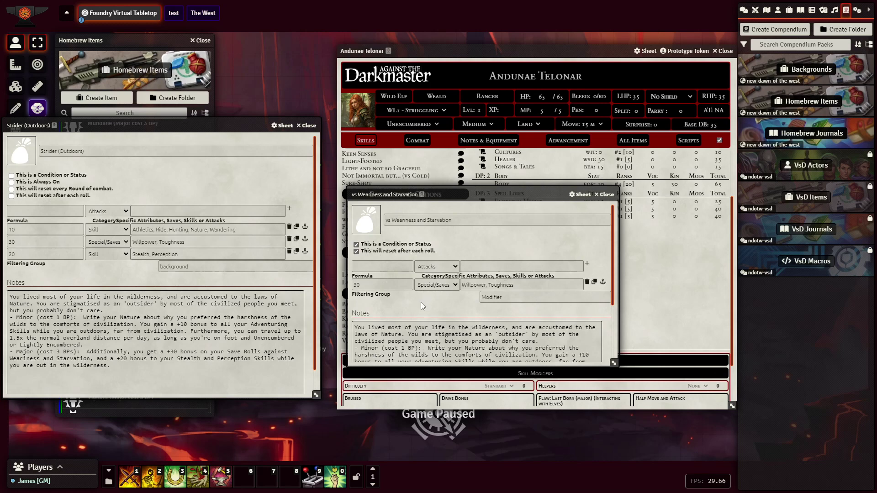
scroll(421, 302, "down", 1)
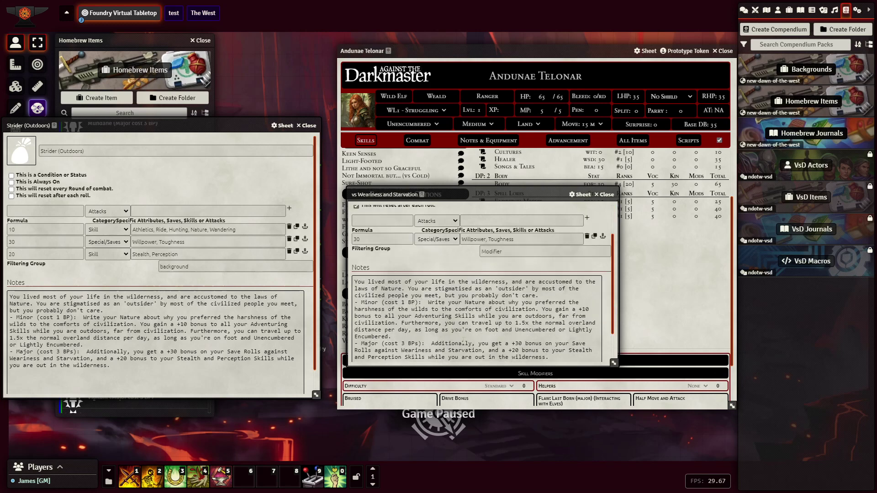
left_click(605, 194)
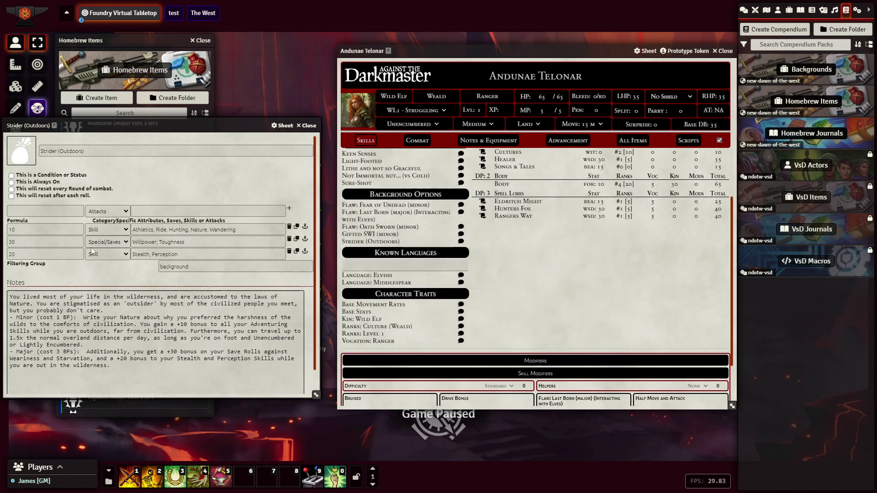
- Delete the Willpower, Toughness modifier from the original Strider (Outdoors), mark it as a condition or status, and close it
left_click(289, 239)
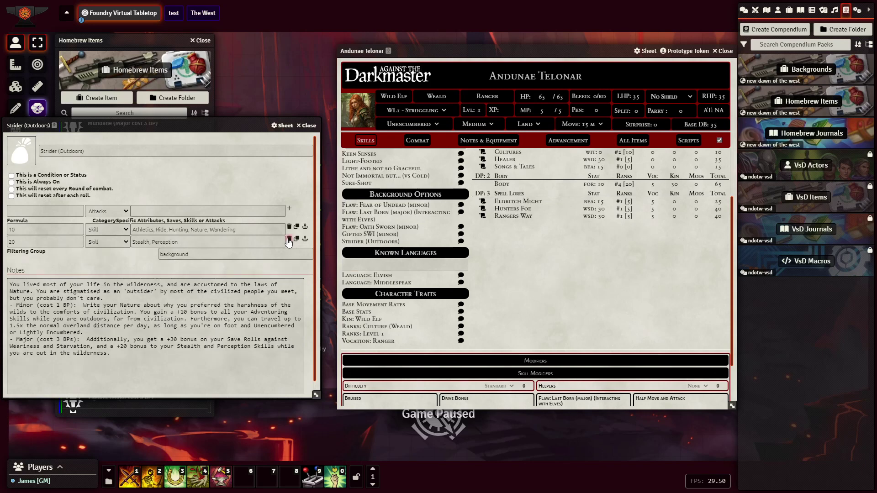
left_click_drag(86, 126, 237, 139)
left_click(161, 196)
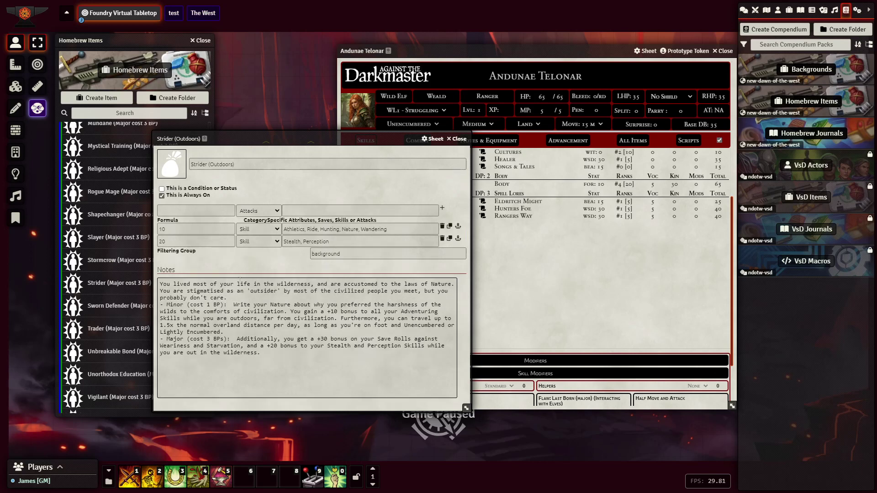
left_click(162, 196)
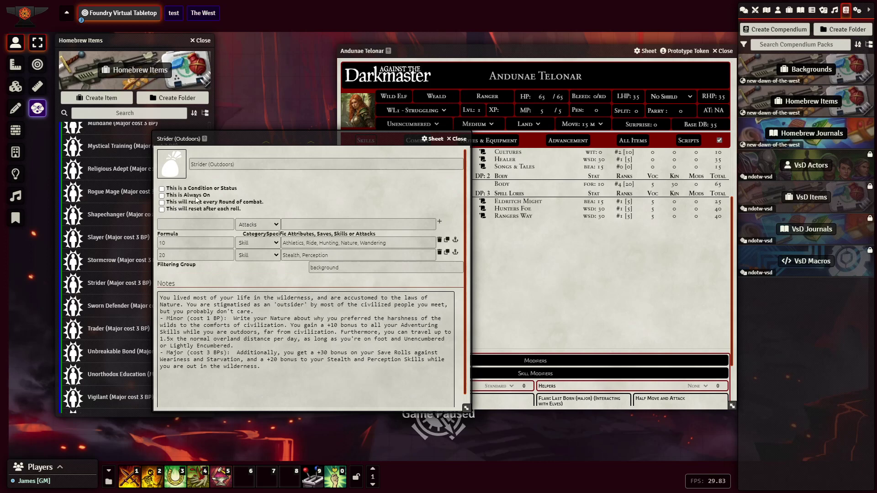
left_click(162, 188)
left_click(458, 139)
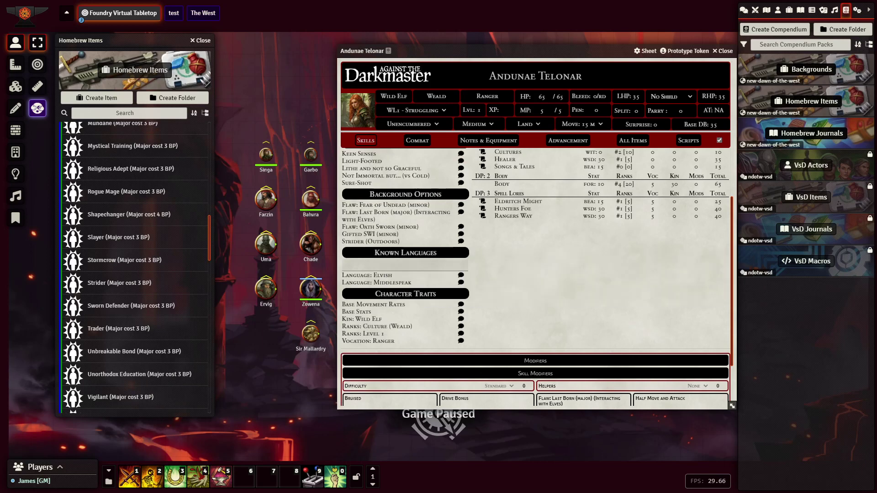
- Add the Elven Training (Major cost 3 BP) background from Homebrew Items to the character sheet
scroll(148, 294, "up", 2)
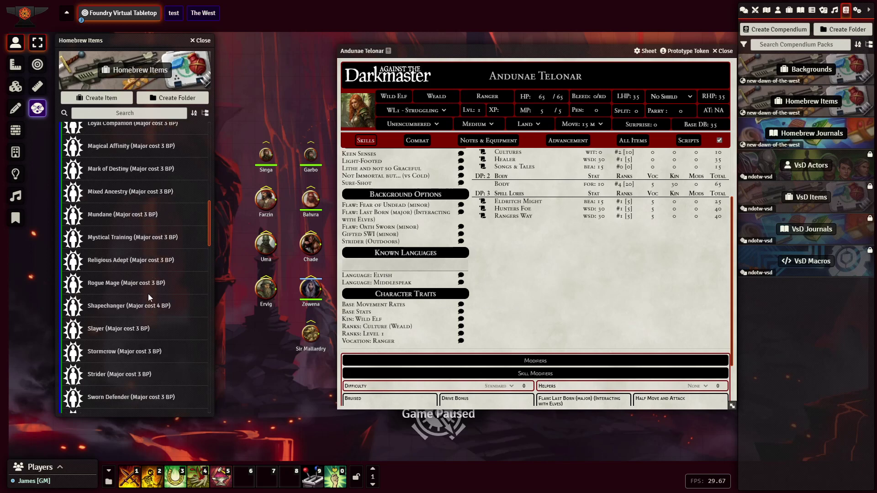
scroll(148, 294, "up", 8)
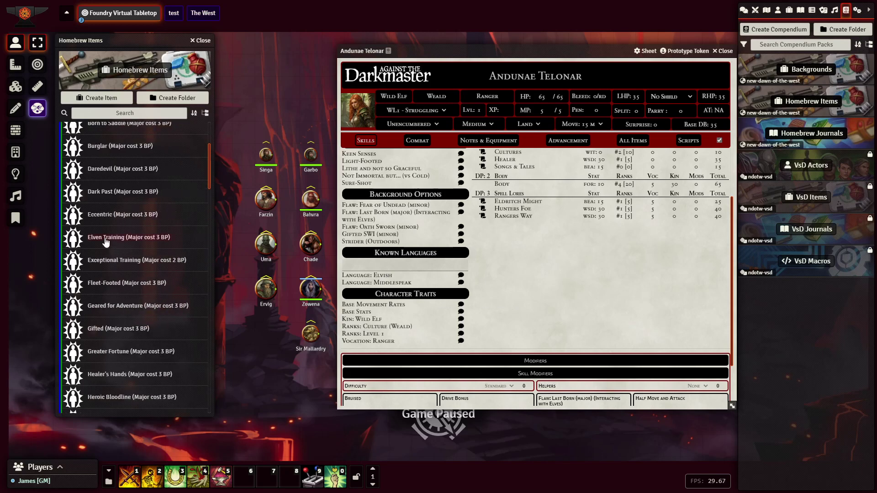
left_click_drag(105, 241, 573, 260)
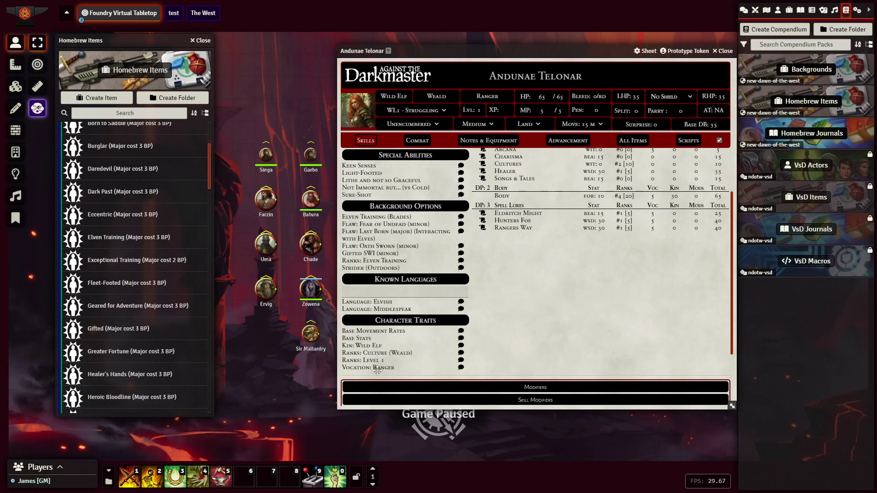
mouse_move(377, 370)
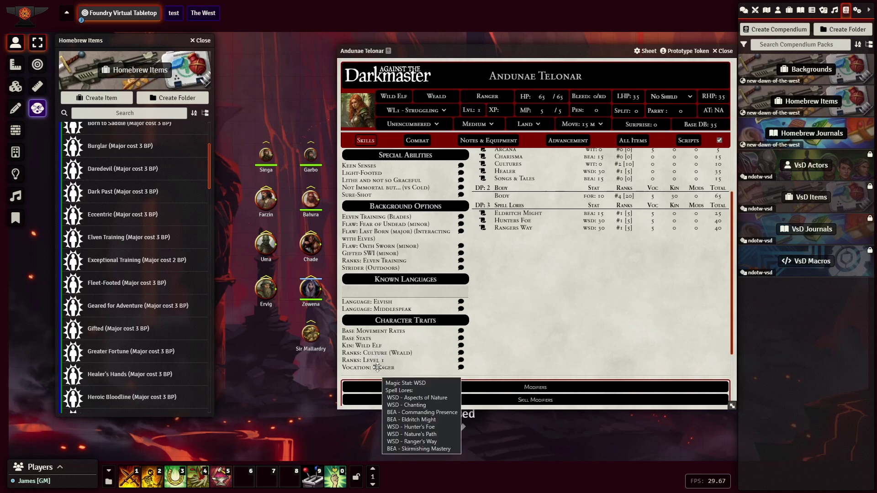
- Open Elven Training (Blades) in an enlarged window beside the sheet, read its notes, and mark it as always on
left_click(363, 214)
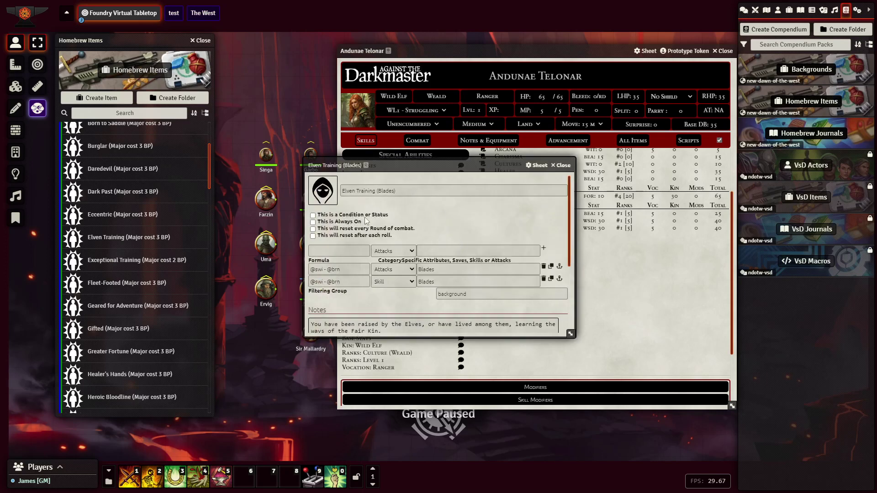
left_click_drag(417, 164, 268, 157)
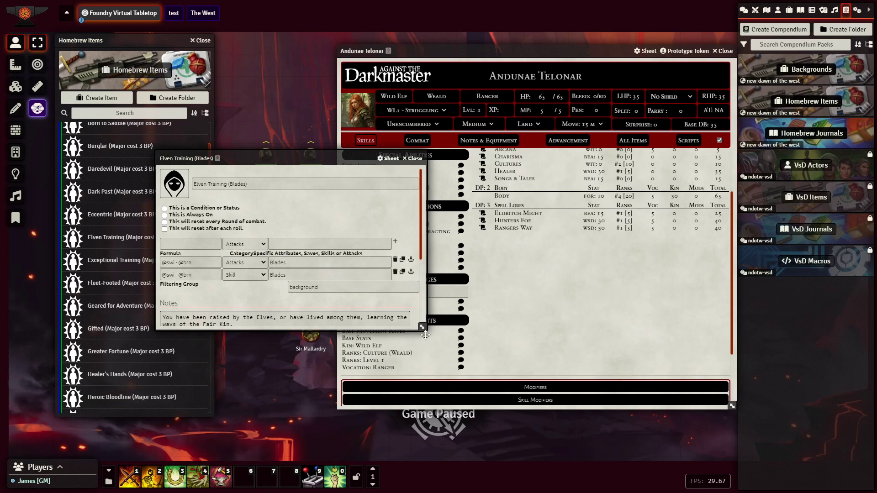
left_click_drag(422, 327, 434, 406)
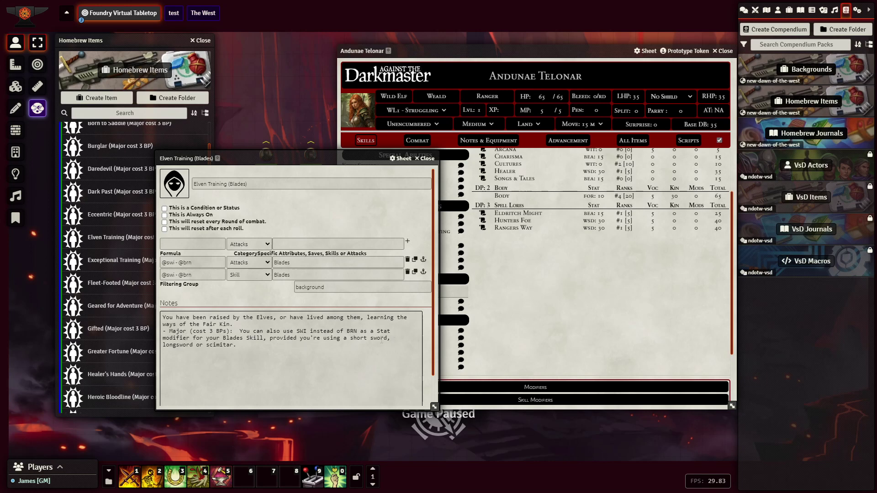
left_click_drag(246, 347, 219, 305)
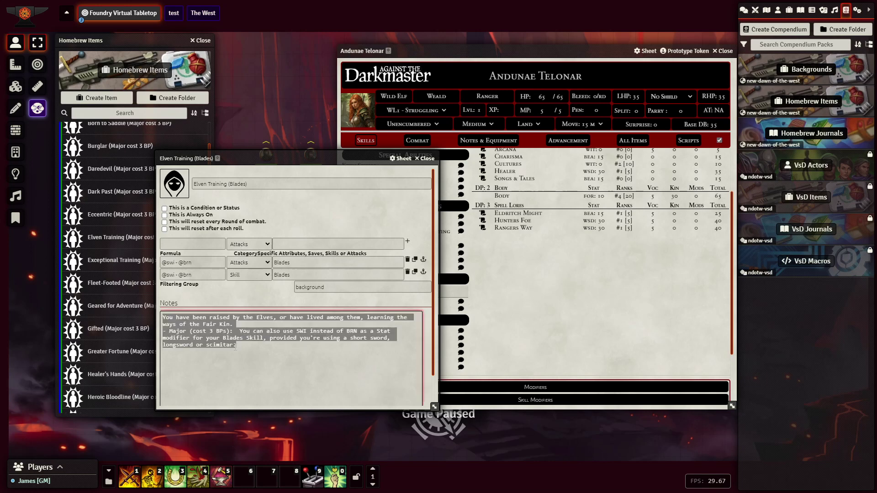
left_click(215, 296)
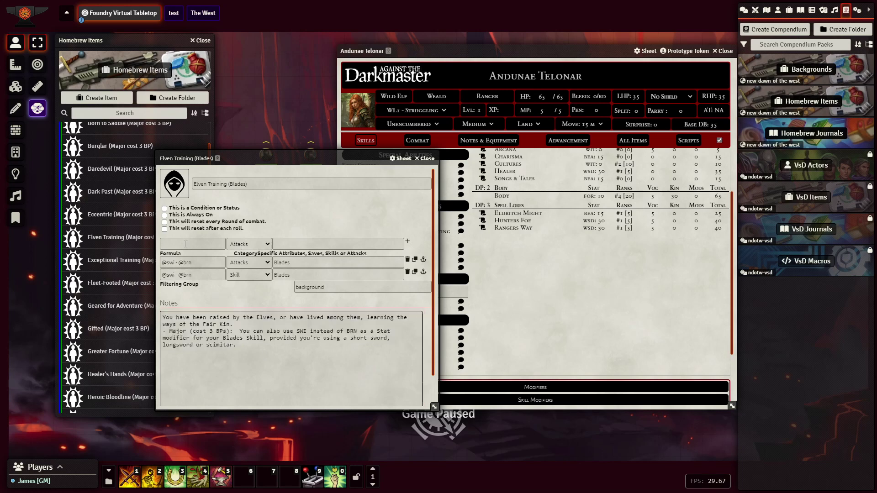
left_click(165, 215)
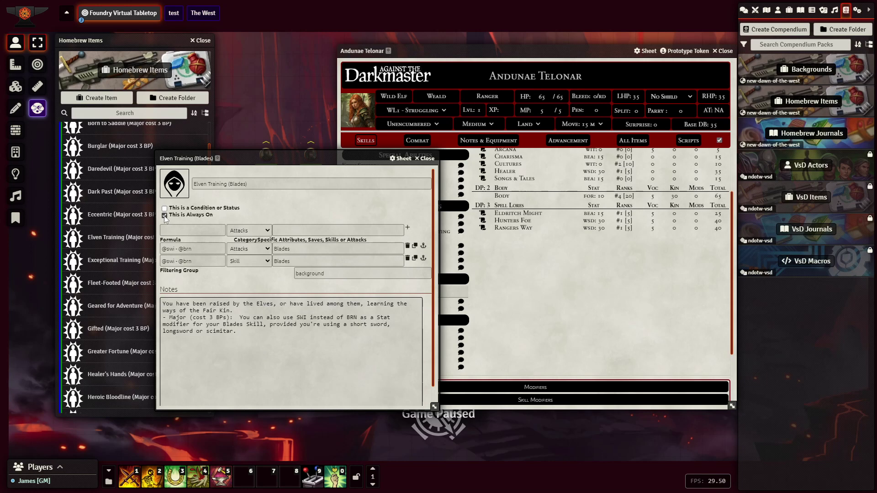
double_click(301, 251)
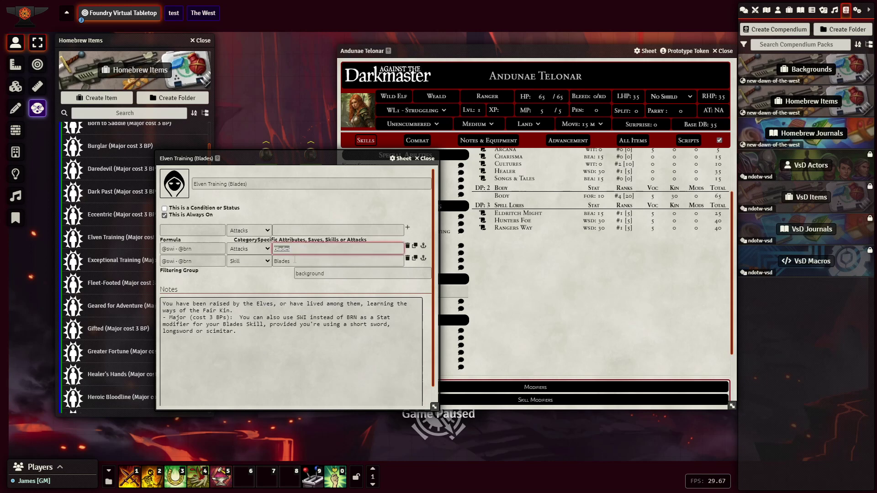
- Close Elven Training (Blades), open Ranks: Elven Training in an enlarged window, and read its ranks and notes
left_click(293, 207)
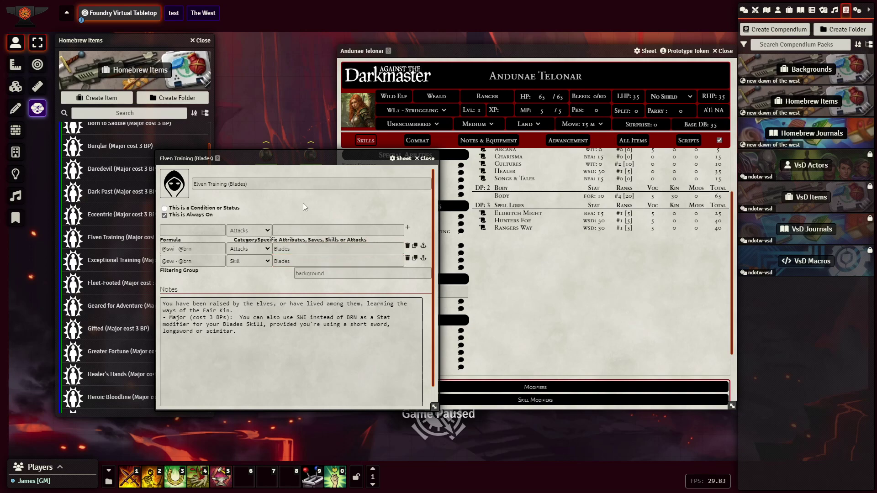
left_click(428, 159)
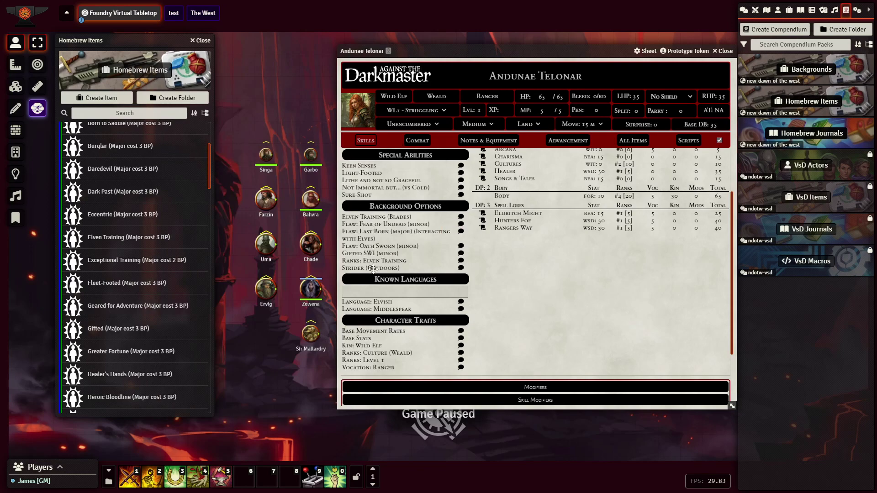
left_click(371, 262)
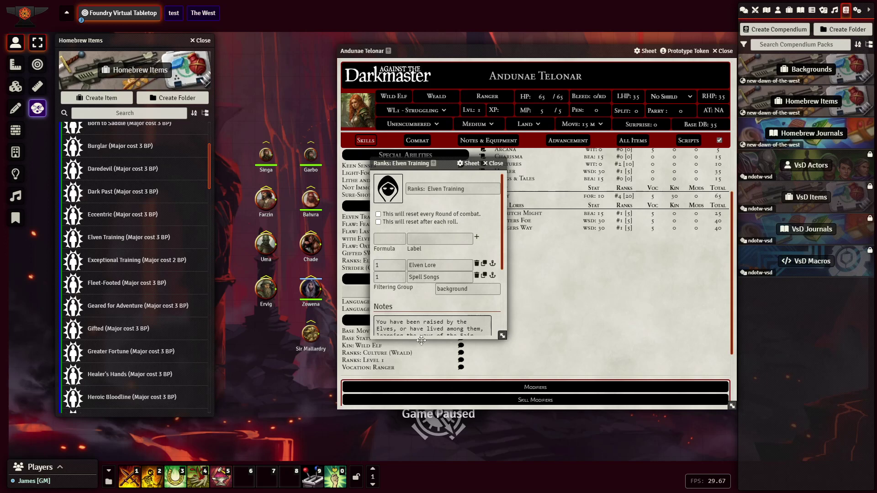
left_click_drag(501, 336, 565, 409)
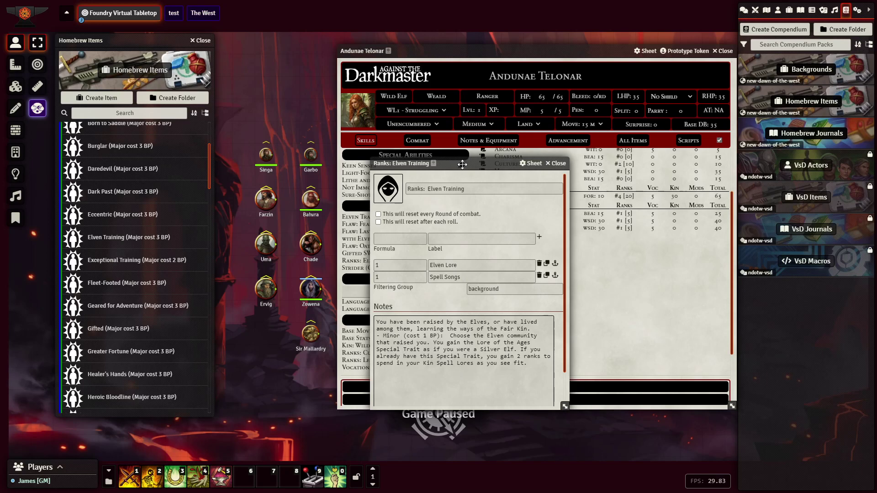
left_click_drag(462, 164, 378, 181)
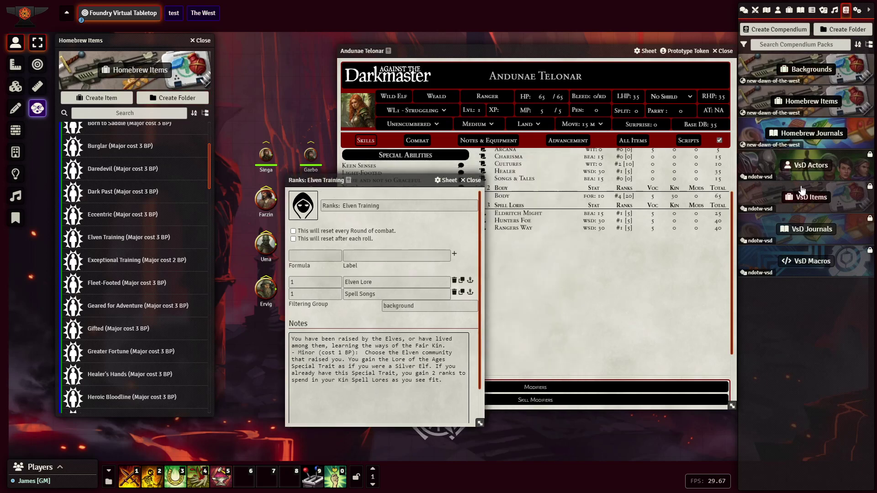
- Add the Elven Lore spell lore from the VsD Items compendium's Spell Lores to the character sheet, and close its item window
left_click(807, 200)
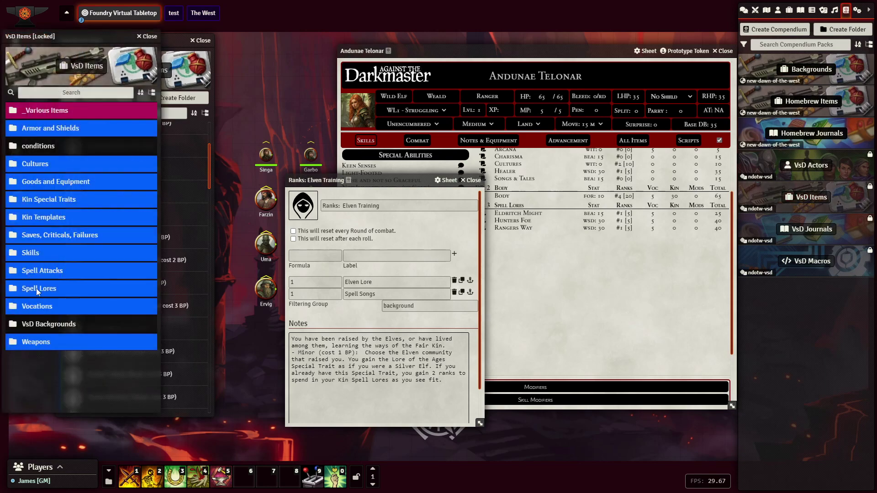
left_click(37, 289)
scroll(96, 316, "down", 6)
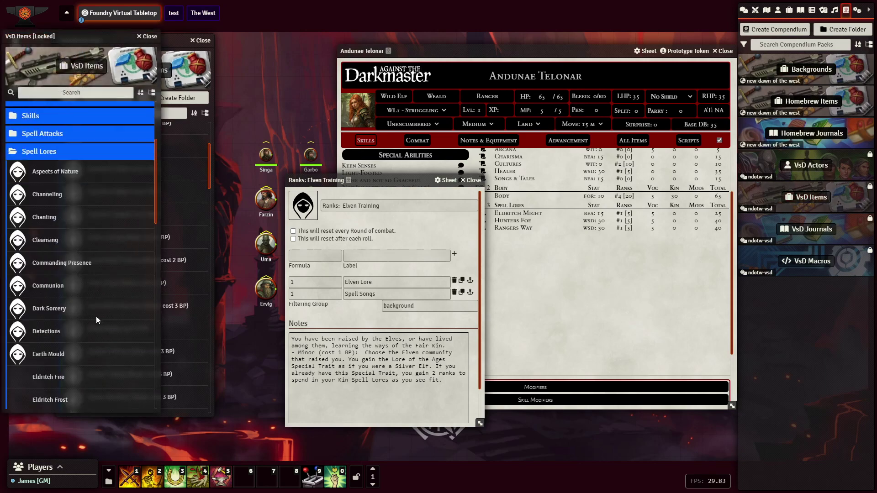
scroll(86, 308, "down", 1)
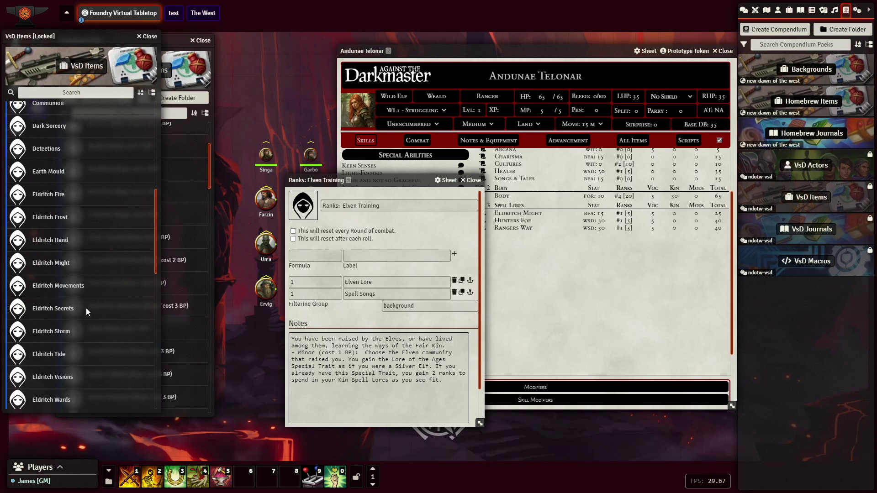
scroll(86, 307, "down", 4)
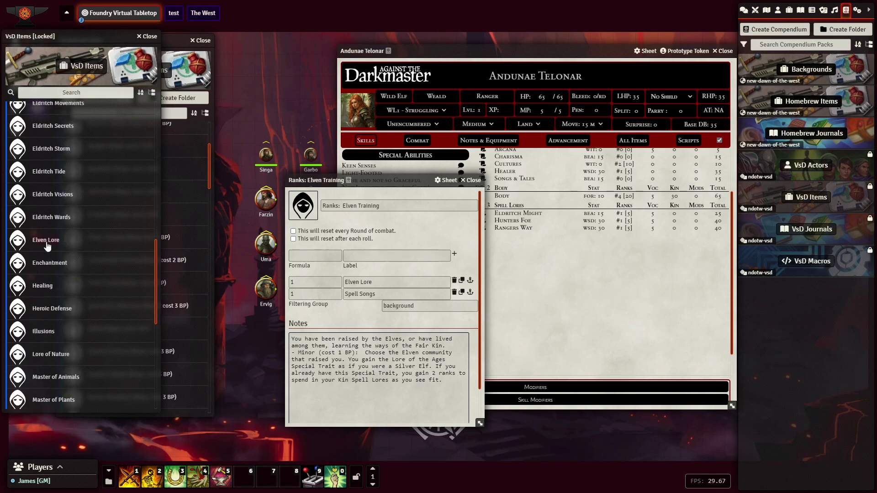
left_click_drag(47, 246, 558, 251)
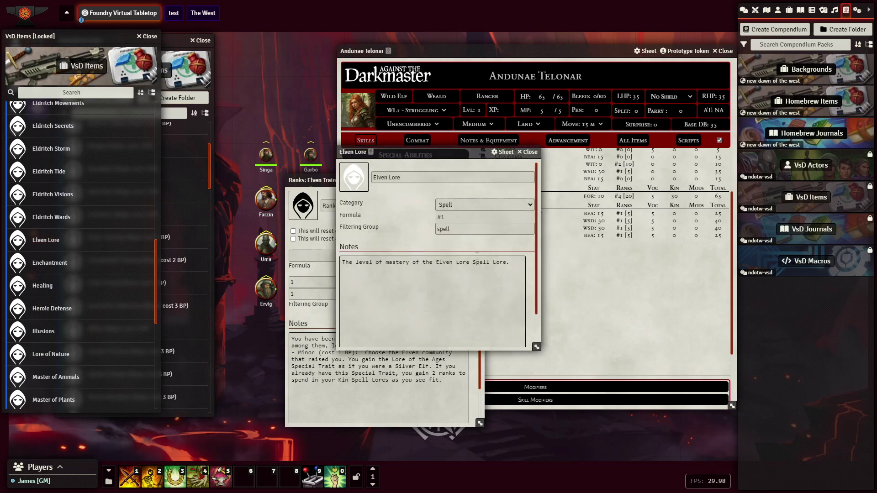
left_click(531, 151)
- Add the Spell Songs spell lore from VsD Items to the character sheet, and close it and Ranks: Elven Training
scroll(59, 341, "down", 7)
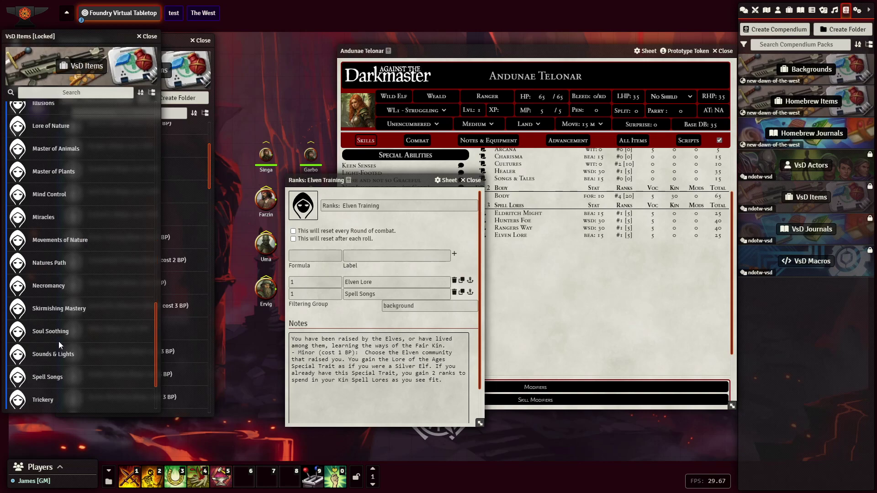
left_click_drag(40, 299, 586, 281)
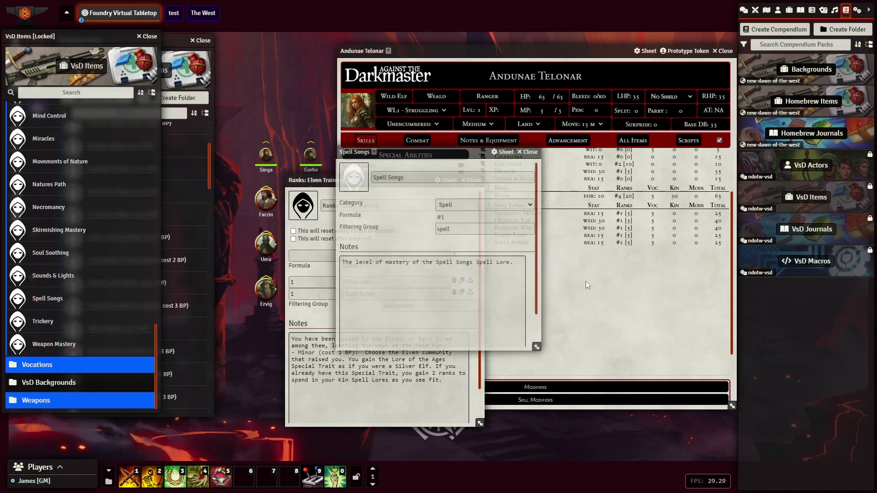
left_click(528, 152)
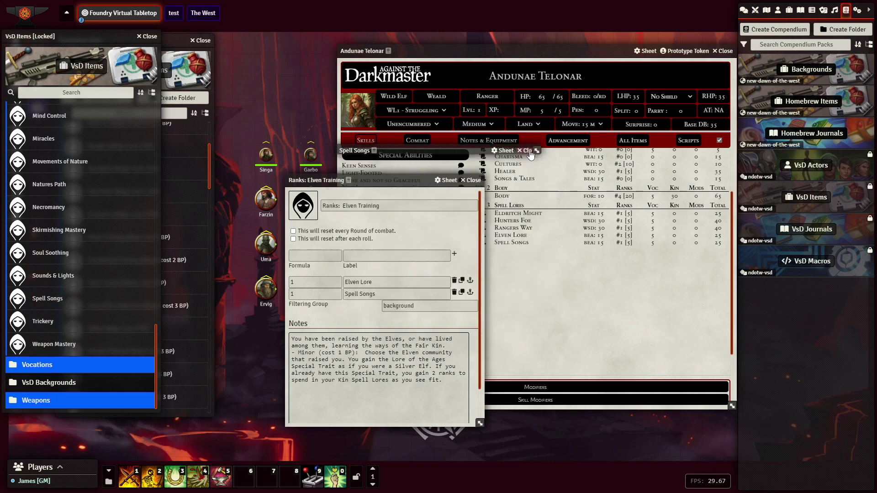
left_click(473, 180)
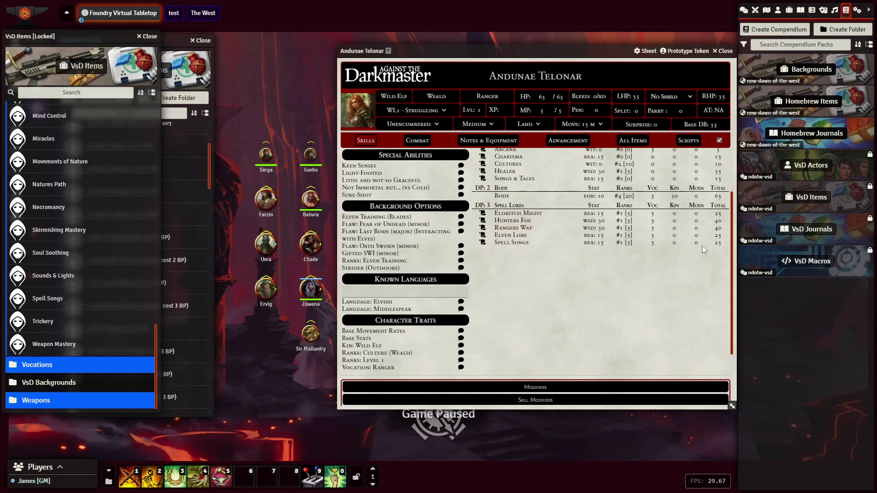
- Review the character sheet's passions, skills, spell lores and background options, including the description of the Last Born flaw
scroll(519, 250, "up", 3)
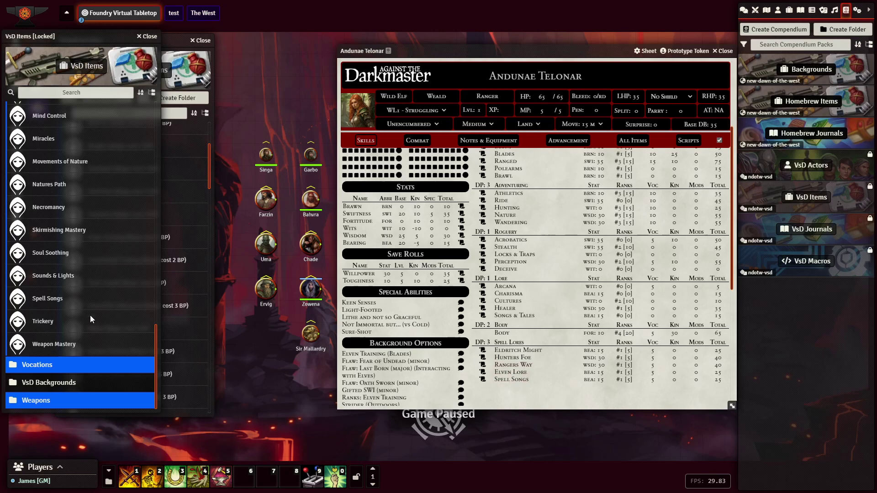
scroll(90, 315, "up", 7)
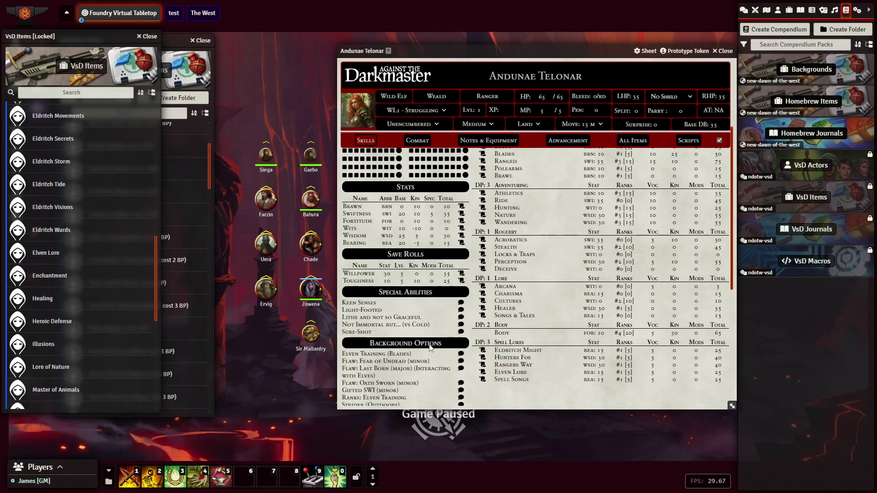
scroll(432, 347, "down", 4)
scroll(498, 338, "up", 5)
scroll(498, 339, "up", 3)
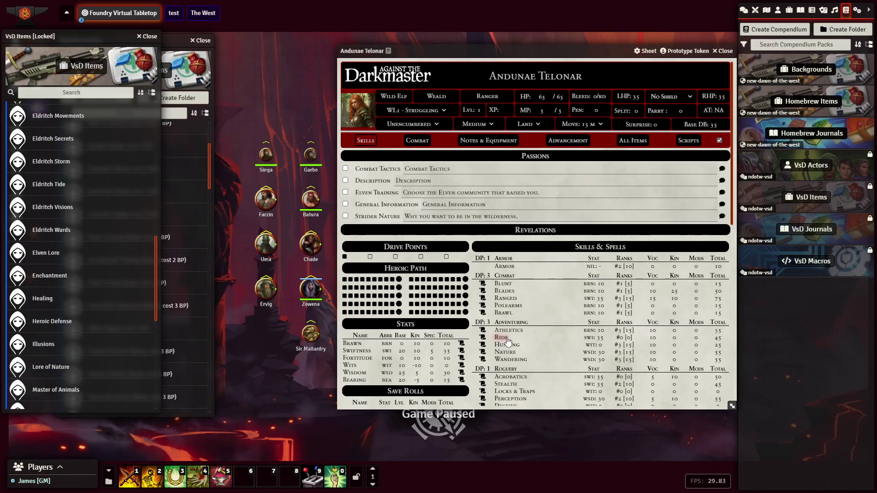
scroll(551, 281, "down", 2)
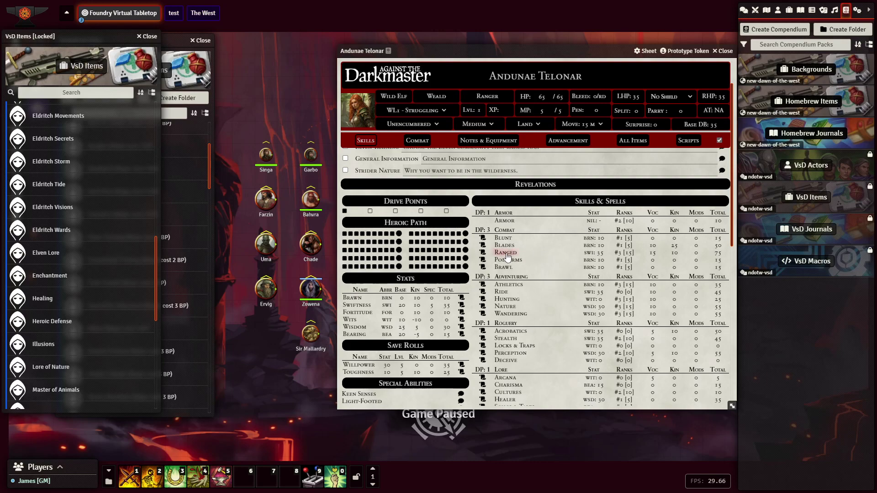
scroll(530, 257, "down", 1)
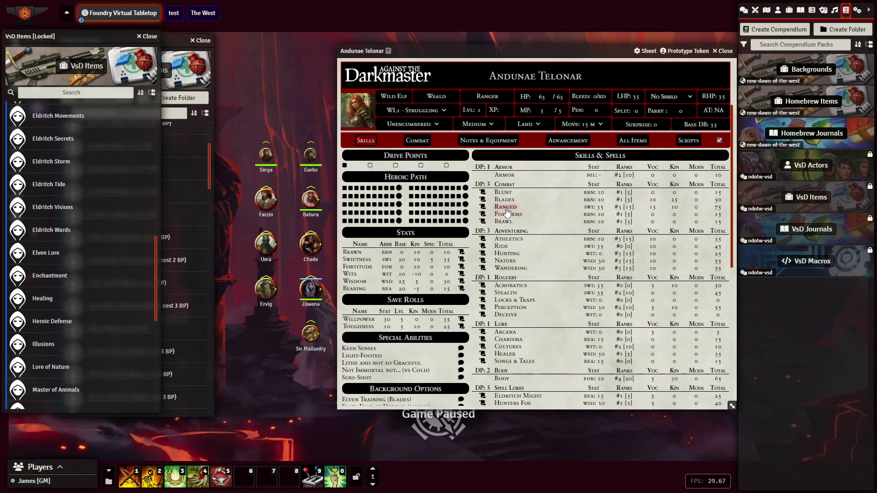
scroll(480, 274, "down", 4)
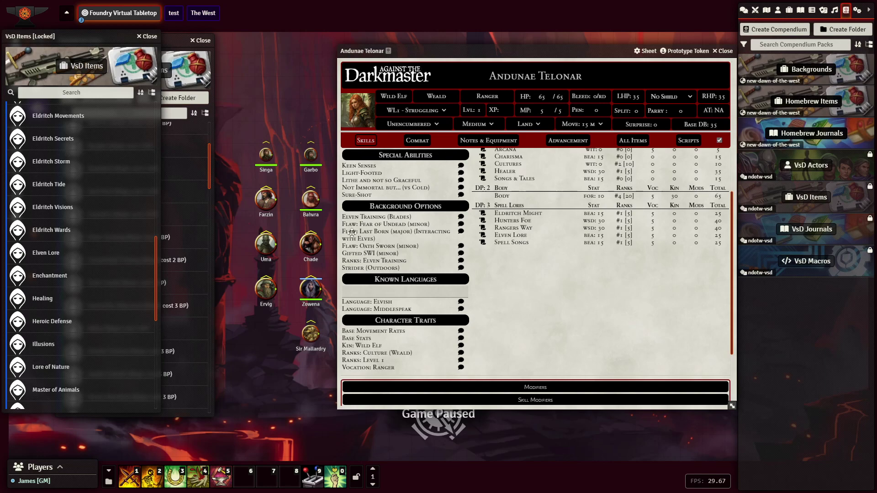
mouse_move(352, 232)
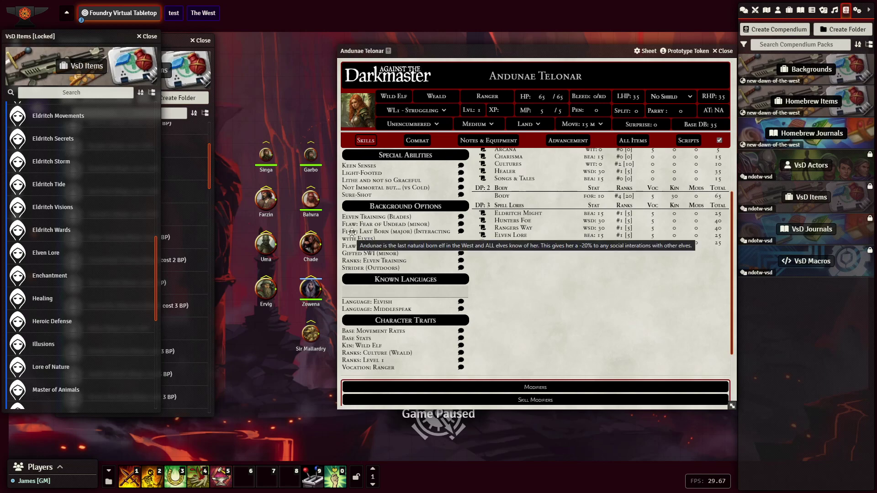
- Rename the Strider (Outdoors) background option as "Strider when Outdoors (major)" and close it
left_click(351, 269)
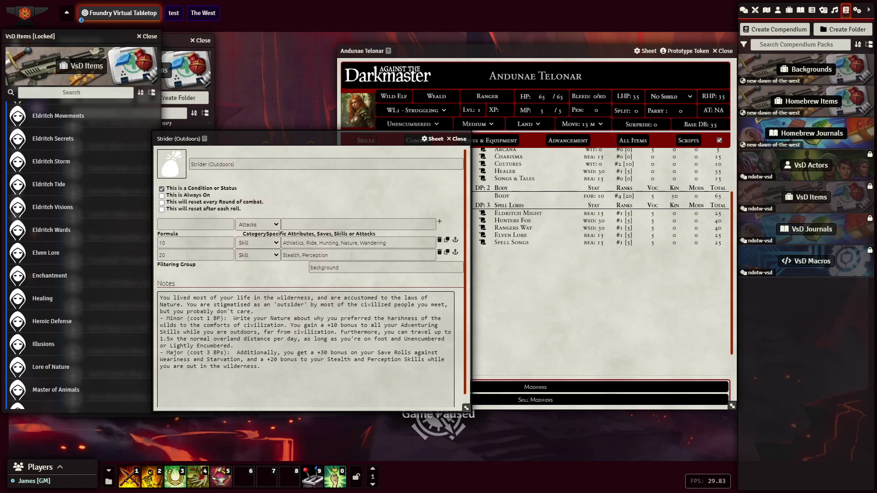
left_click(241, 164)
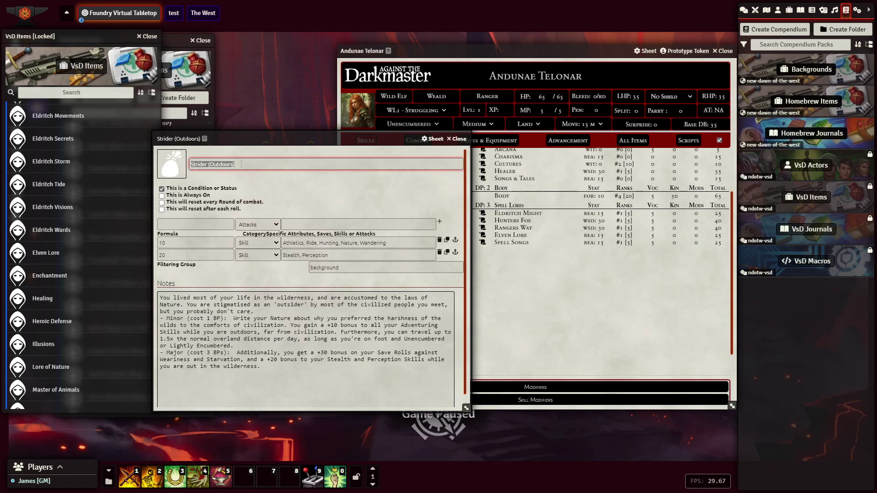
left_click(241, 164)
left_click(209, 164)
type("when")
key("Delete")
type("(mah")
type("jo")
type("r")
left_click(271, 174)
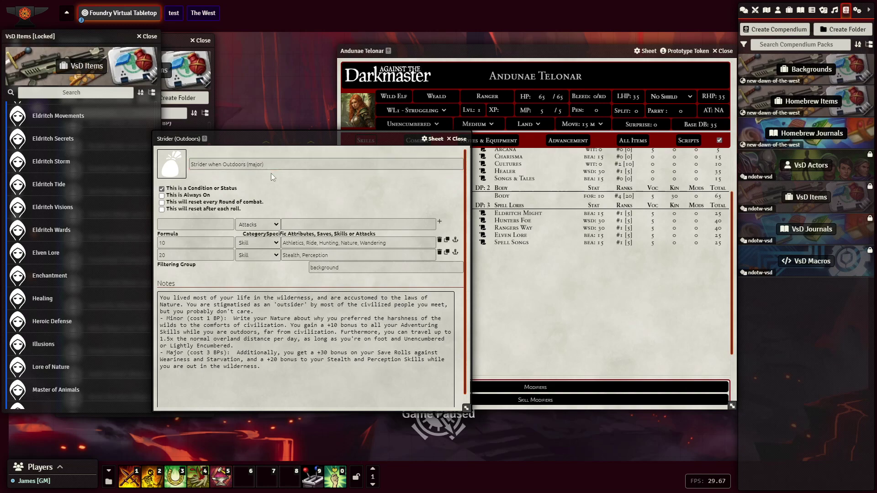
left_click(459, 139)
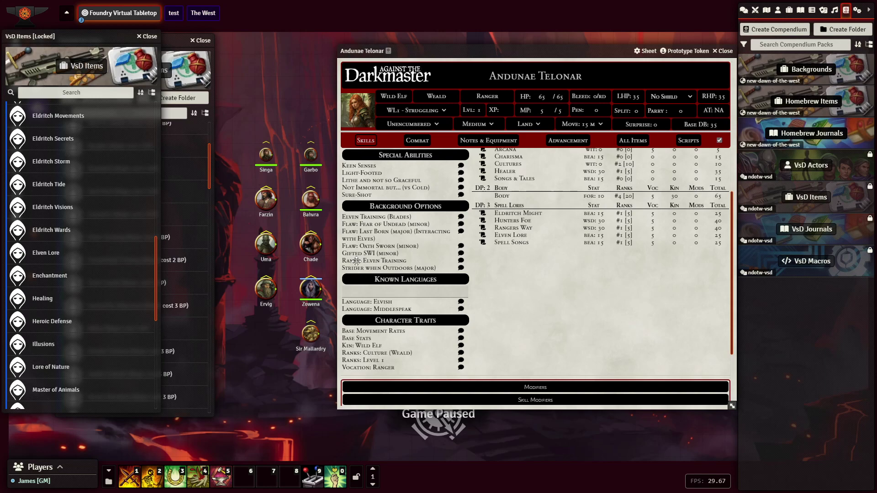
- Rename the Elven Training (Blades) background option as "Elven Training (Blades) (major)" and close it
left_click(362, 217)
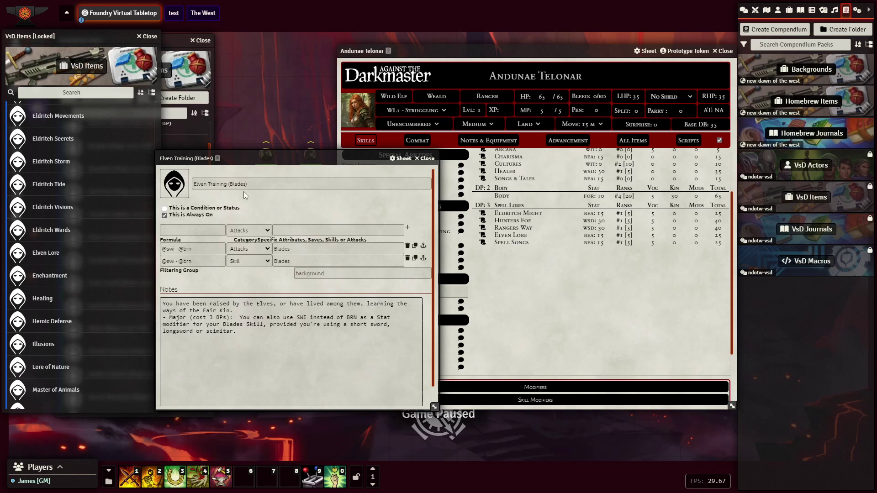
triple_click(252, 183)
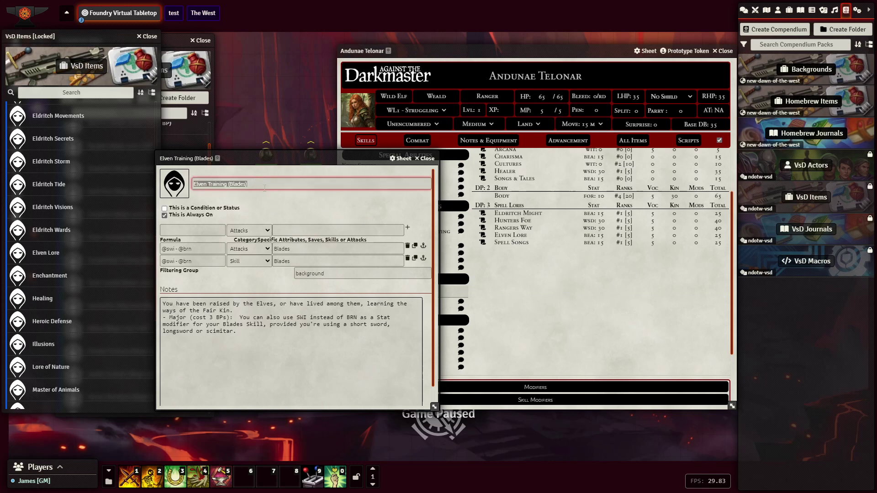
left_click(264, 187)
type("(major")
left_click(265, 204)
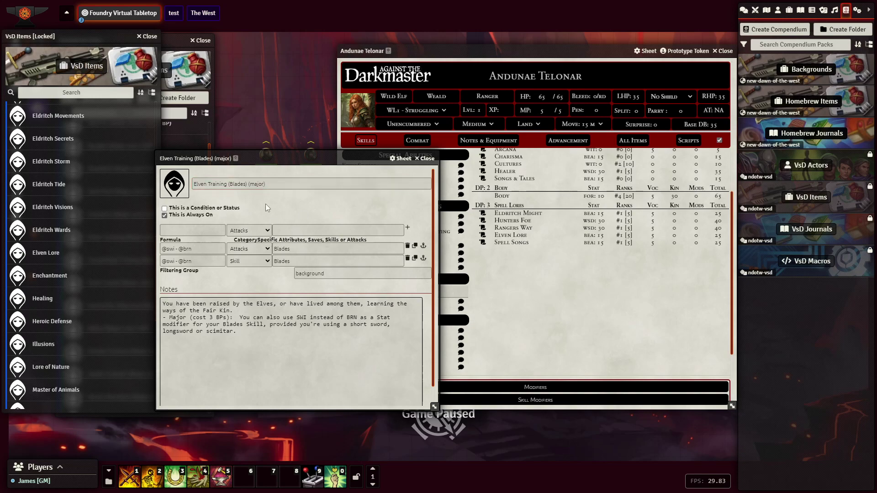
left_click(427, 159)
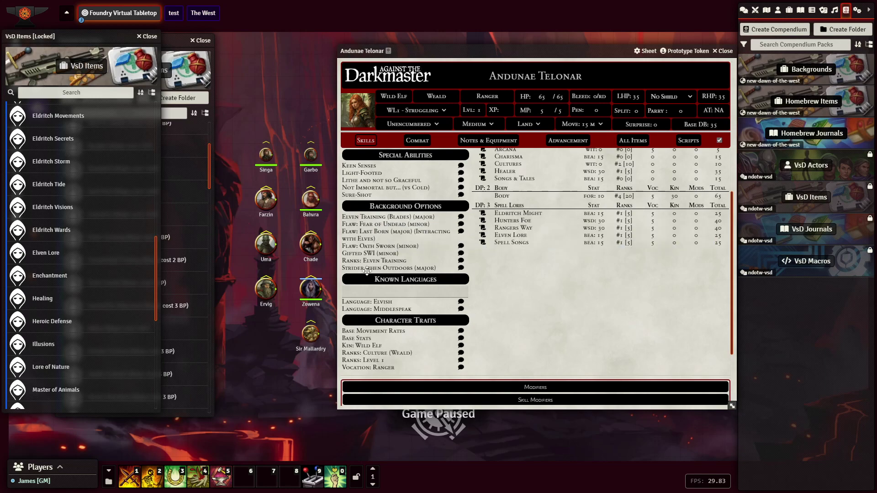
- Inspect the contents of Ancient Heirloom (Minor cost 1 BP) in Homebrew Items and add that background to the character sheet
mouse_move(354, 254)
left_click(174, 40)
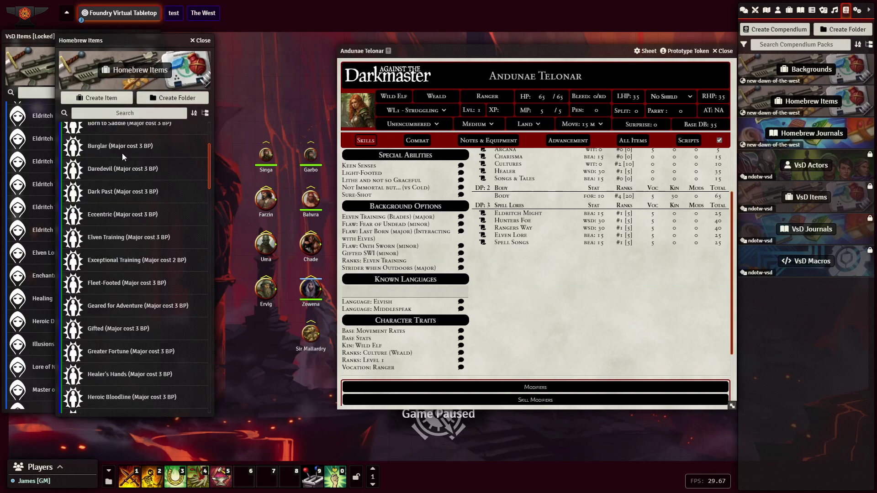
scroll(122, 155, "up", 3)
left_click(91, 149)
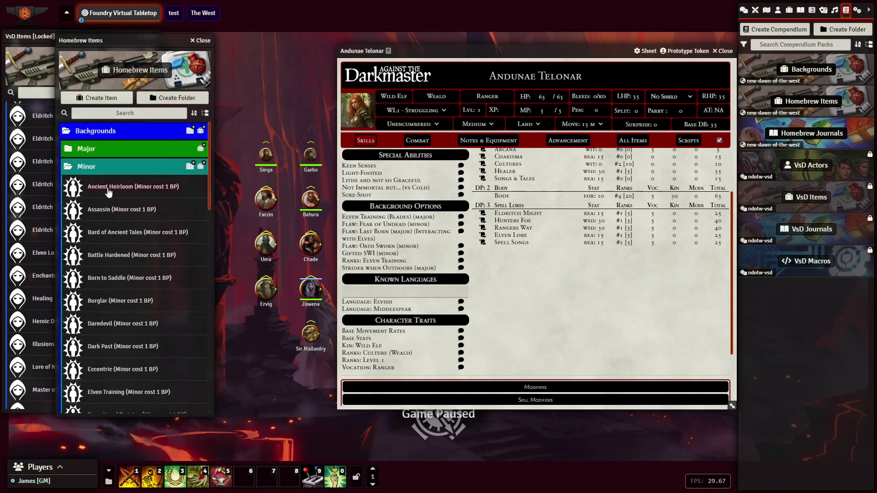
left_click(112, 191)
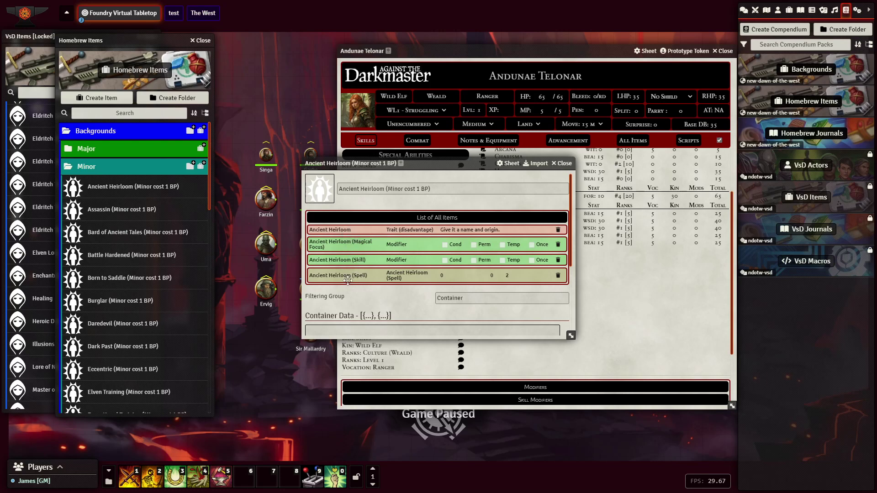
left_click(563, 164)
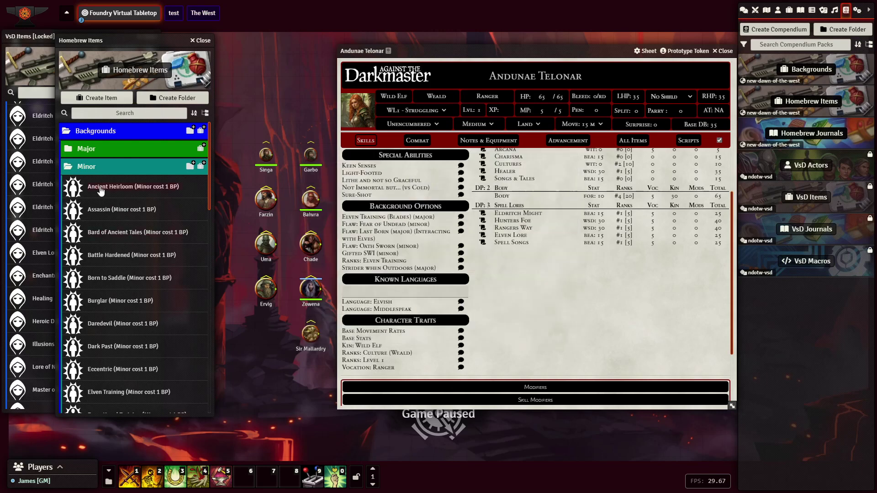
left_click_drag(101, 191, 529, 265)
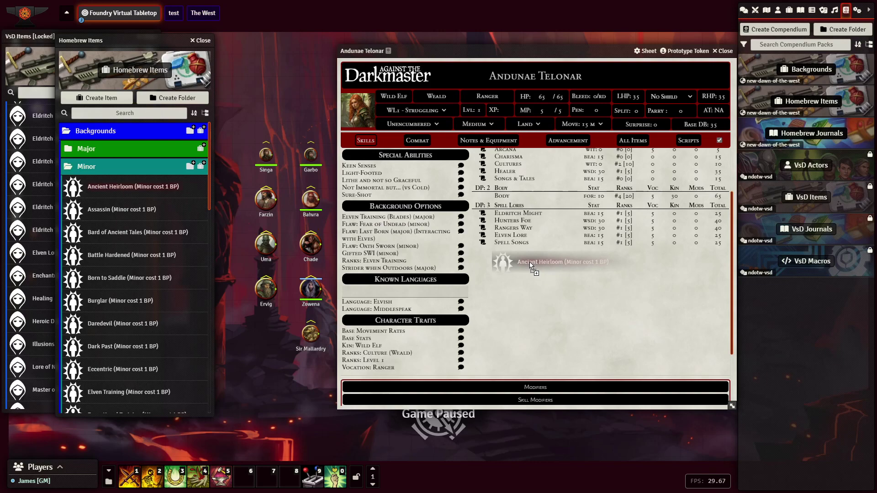
left_click_drag(530, 263, 530, 261)
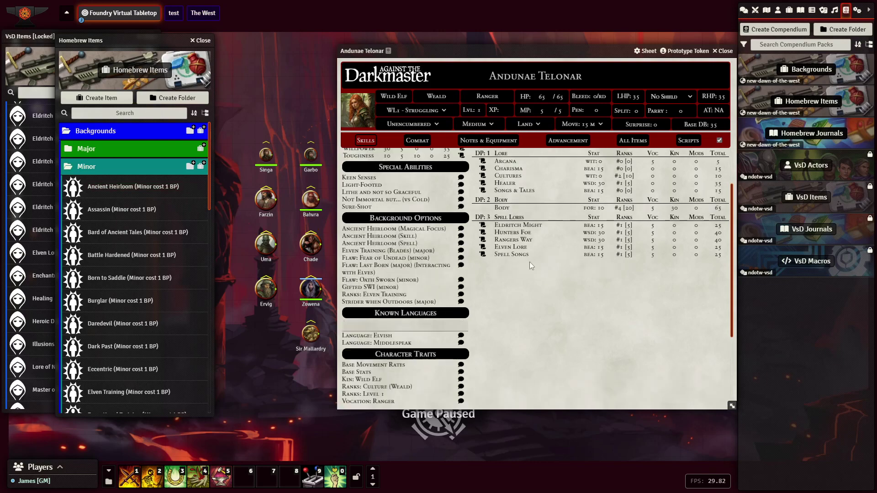
- Inspect the Ancient Heirloom (Spell) background option and delete it from the character sheet
scroll(512, 262, "up", 5)
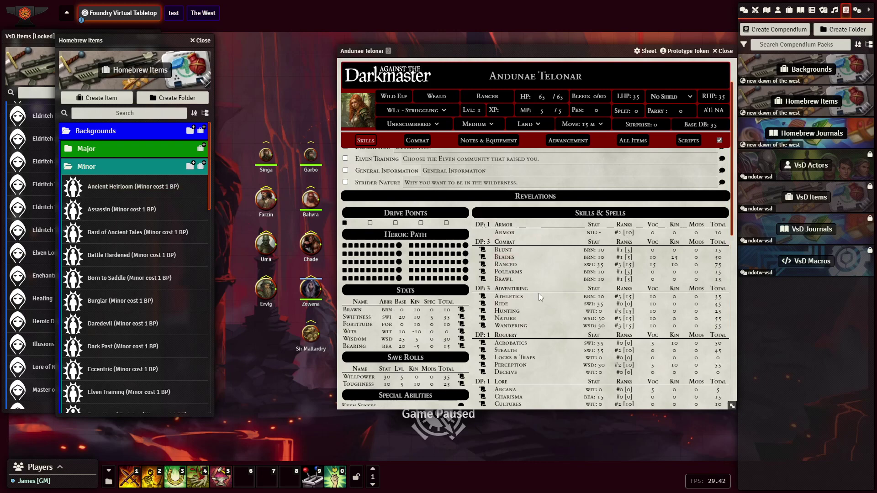
scroll(502, 280, "down", 6)
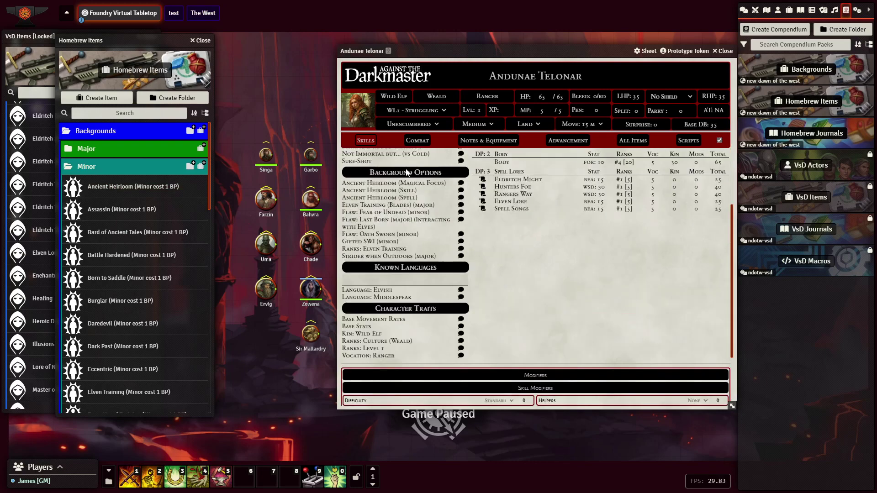
left_click(371, 198)
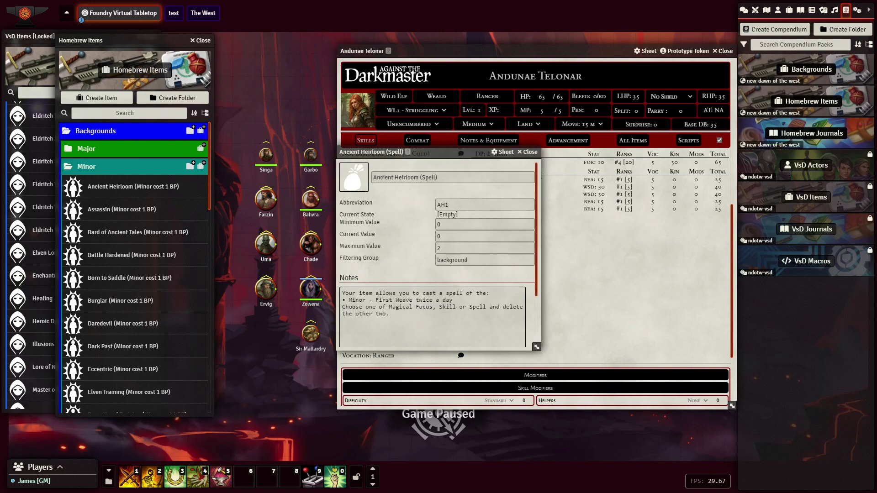
left_click(529, 152)
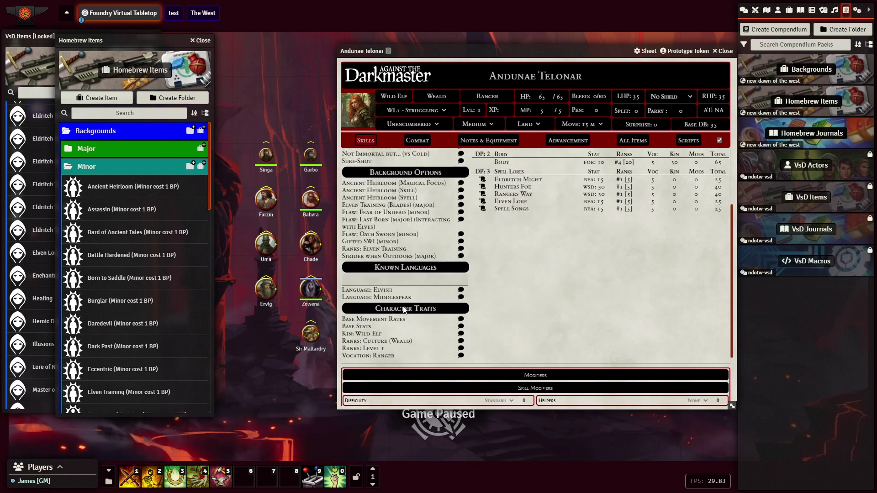
right_click(376, 198)
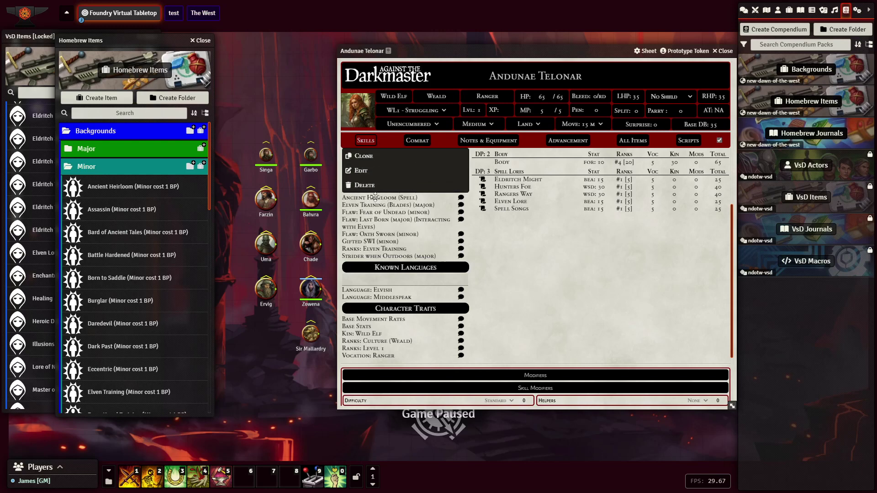
left_click(366, 186)
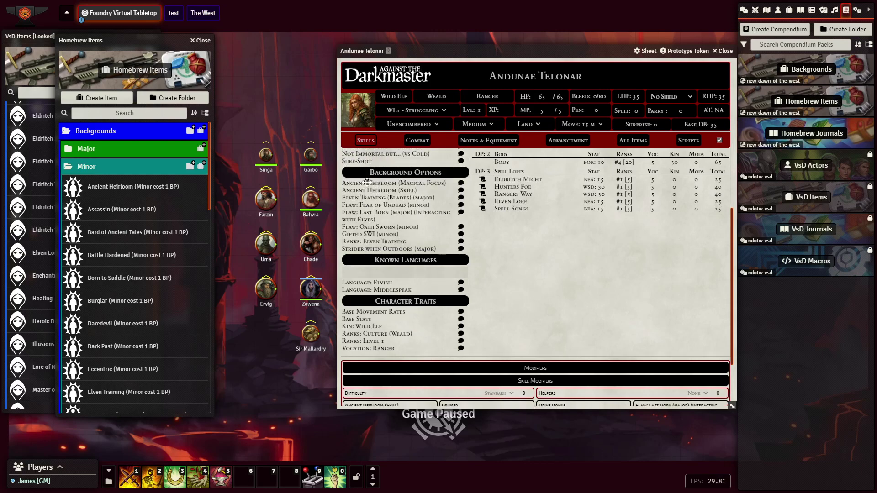
- Read the notes of the Ancient Heirloom (Magical Focus) background option and delete it from the character sheet
left_click(382, 184)
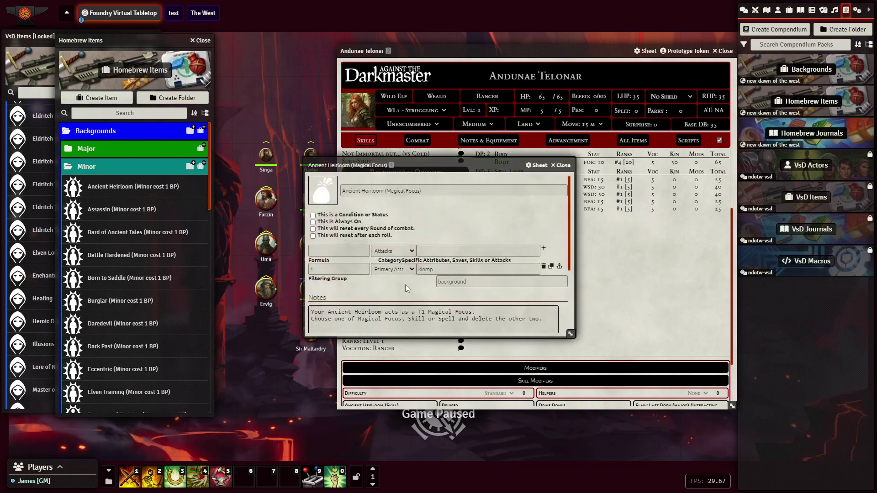
scroll(404, 284, "down", 1)
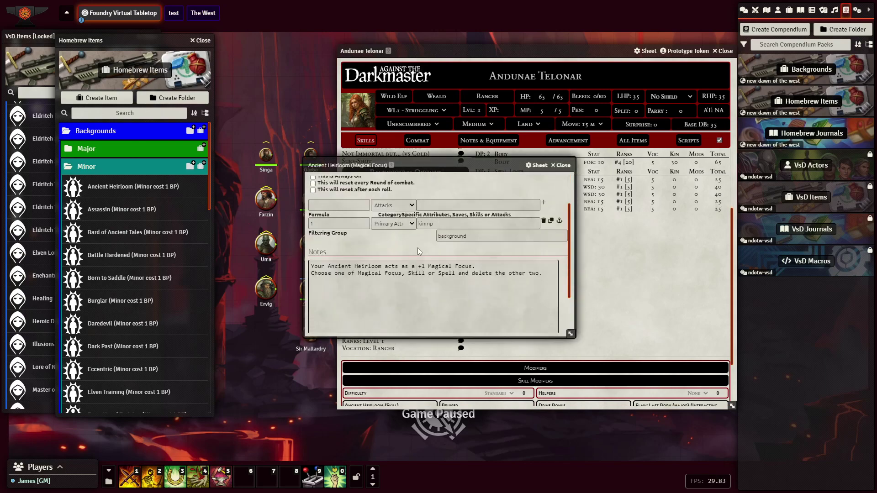
scroll(438, 251, "up", 1)
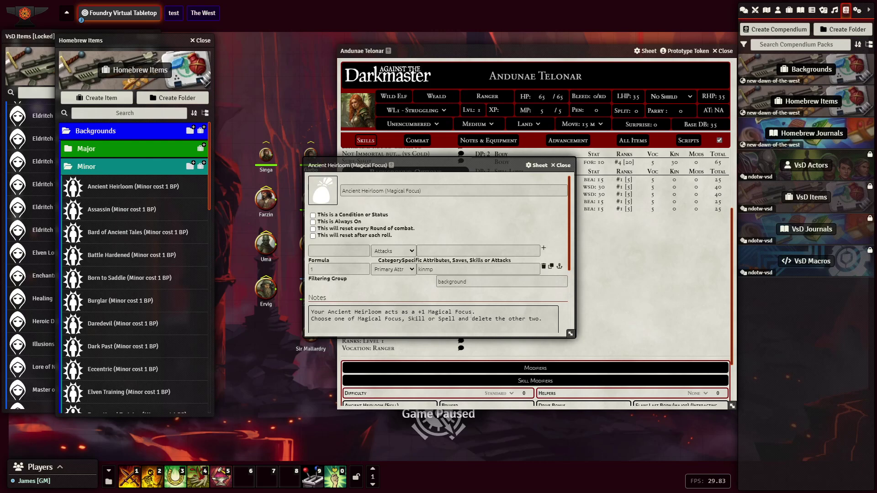
left_click(560, 166)
right_click(383, 183)
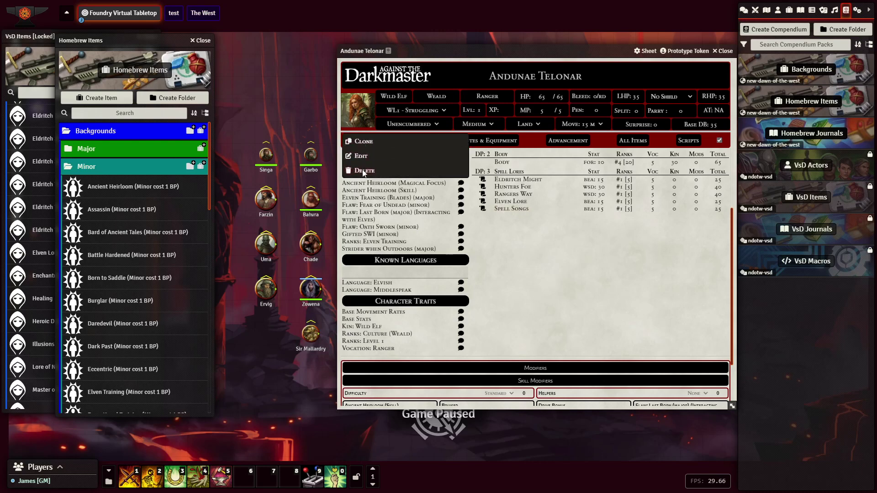
left_click(363, 171)
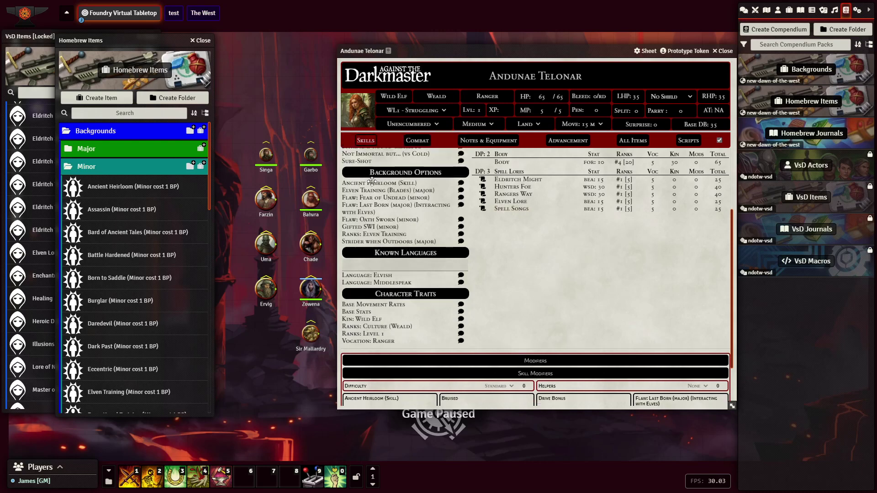
- Examine the modifier settings and notes of the Ancient Heirloom (Skill) background option, moving its window clear of the character sheet
left_click(371, 184)
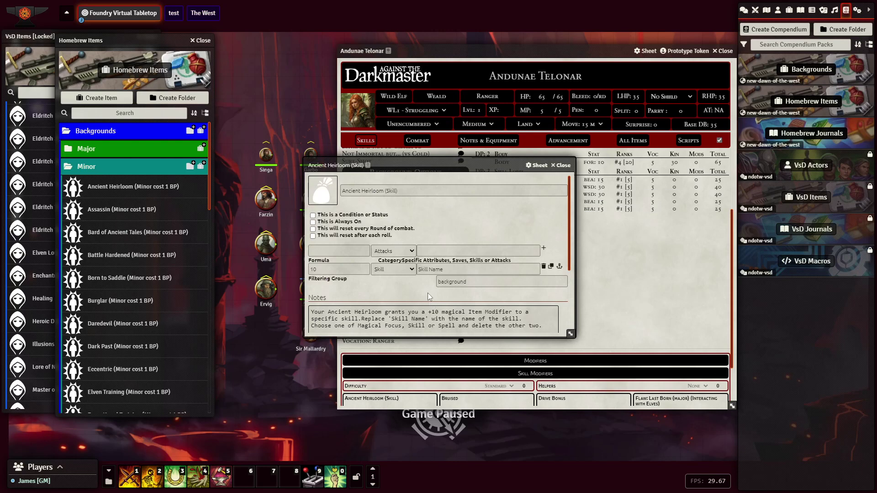
scroll(390, 284, "down", 1)
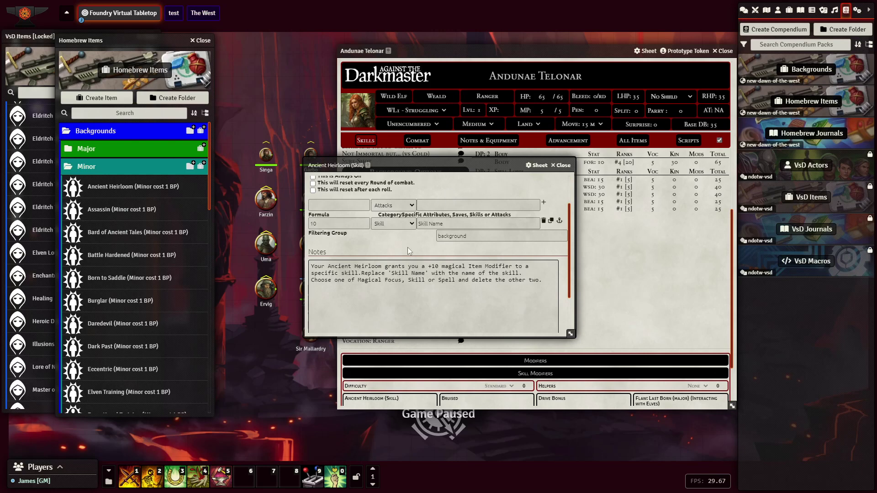
scroll(405, 245, "up", 1)
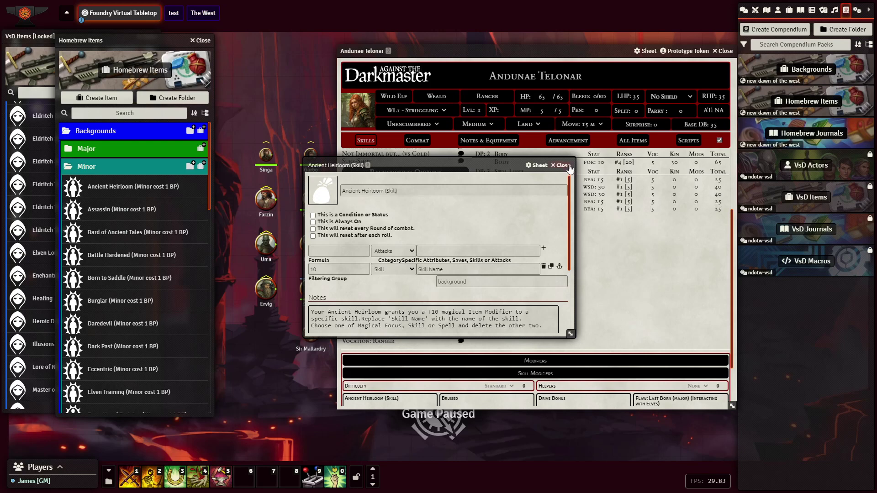
left_click(389, 191)
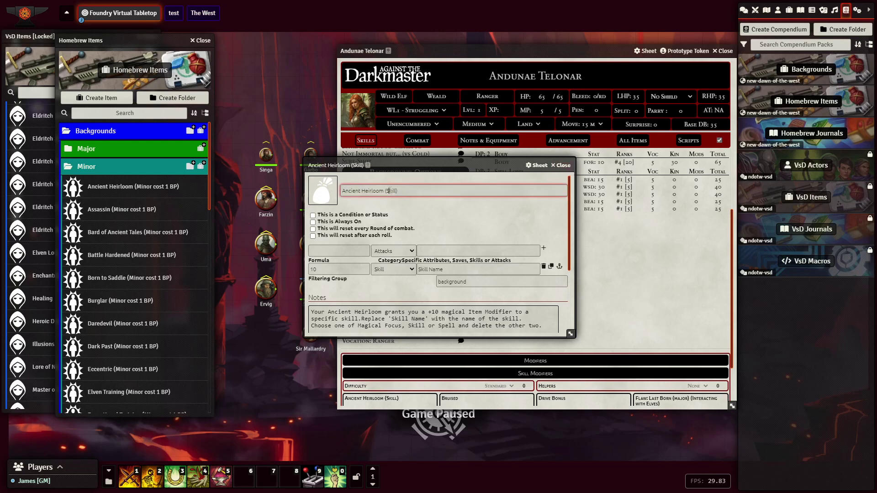
double_click(389, 191)
left_click_drag(506, 163, 318, 189)
- Inspect the contents of the Ancient Heirloom (Minor cost 1 BP) container in the character's full item list
left_click(623, 139)
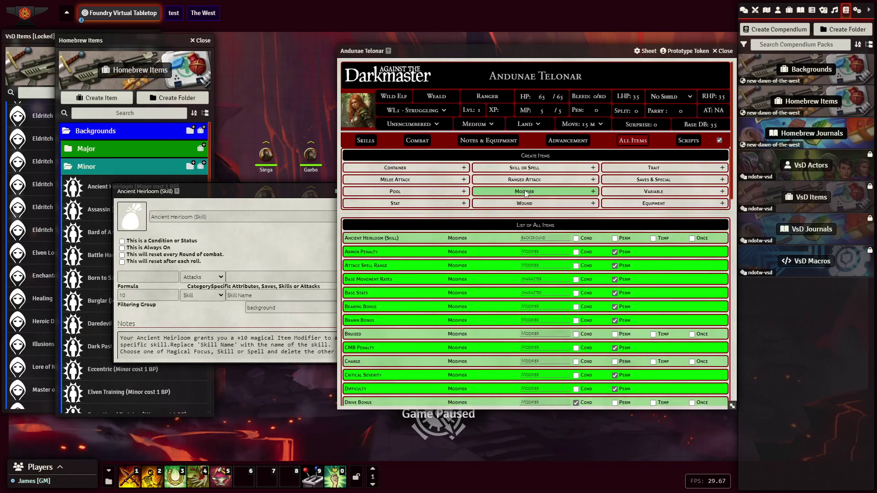
left_click(521, 193)
left_click(397, 169)
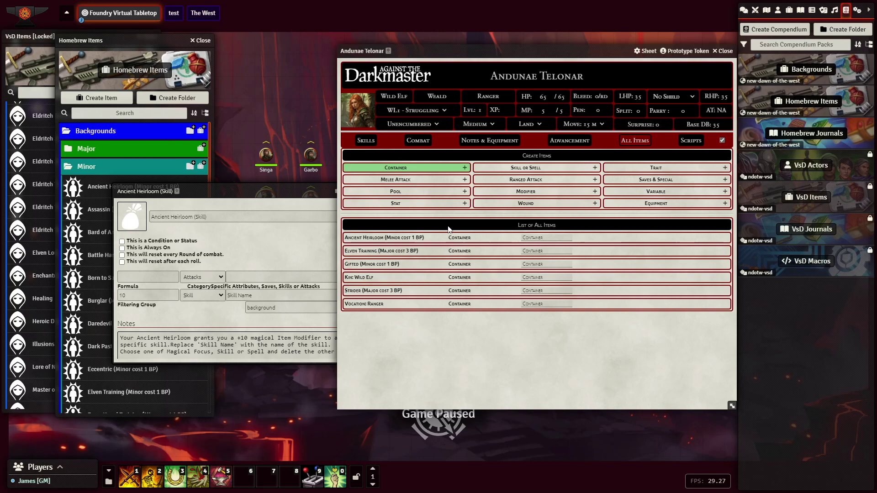
right_click(361, 236)
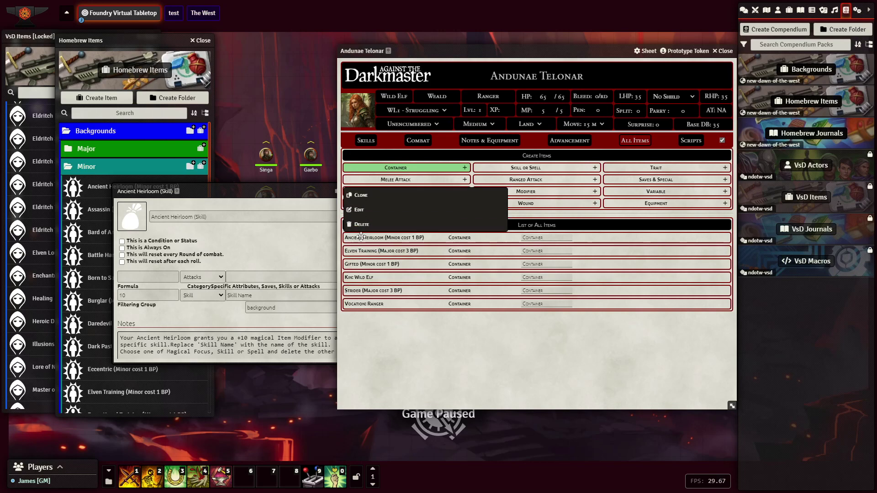
left_click(359, 210)
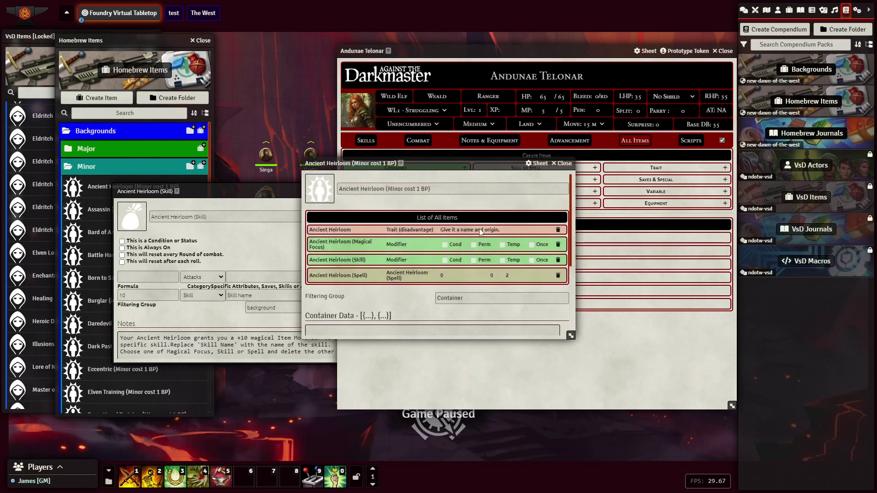
left_click(563, 164)
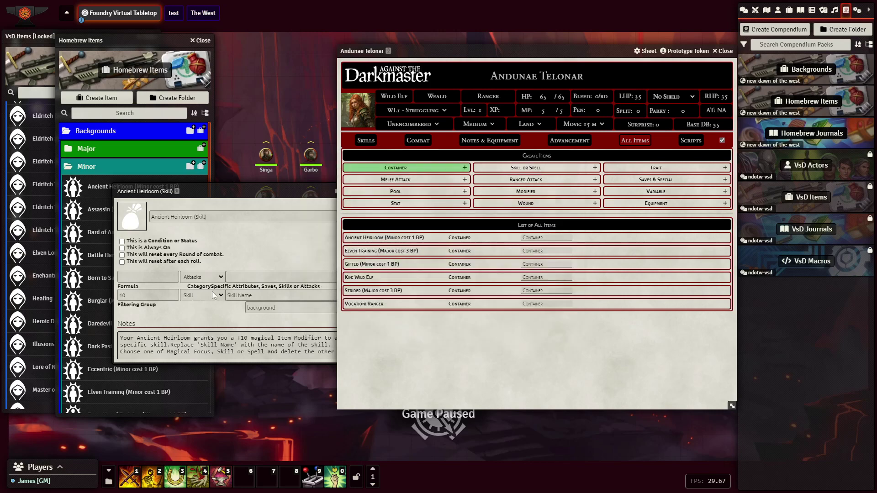
- Replace the Ancient Heirloom trait's notes with "Foe Seeker, a +10 Magical Longbow was gifted you by your mentor."
left_click(399, 168)
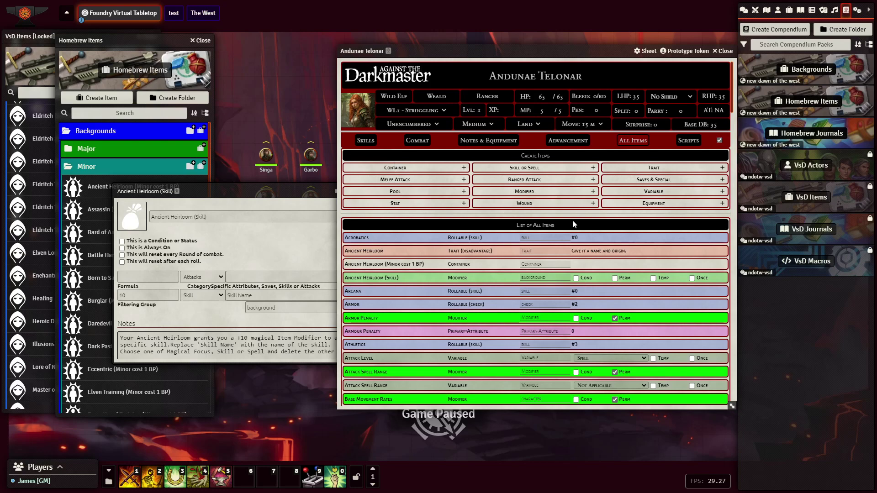
left_click(651, 169)
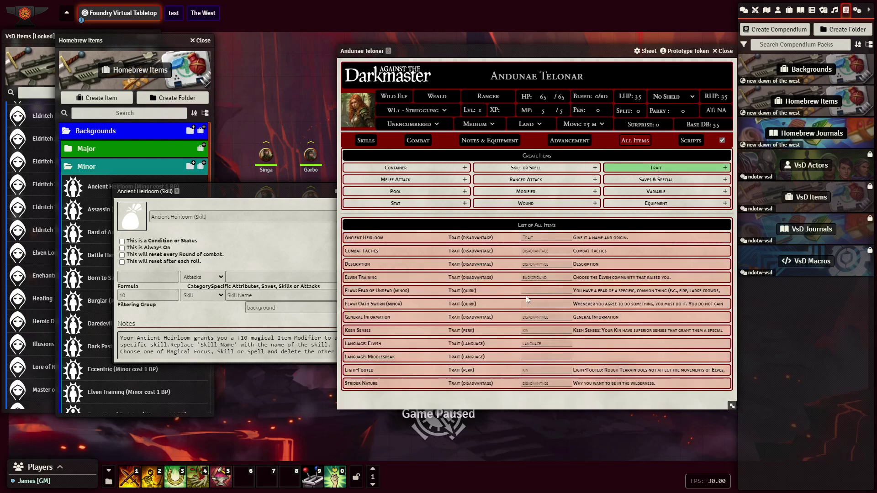
left_click(361, 237)
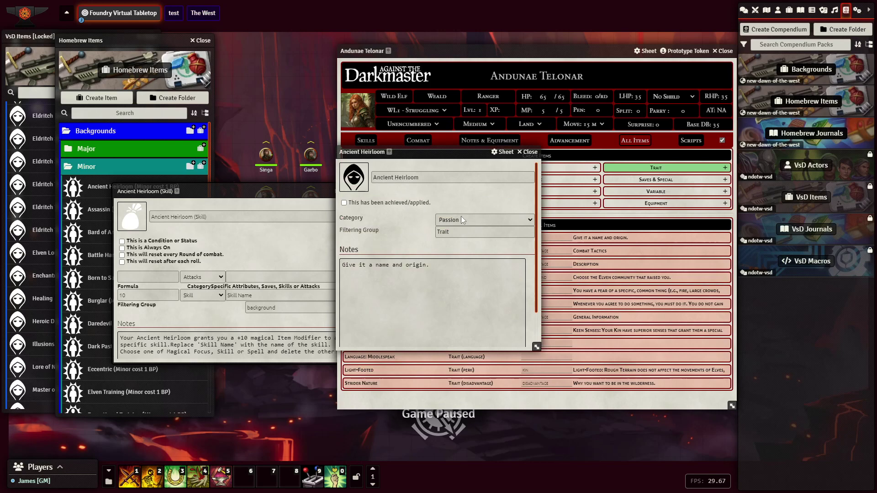
triple_click(418, 270)
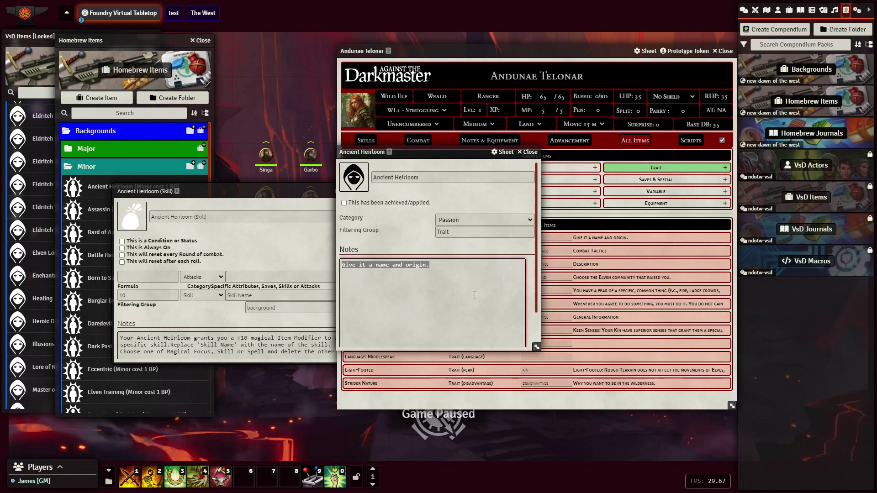
type("Foe ")
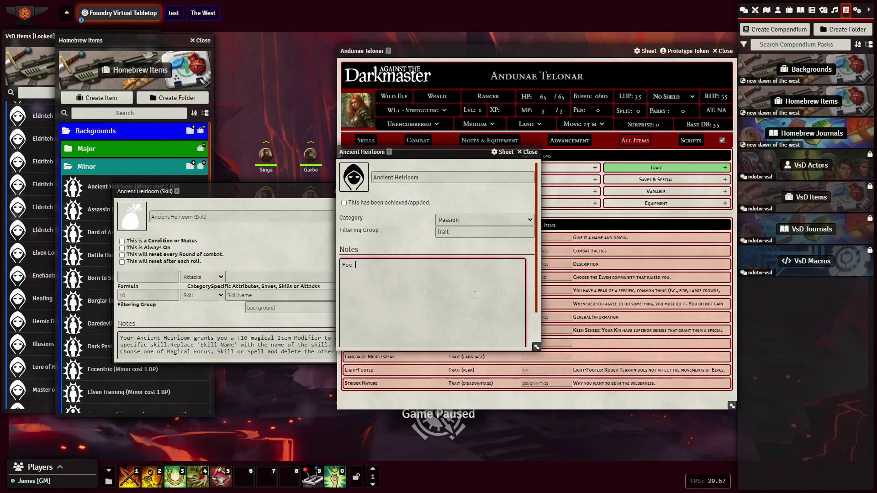
type("Sekk")
key("BackSpace")
type("eker, a +10 Magical Longbow was gifted")
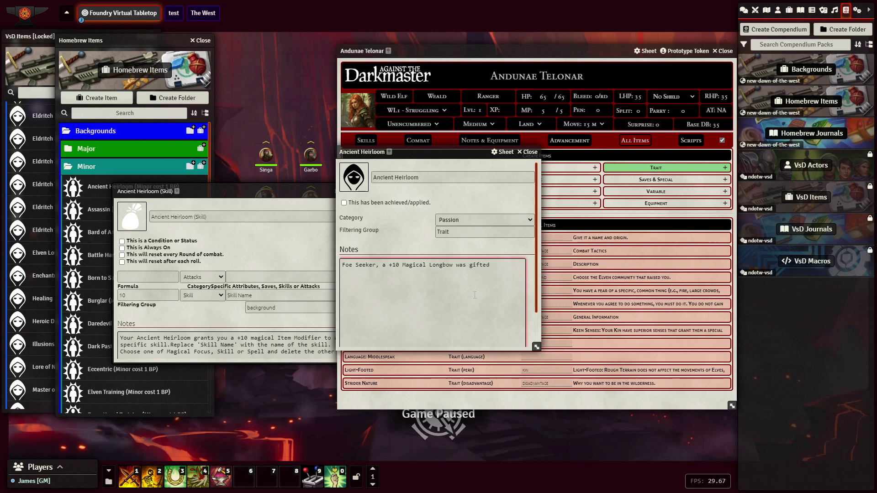
type(" you by your mentor.")
left_click(409, 230)
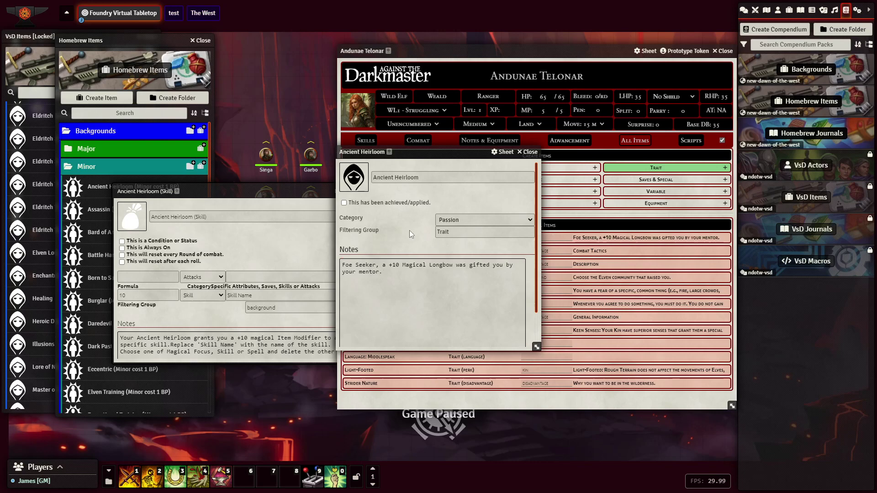
triple_click(434, 177)
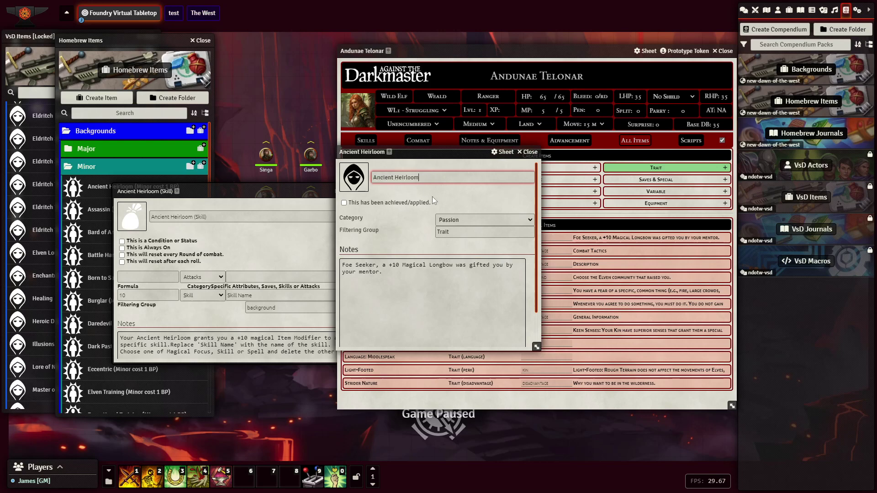
left_click(531, 152)
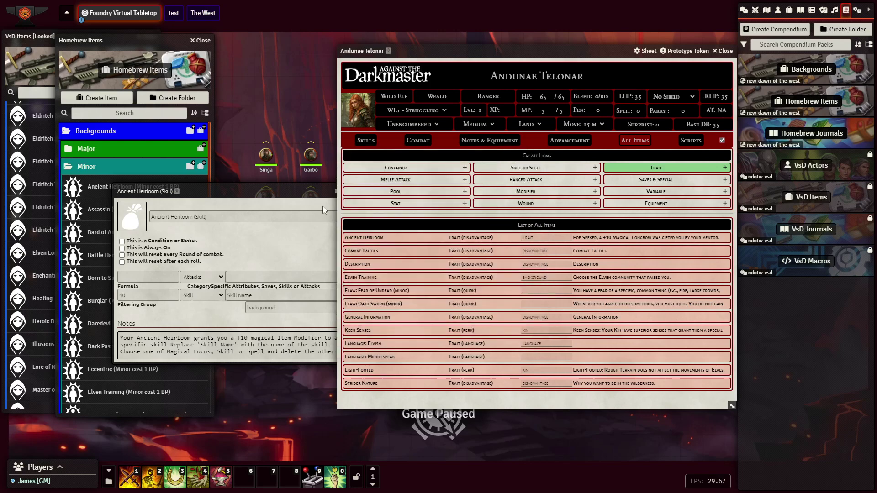
- Close the Ancient Heirloom (Skill) item, delete it from the background options and check the character's passions
left_click(294, 192)
left_click(375, 192)
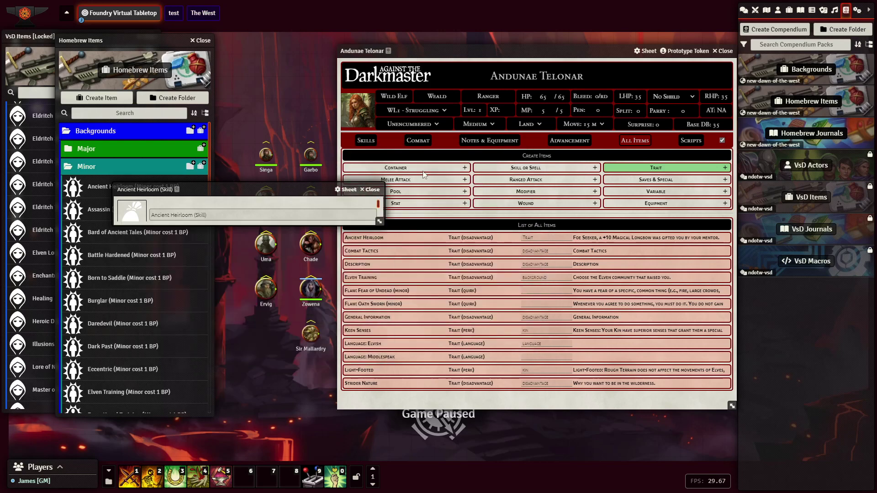
left_click(366, 140)
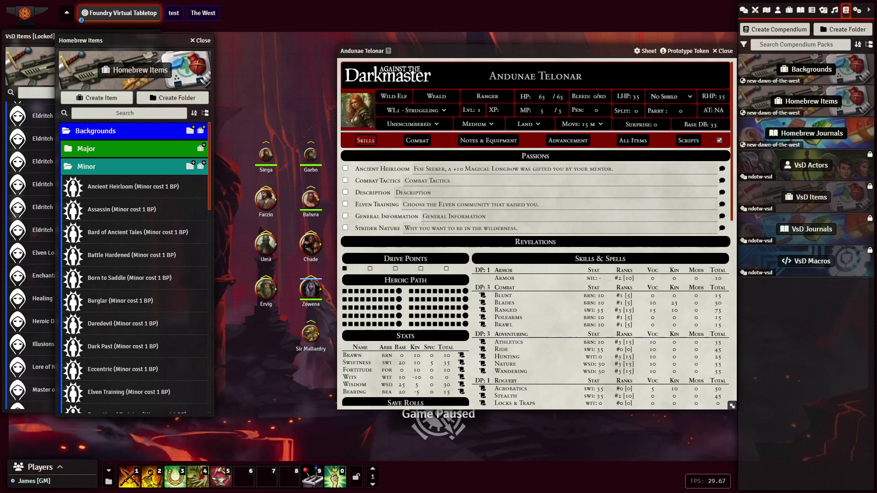
scroll(390, 274, "down", 10)
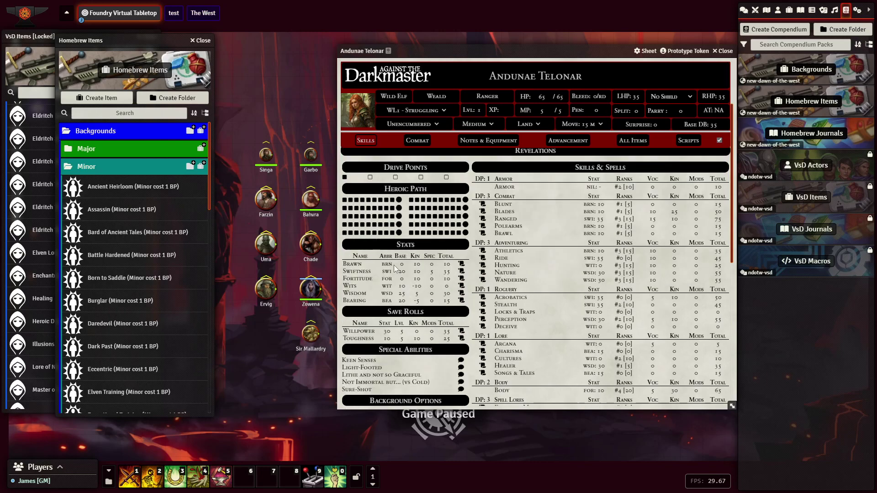
right_click(366, 185)
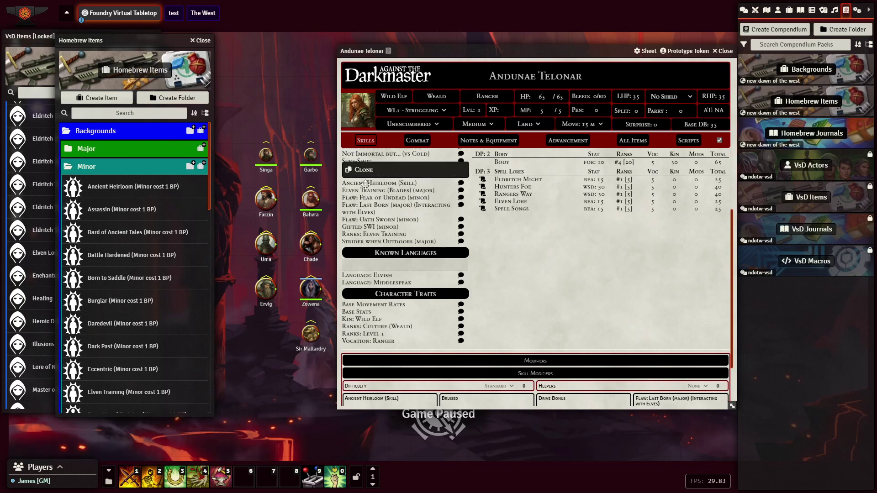
left_click(364, 169)
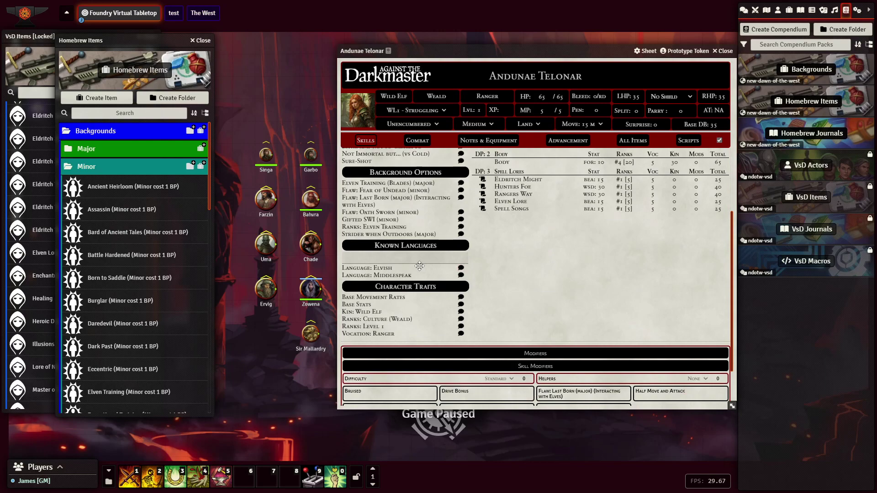
scroll(419, 266, "up", 6)
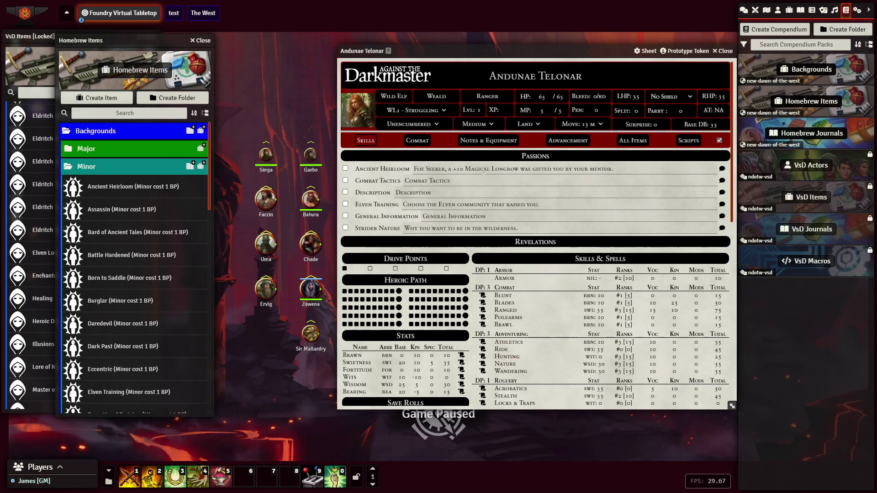
- Close the Homebrew Items compendium, add the Long Bow from the VsD Items weapons to the character and check the combat attacks
left_click(204, 41)
scroll(83, 196, "up", 6)
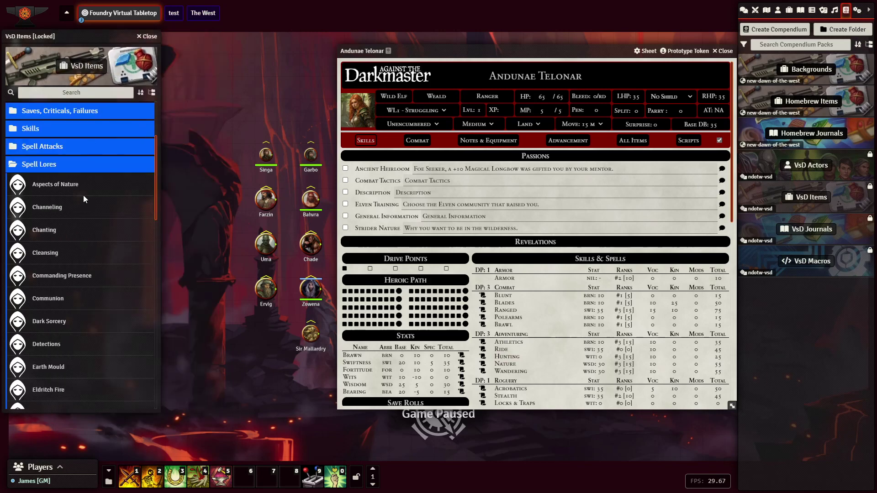
left_click(42, 168)
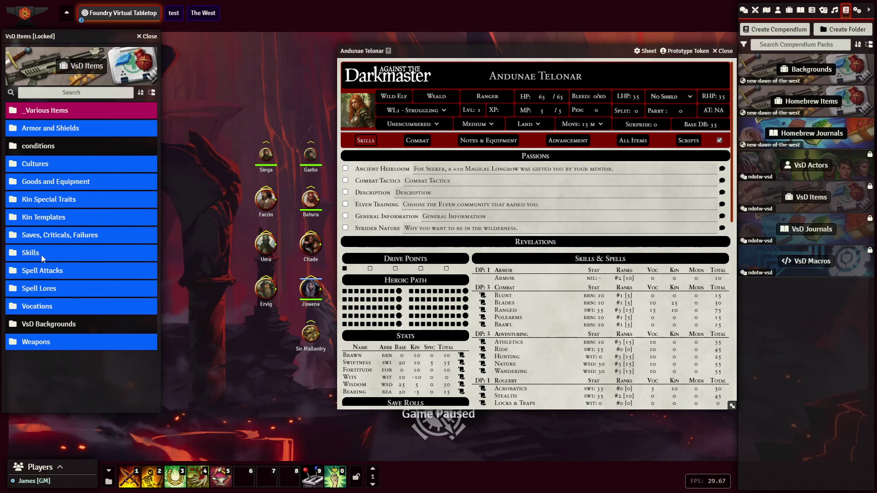
left_click(34, 340)
scroll(81, 314, "down", 5)
scroll(81, 314, "down", 6)
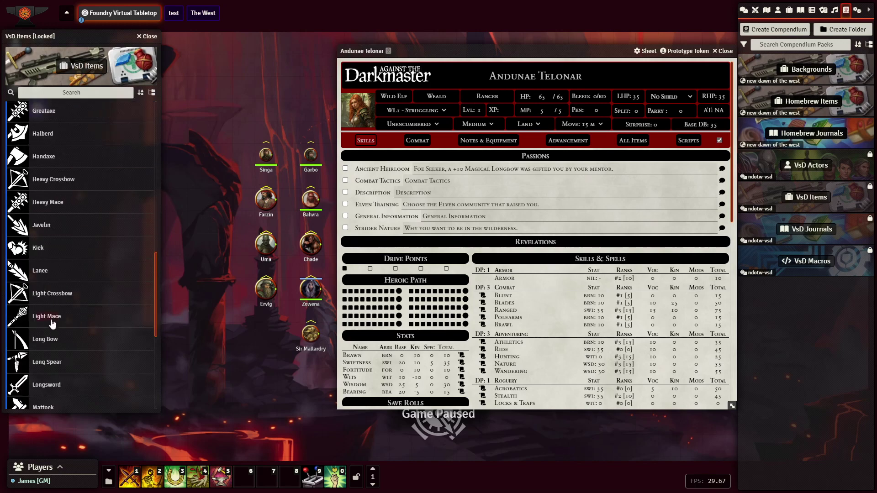
scroll(64, 306, "down", 1)
left_click_drag(45, 297, 498, 239)
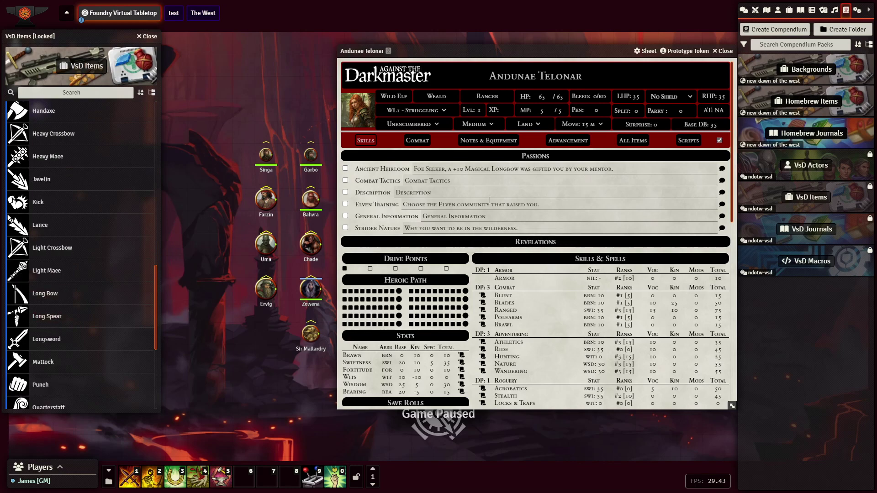
left_click(416, 140)
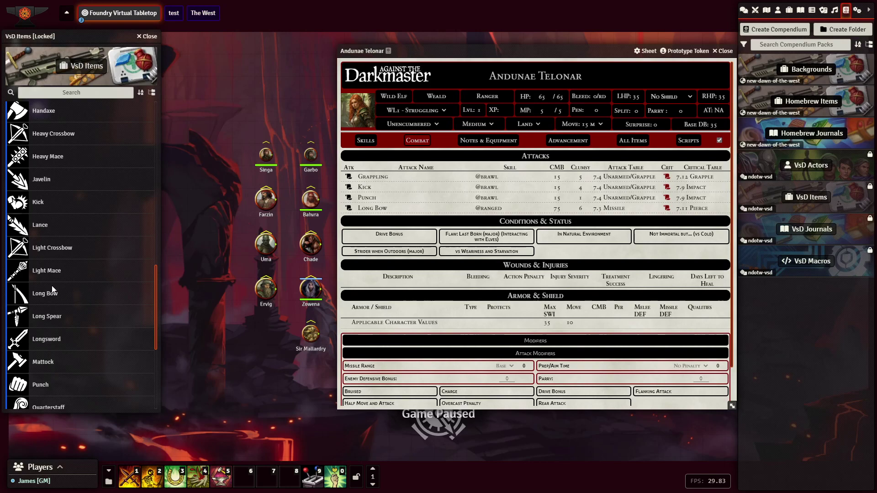
- Add the Short Sword from the VsD Items weapons to the character's attacks
scroll(50, 297, "down", 1)
scroll(50, 298, "down", 4)
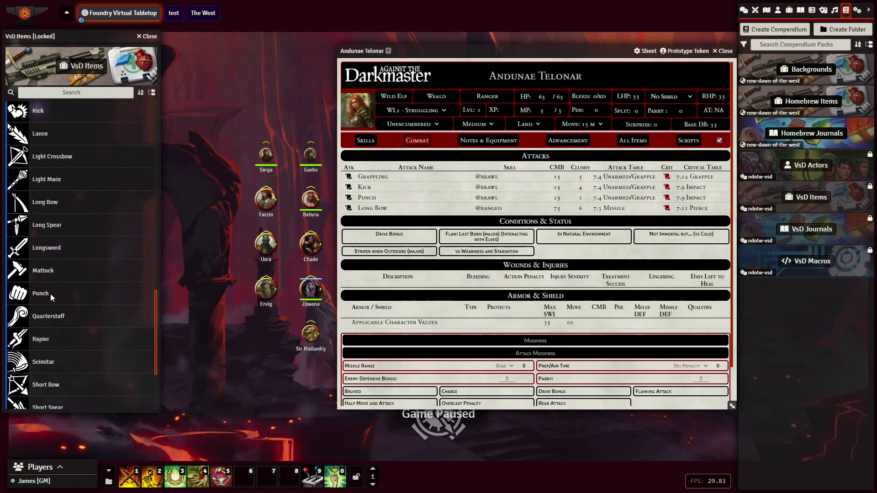
left_click_drag(42, 308, 460, 210)
left_click(460, 210)
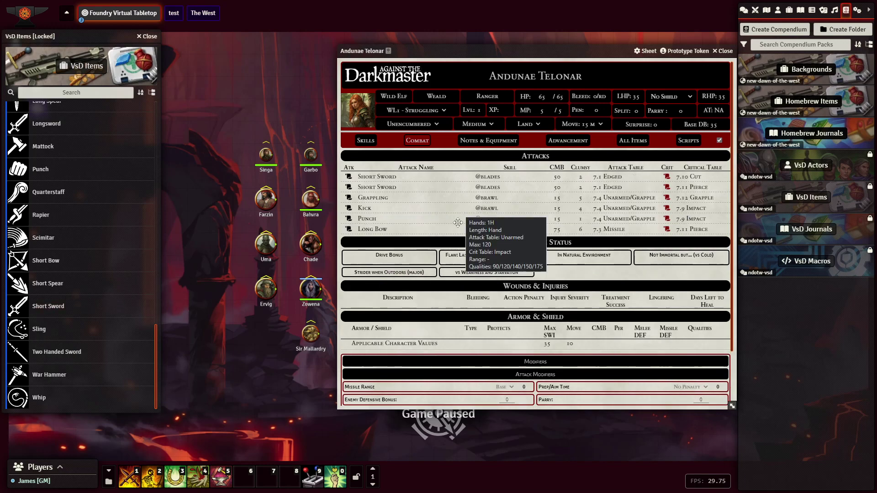
left_click(457, 223)
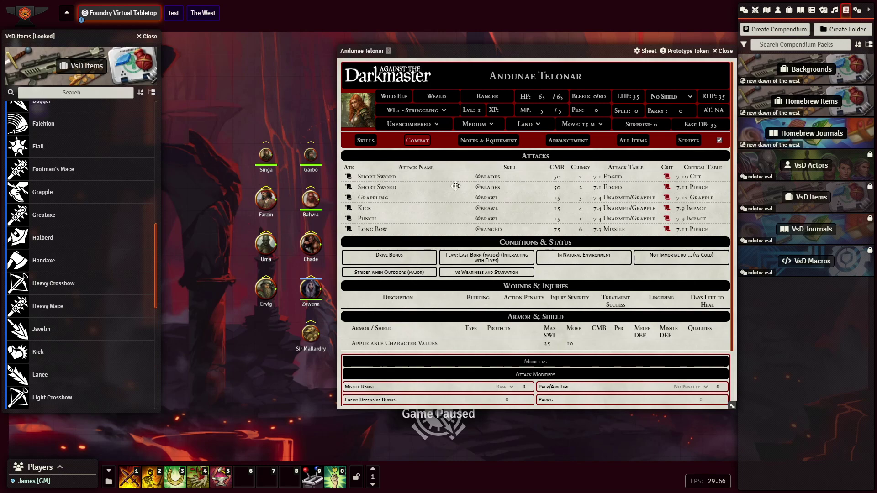
left_click(376, 229)
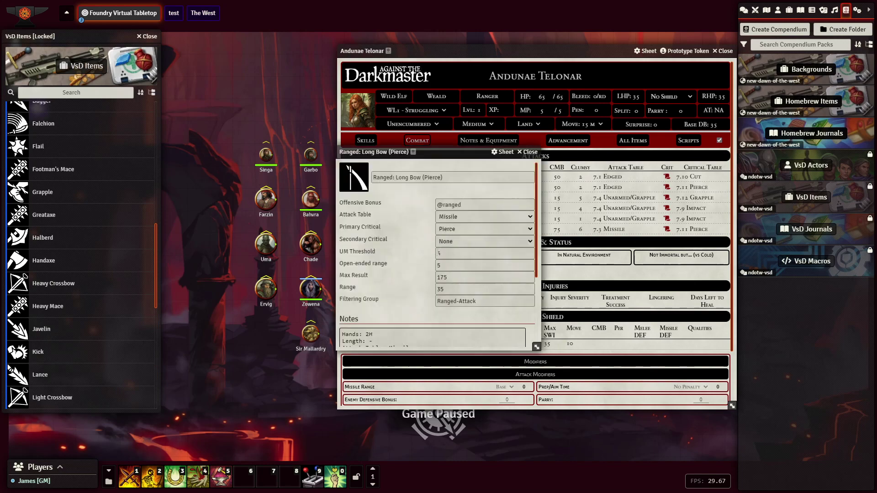
left_click(478, 203)
type("+10")
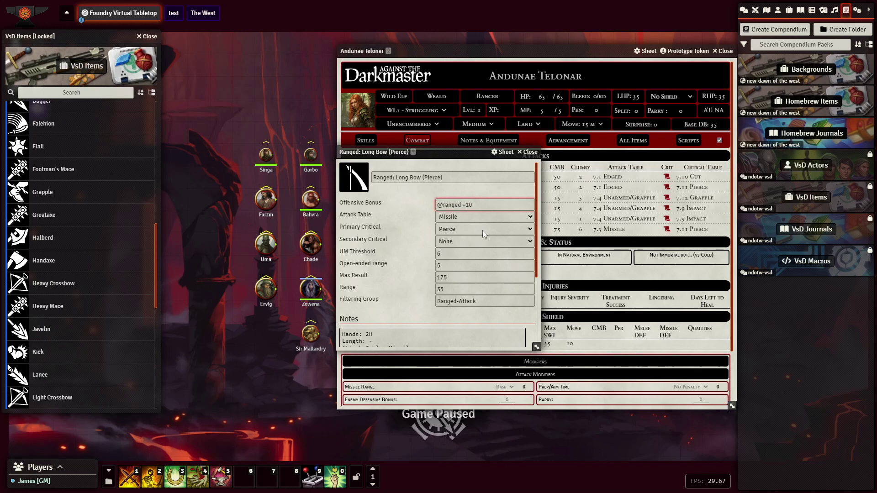
left_click(409, 204)
- Rename the Long Bow attack as "Ranged: +10 Magical Long Bow (Pierce)"
left_click(399, 177)
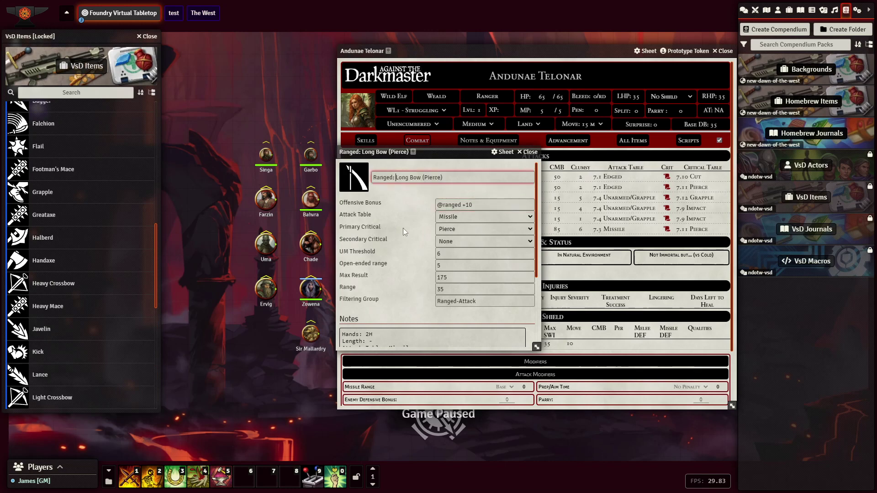
type("+10 Magical")
double_click(381, 177)
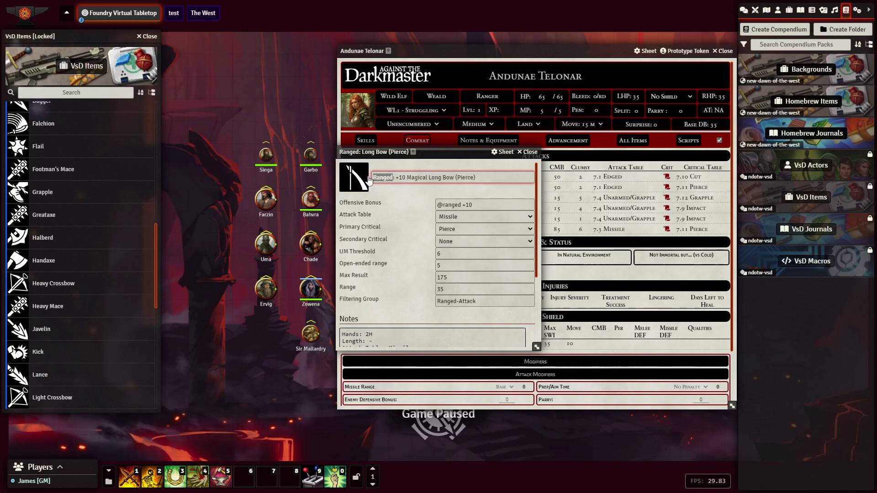
left_click(394, 177)
key("ctrl+shift+Left")
left_click(455, 178)
left_click(410, 200)
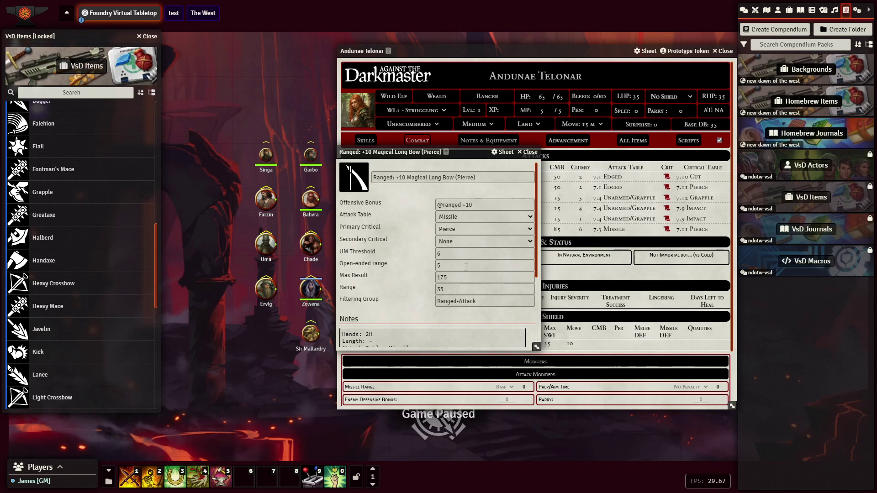
- Add the Load and Shoot item from the House Rules & Mods folder to the character and close the open item windows
scroll(416, 284, "down", 2)
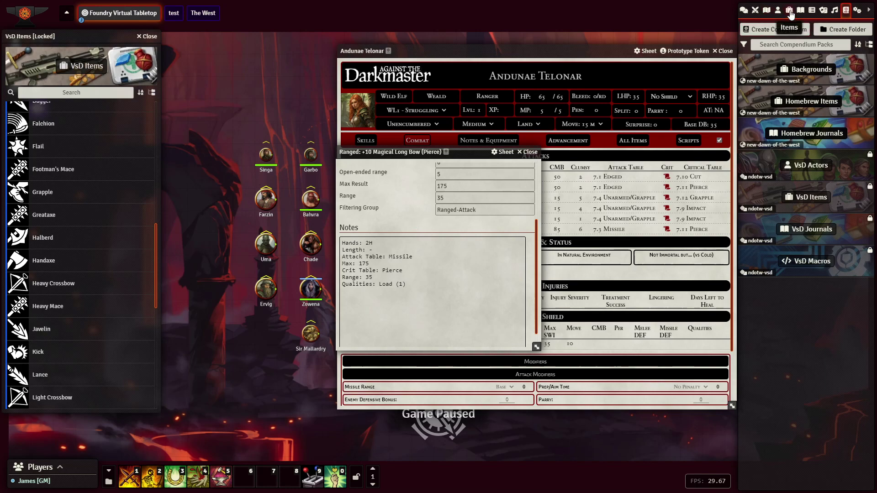
left_click(789, 11)
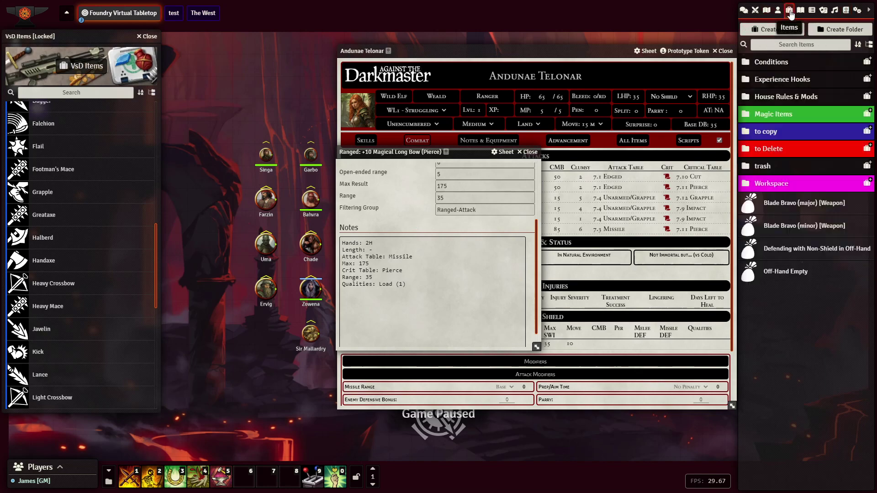
left_click(789, 98)
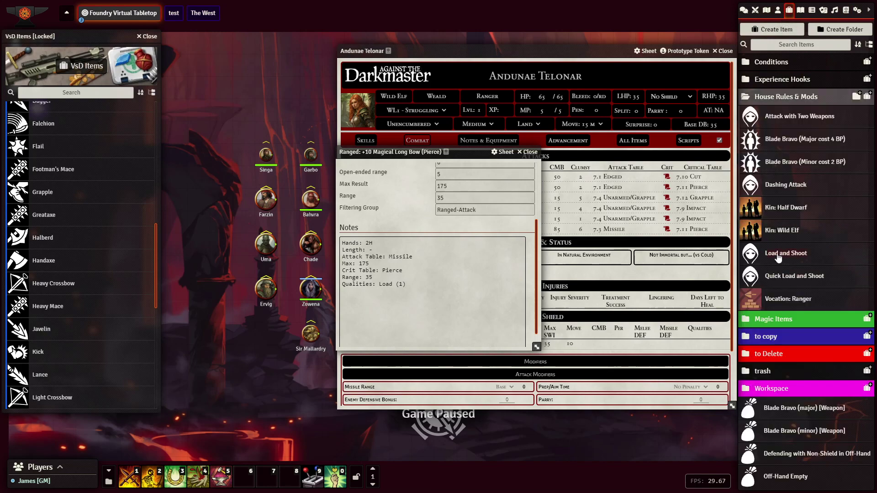
left_click_drag(778, 259, 641, 265)
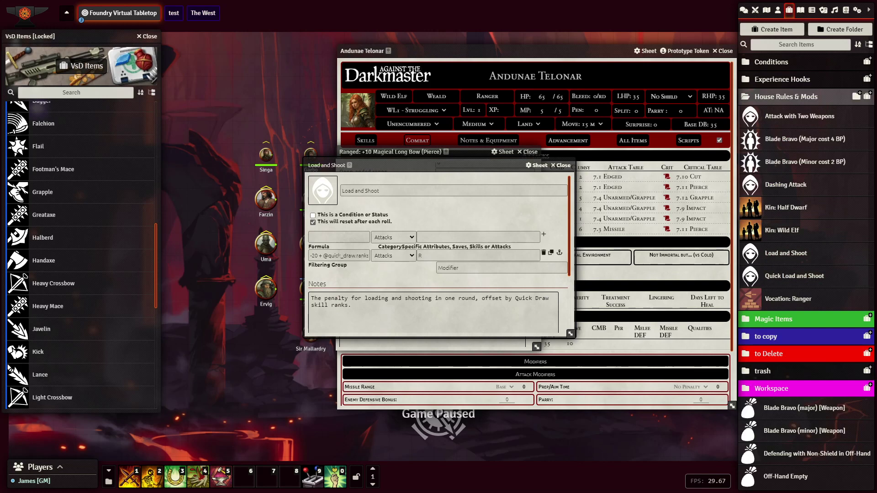
left_click(562, 165)
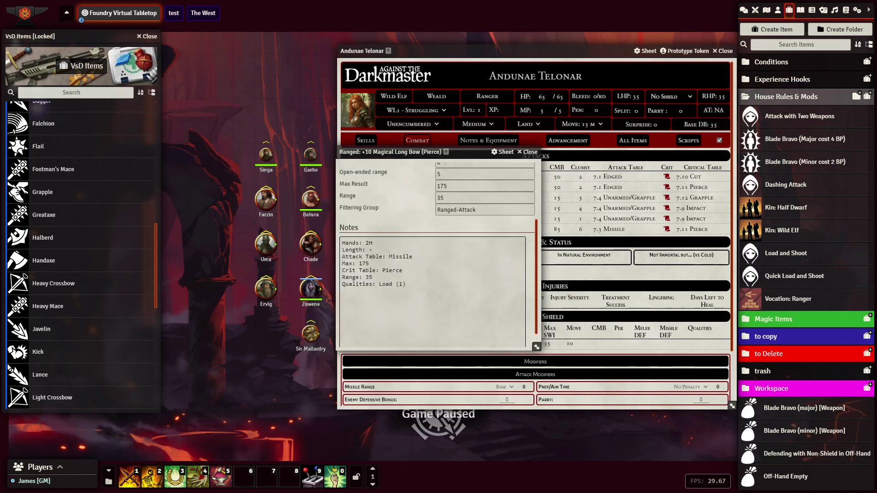
scroll(415, 199, "up", 2)
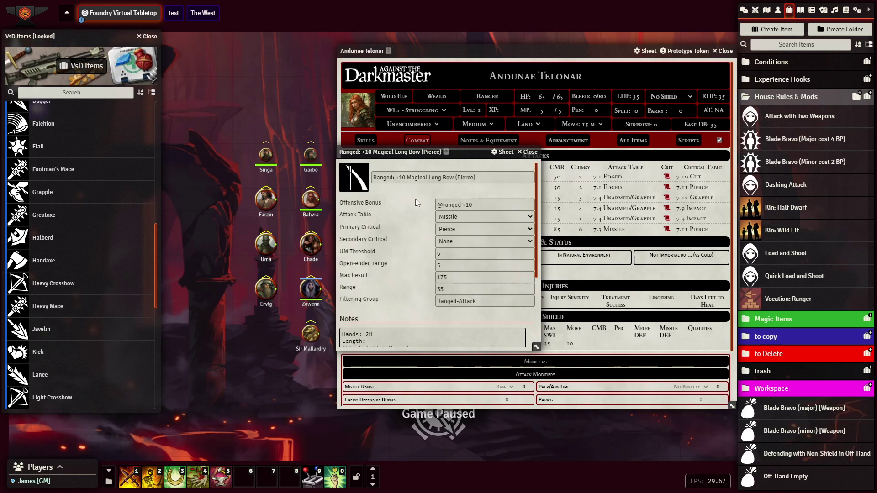
left_click(529, 152)
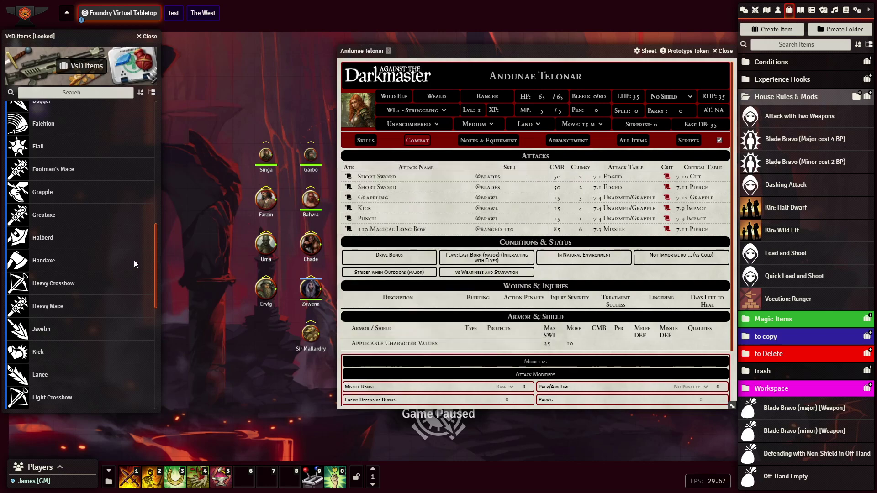
- Add the Quick Draw skill from the VsD Items skills folder to the character and close its item window
scroll(106, 261, "up", 10)
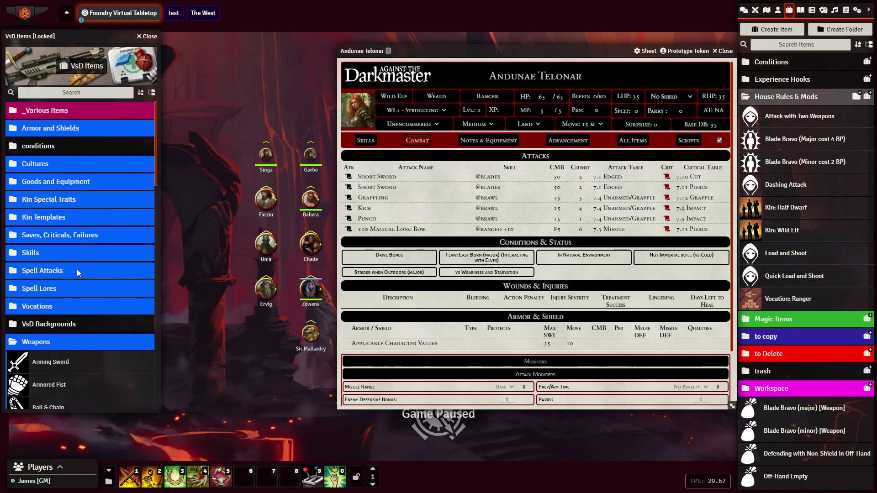
left_click(35, 253)
scroll(83, 286, "down", 5)
scroll(83, 286, "down", 10)
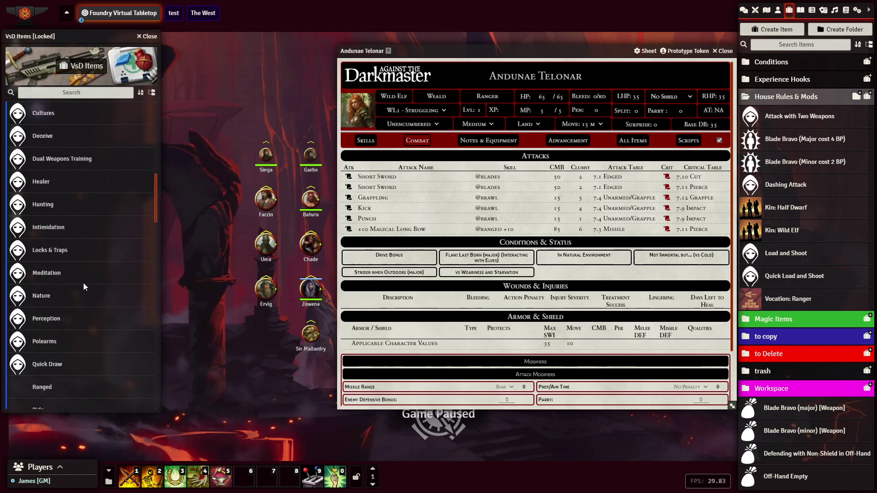
scroll(84, 283, "up", 3)
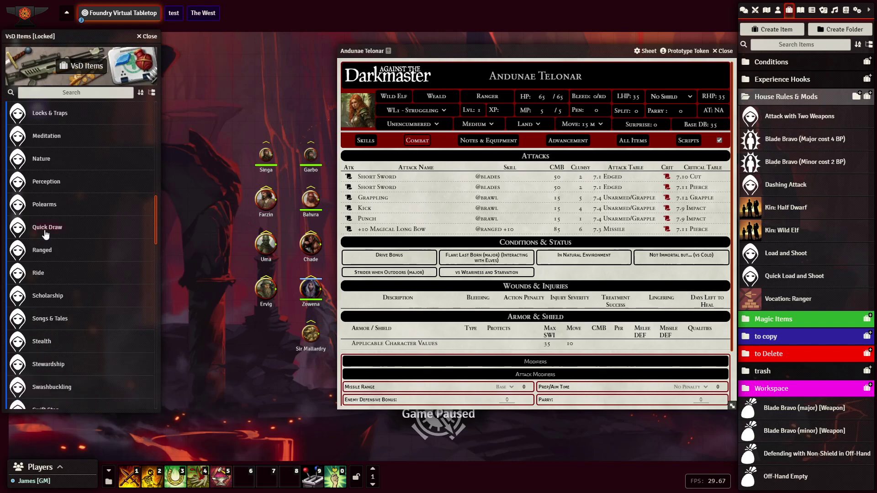
left_click(46, 231)
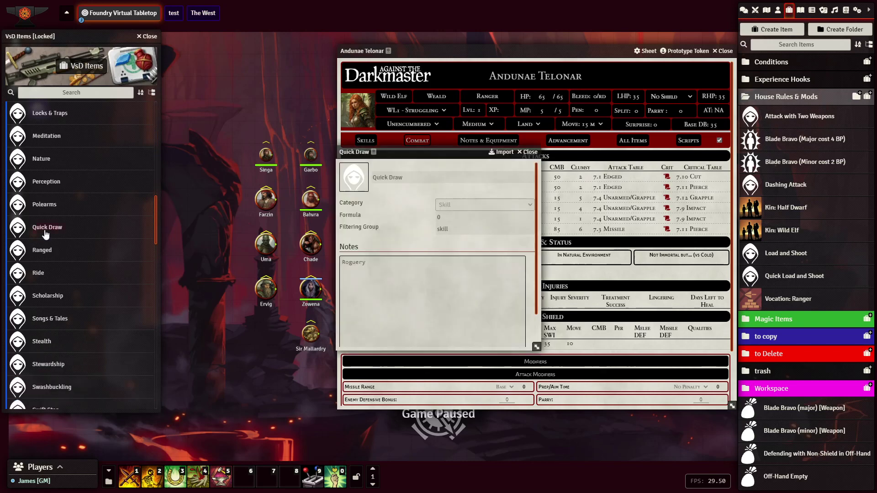
left_click(529, 152)
left_click_drag(76, 229, 471, 220)
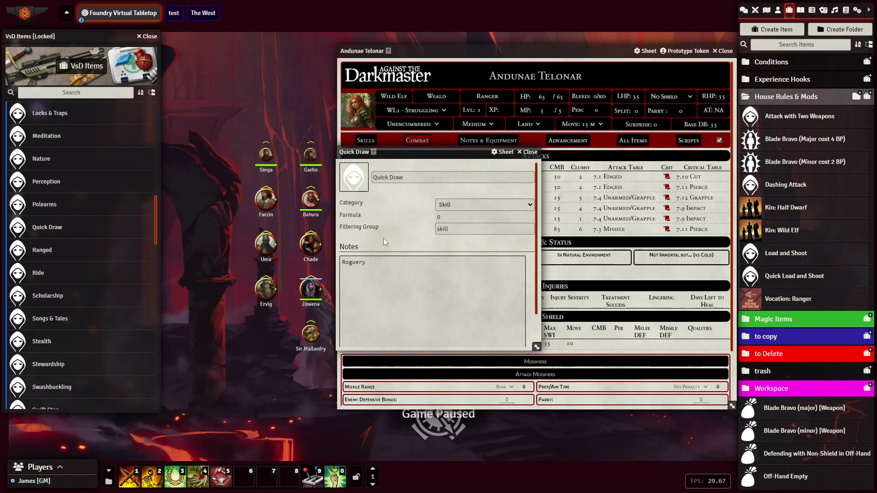
left_click(529, 153)
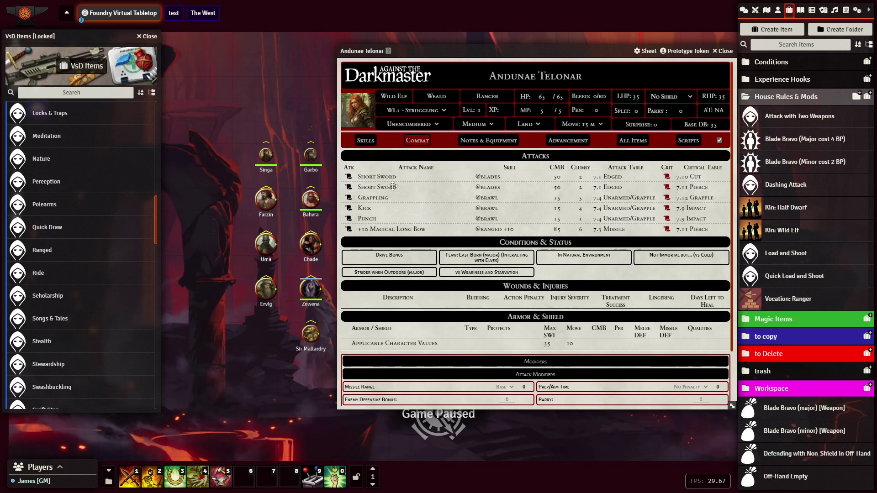
- Replace the Songs & Tales label in the character's Level 1 ranks with "Quick Draw"
left_click(569, 141)
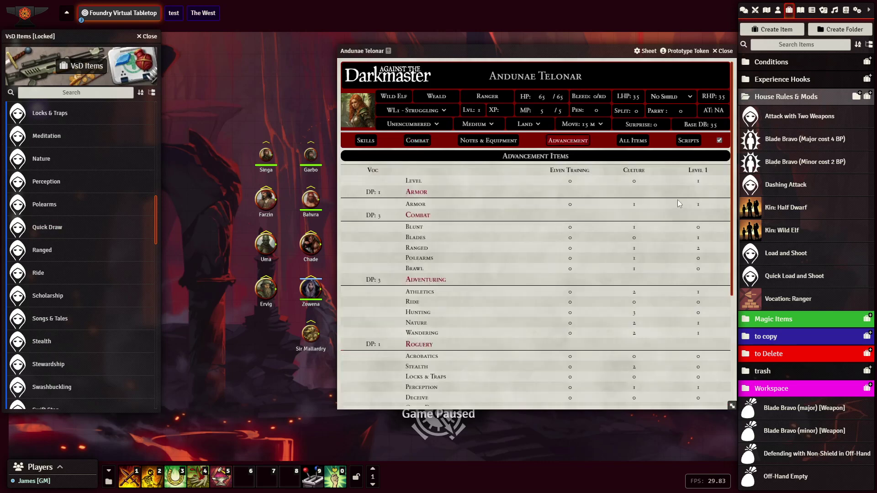
left_click(695, 171)
scroll(499, 283, "down", 5)
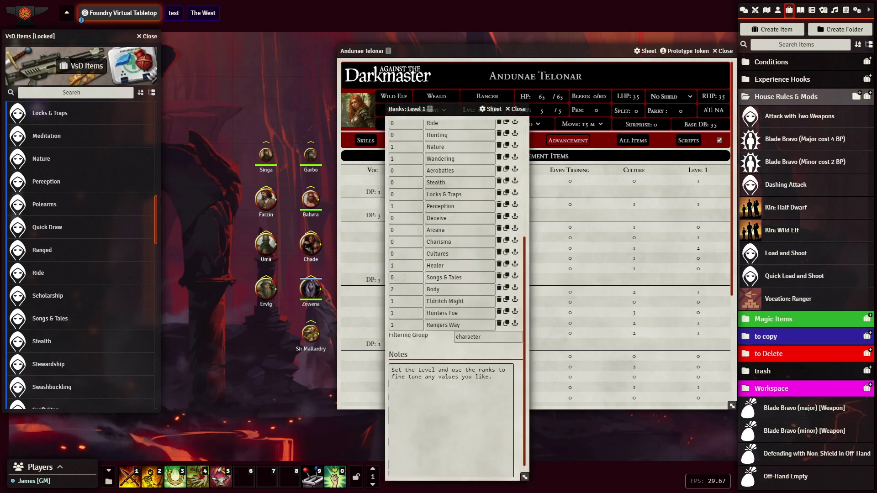
left_click(437, 276)
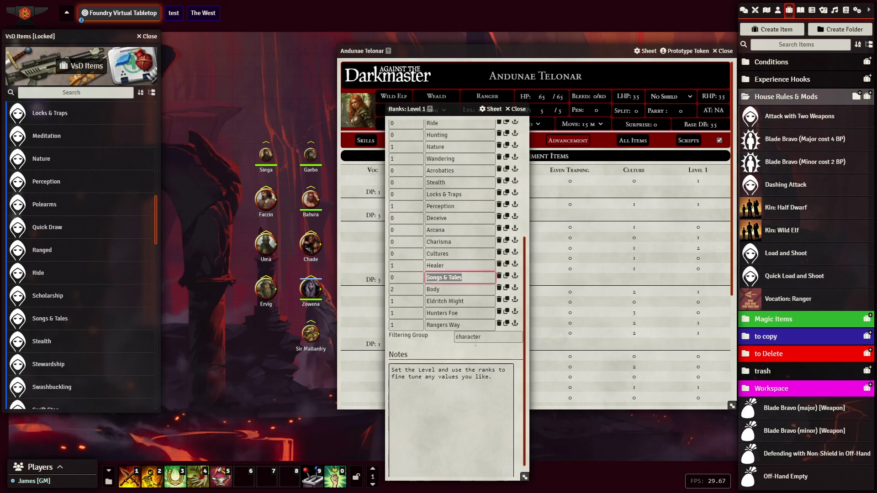
type("Qui")
type("ckd")
type("Dar")
key("BackSpace")
type("raw")
key("Return")
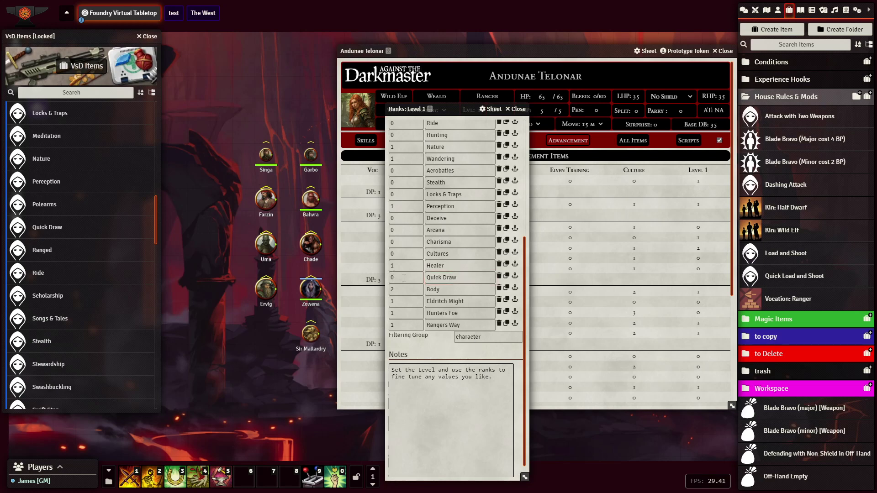
- Set the Quick Draw rank to 1, move its entry further down the Level 1 ranks list and close the item
double_click(404, 277)
type("1")
left_click(427, 354)
mouse_move(515, 276)
left_mouse_down()
mouse_move(515, 329)
mouse_move(516, 302)
mouse_move(516, 314)
left_mouse_up()
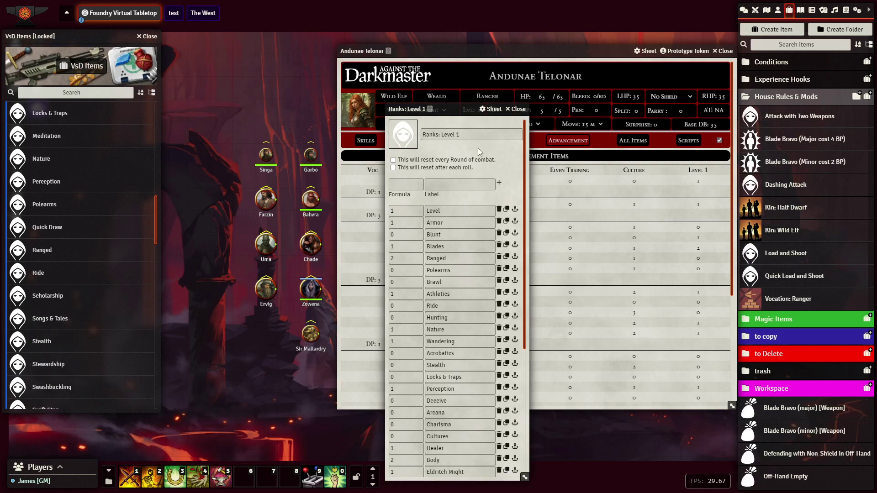
left_click(519, 109)
- Check the Quick Draw and Songs & Tales ranks in the character's skills and in the advancement table
left_click(365, 140)
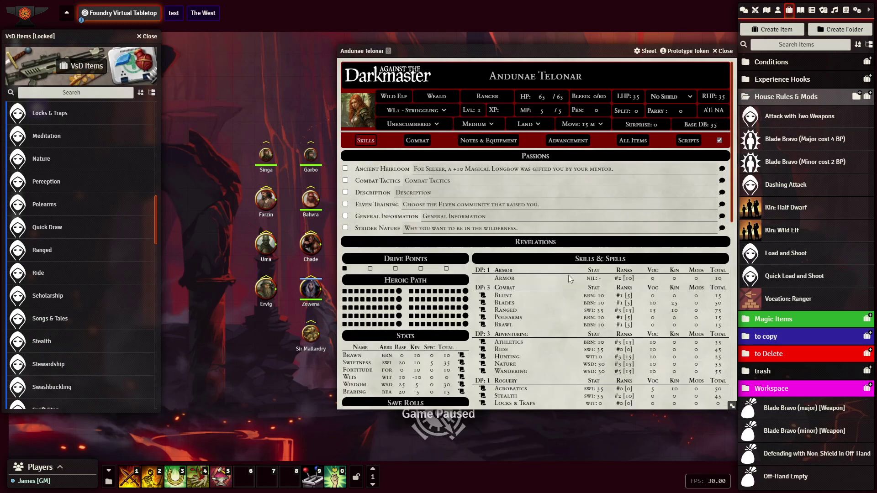
scroll(568, 275, "down", 5)
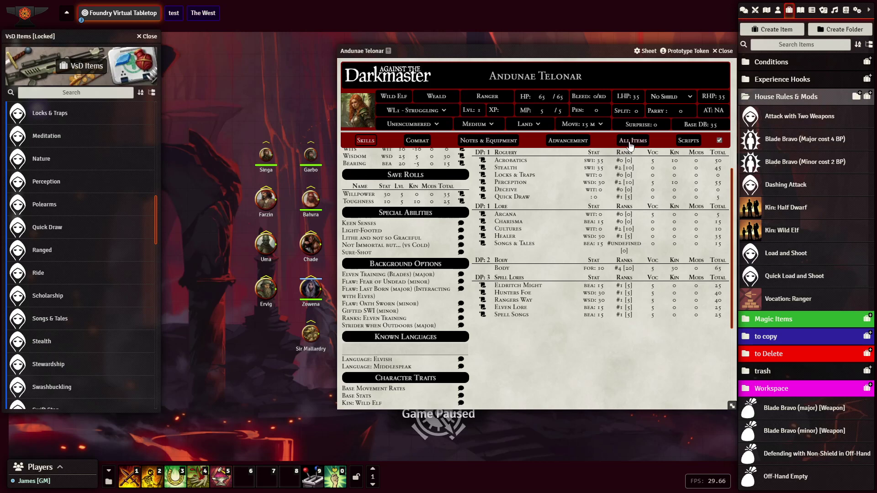
left_click(576, 144)
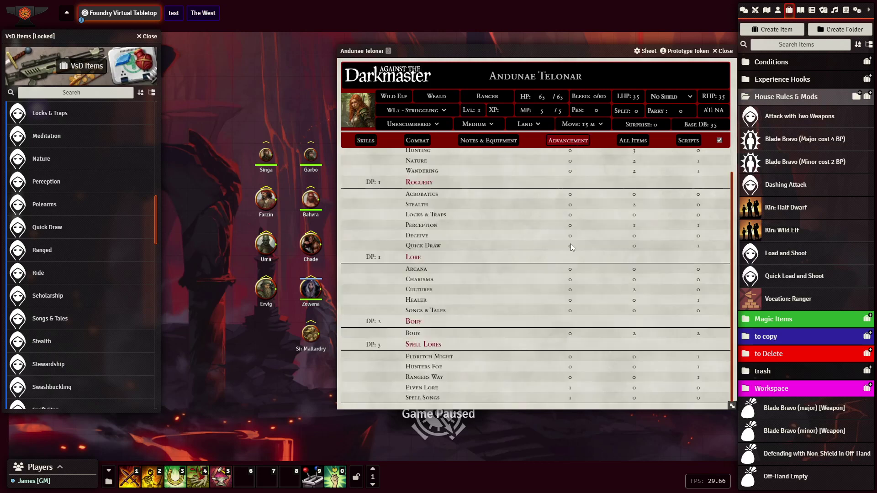
scroll(597, 176, "up", 4)
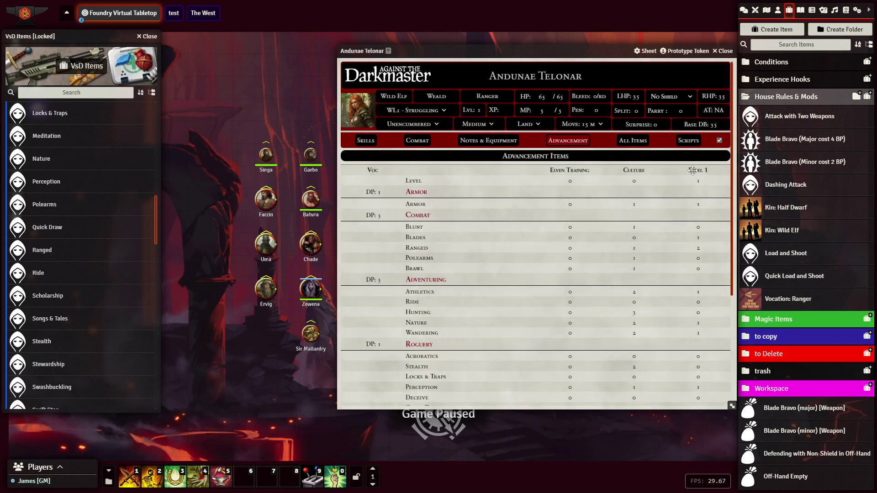
- Duplicate the Quick Draw entry in the character's Level 1 ranks, relabel the copy "Songs & Tales" and close the item
left_click(692, 170)
scroll(490, 297, "down", 5)
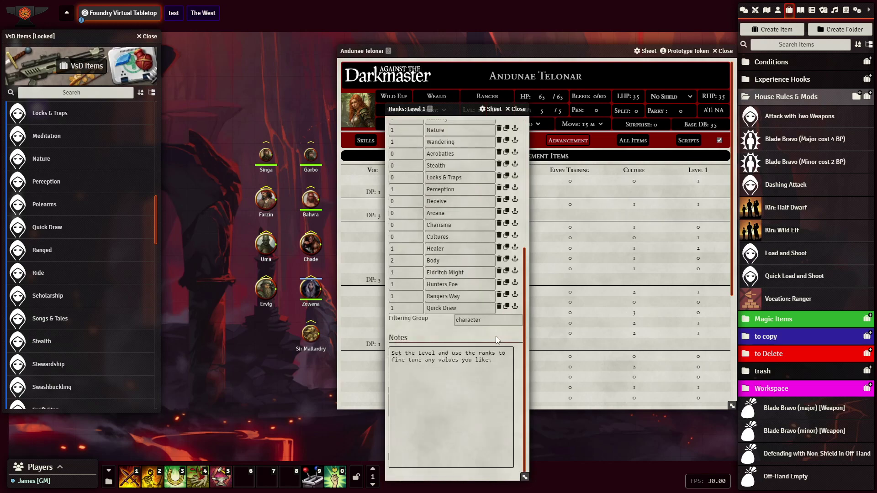
left_click(506, 307)
triple_click(463, 319)
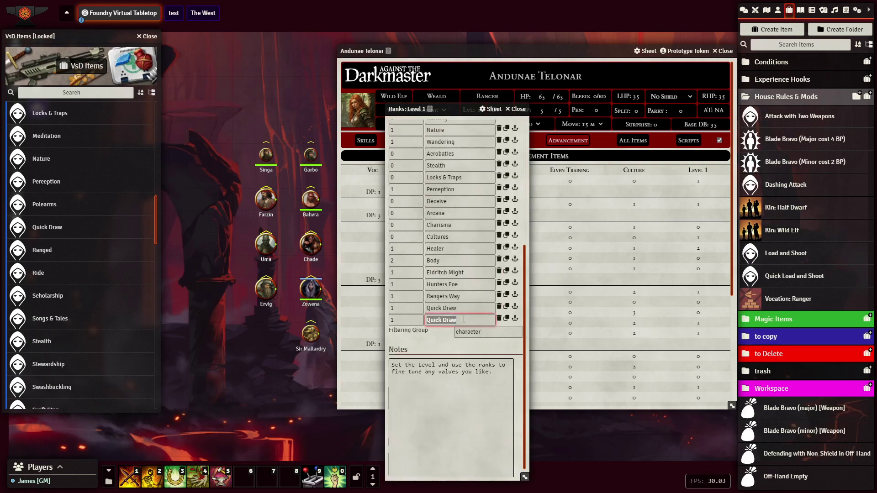
type("Songs & Tales")
left_click(443, 343)
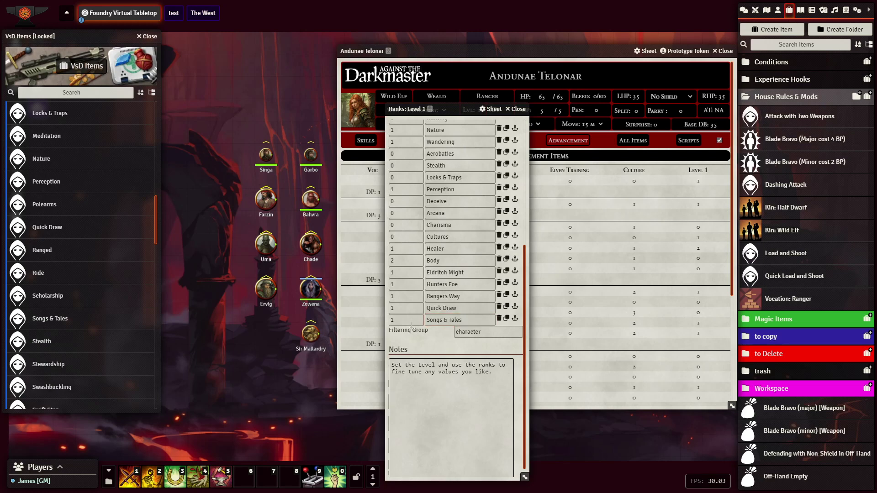
left_click(406, 321)
left_click(440, 346)
left_click(518, 109)
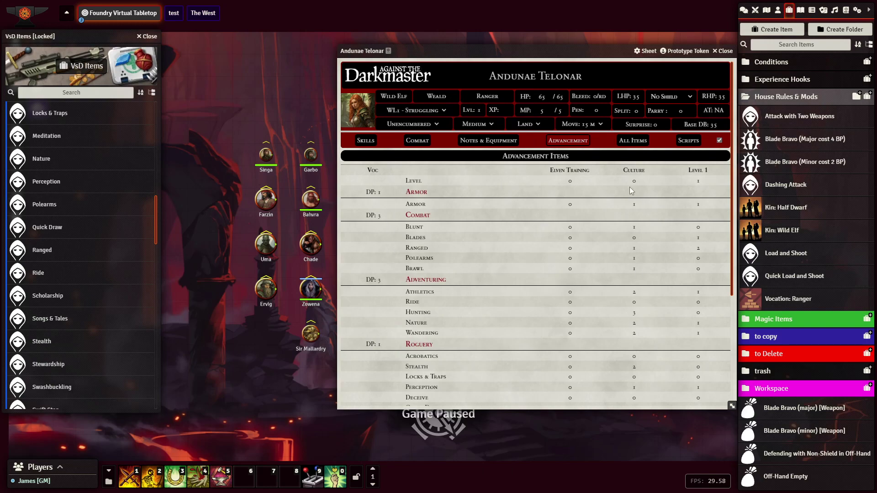
- Check the Quick Draw and Songs & Tales ranks in the character's skills list
left_click(366, 141)
scroll(637, 326, "down", 3)
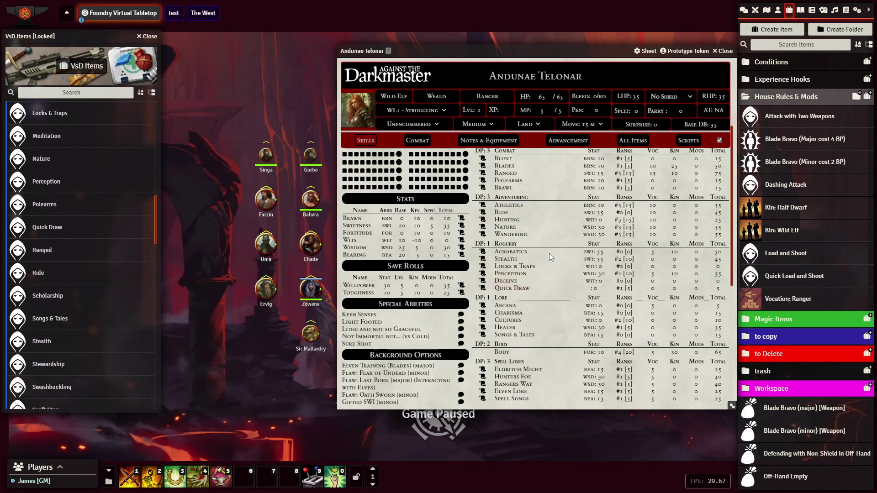
scroll(533, 275, "up", 3)
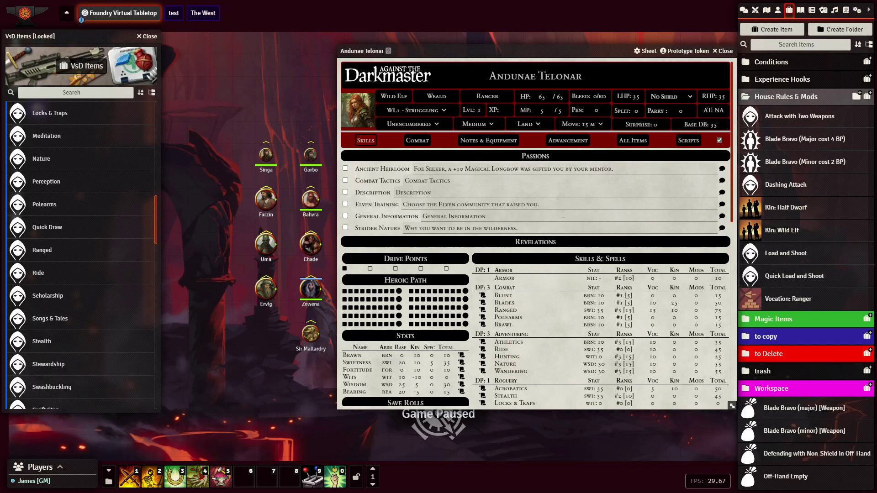
- Review the formula and notes of the Load and Shoot modifier among the character's combat attack modifiers and close it
left_click(421, 142)
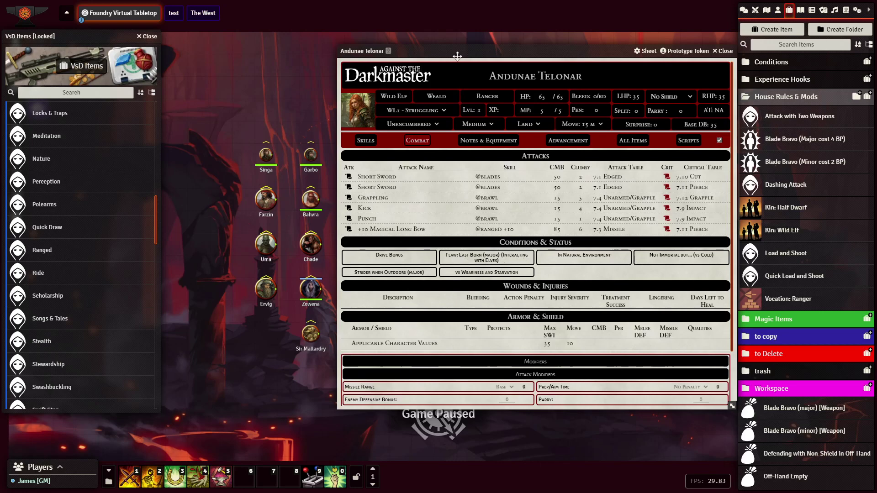
left_click_drag(453, 52, 347, 33)
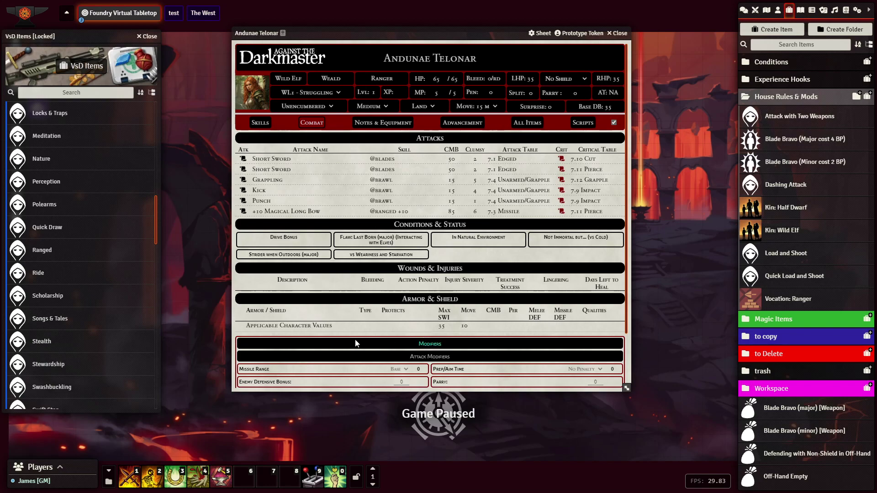
scroll(356, 343, "down", 2)
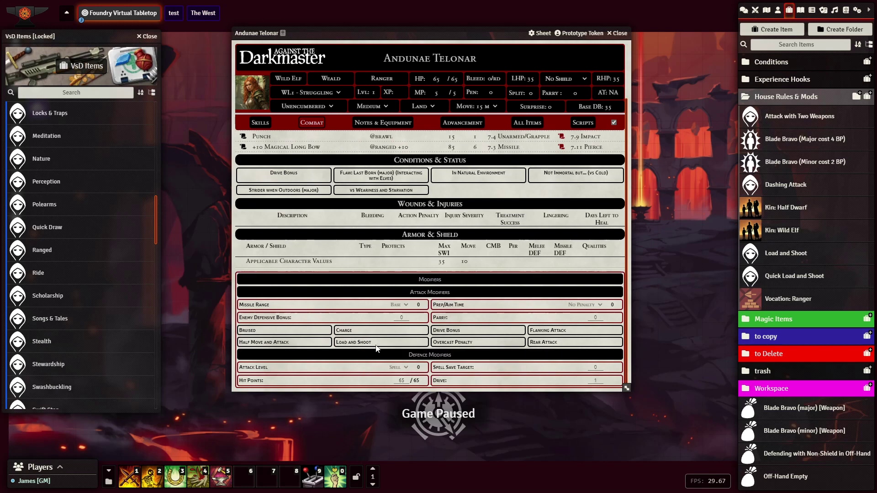
right_click(353, 343)
left_click(351, 315)
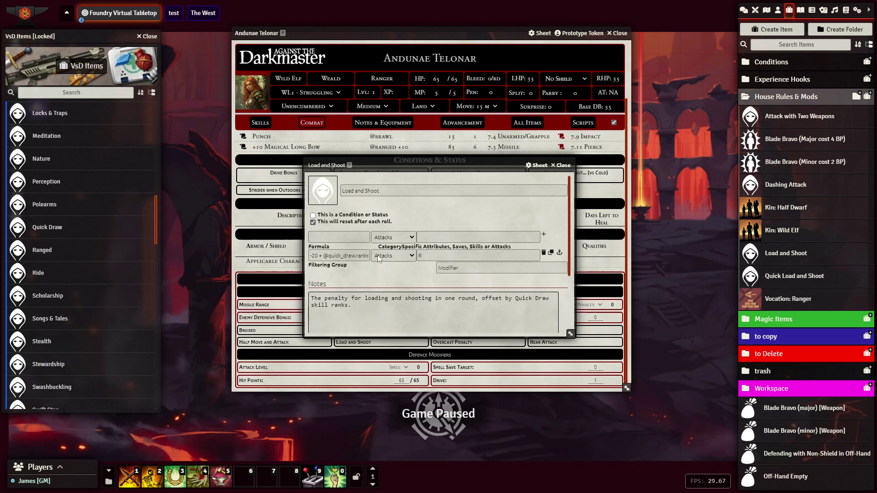
left_click(426, 258)
left_click(426, 268)
left_click(562, 165)
scroll(465, 288, "up", 2)
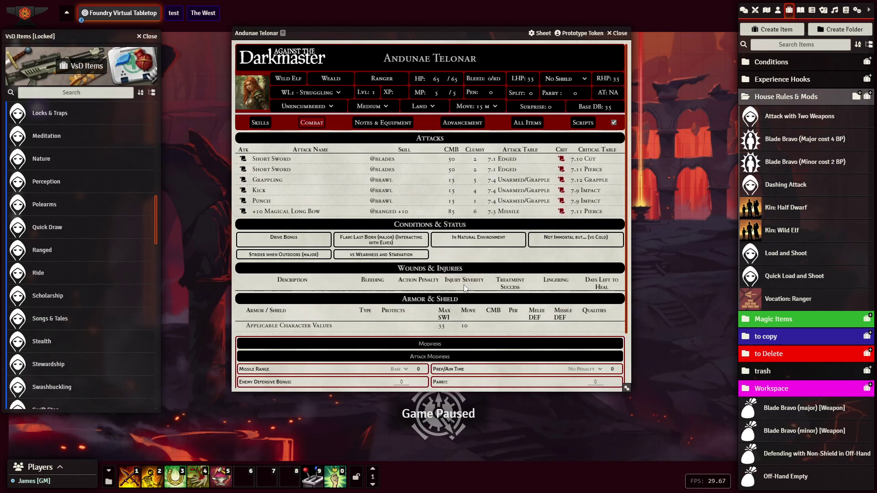
- Activate the Load and Shoot modifier in the character's attack modifiers
scroll(464, 288, "down", 3)
scroll(464, 287, "up", 2)
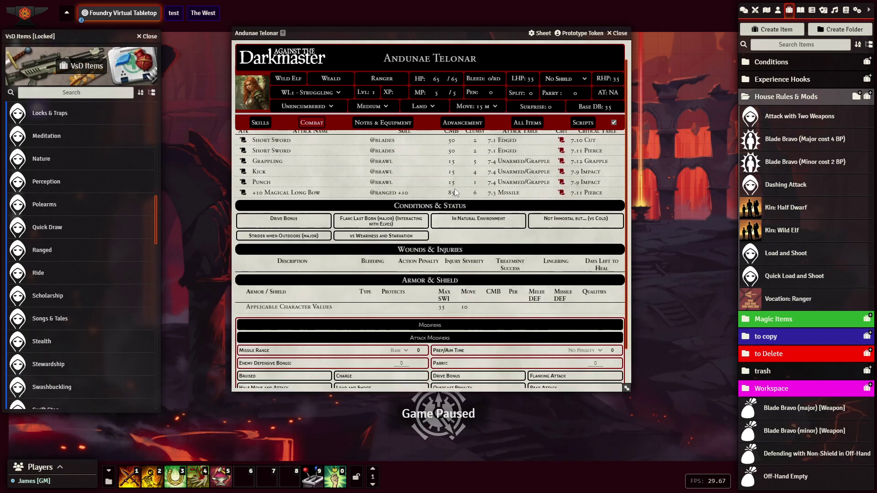
scroll(390, 306, "down", 1)
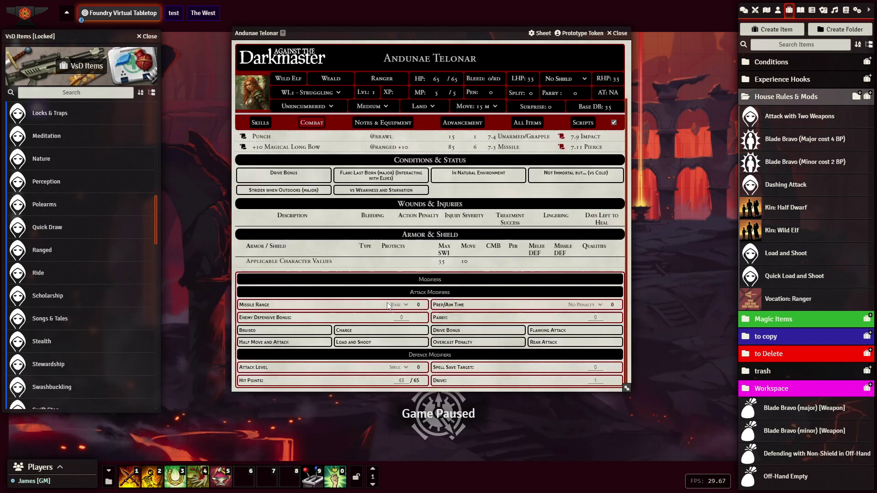
left_click(349, 343)
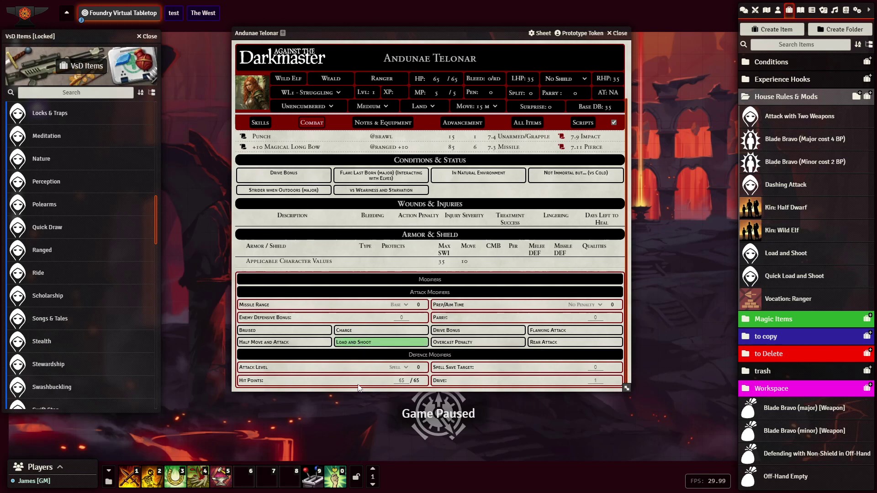
- Examine the modifier breakdown of the +10 Magical Long Bow attack roll and close both roll windows
scroll(405, 354, "up", 2)
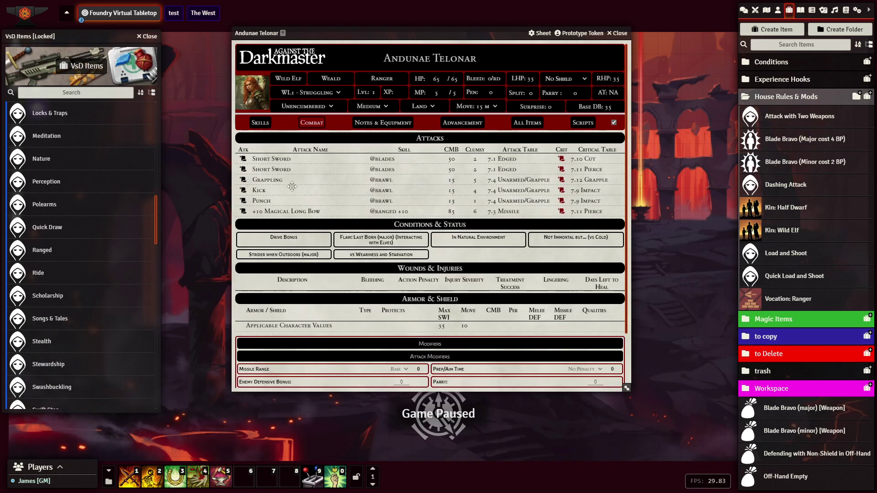
left_click(243, 212)
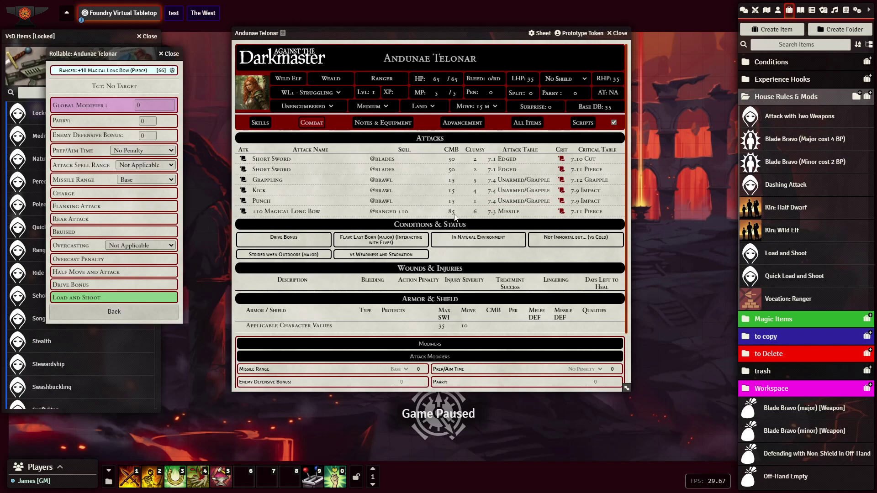
left_click(161, 71)
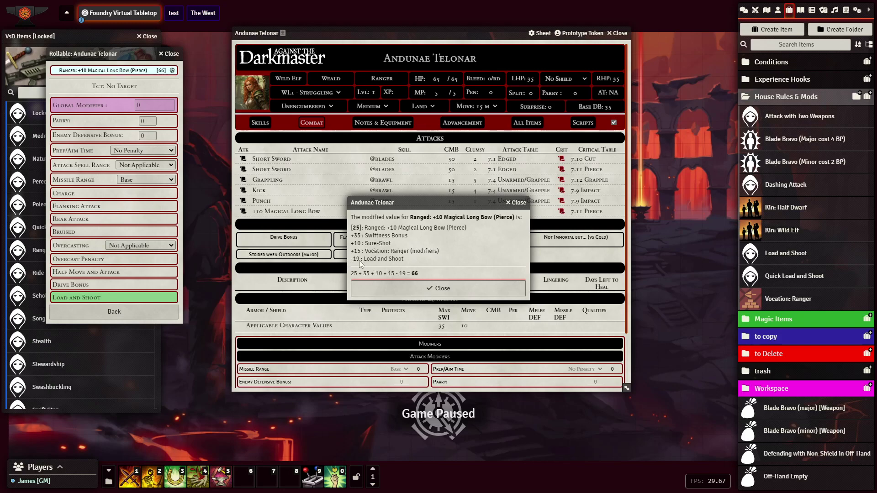
left_click(517, 202)
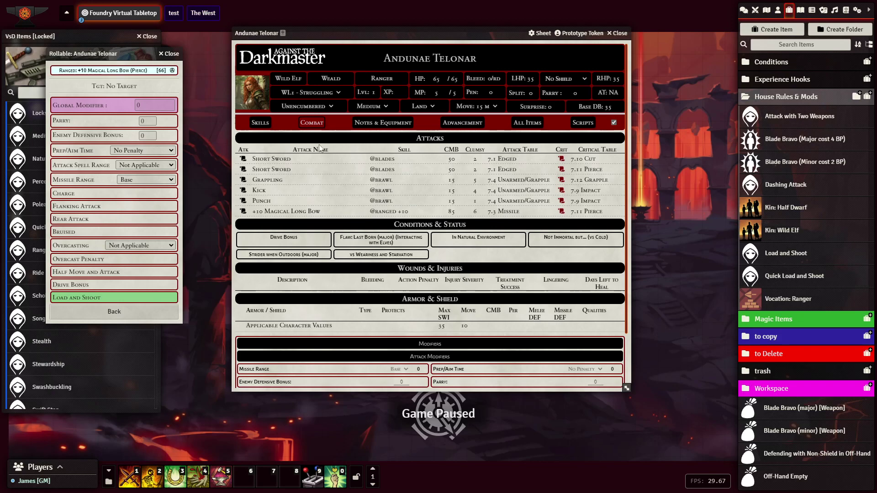
left_click(171, 54)
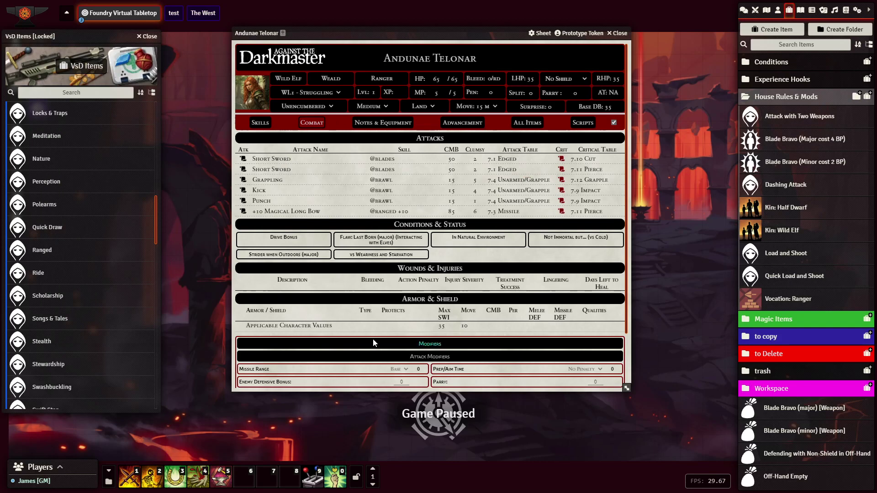
- Collapse the Skills folder in the VsD Items compendium and expand Armor and Shields to reach the leather pieces
scroll(73, 231, "up", 3)
scroll(67, 149, "up", 5)
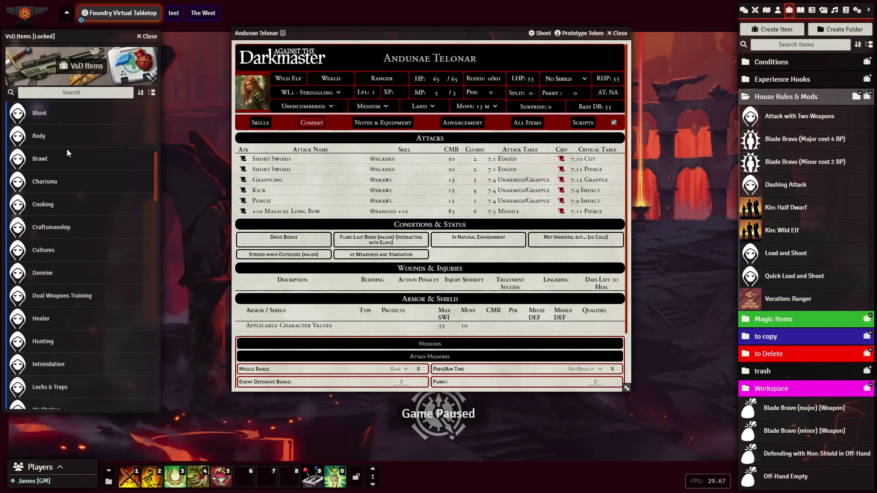
left_click(40, 253)
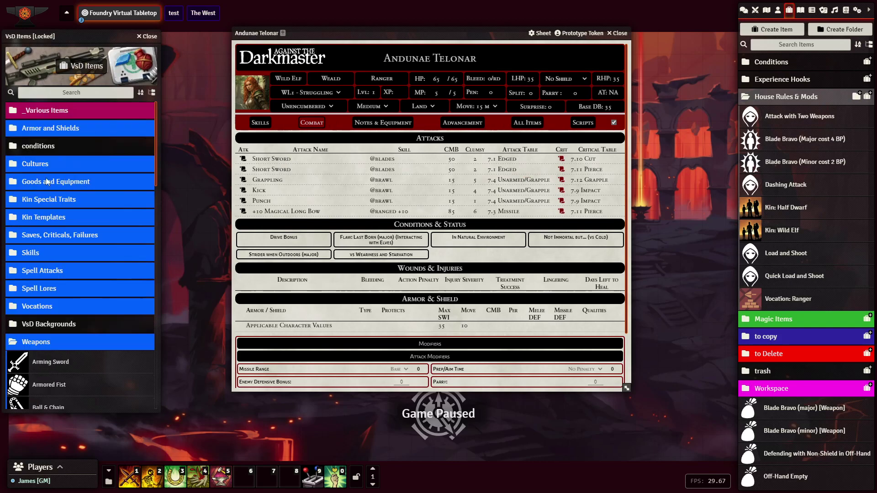
left_click(45, 130)
scroll(79, 227, "down", 4)
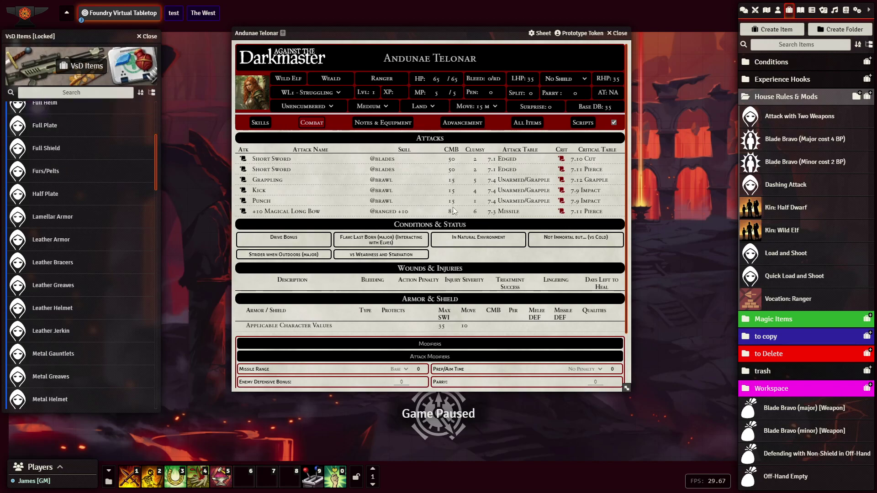
- Compare the character's Armor skill with the penalties of the compendium's Leather Armor item, and close the item
left_click(259, 124)
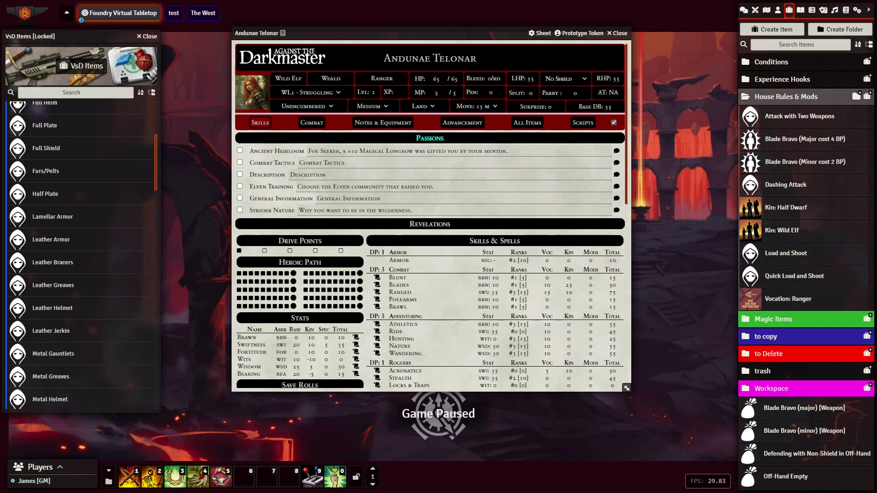
left_click(51, 239)
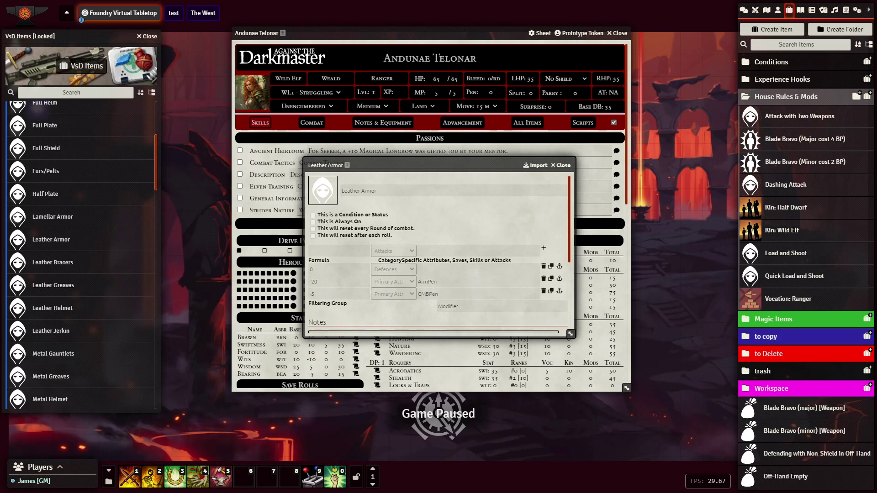
left_click_drag(446, 168, 210, 163)
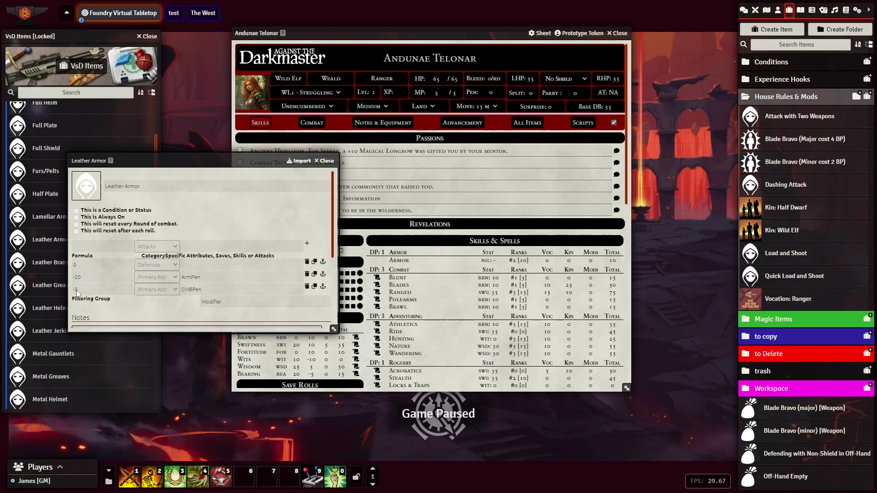
left_click(325, 161)
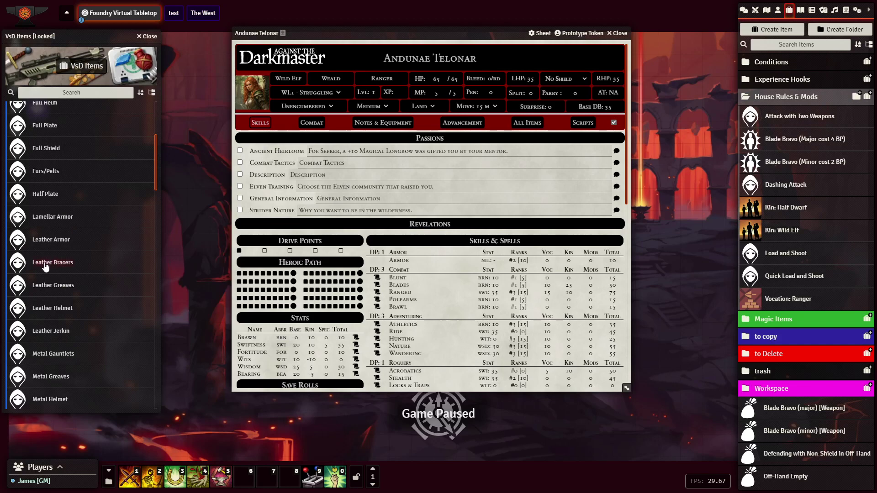
- Add the Leather Bracers and Leather Greaves from the compendium to the character, closing each item window
left_click_drag(49, 268, 419, 255)
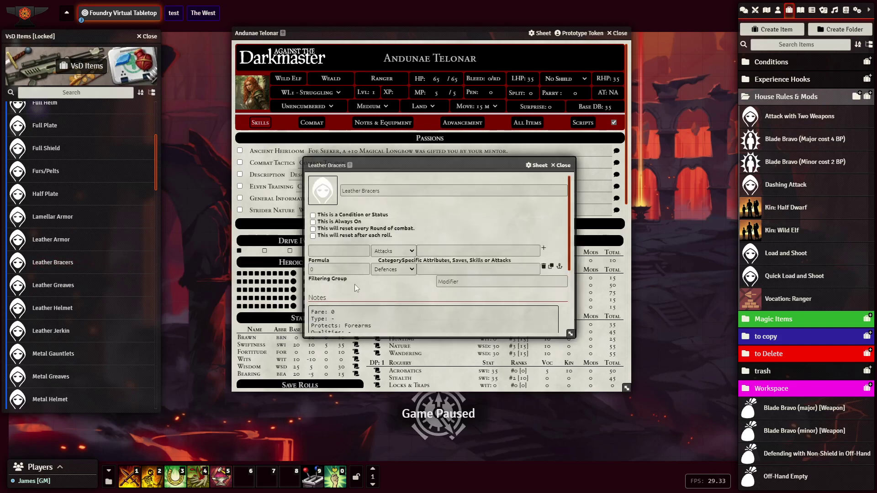
left_click(568, 166)
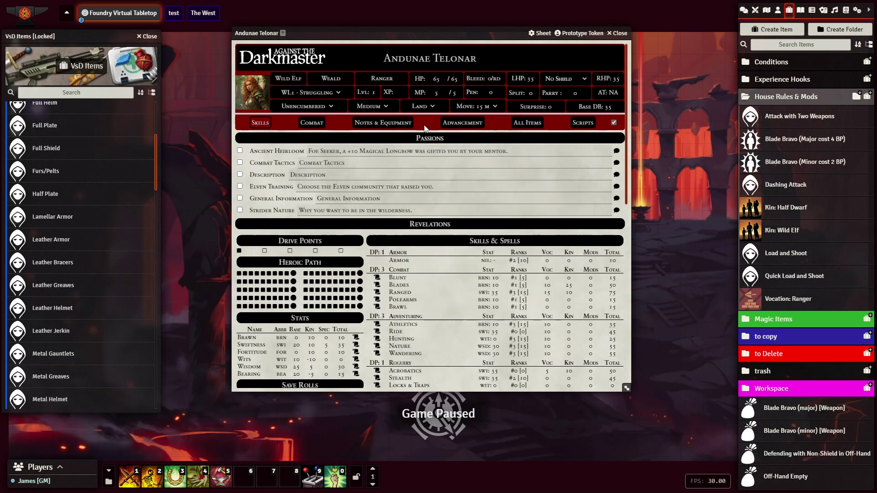
left_click(320, 122)
scroll(305, 283, "down", 1)
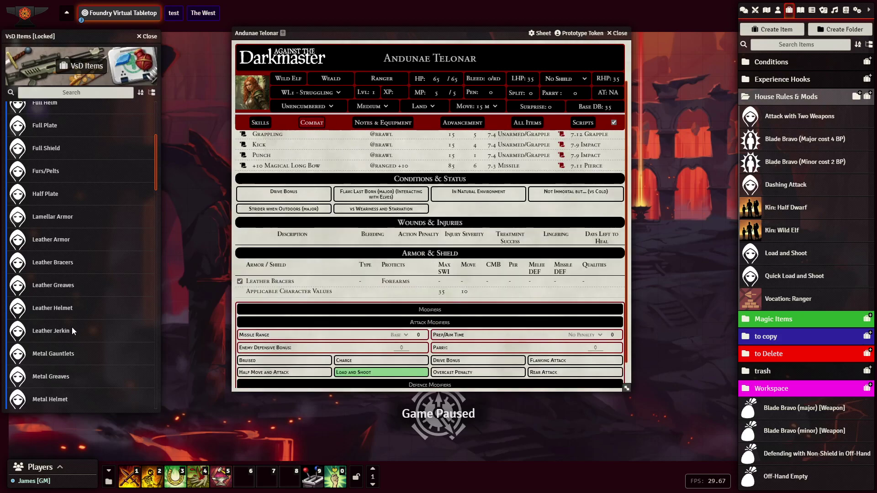
left_click_drag(53, 285, 369, 276)
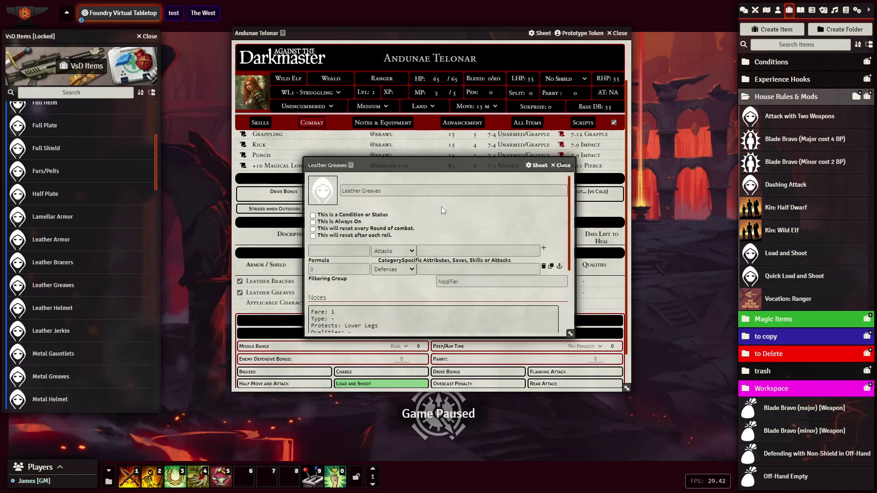
left_click(561, 165)
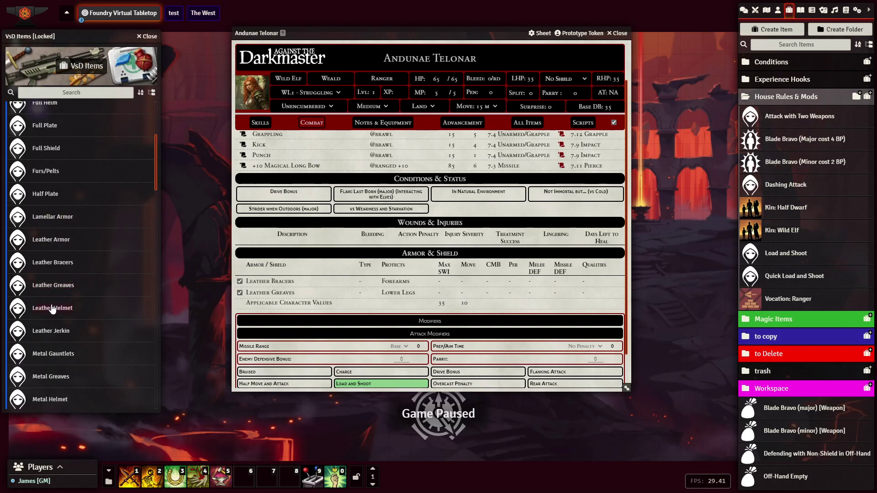
- Add the Leather Helmet and Leather Jerkin from the compendium to the character's armor
left_click_drag(51, 312, 374, 283)
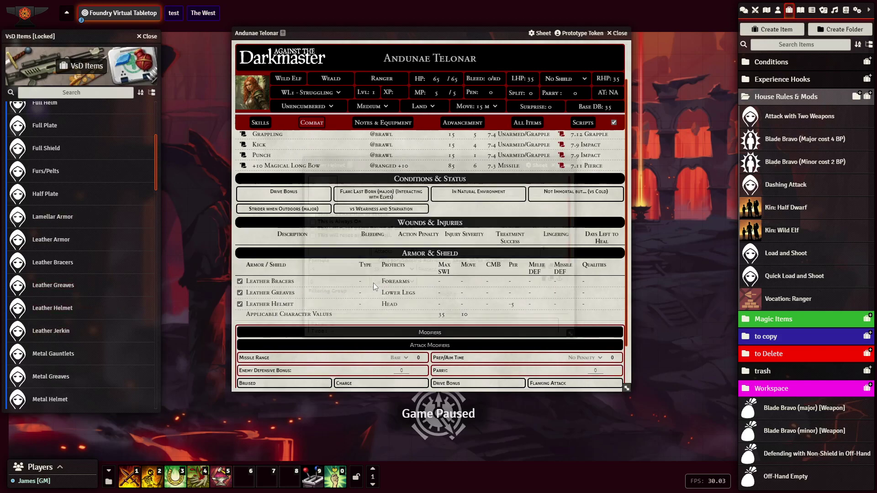
left_click(561, 165)
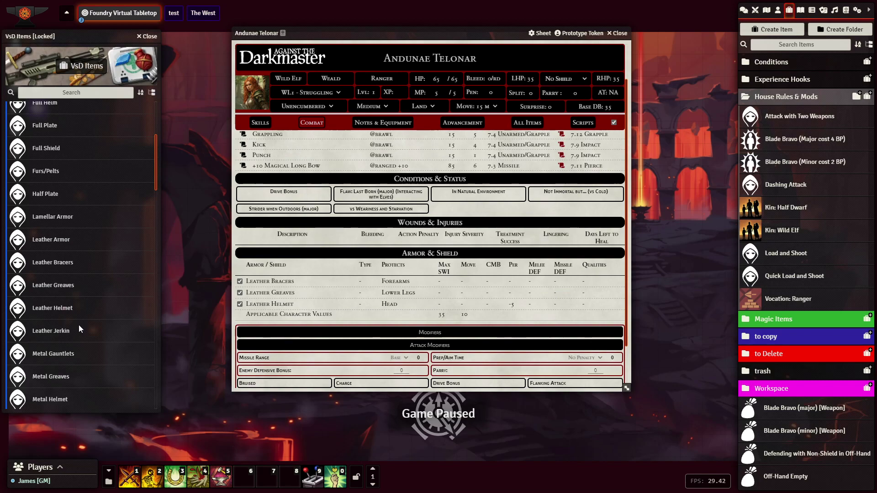
scroll(79, 325, "down", 2)
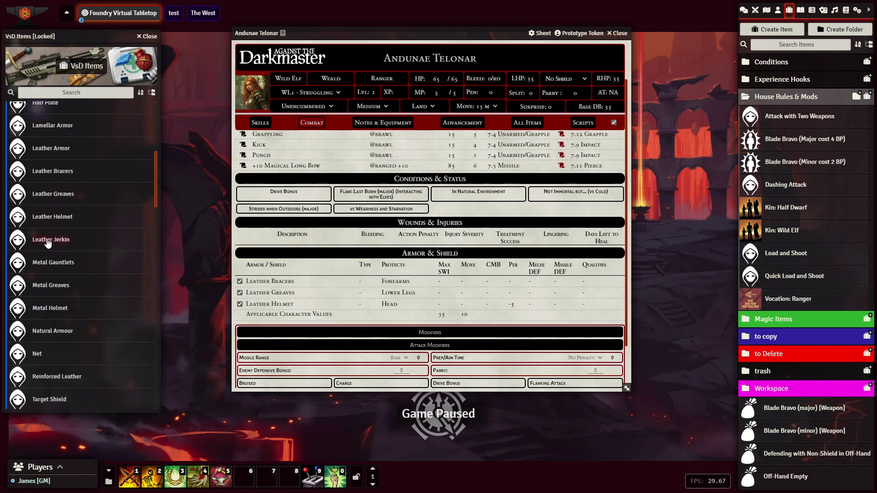
left_click_drag(48, 241, 415, 242)
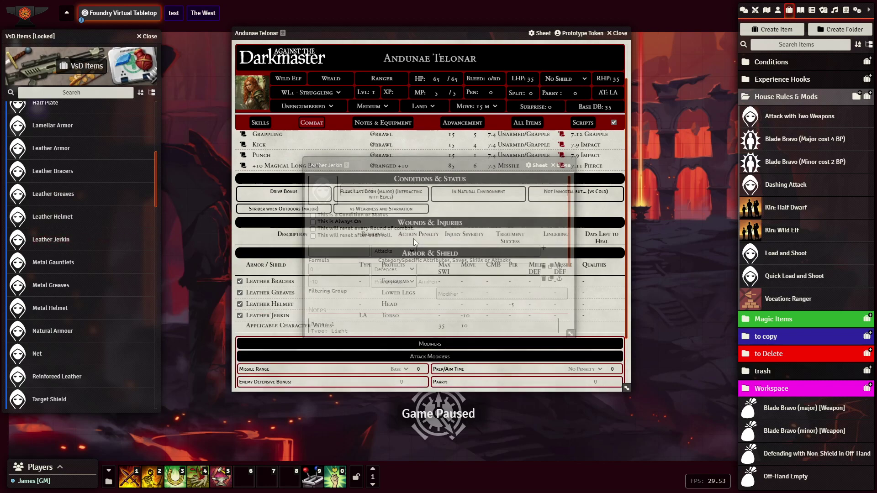
- Examine the Leather Jerkin's modifiers and notes, and close the item window
left_click(332, 280)
left_click(370, 296)
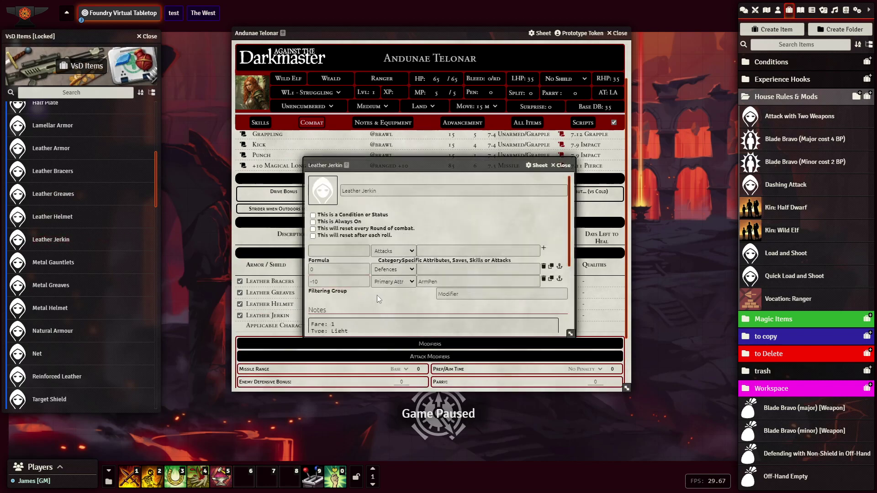
scroll(378, 294, "down", 1)
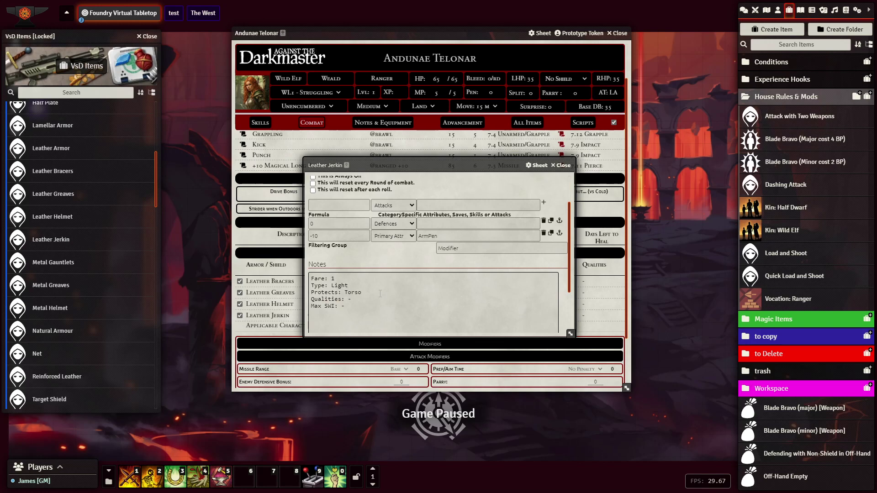
left_click(561, 165)
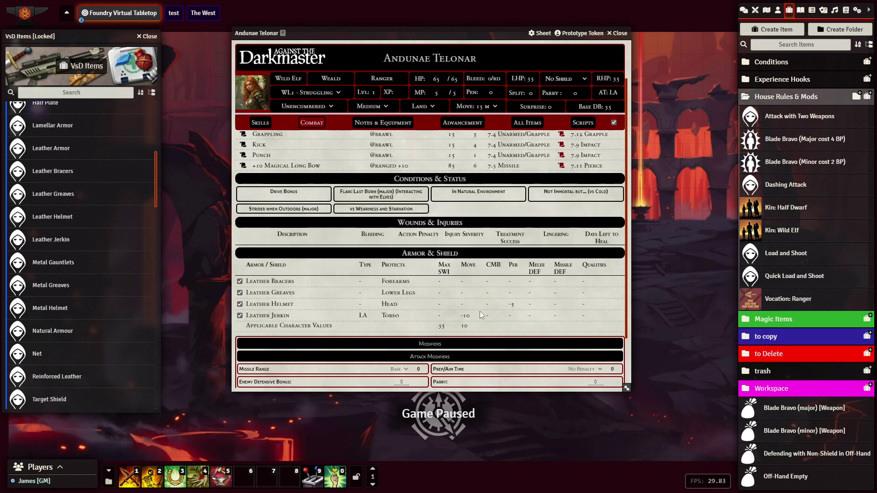
- Review the character's skills, save rolls, special abilities, background options and spell lores for their ranks and modifiers
scroll(471, 318, "up", 1)
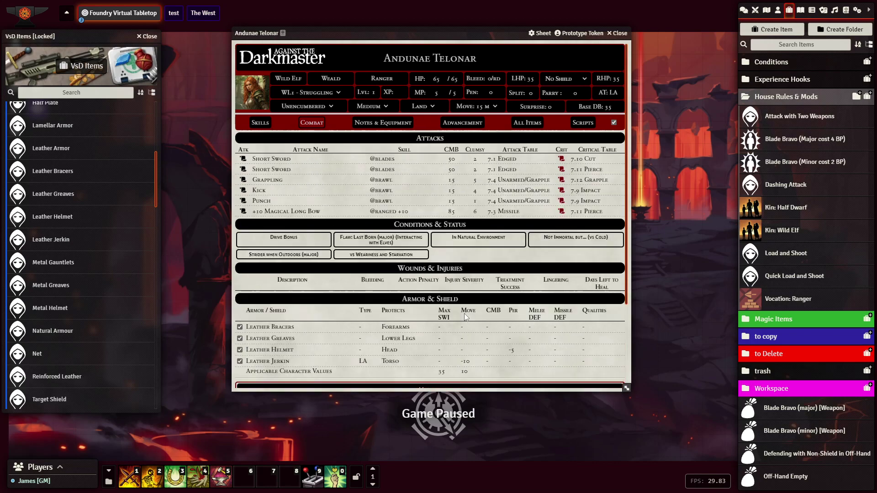
left_click(260, 123)
scroll(536, 327, "down", 3)
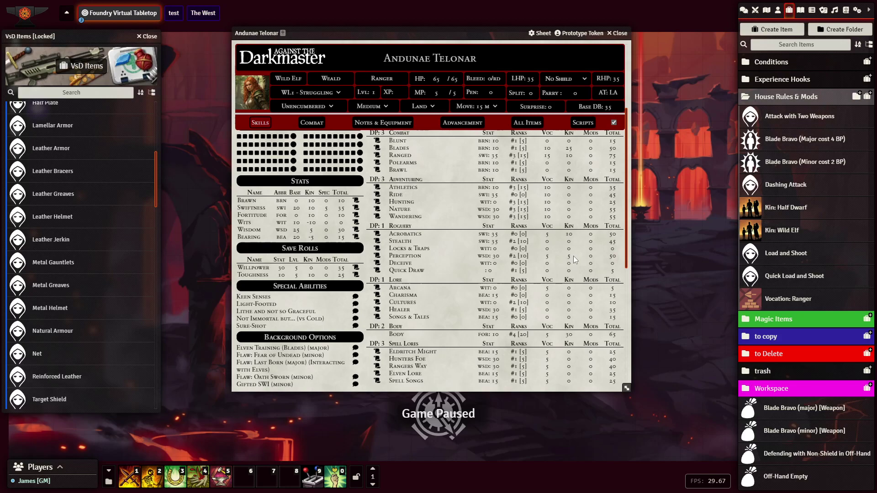
scroll(583, 281, "up", 1)
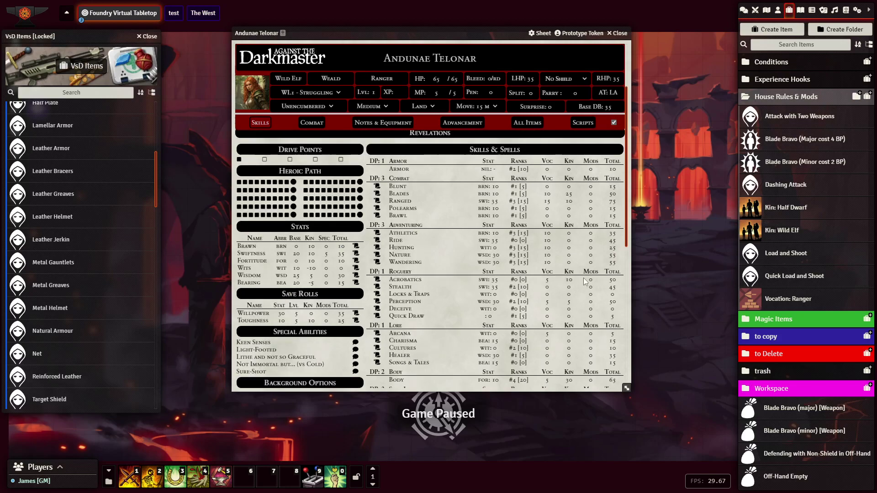
scroll(582, 278, "down", 4)
scroll(582, 277, "up", 6)
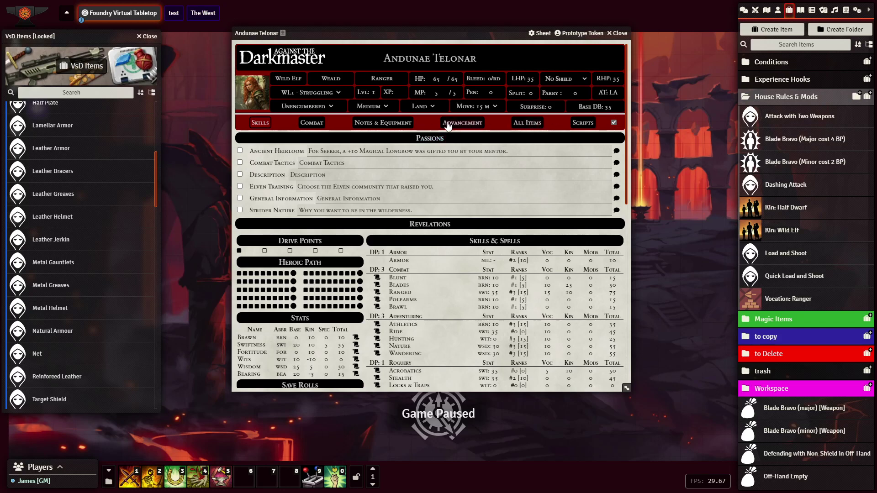
- Add the Danger, Success and Travel experience hooks to the character, closing their item windows
left_click(388, 123)
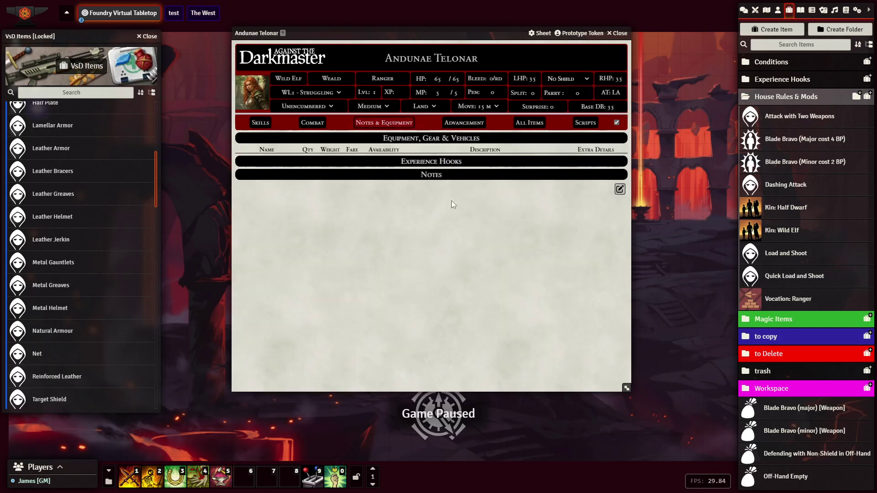
left_click(780, 80)
left_click_drag(779, 103, 521, 191)
left_click_drag(776, 124, 588, 225)
left_click_drag(773, 147, 587, 236)
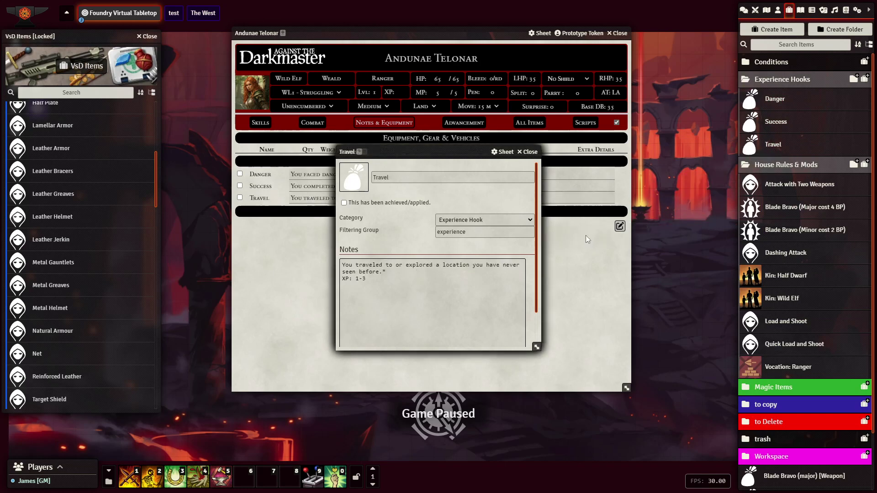
left_click(529, 153)
left_click(530, 153)
left_click(529, 153)
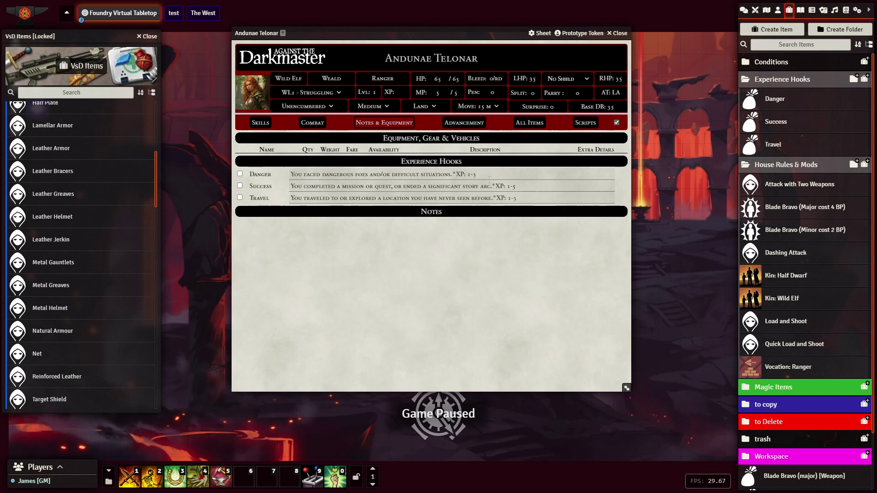
- Toggle the Danger hook's achieved mark on and off, and look over the character's advancement and full item lists
left_click(242, 174)
left_click(239, 174)
left_click(461, 123)
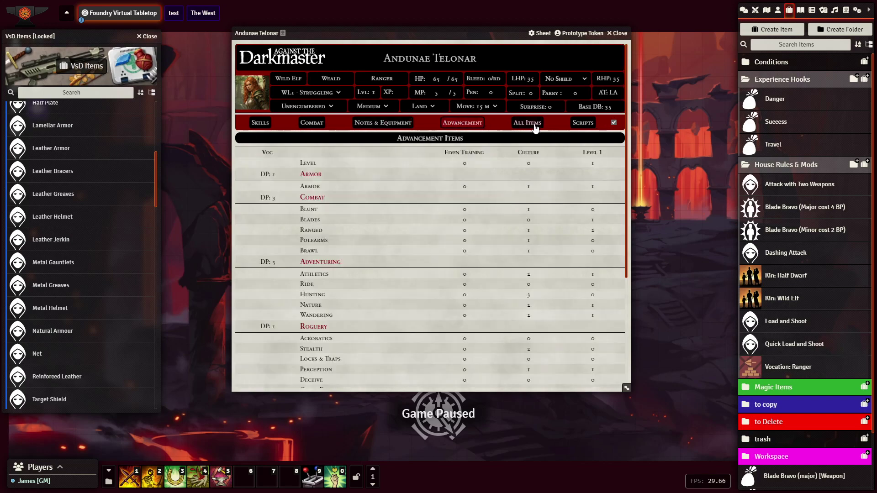
left_click(536, 126)
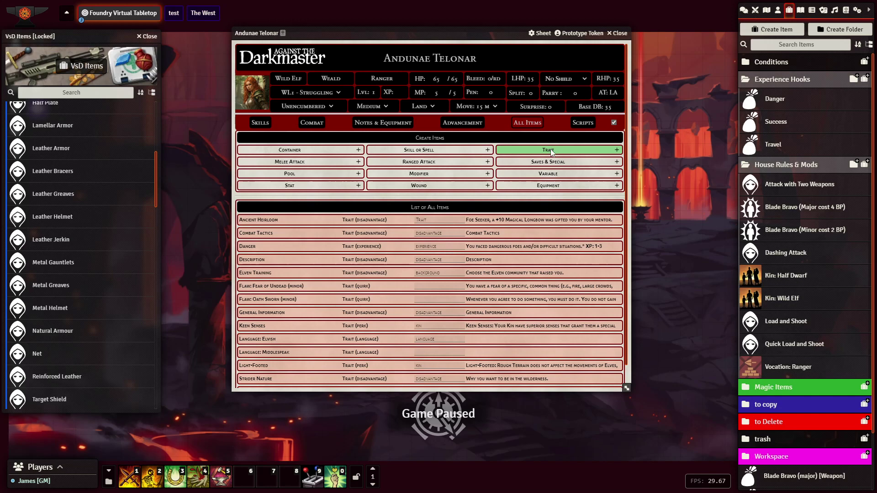
- Add the Target Shield from the VsD Items compendium to the character and close its item window
left_click(260, 123)
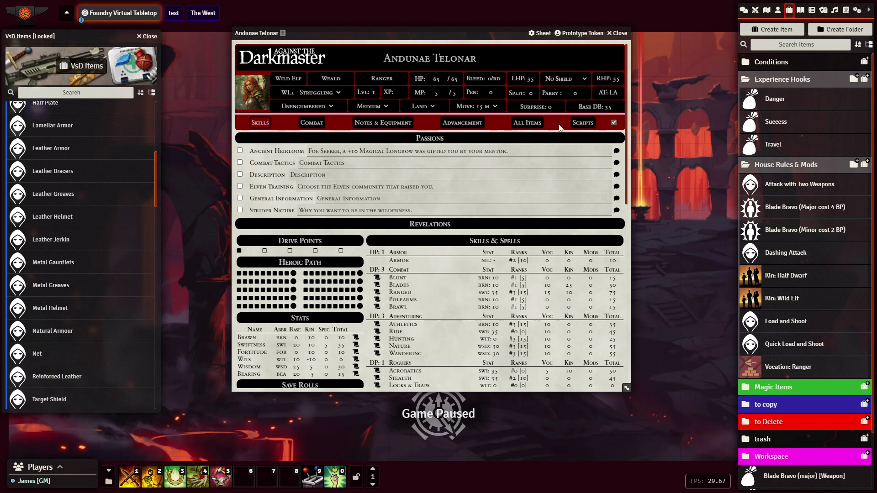
scroll(46, 269, "down", 3)
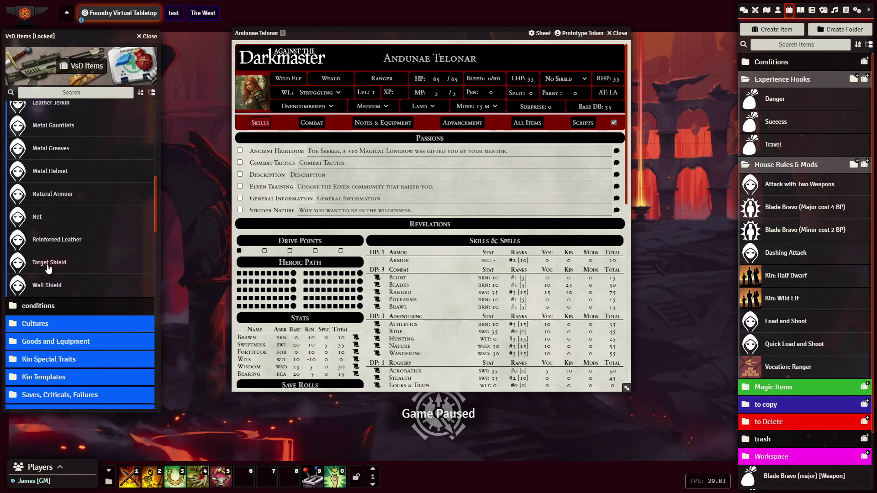
left_click_drag(48, 268, 328, 239)
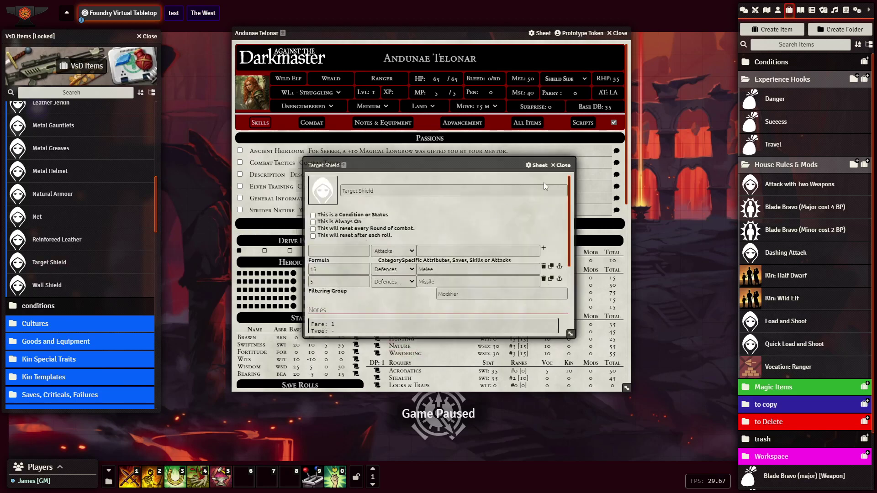
left_click(563, 166)
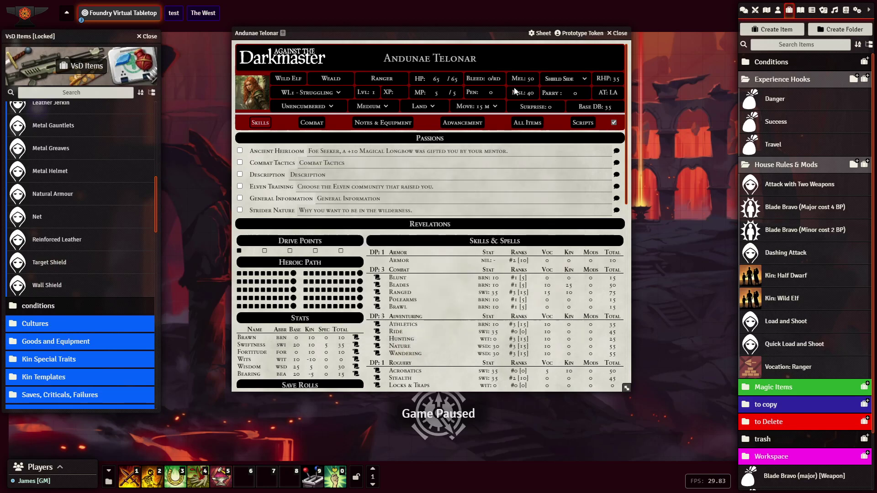
- Try the Shield Front facing on the character with a parry of 15
left_click(586, 81)
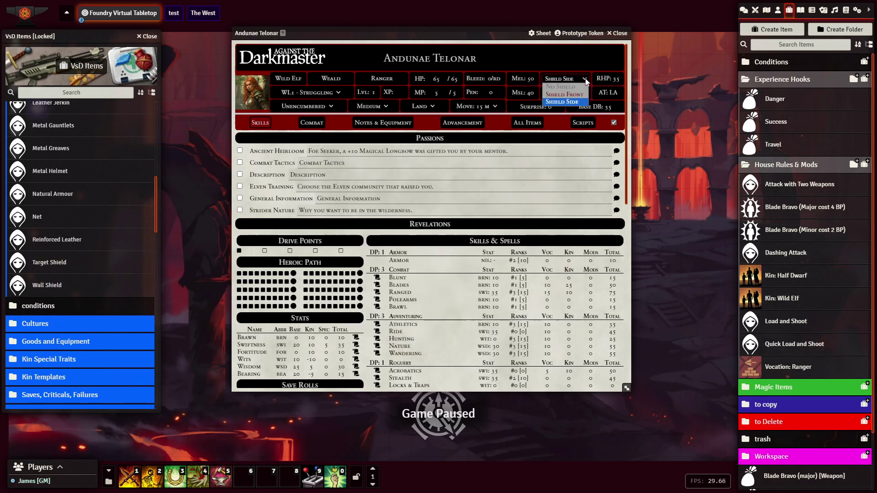
left_click(564, 95)
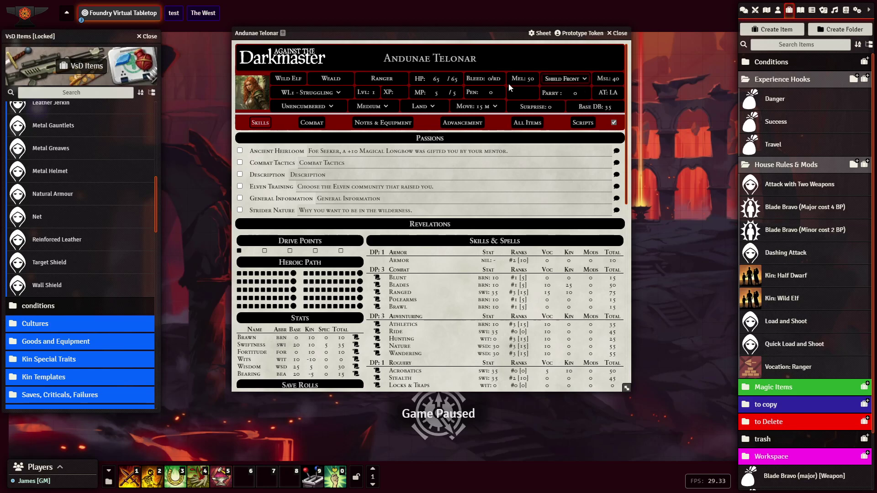
left_click(579, 95)
type("15")
left_click(581, 148)
- Switch the shield facing back to Shield Side and reset the parry to 0
left_click(581, 80)
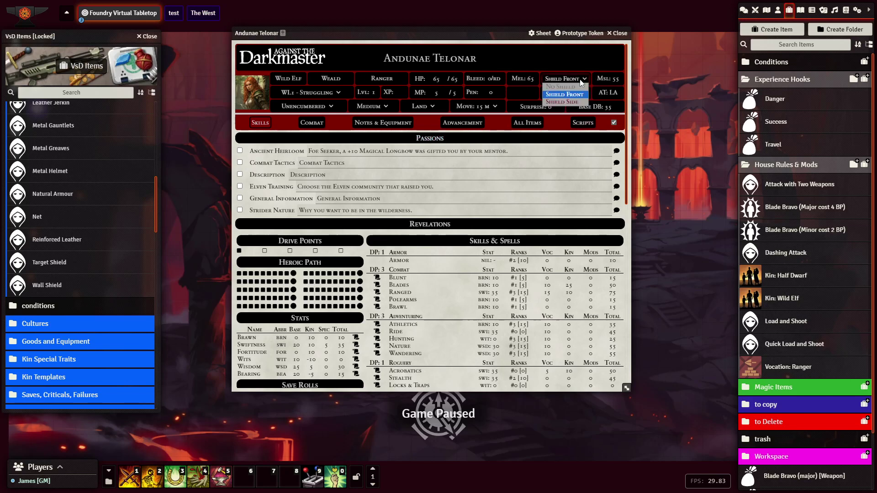
left_click(568, 101)
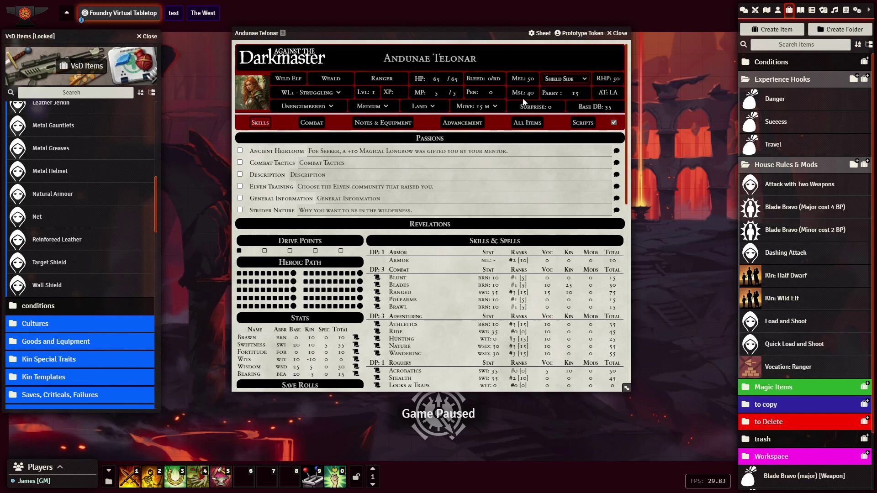
left_click(577, 93)
type("0")
key("Return")
- Unequip the Target Shield in the character's armor list and toggle the Load and Shoot attack modifier
left_click(312, 124)
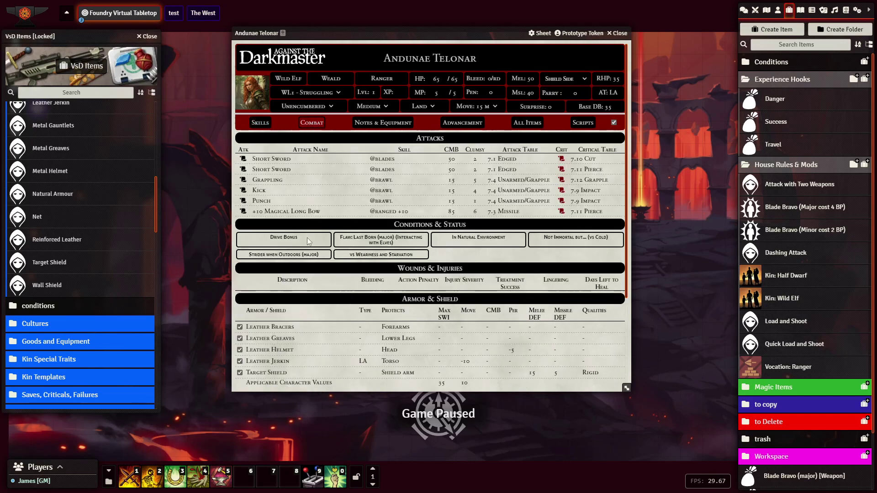
scroll(305, 238, "down", 3)
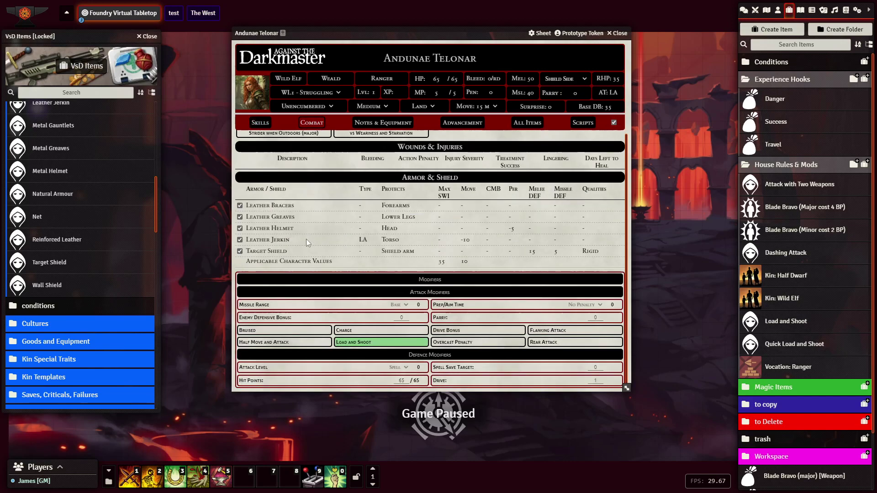
left_click(240, 251)
left_click(353, 278)
left_click(352, 343)
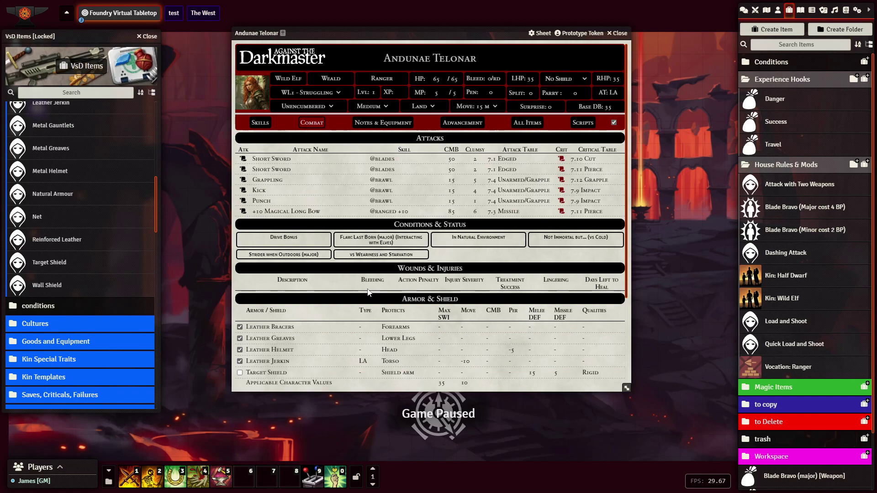
- Close the character sheet and file the new character's actor at the head of the Major folder under NPCs
left_click(618, 33)
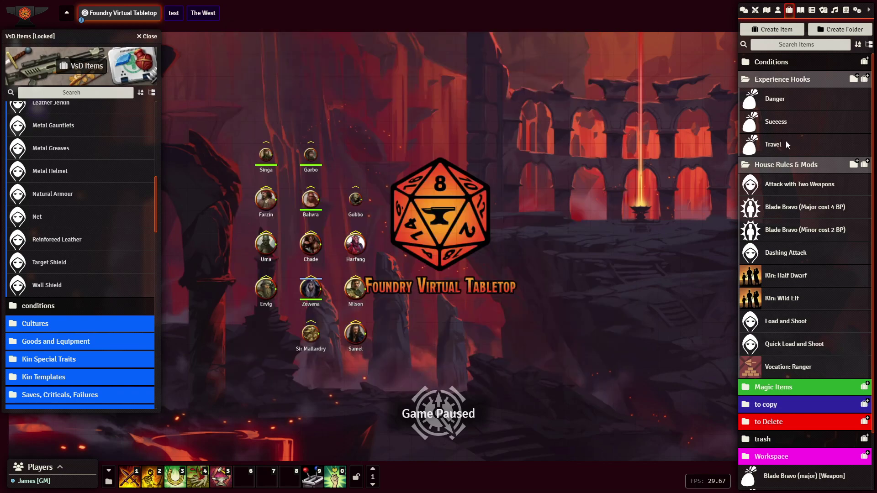
left_click(777, 9)
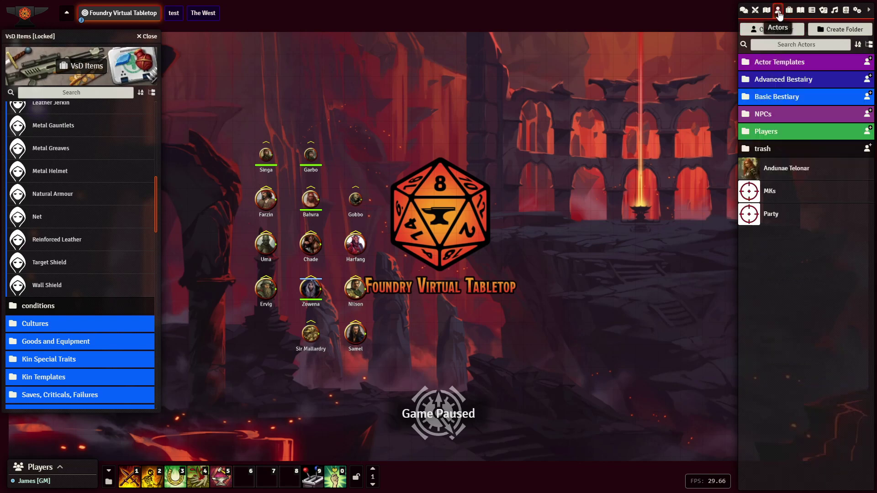
left_click_drag(769, 169, 767, 111)
left_click(767, 110)
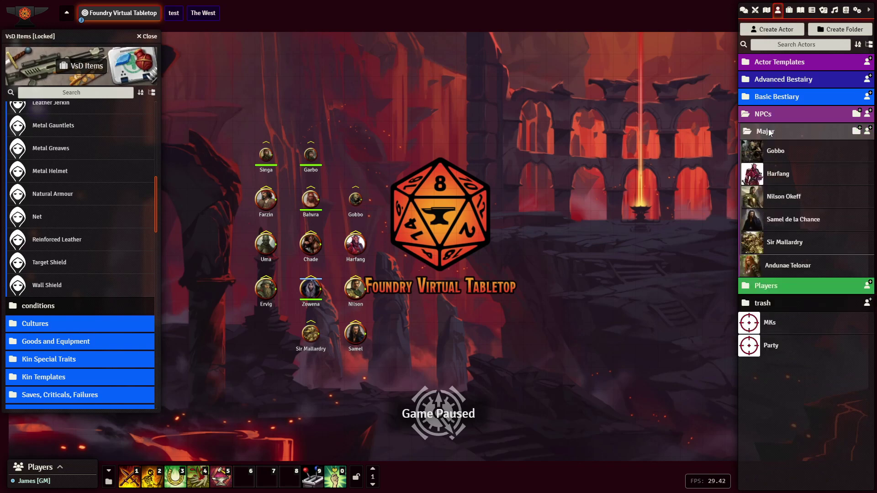
left_click_drag(777, 265, 790, 196)
- Place the new character's token in the gap at the head of the scene's third token column, and collapse the Major and NPCs folders
left_click_drag(778, 153, 359, 154)
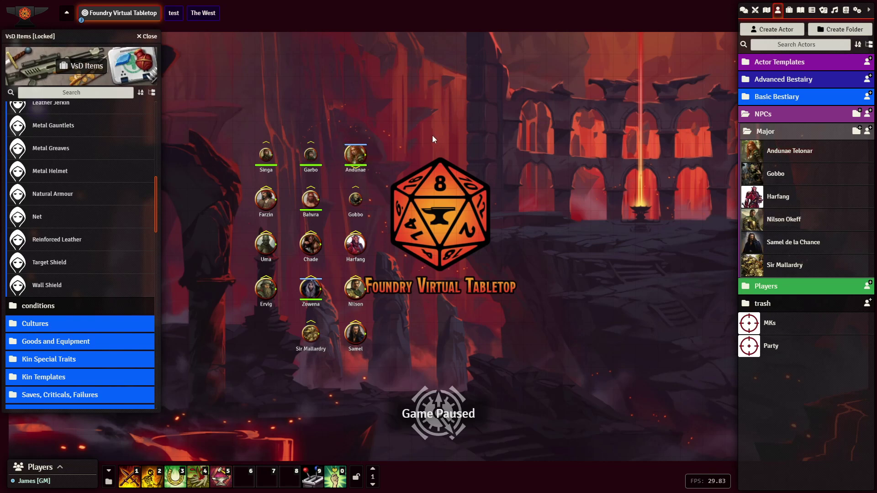
left_click(765, 133)
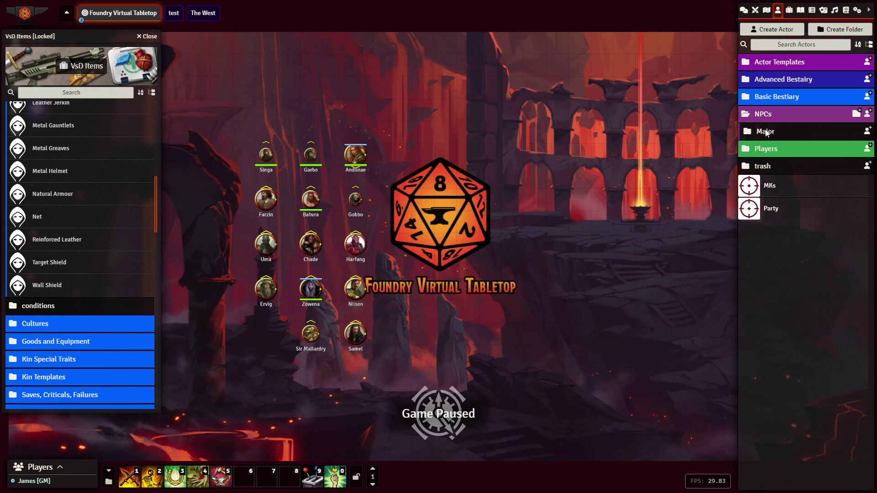
left_click(763, 115)
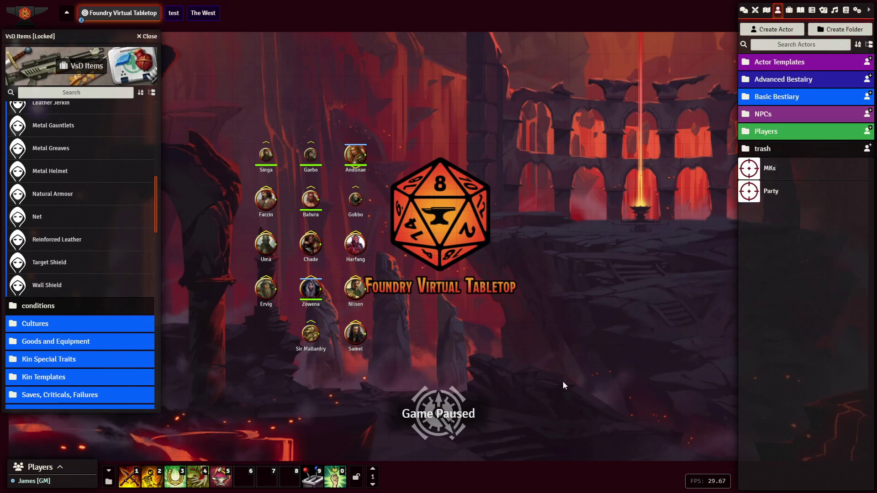